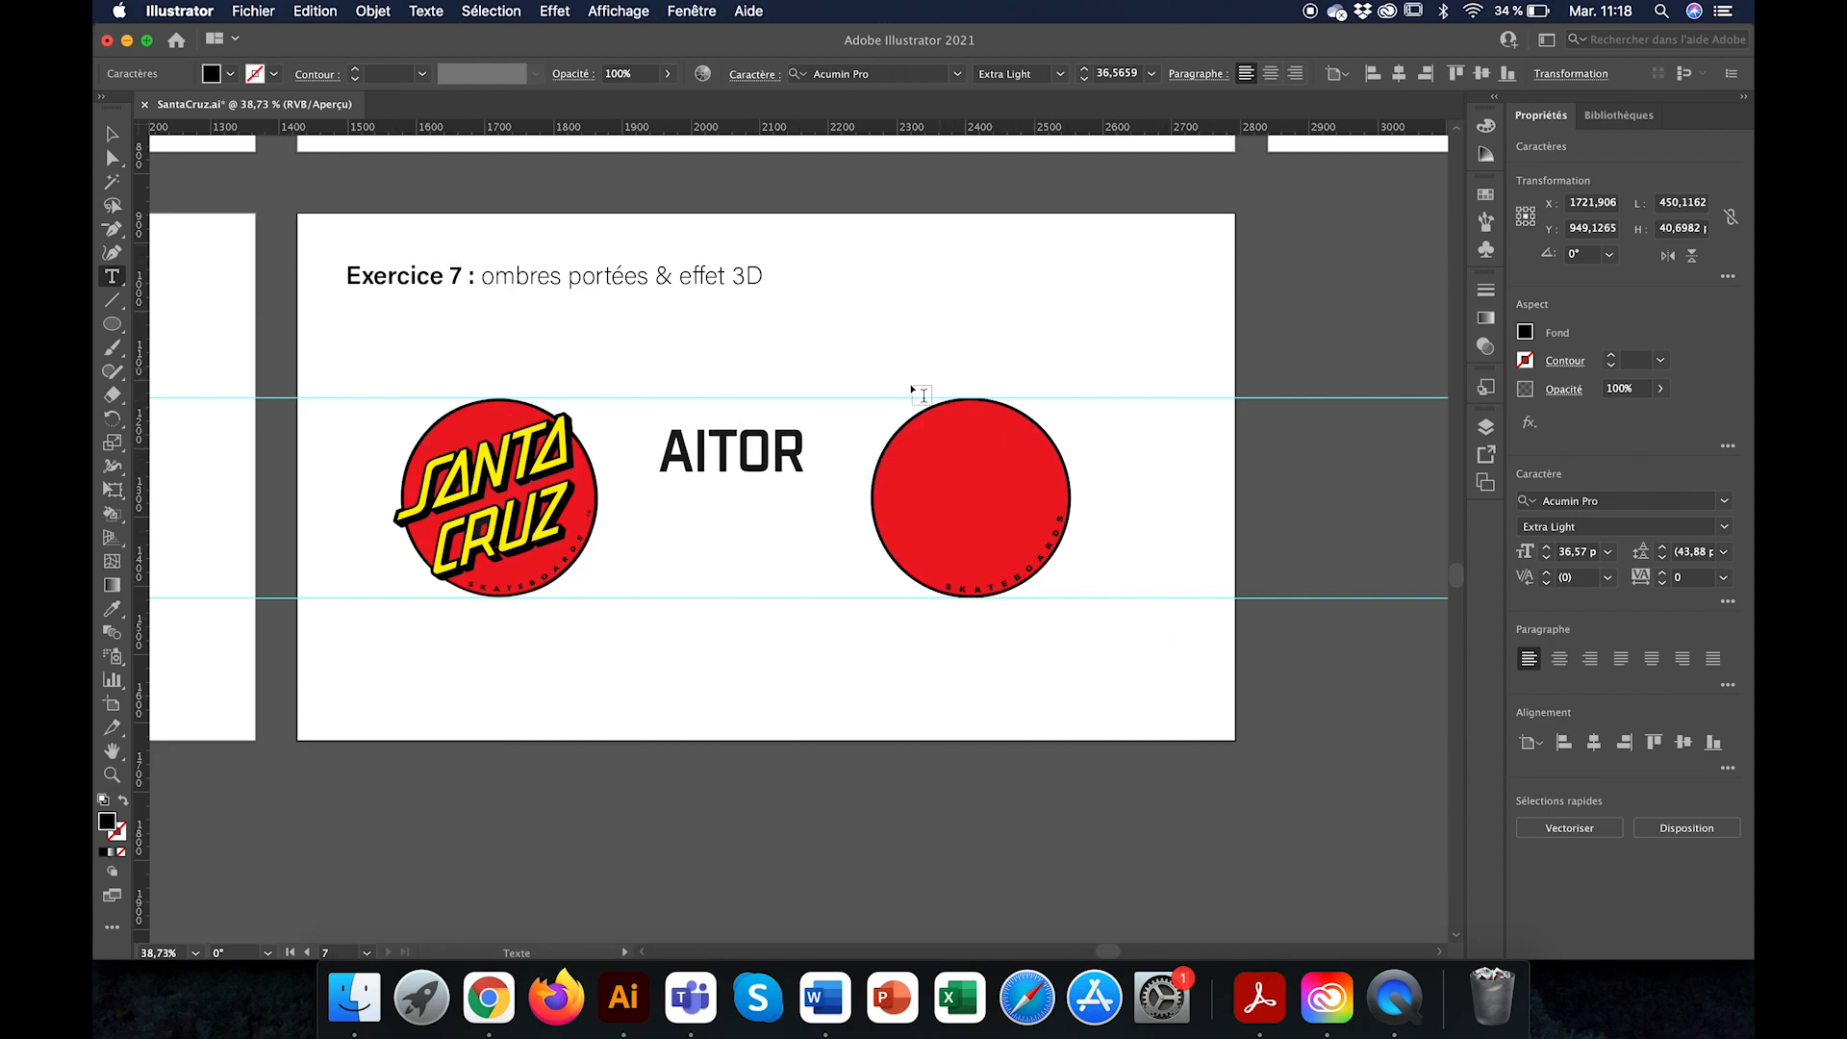
Step: Display the colour swatches and select the black name text between the two red circles
click(1485, 194)
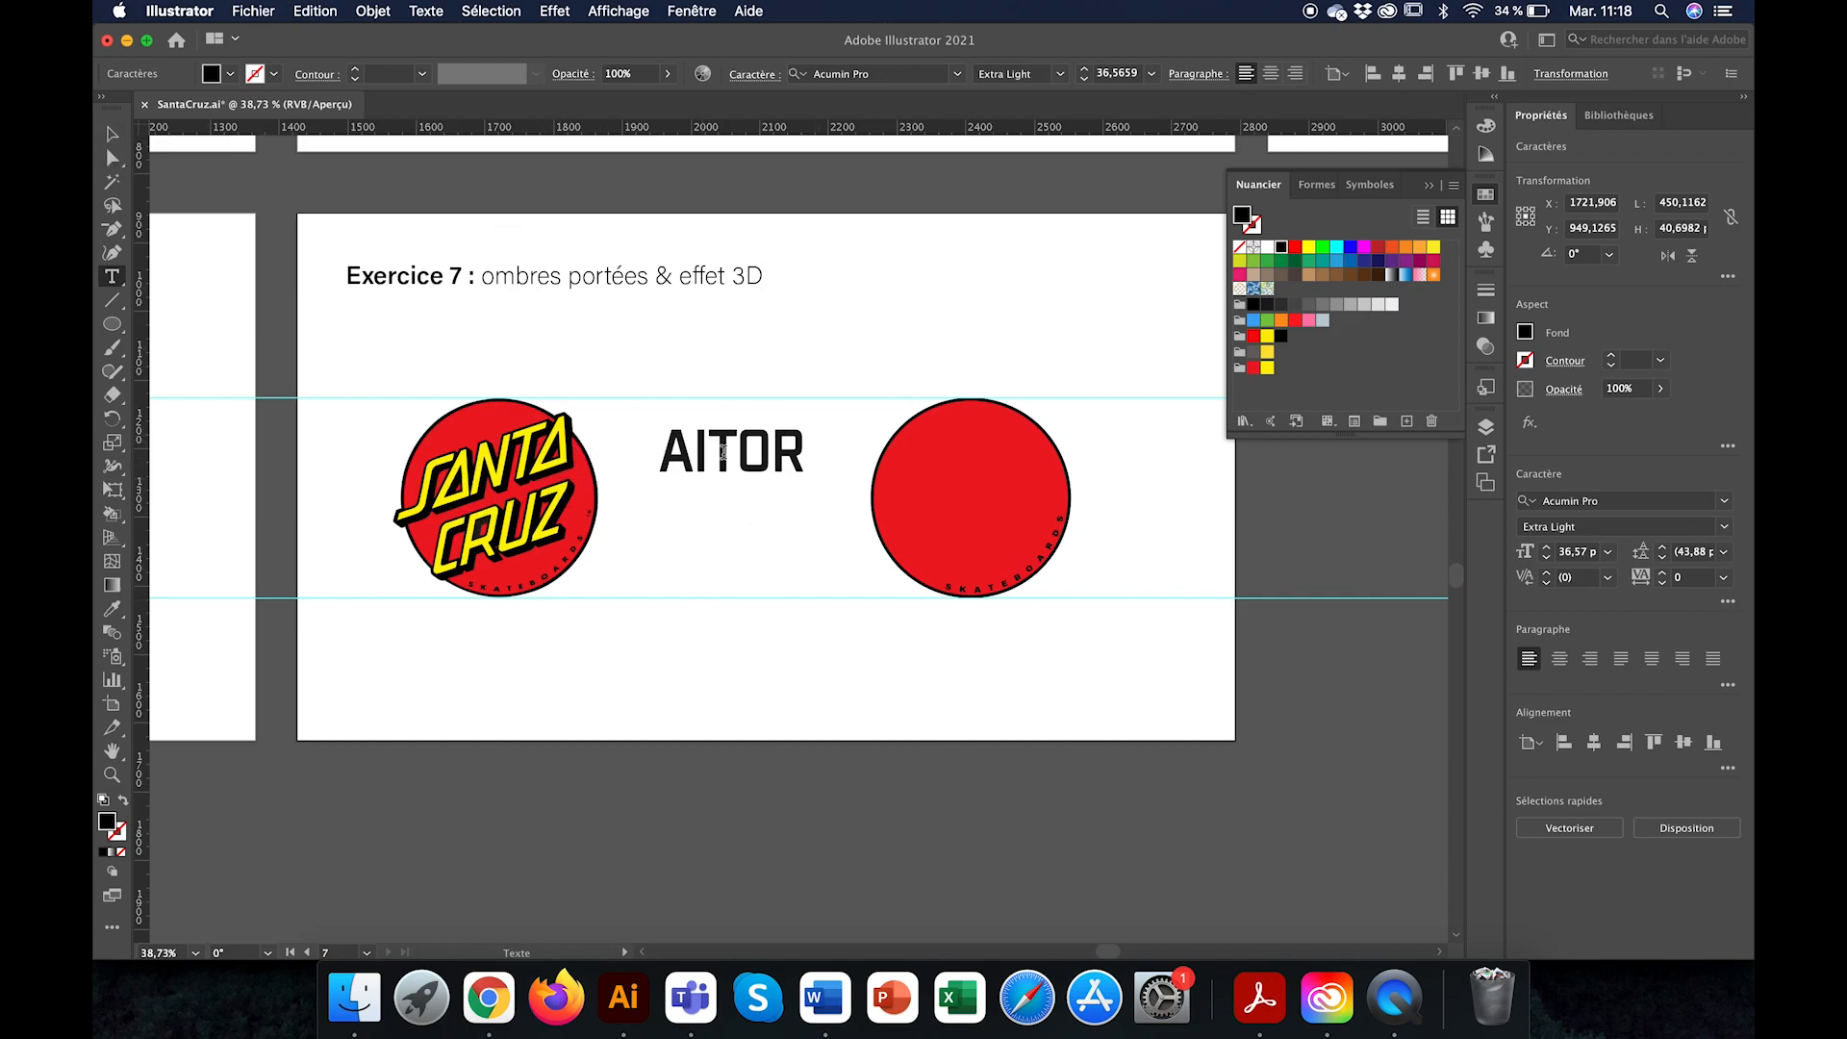
click(111, 134)
click(722, 467)
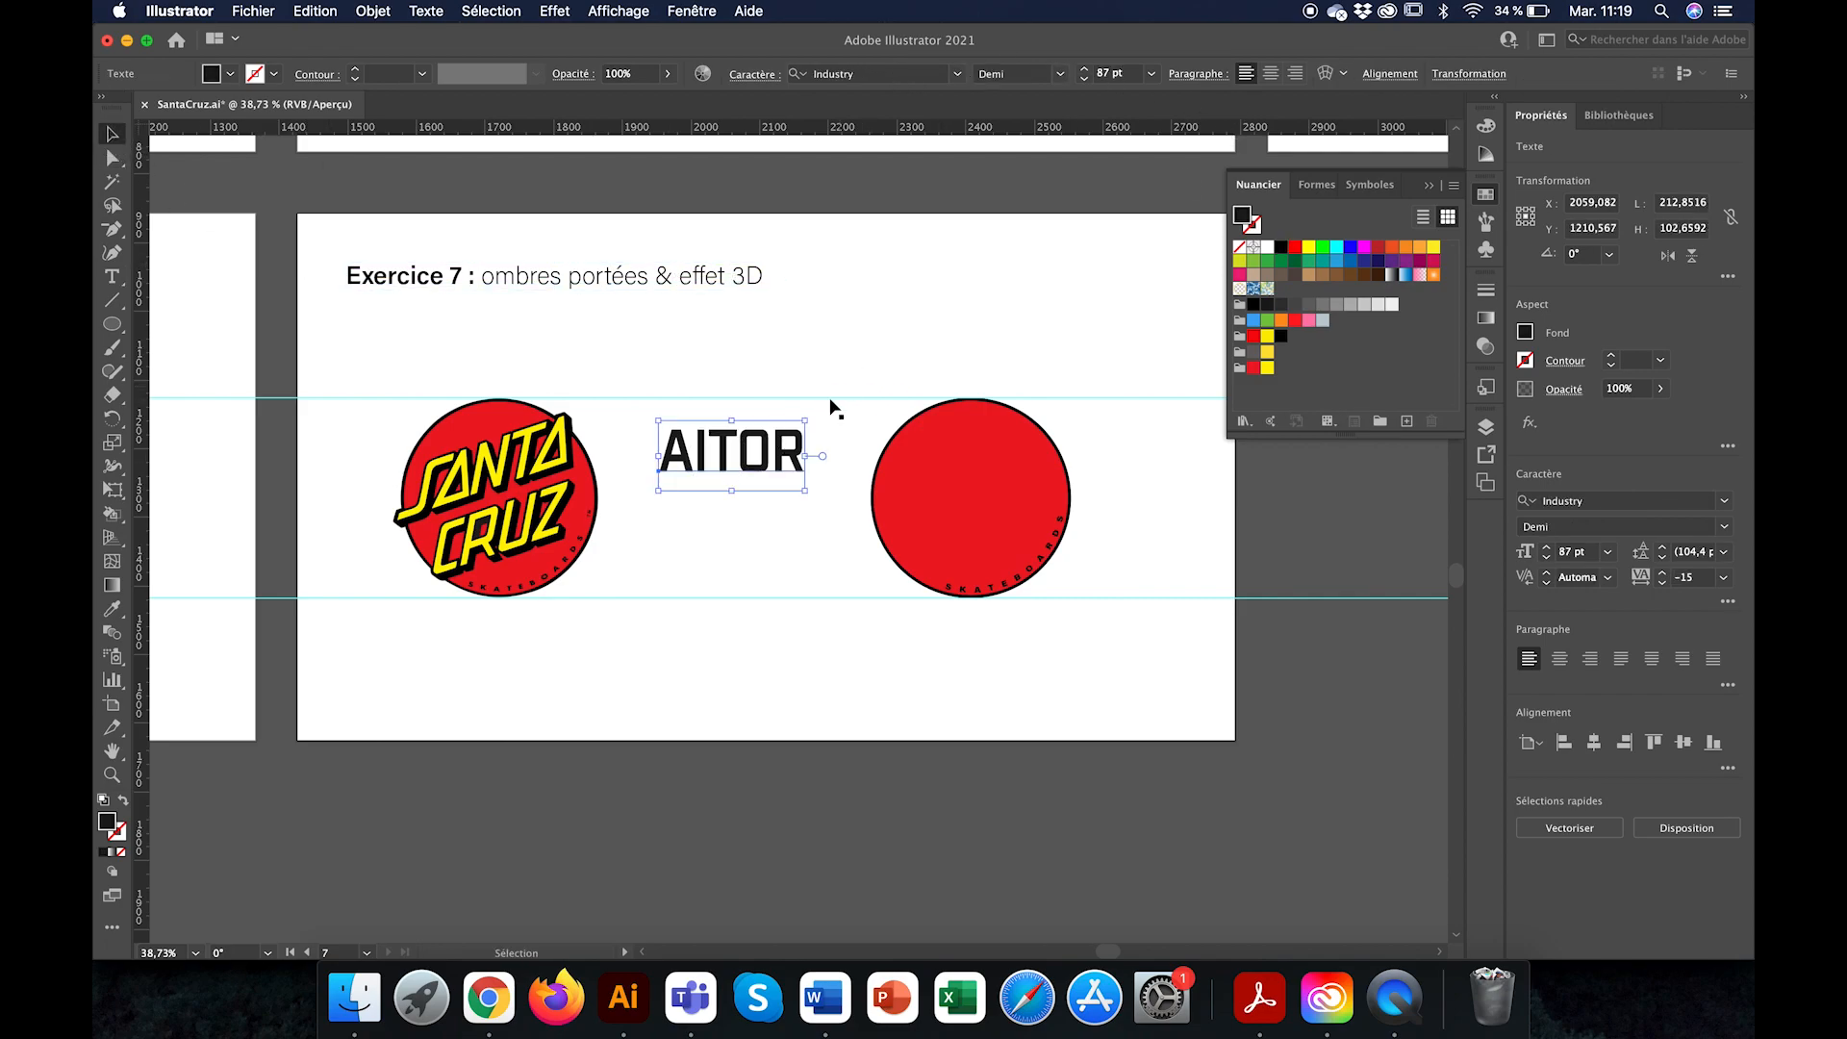
alt+scroll(743, 479, up, 3)
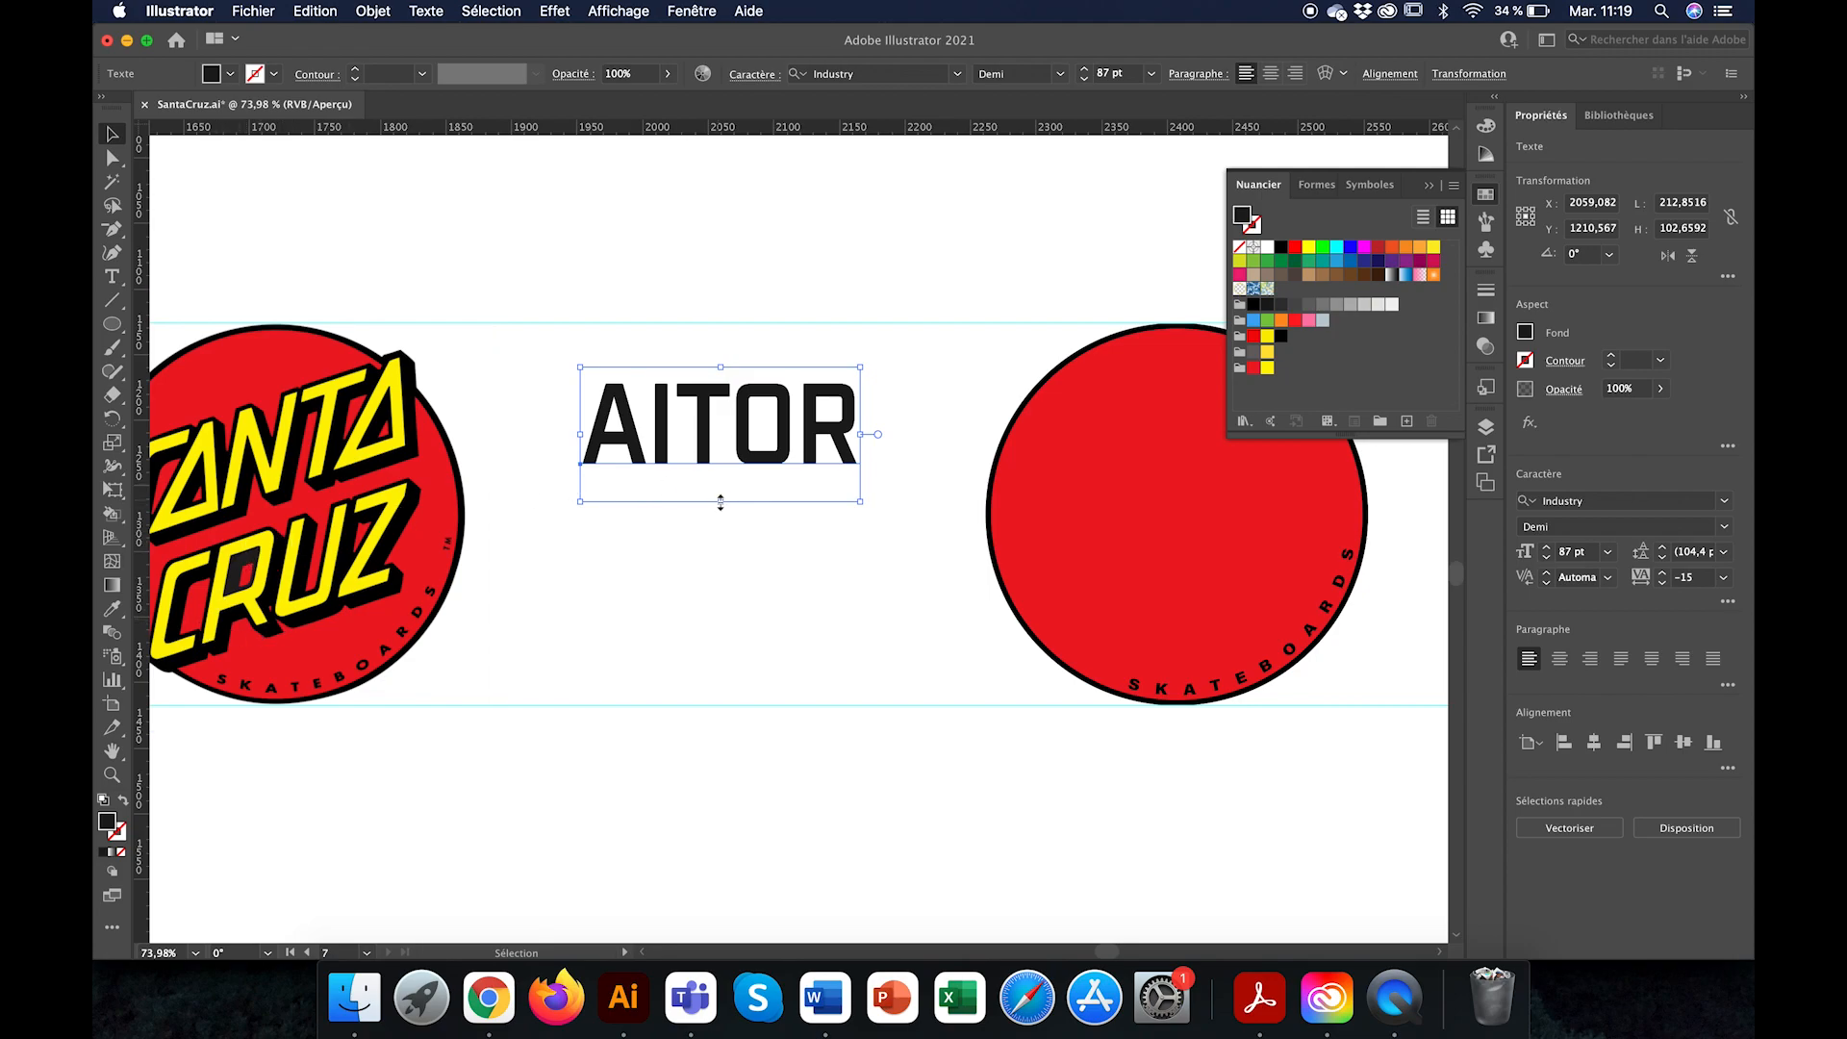
scroll(851, 567, down, 3)
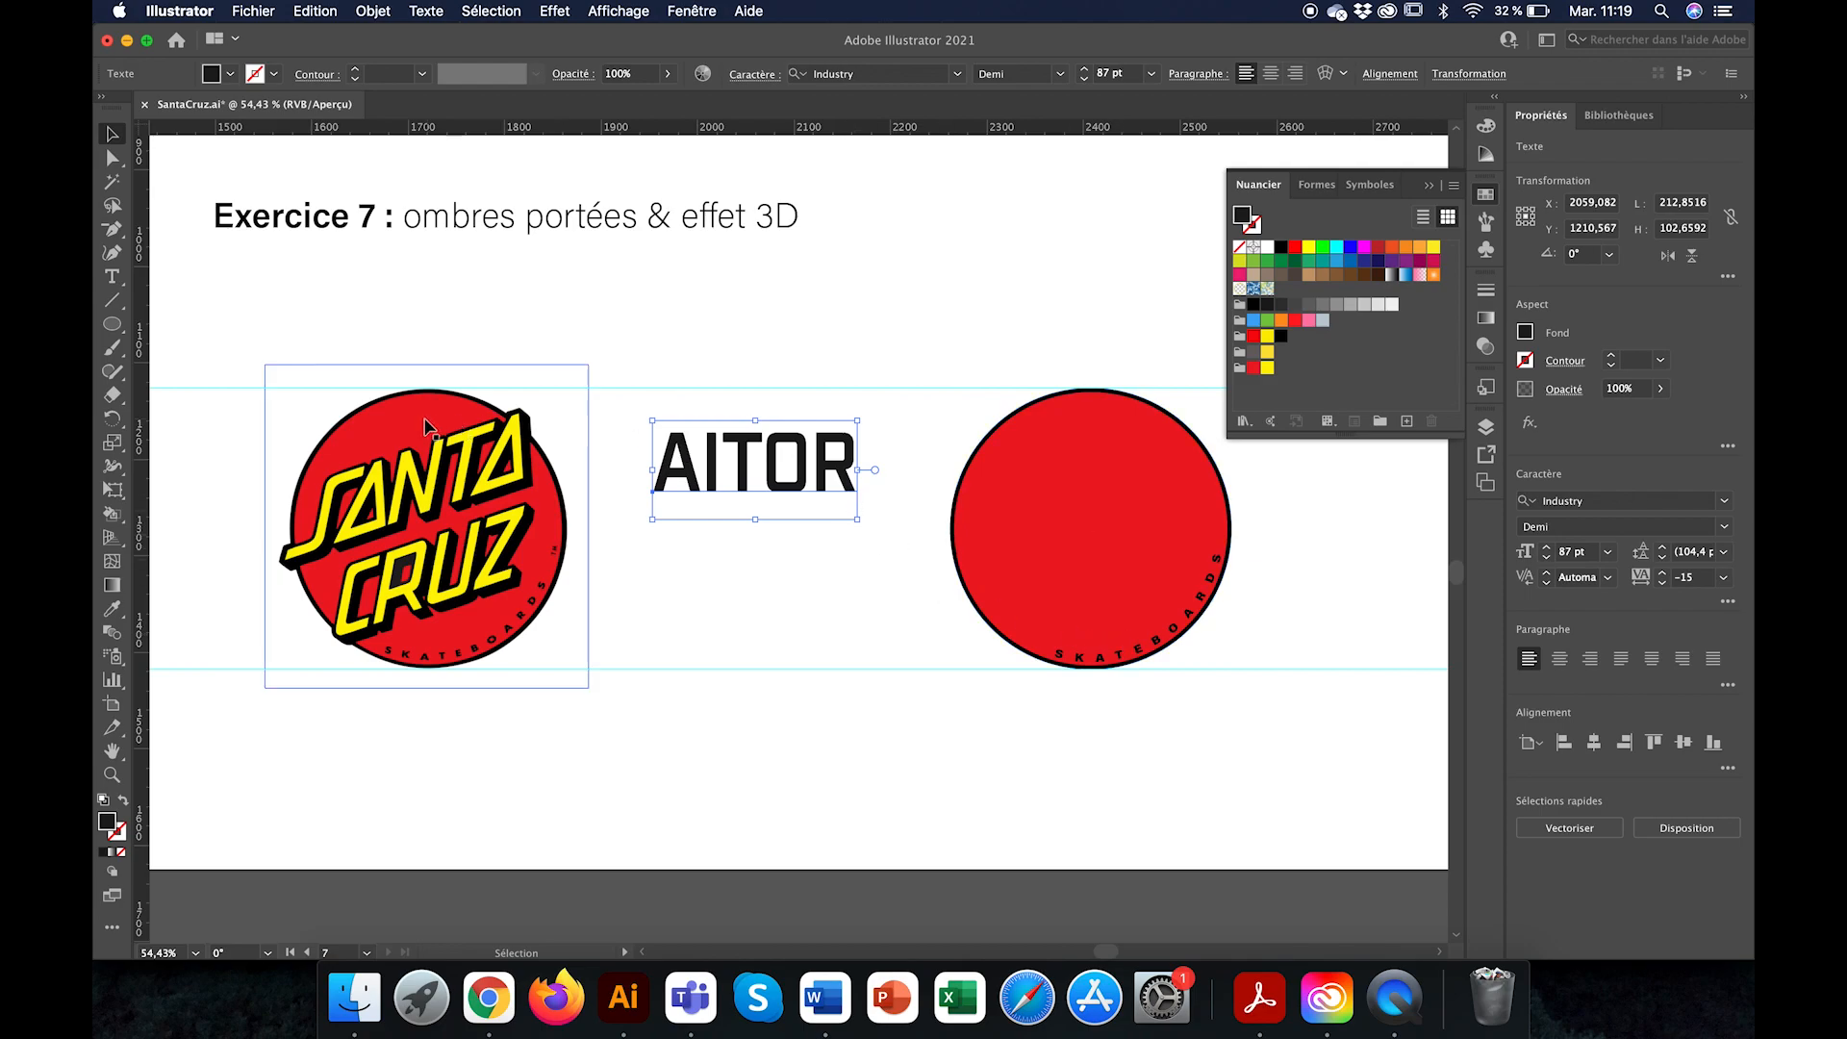
scroll(431, 430, up, 5)
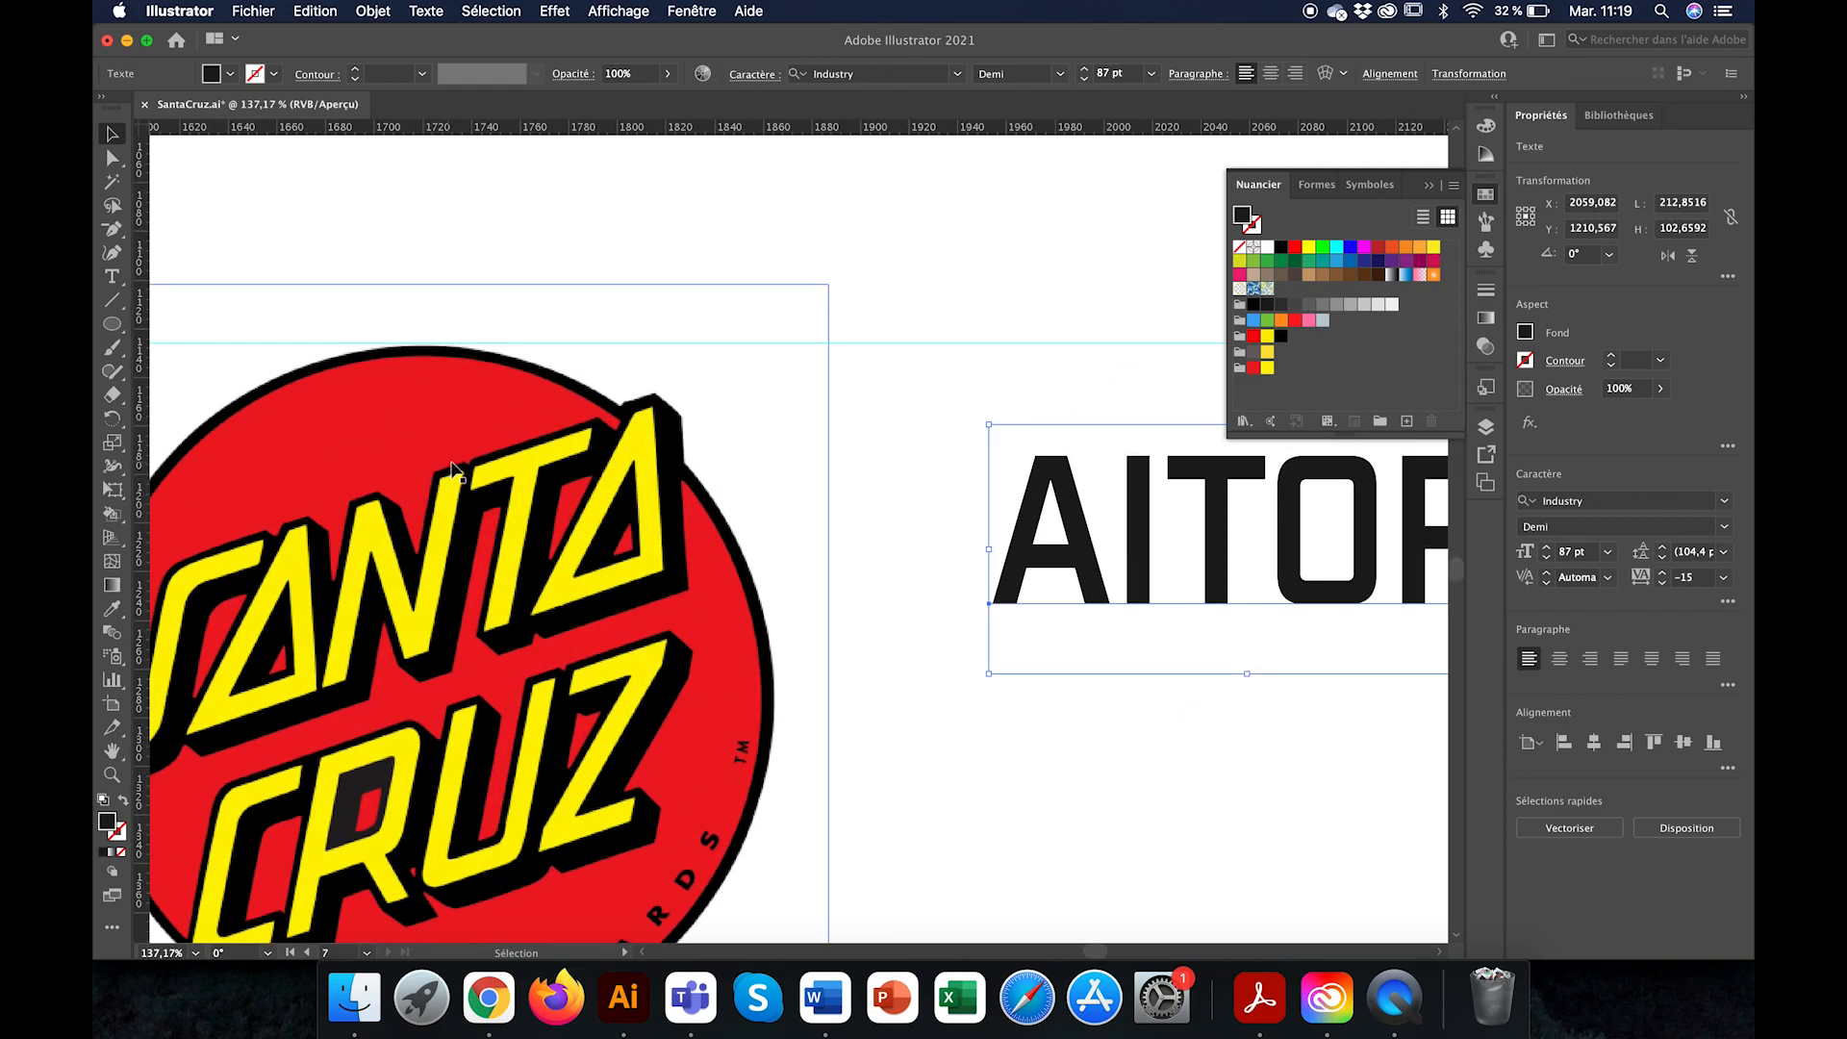
scroll(1035, 642, right, 4)
scroll(1035, 643, down, 2)
scroll(1035, 642, down, 1)
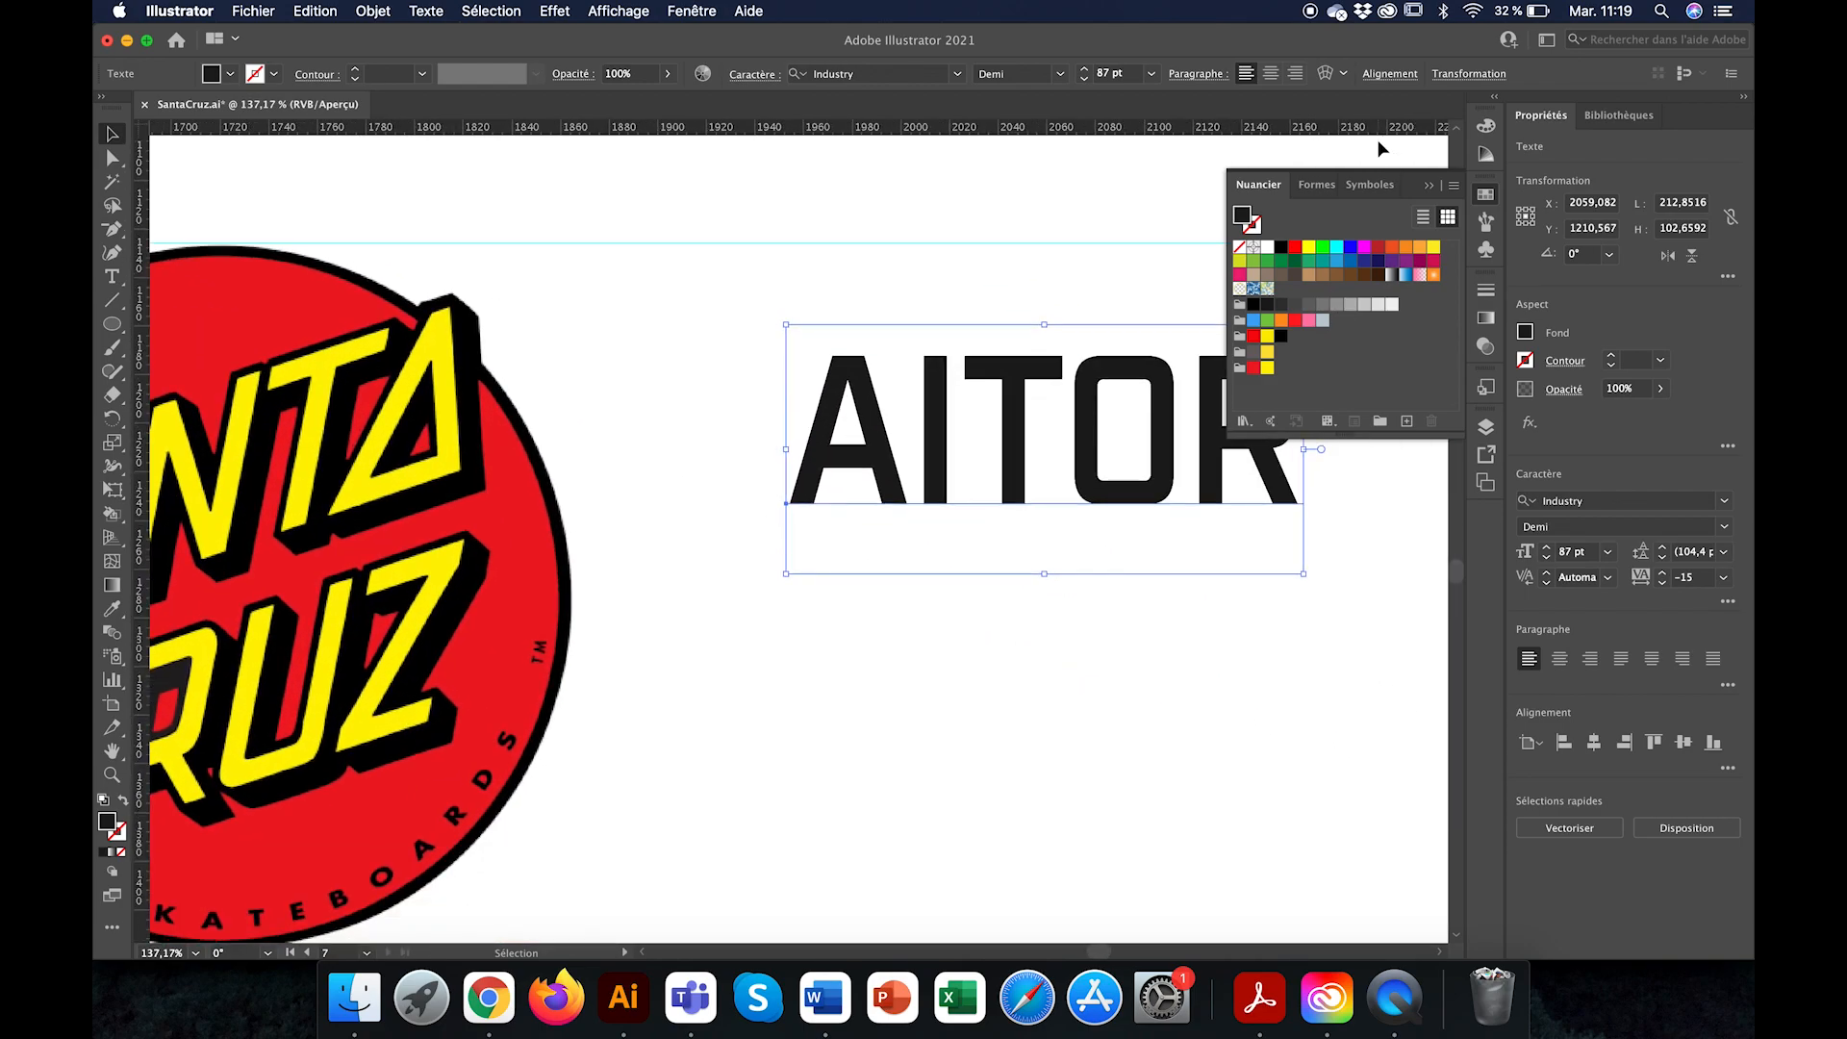
Step: Show the appearance attributes of the selected text and set its fill to yellow
click(618, 11)
mouse_move(703, 10)
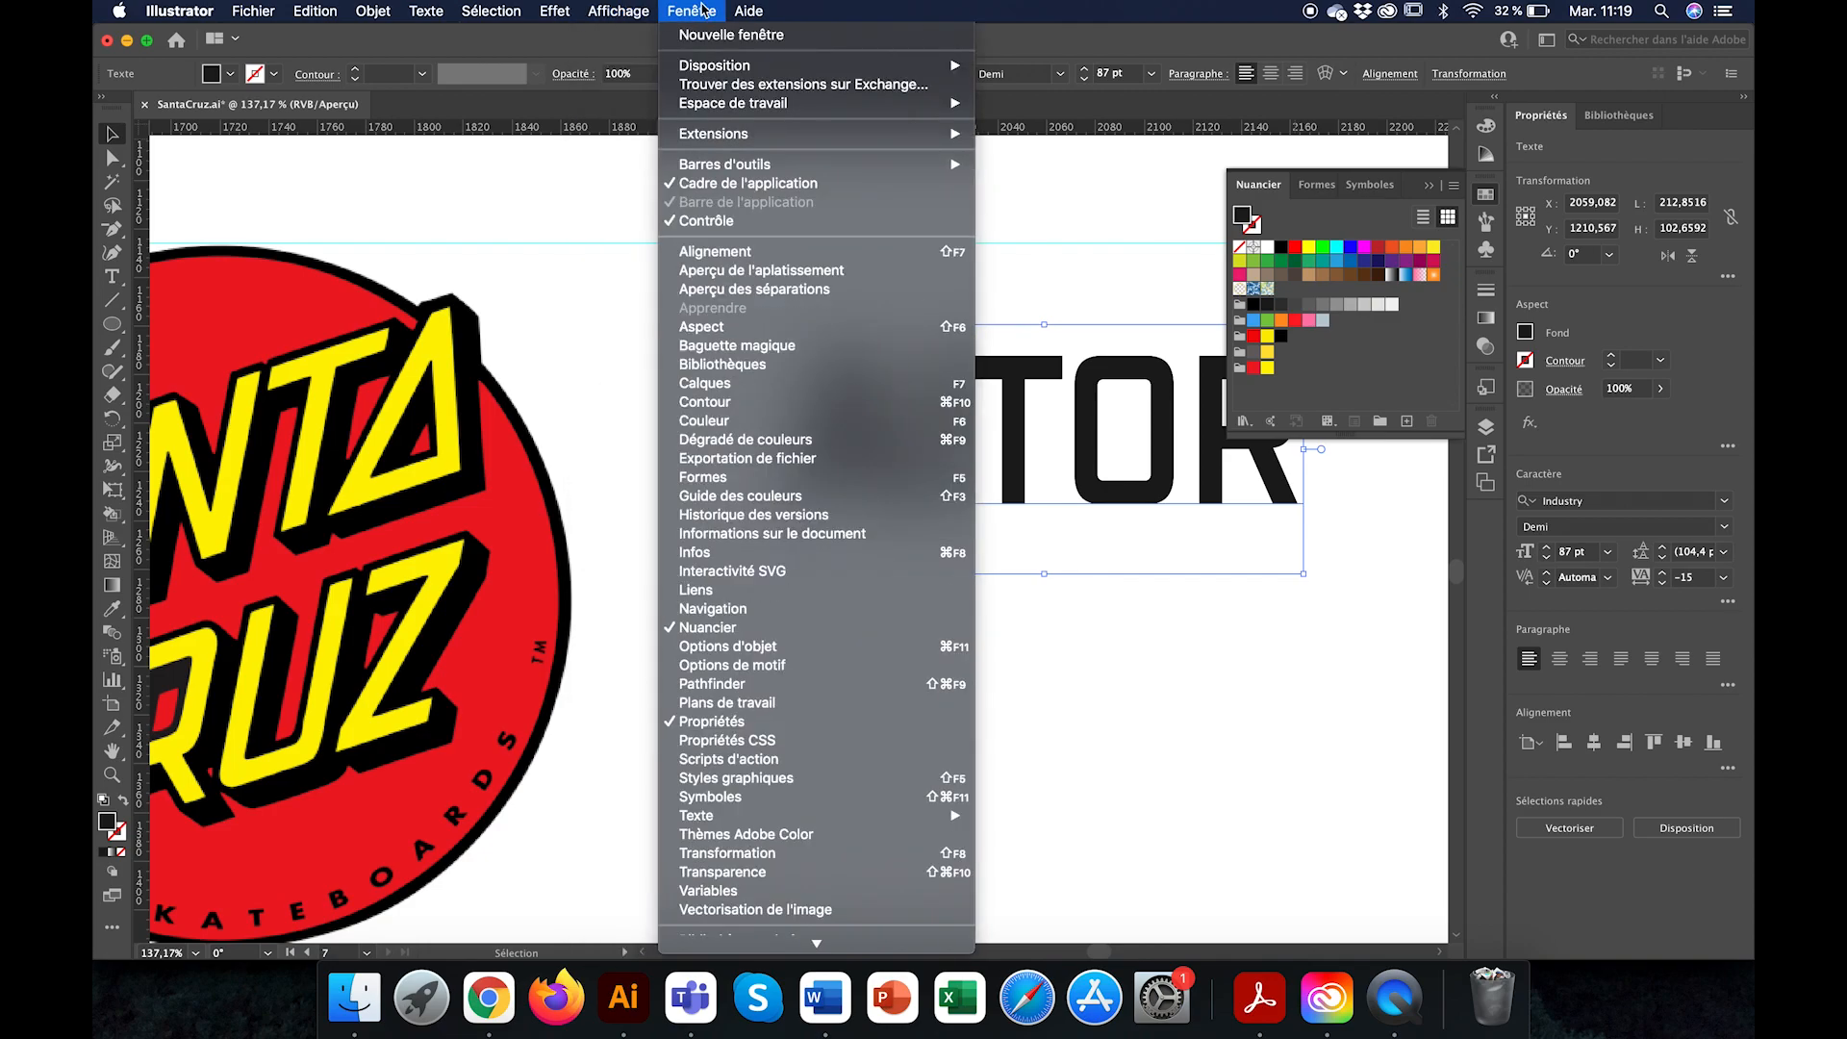
click(728, 332)
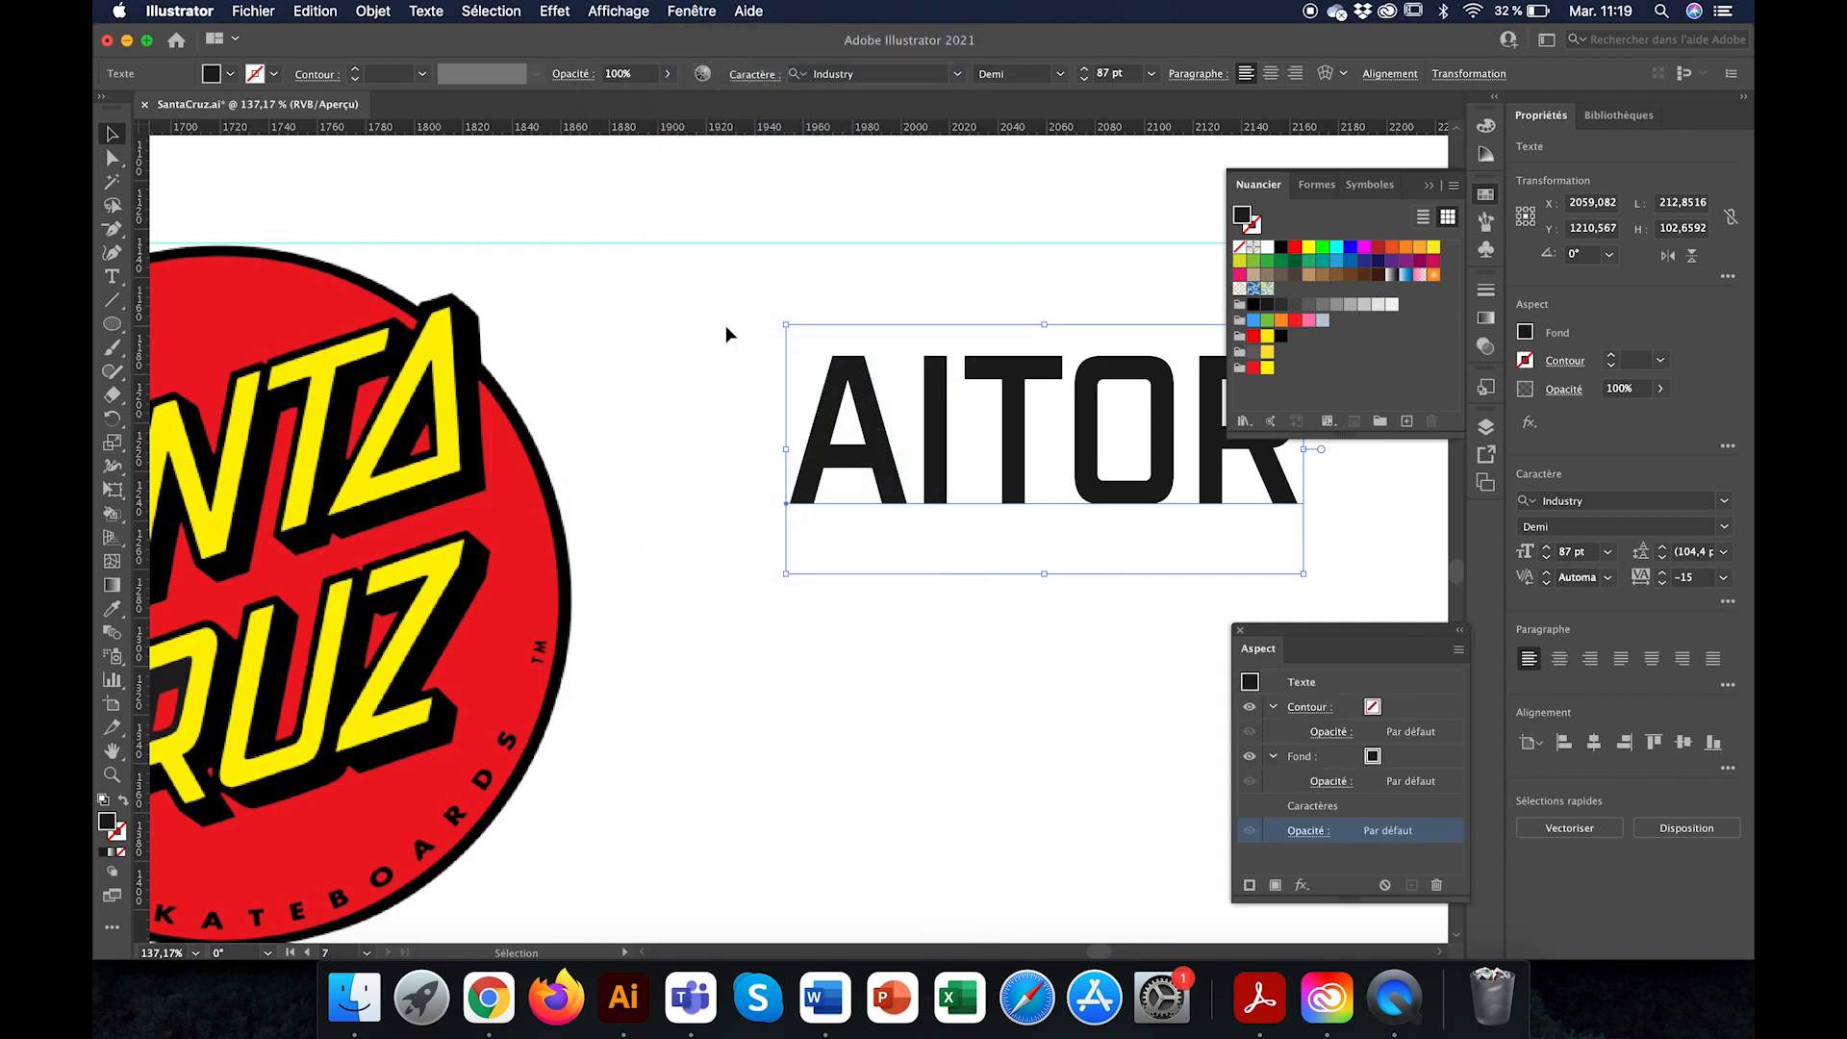
click(1373, 756)
click(1389, 757)
scroll(1241, 856, down, 3)
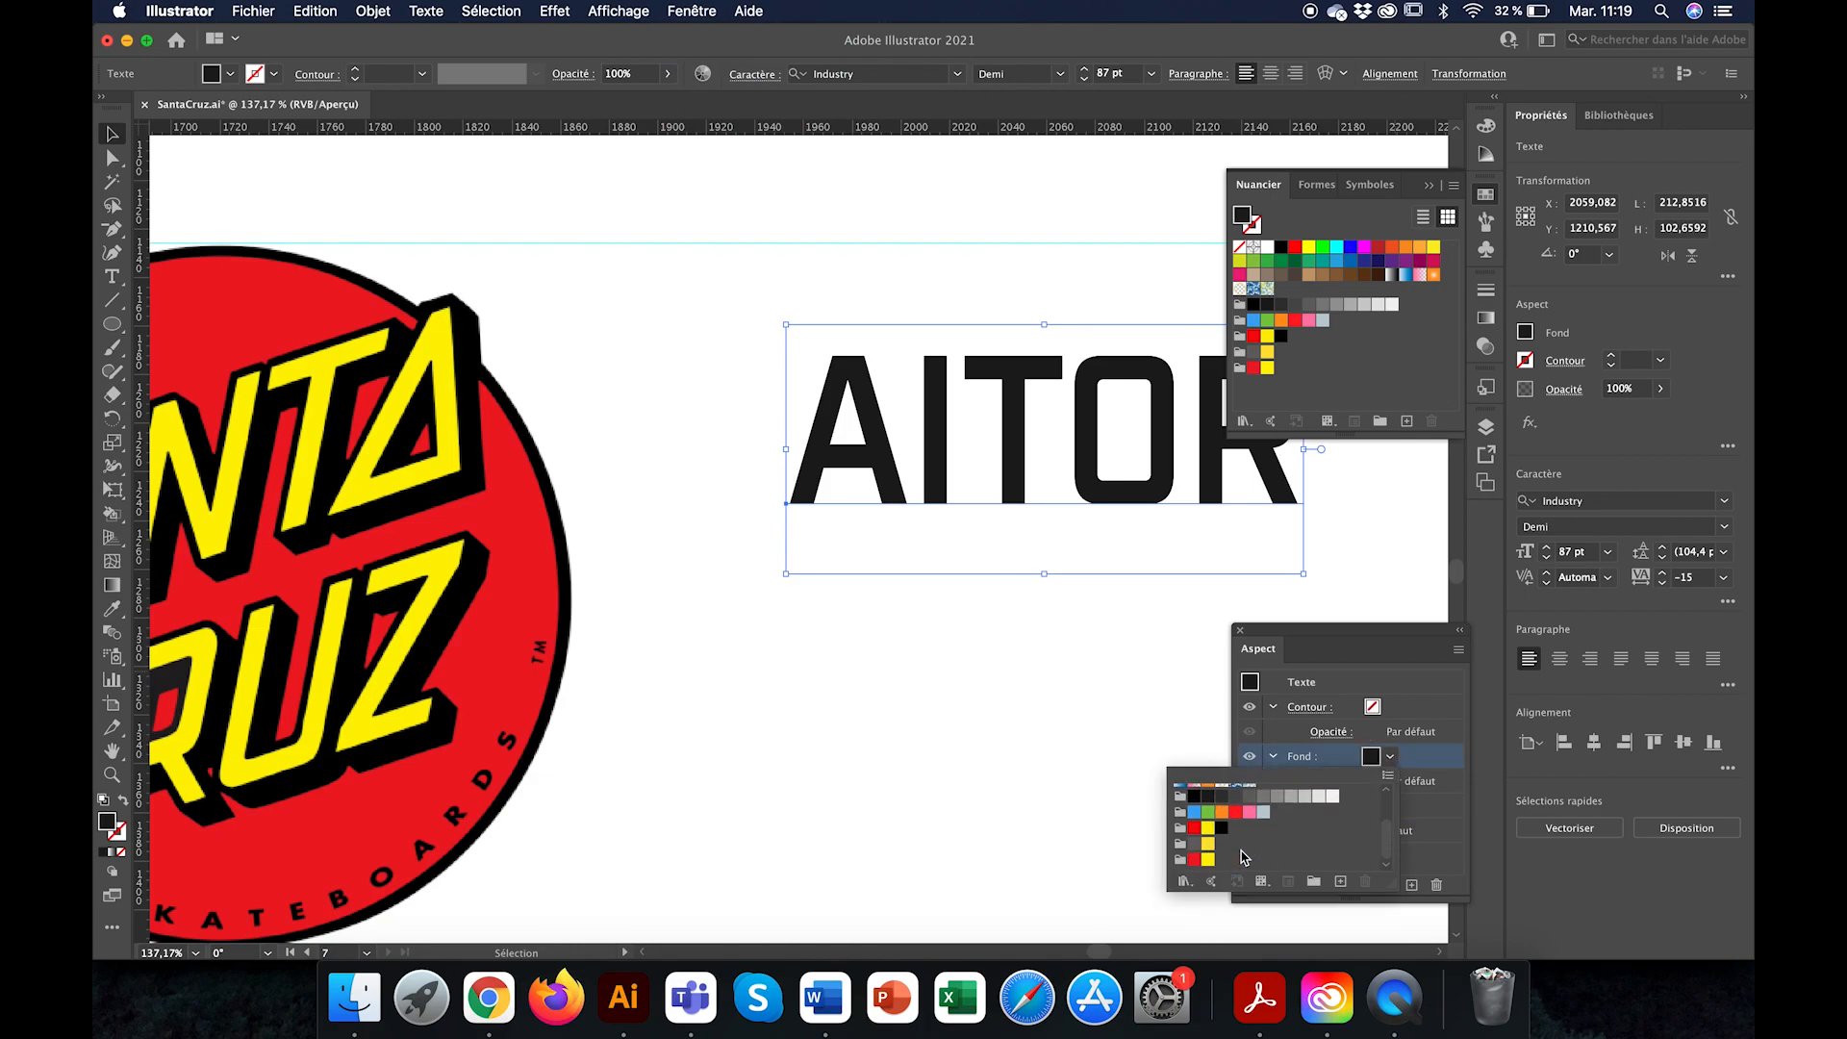
click(1208, 858)
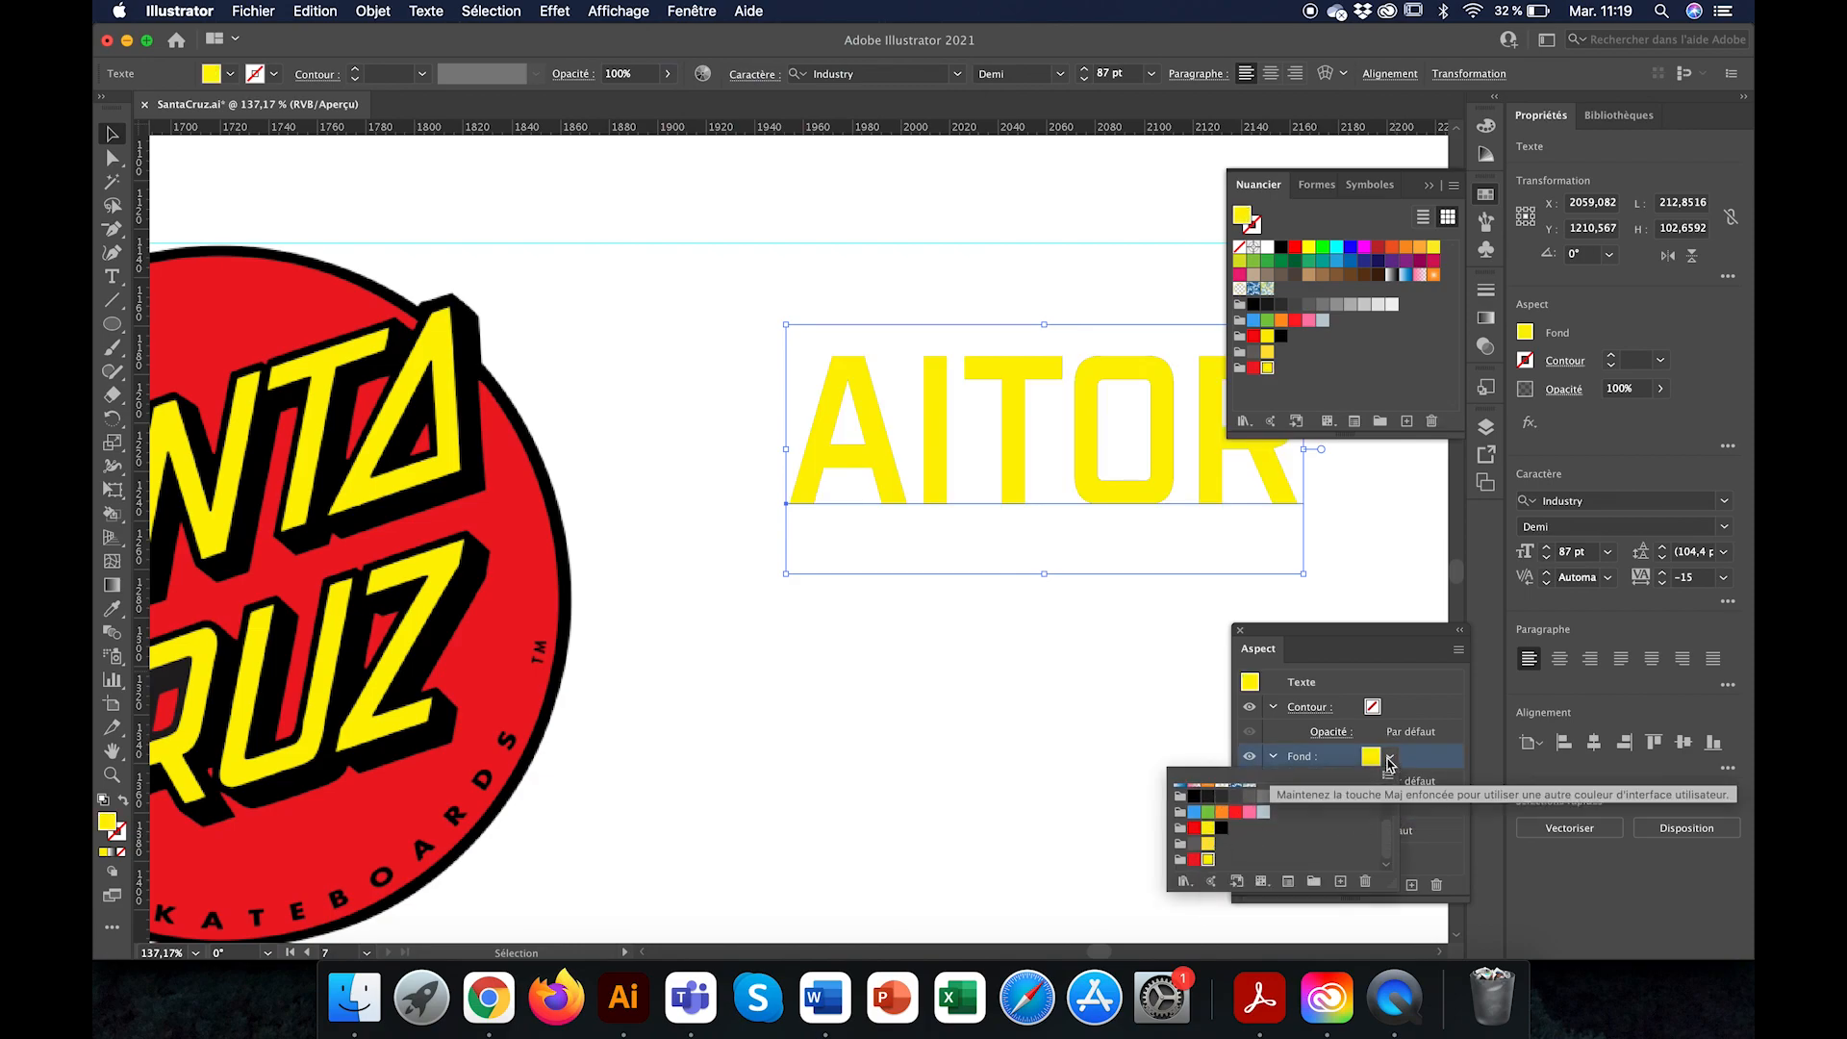
Step: Add a black stroke to the yellow text
click(1448, 709)
click(1371, 707)
click(1389, 707)
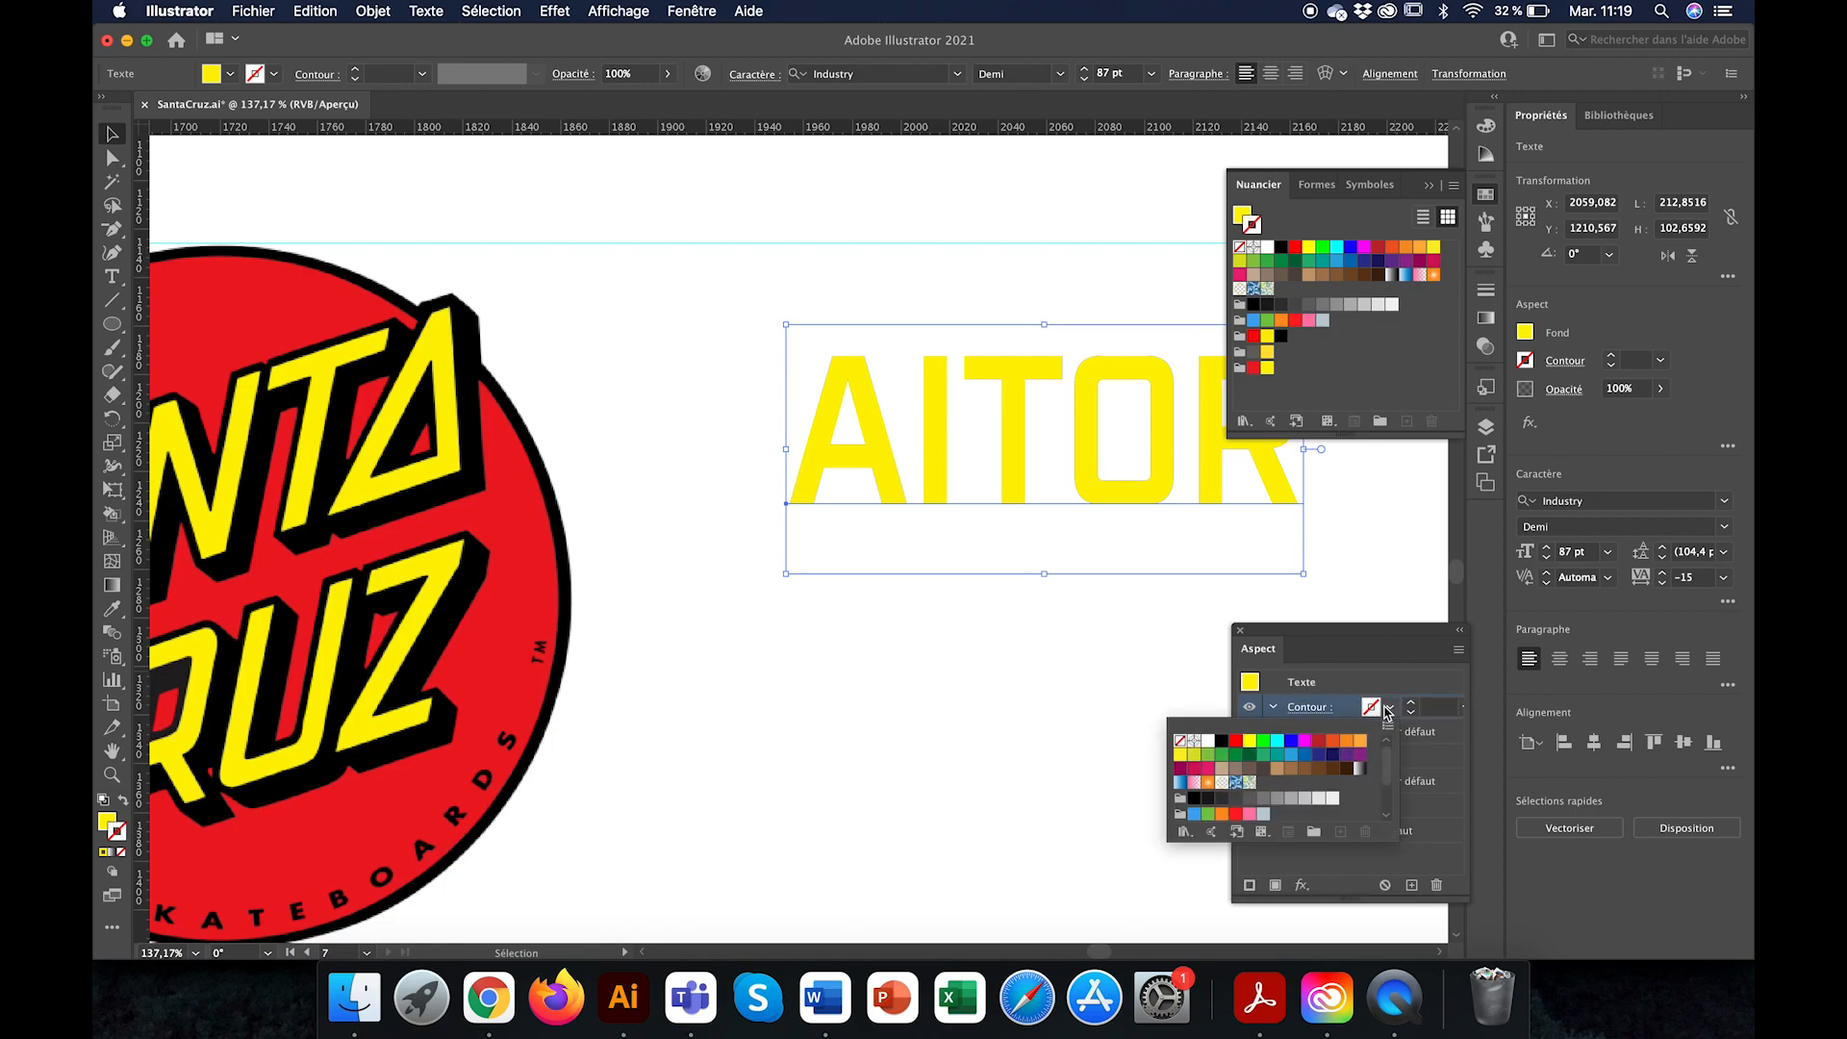
click(1221, 741)
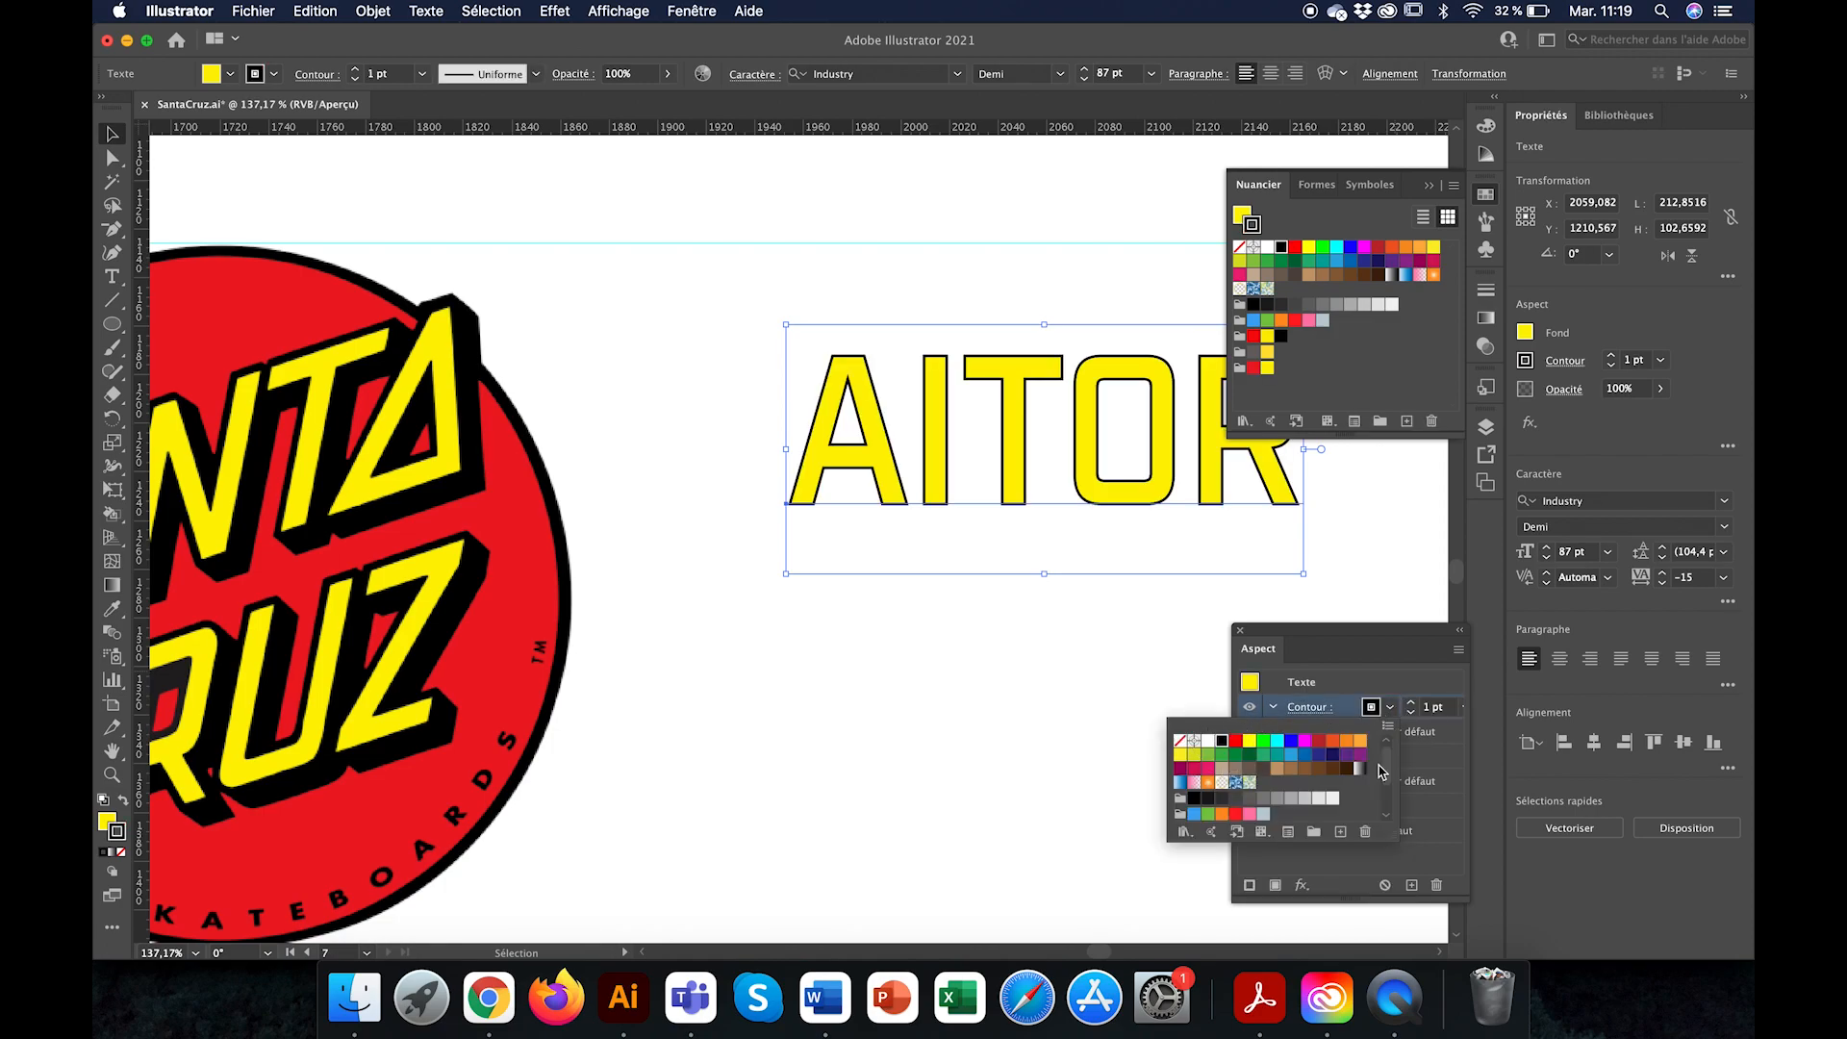
Step: Place the text's black stroke beneath its fill and set the stroke weight to 5 pt
click(1461, 767)
click(1344, 761)
drag(1410, 767, 1395, 707)
click(1427, 763)
click(1412, 754)
click(1412, 753)
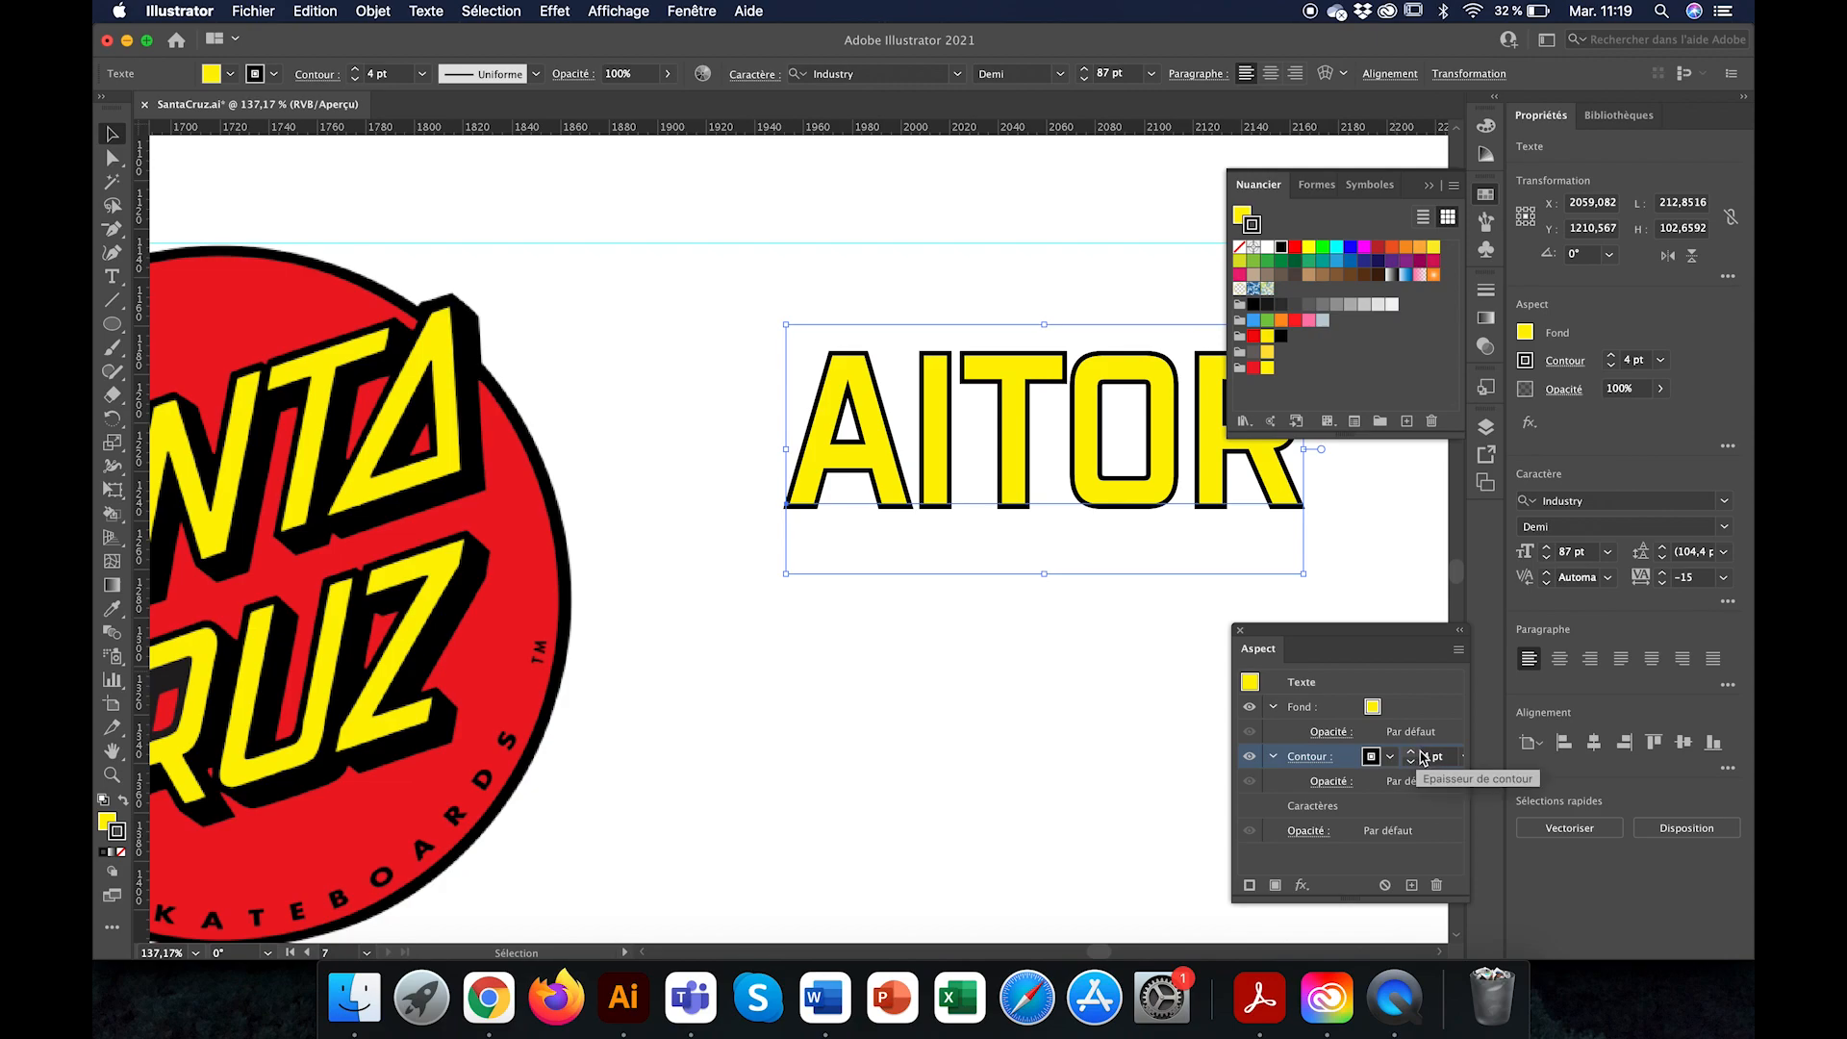
click(1411, 753)
Step: Shear the outlined text by 15° so it slants like the Santa Cruz lettering
scroll(1173, 598, down, 3)
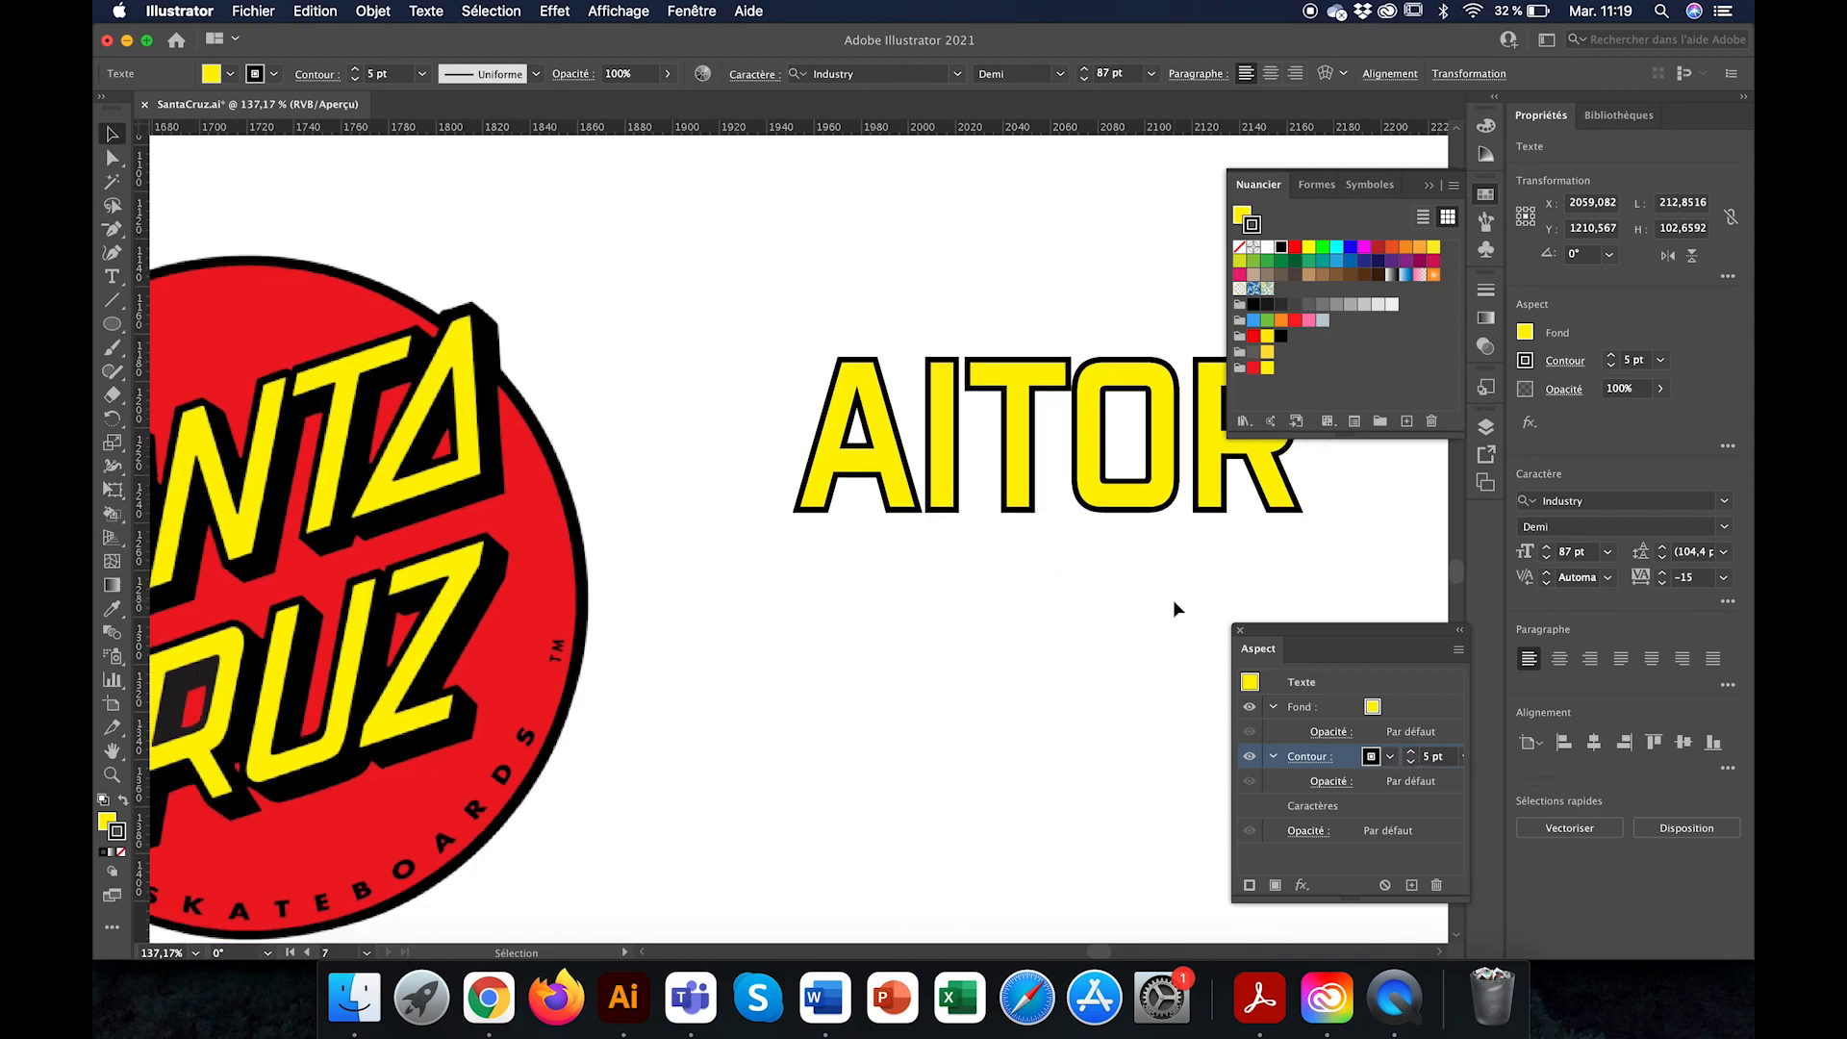
scroll(1147, 606, right, 5)
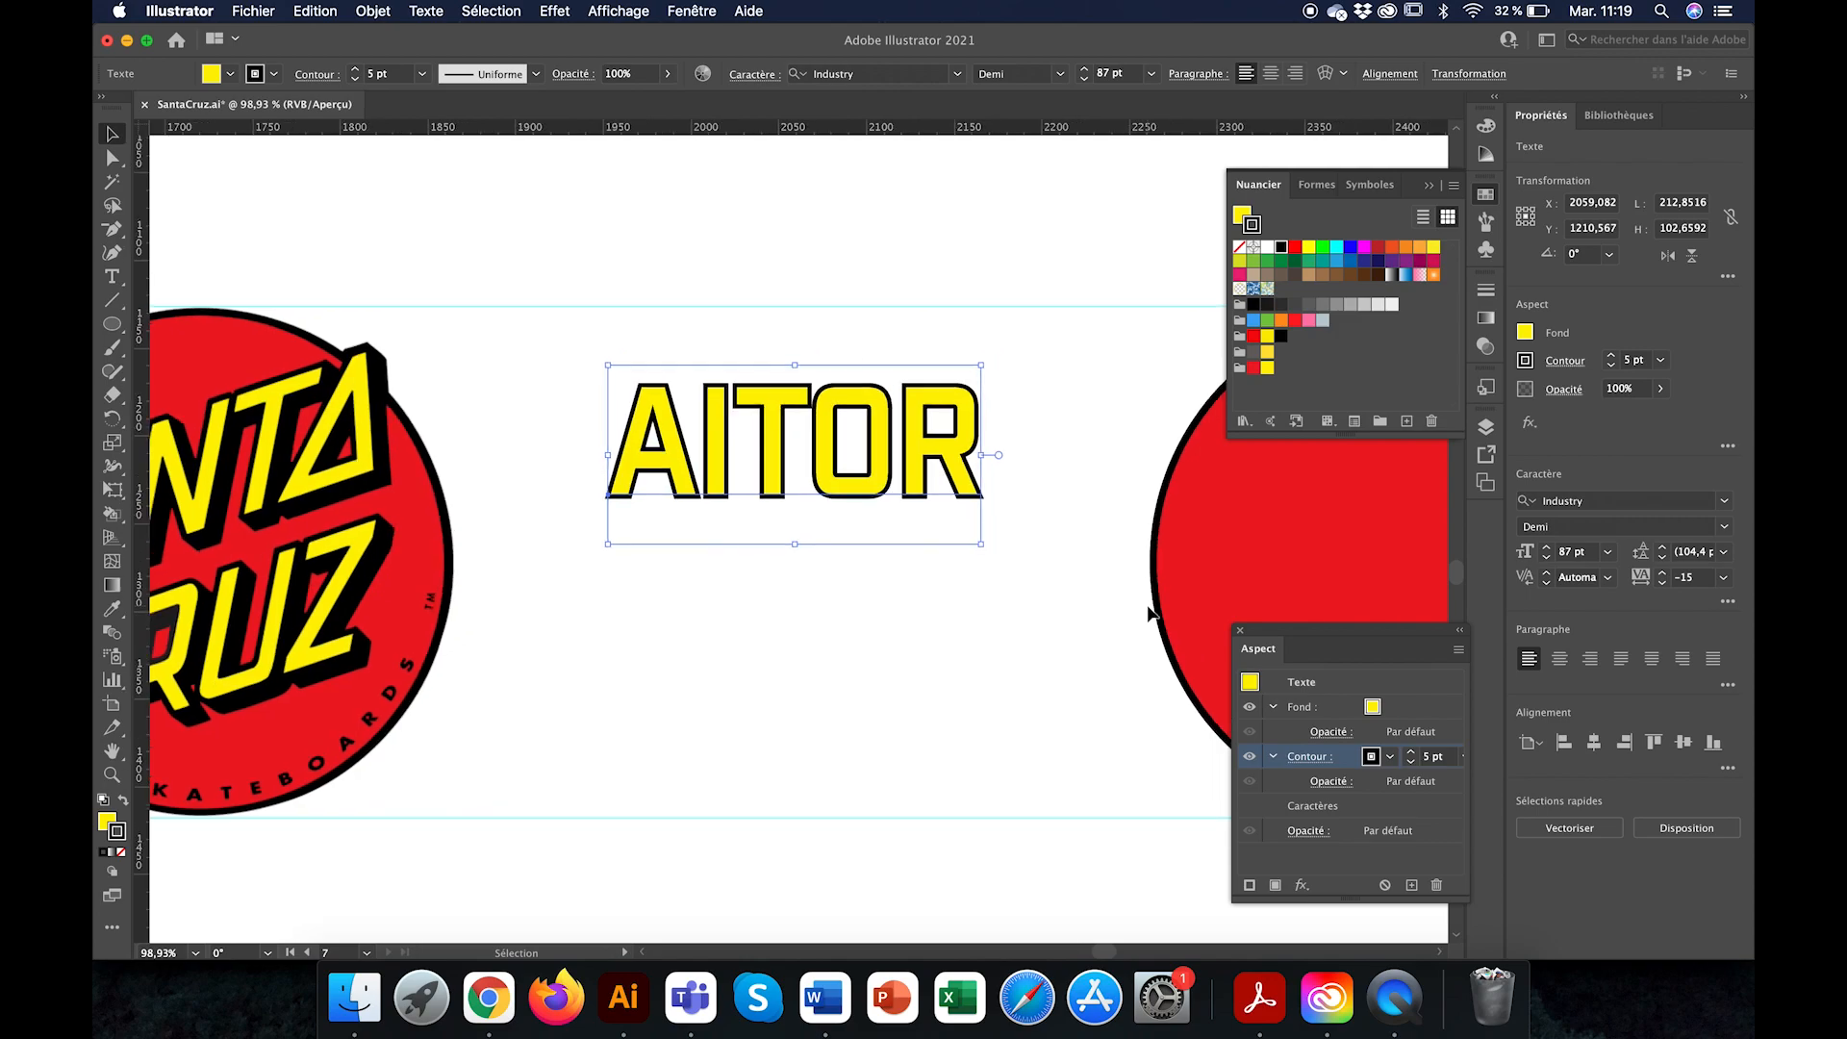
scroll(1147, 606, left, 5)
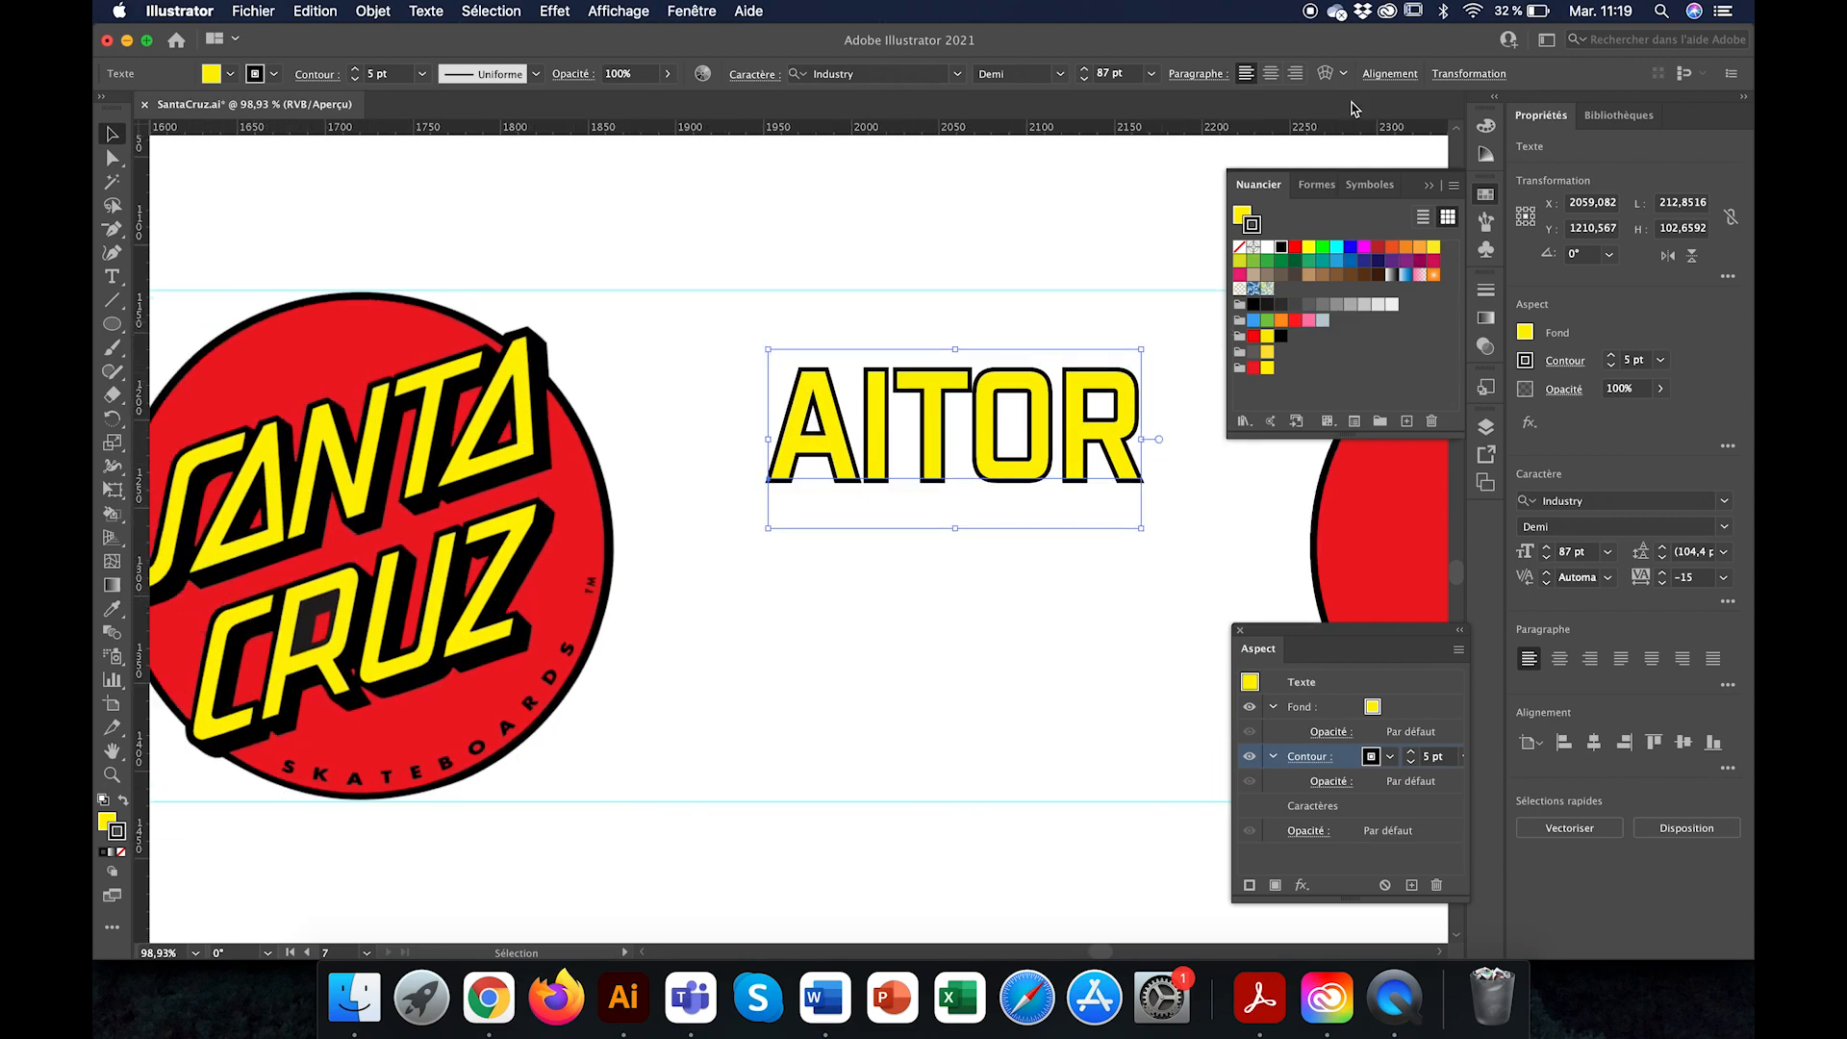
click(1487, 75)
click(1415, 158)
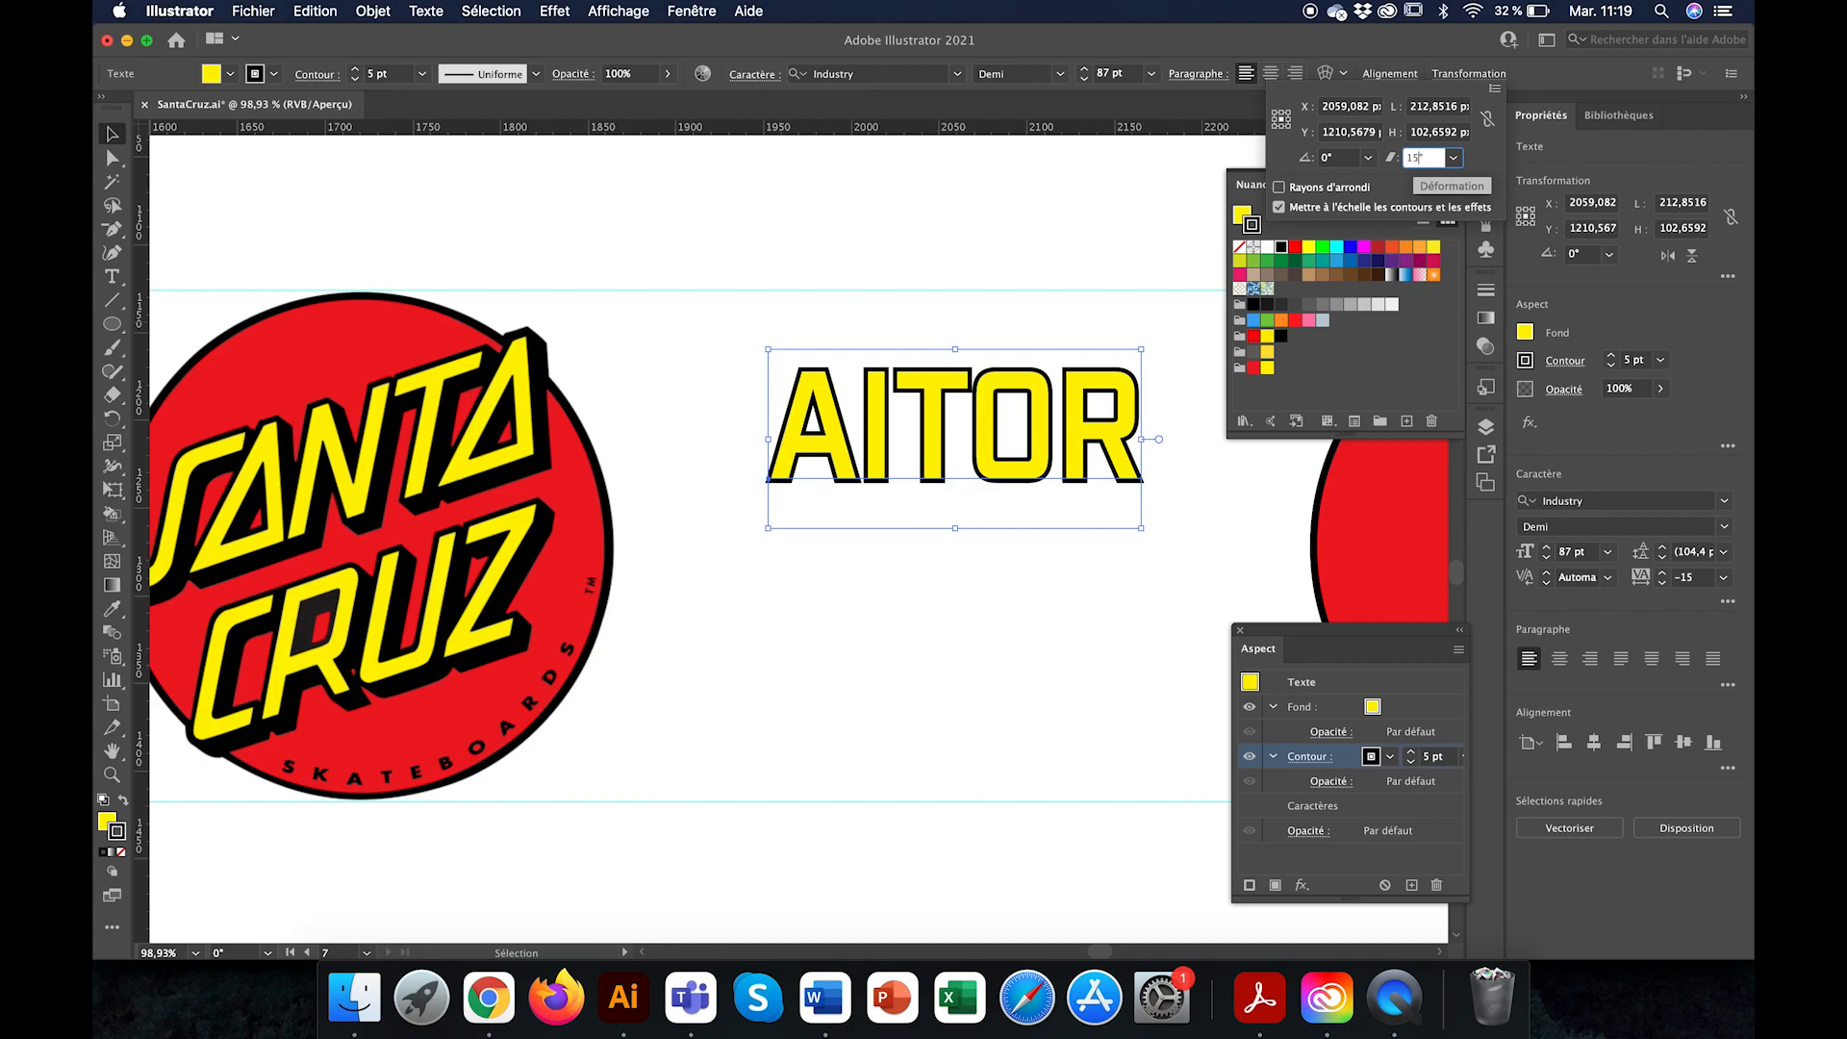
text(15)
key(Return)
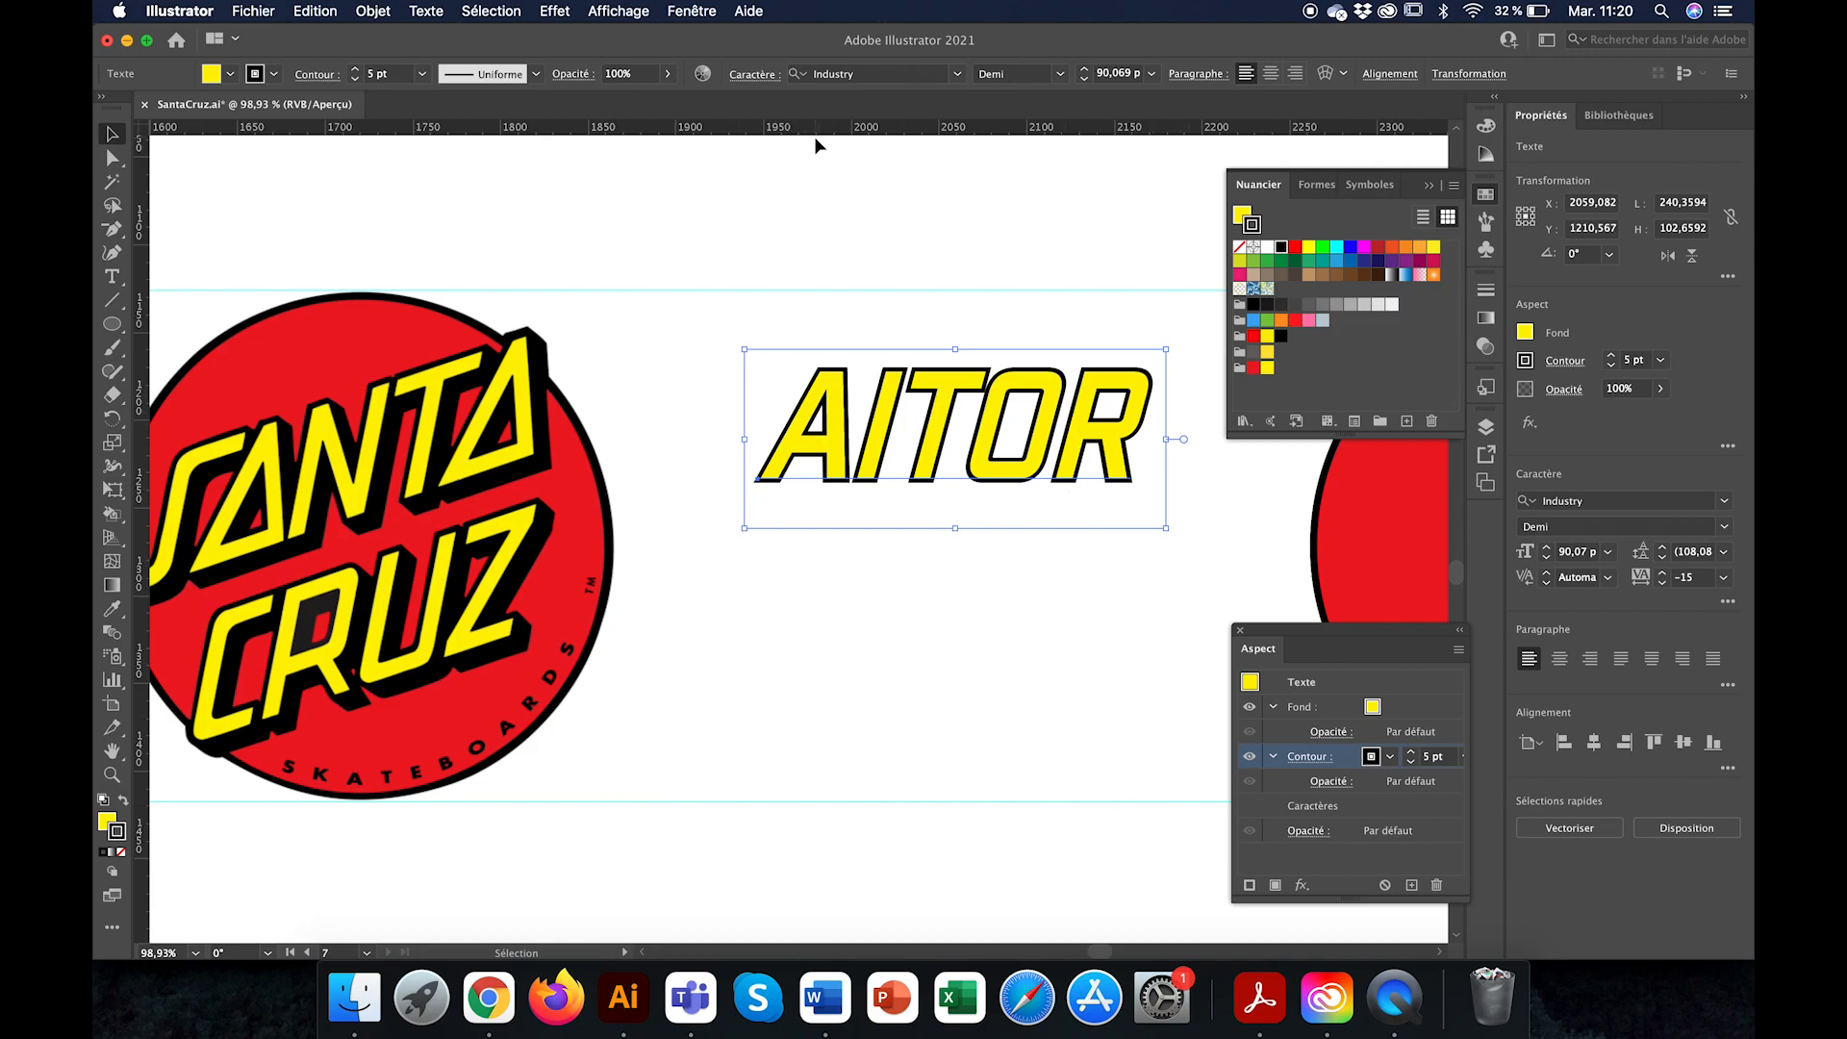
Step: Rotate the slanted text counterclockwise by about 16° to match the incline of the Santa Cruz lettering
scroll(1167, 430, right, 4)
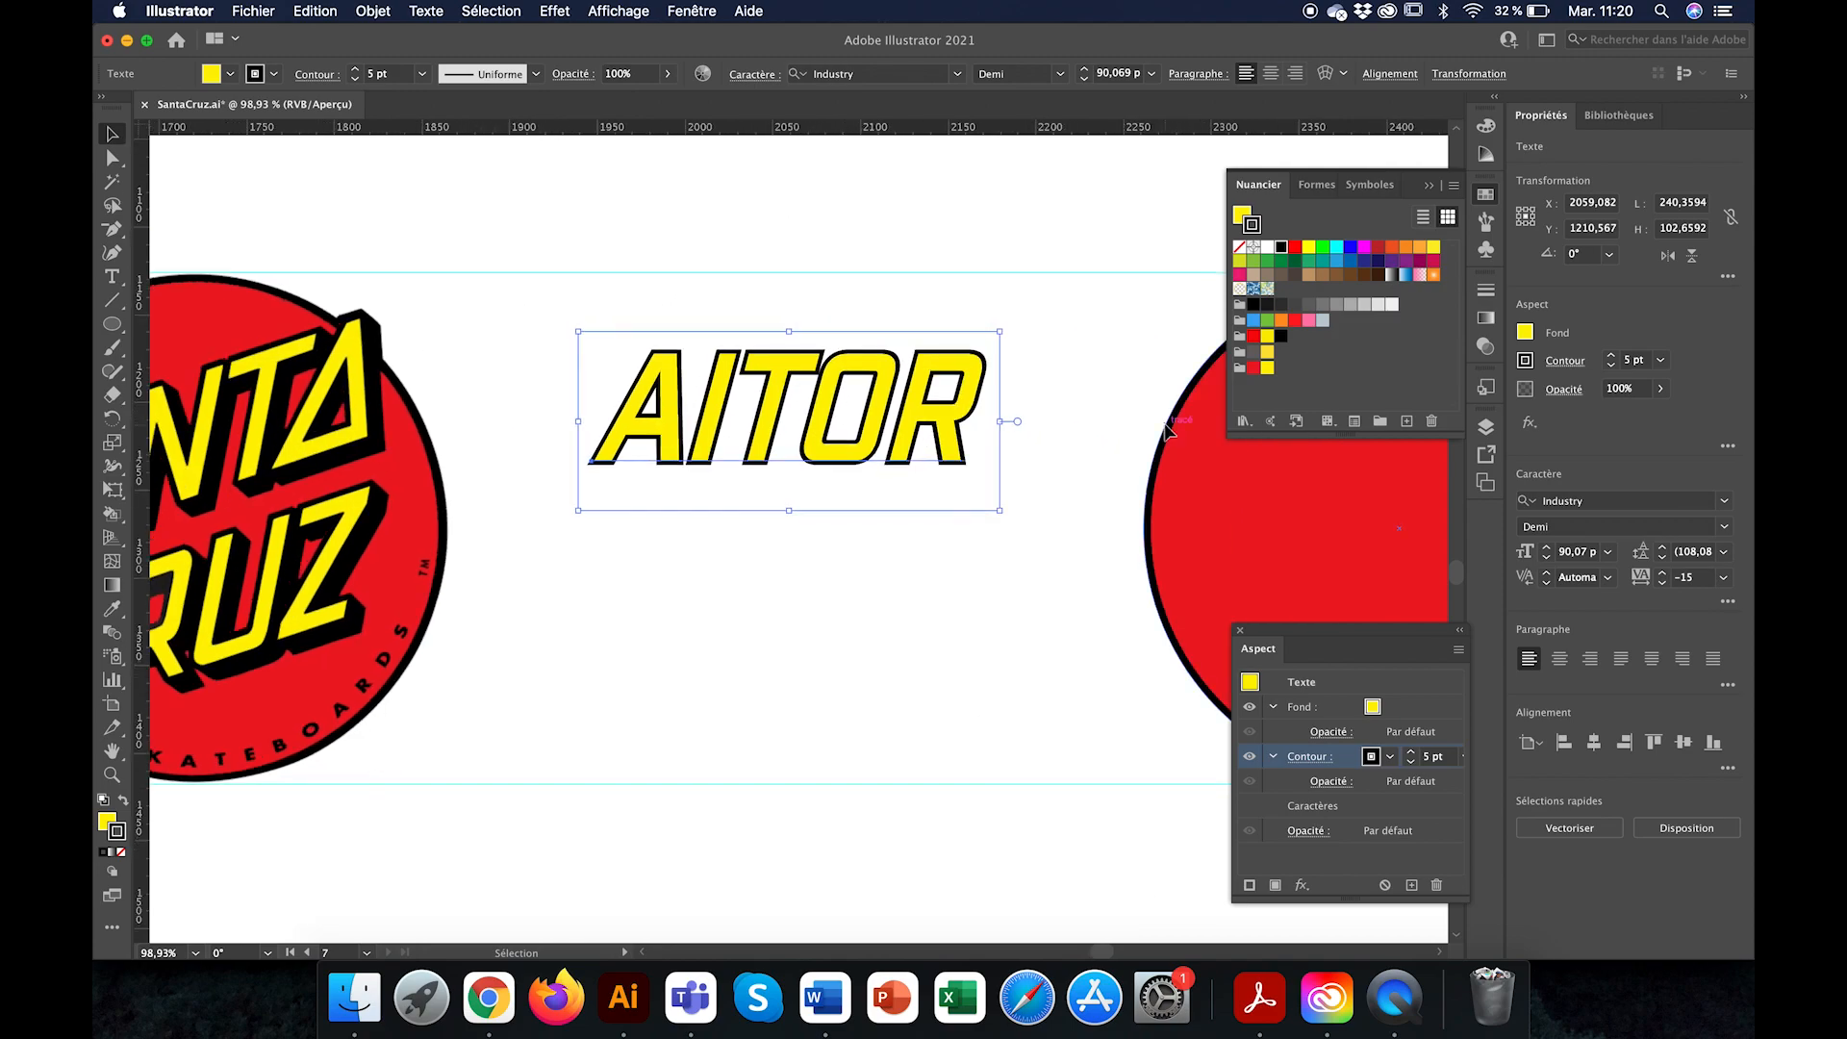
scroll(1167, 430, right, 1)
drag(991, 316, 962, 251)
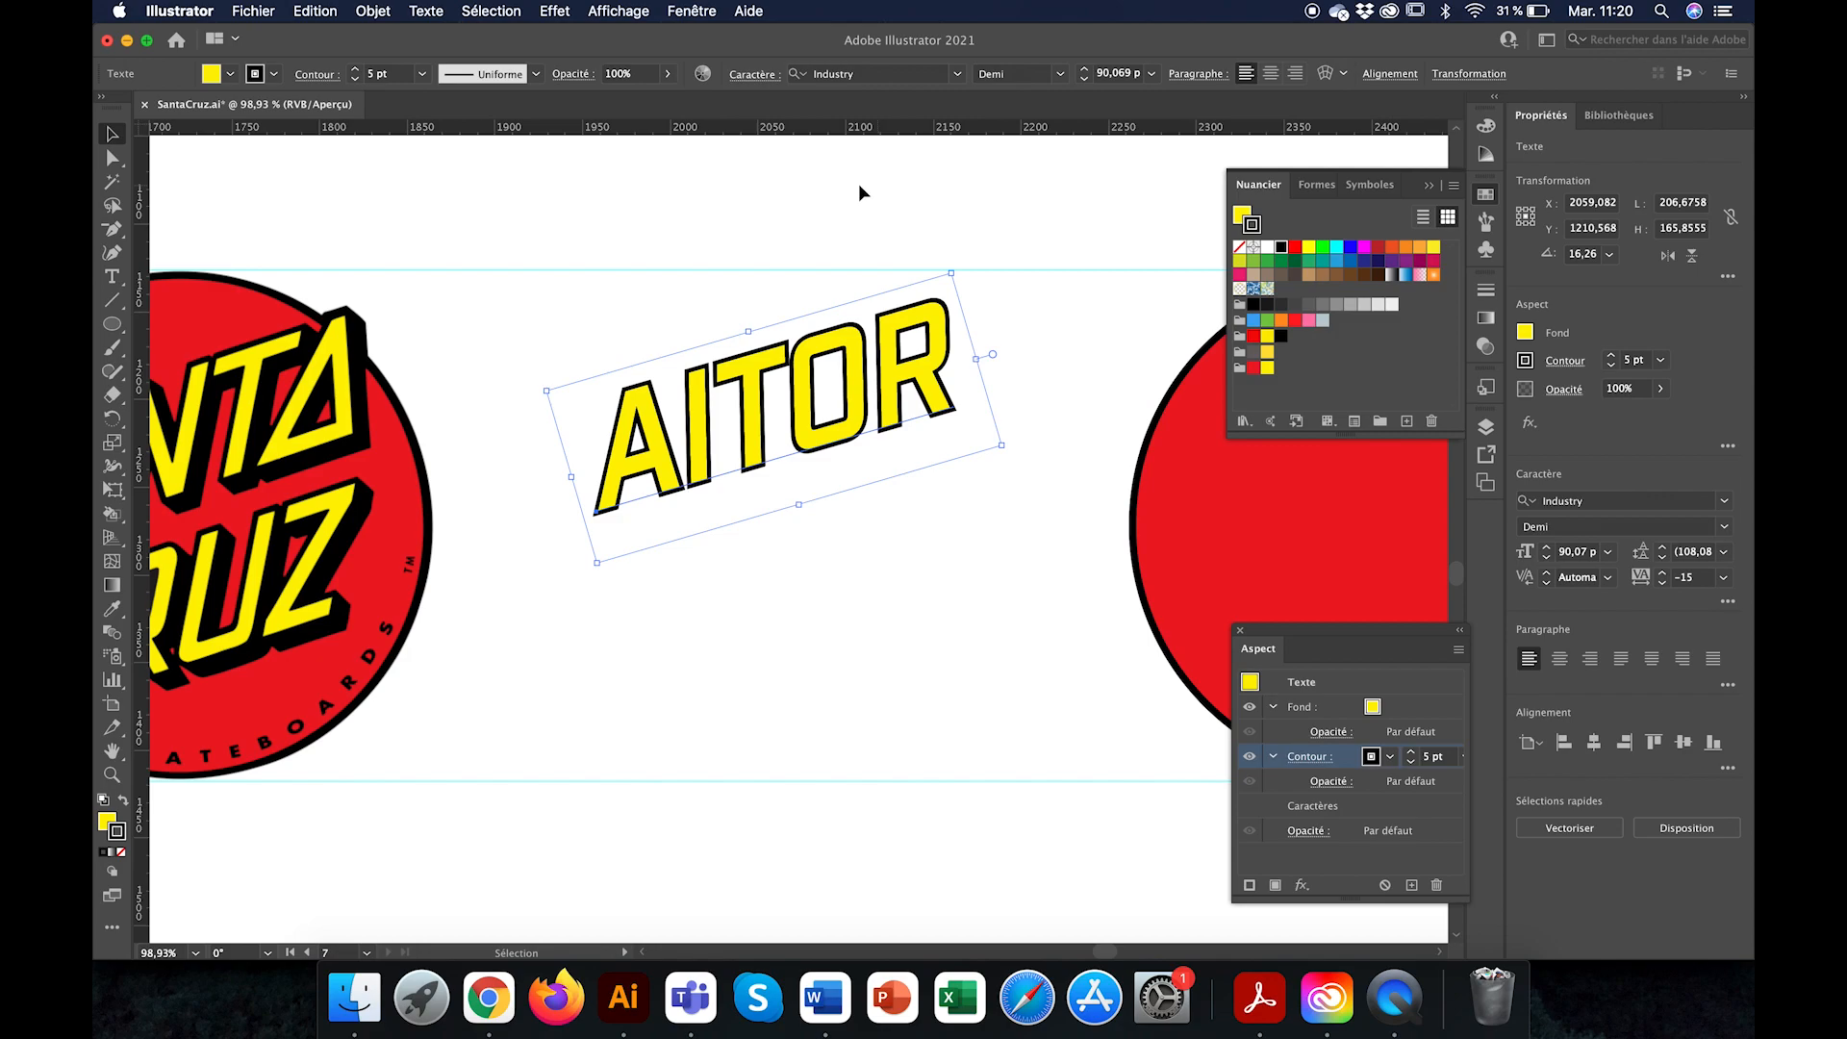
Step: Start a Drop Shadow effect on the rotated text with the preview showing
click(555, 12)
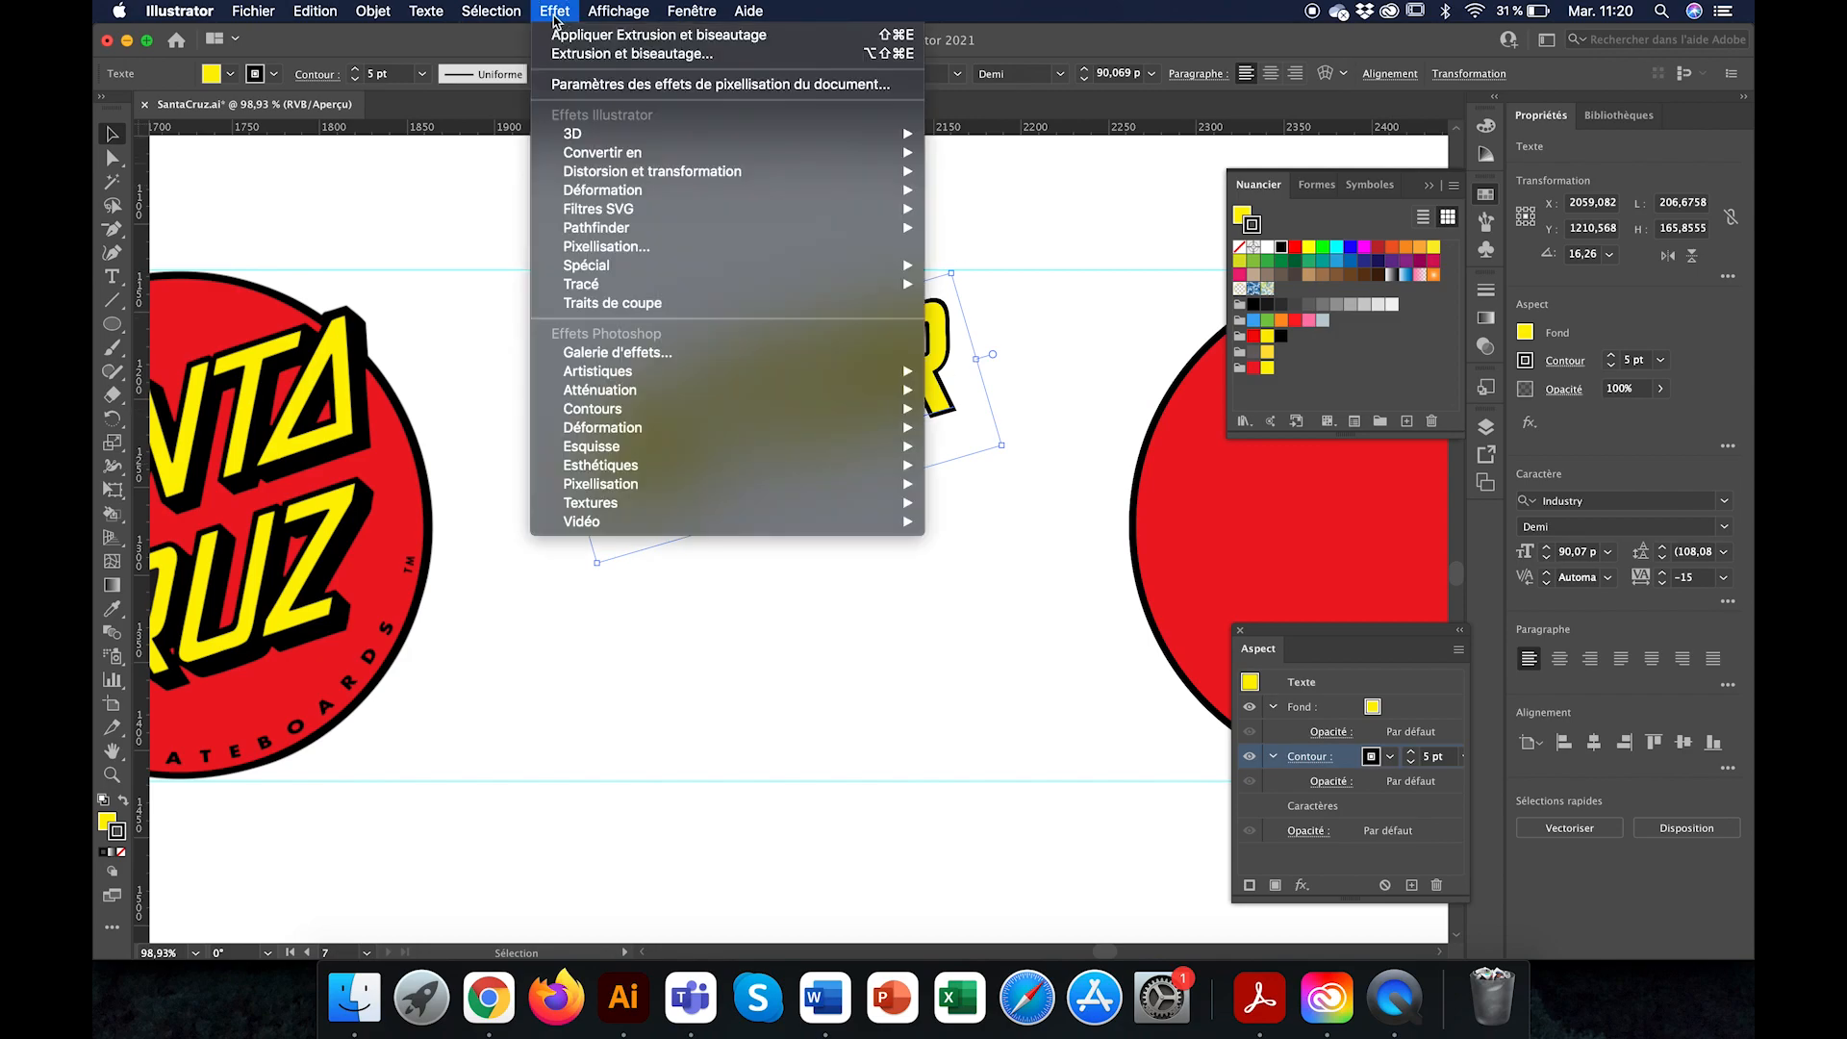
mouse_move(714, 269)
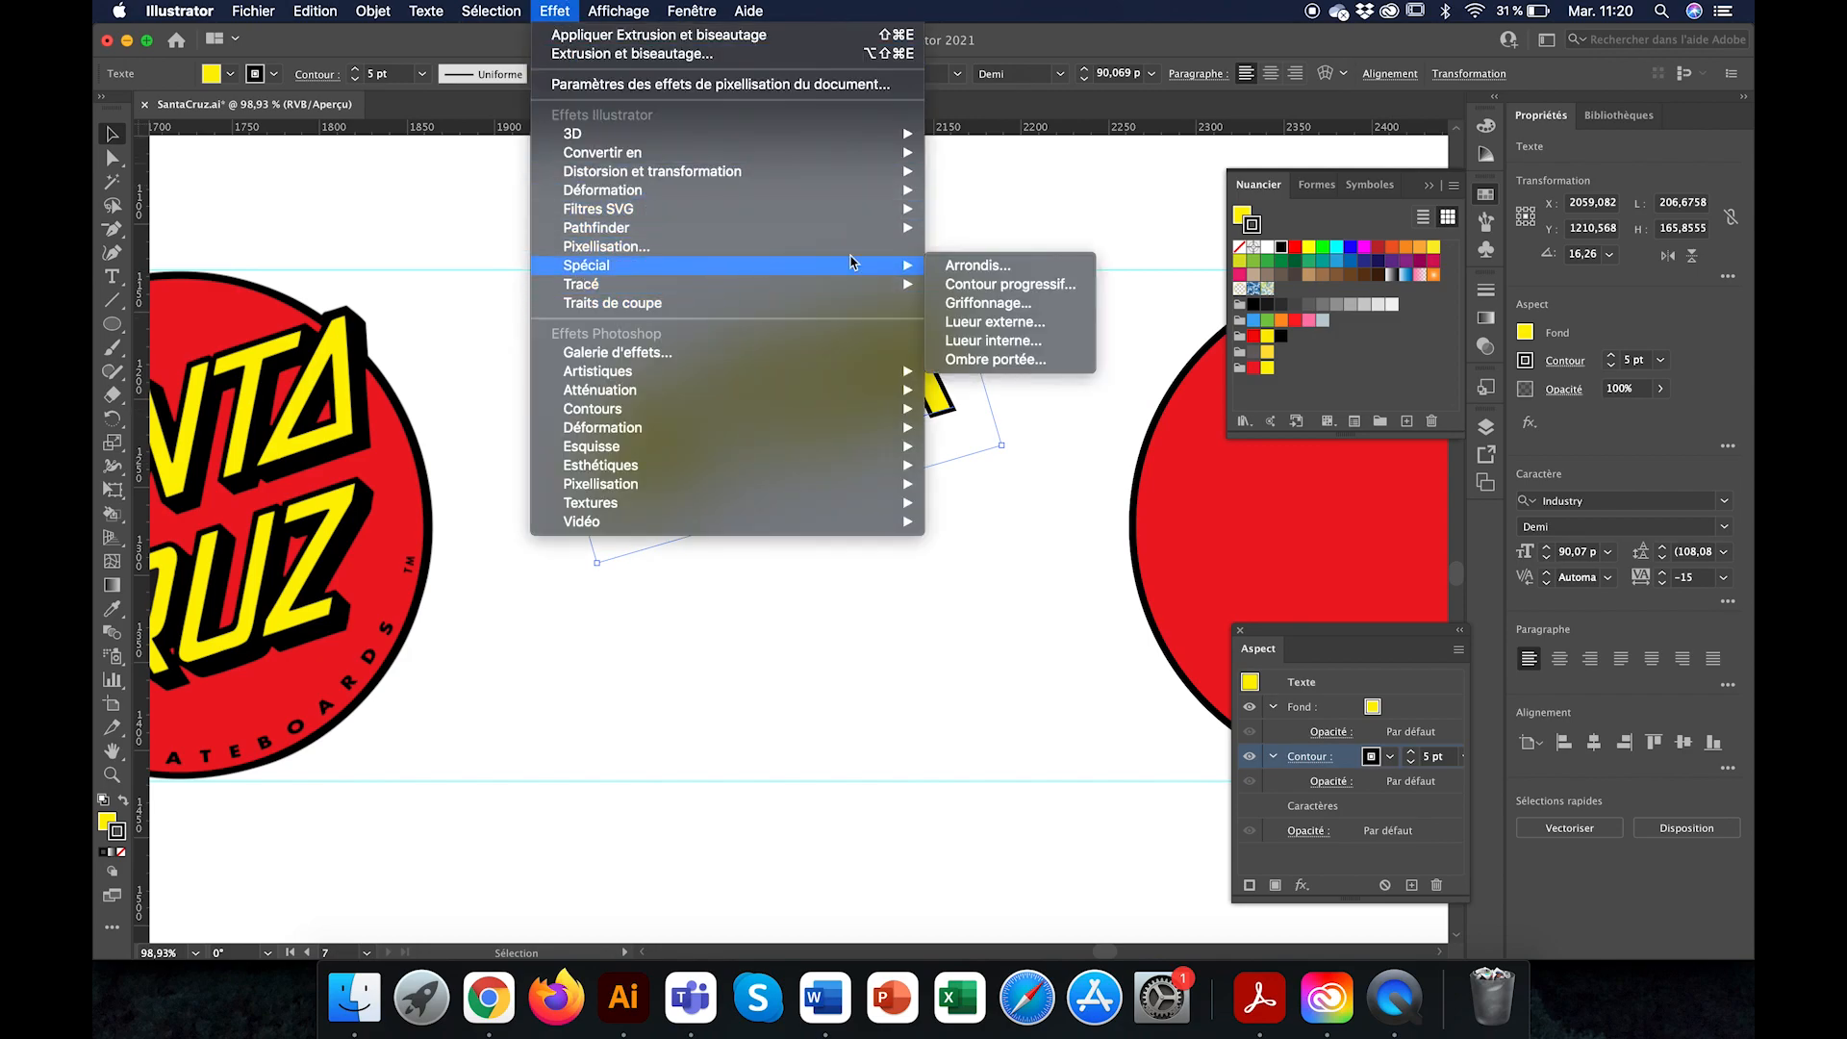
click(1017, 363)
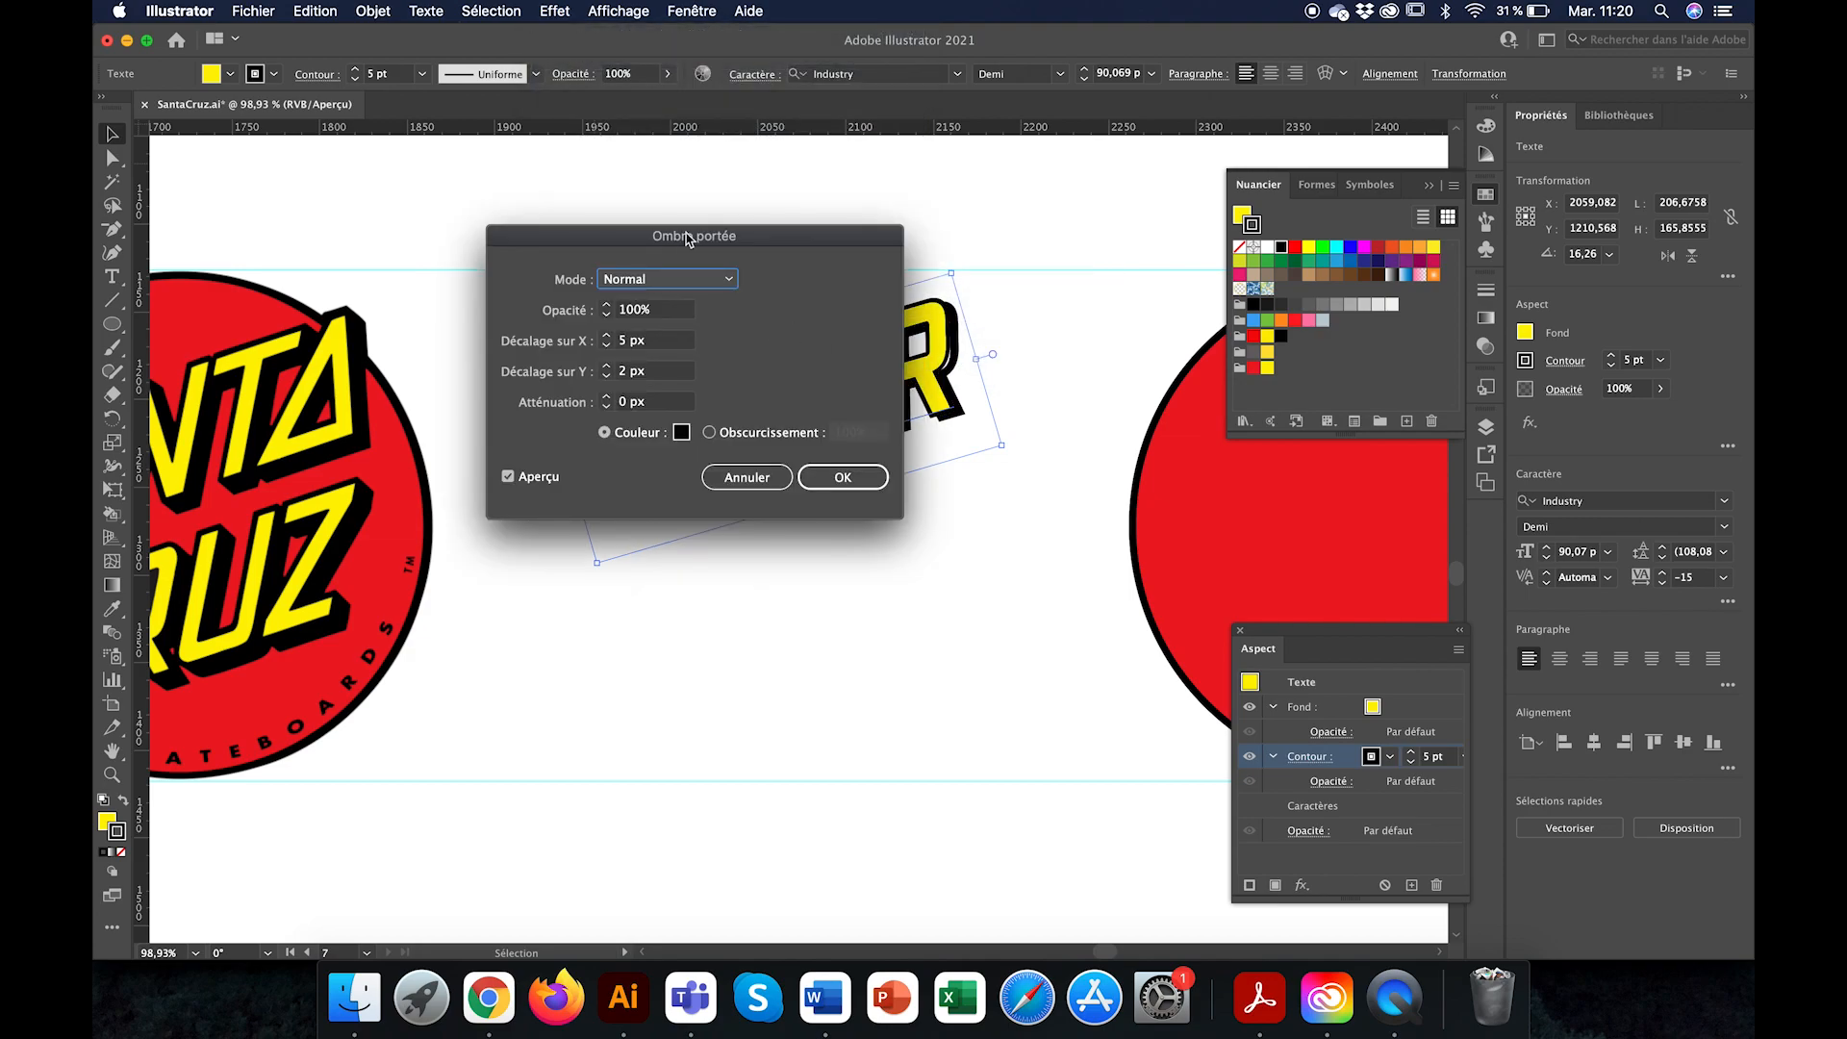
drag(754, 237, 780, 291)
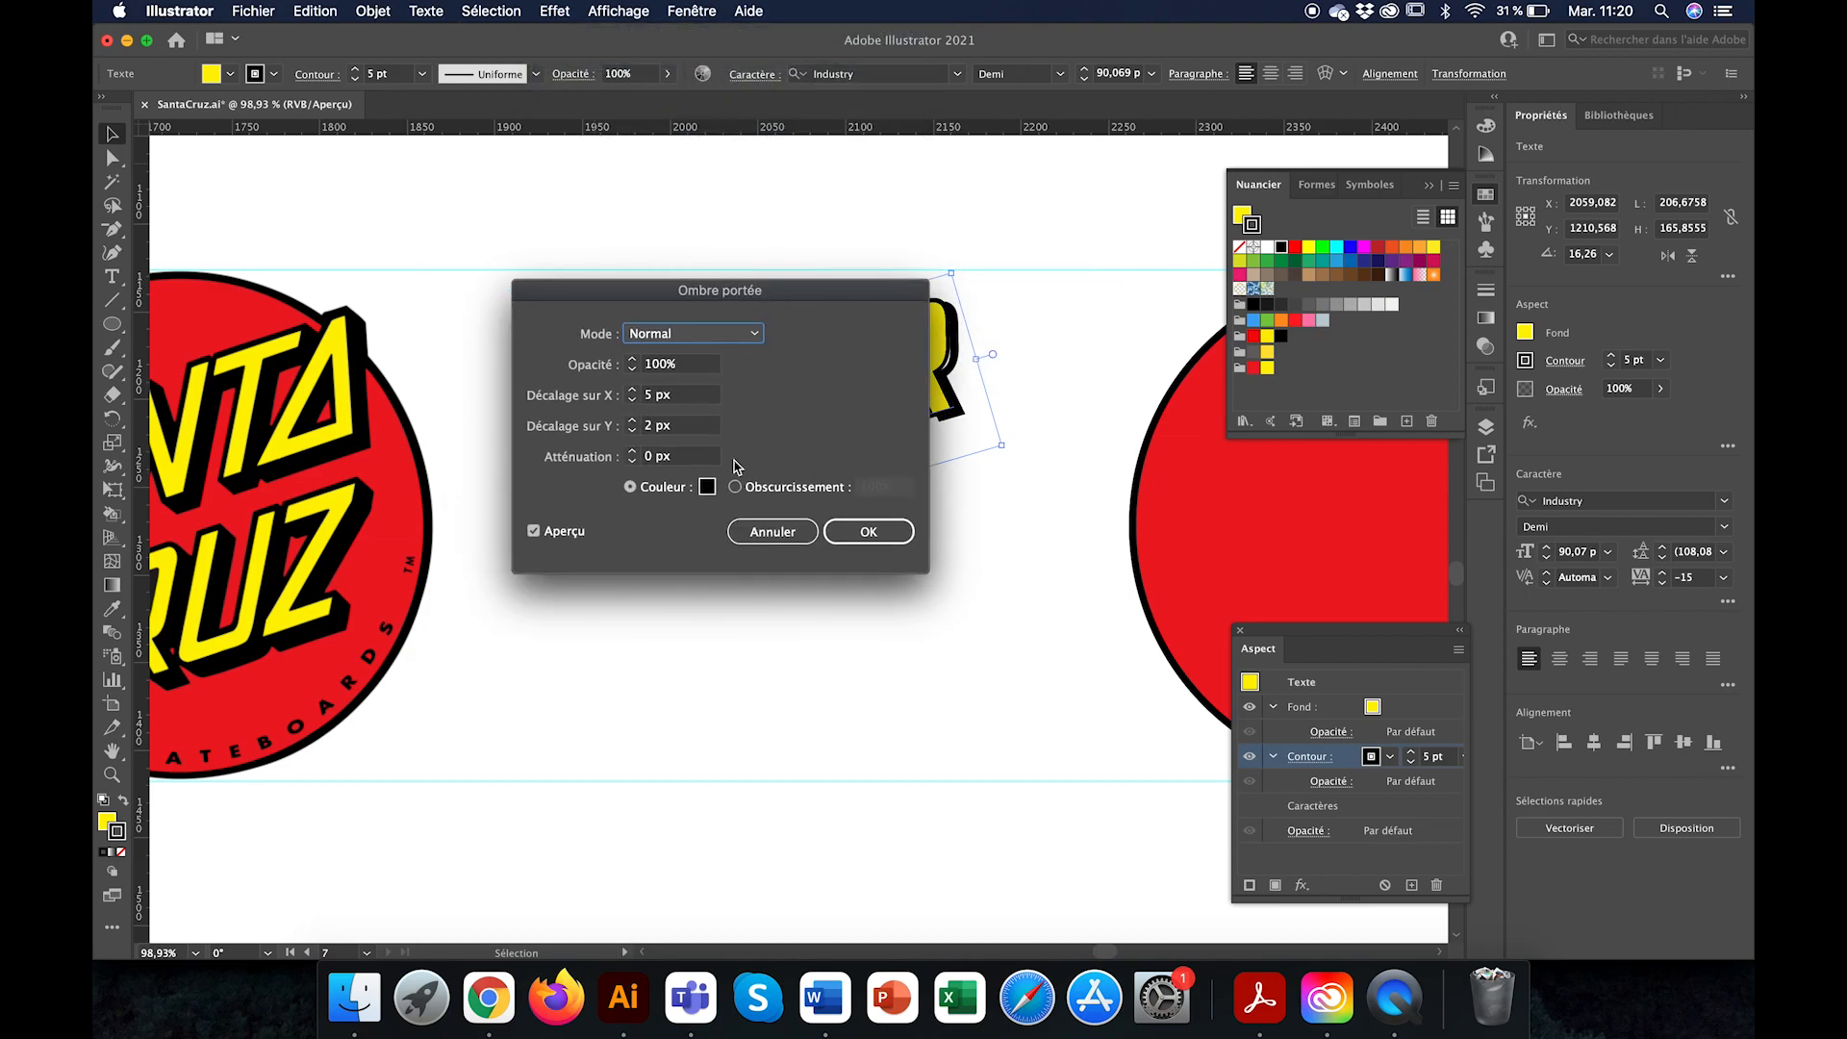
Step: Set the drop shadow's blur to 6 px and uncover the text to judge the preview
click(632, 451)
click(632, 451)
click(632, 451)
click(632, 451)
click(632, 451)
click(631, 451)
drag(816, 291, 949, 540)
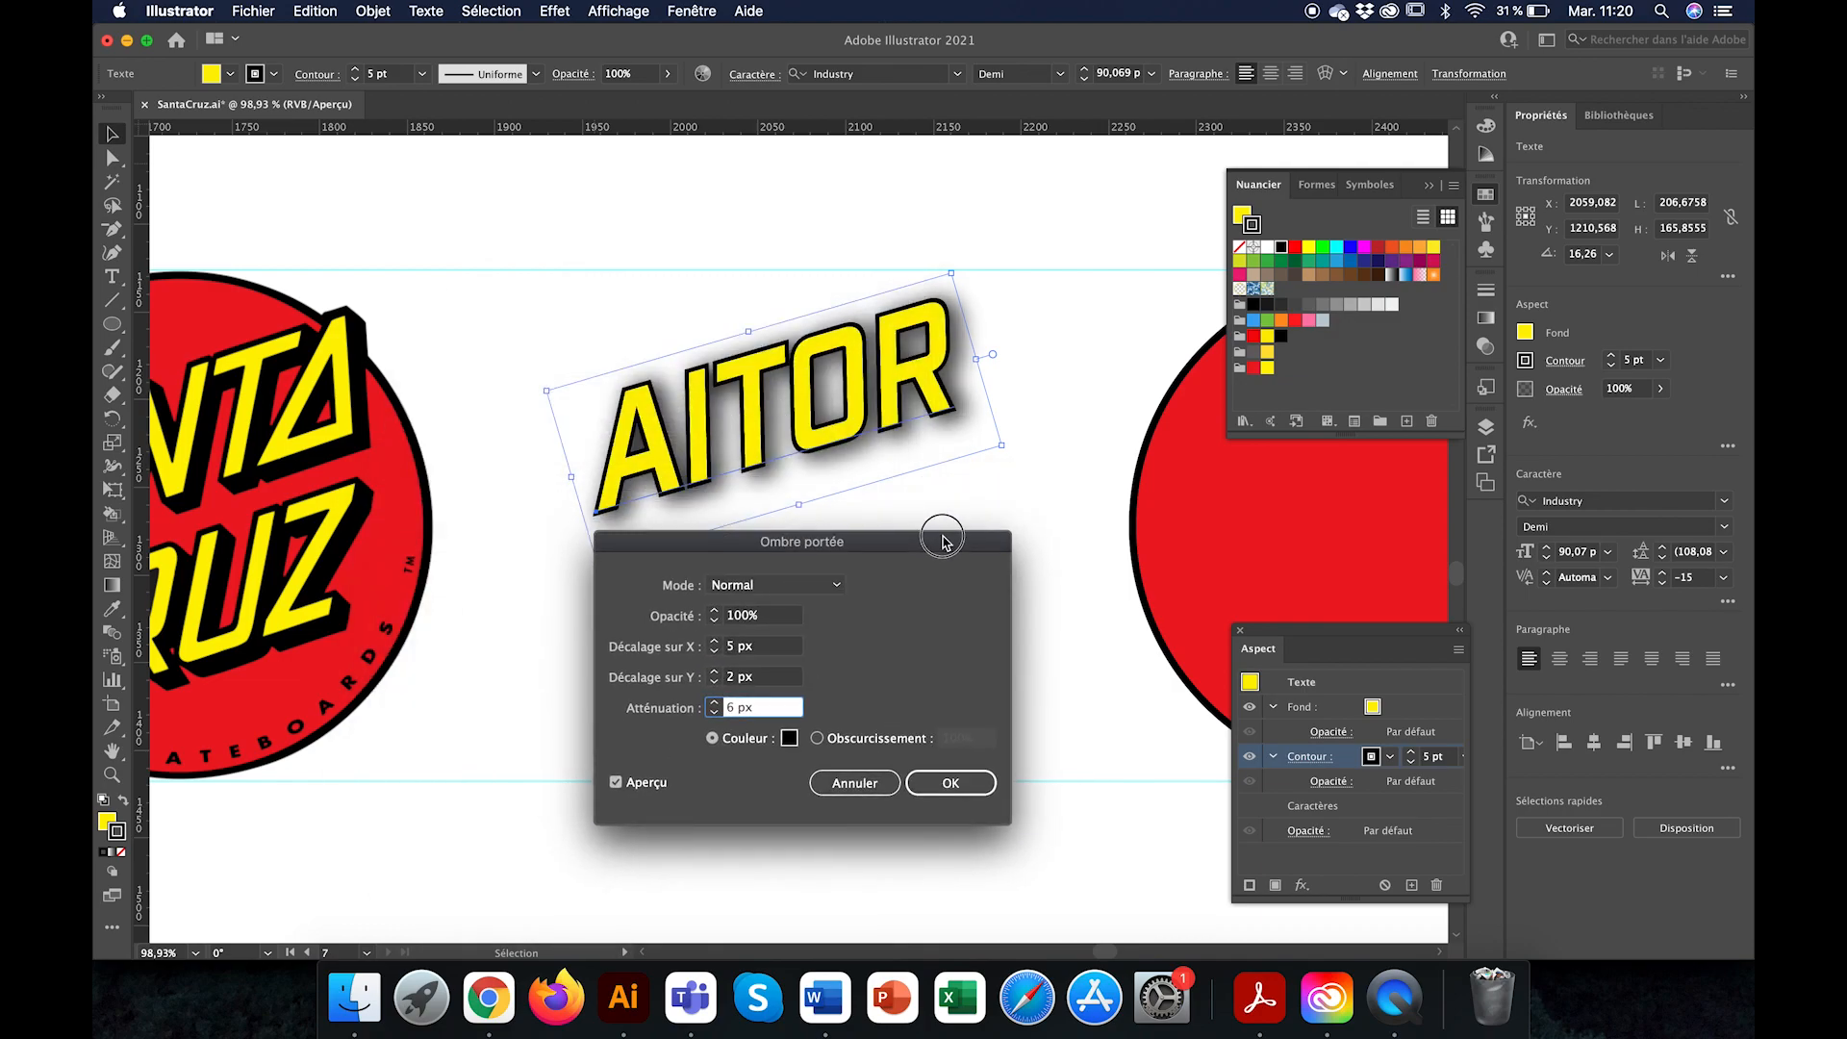
Step: Lower the drop shadow's opacity to 84%, keeping the text preview in view
click(714, 623)
click(713, 623)
click(714, 623)
click(713, 623)
click(713, 623)
click(714, 623)
click(713, 623)
click(713, 623)
click(714, 623)
click(714, 623)
click(714, 623)
click(714, 624)
click(713, 623)
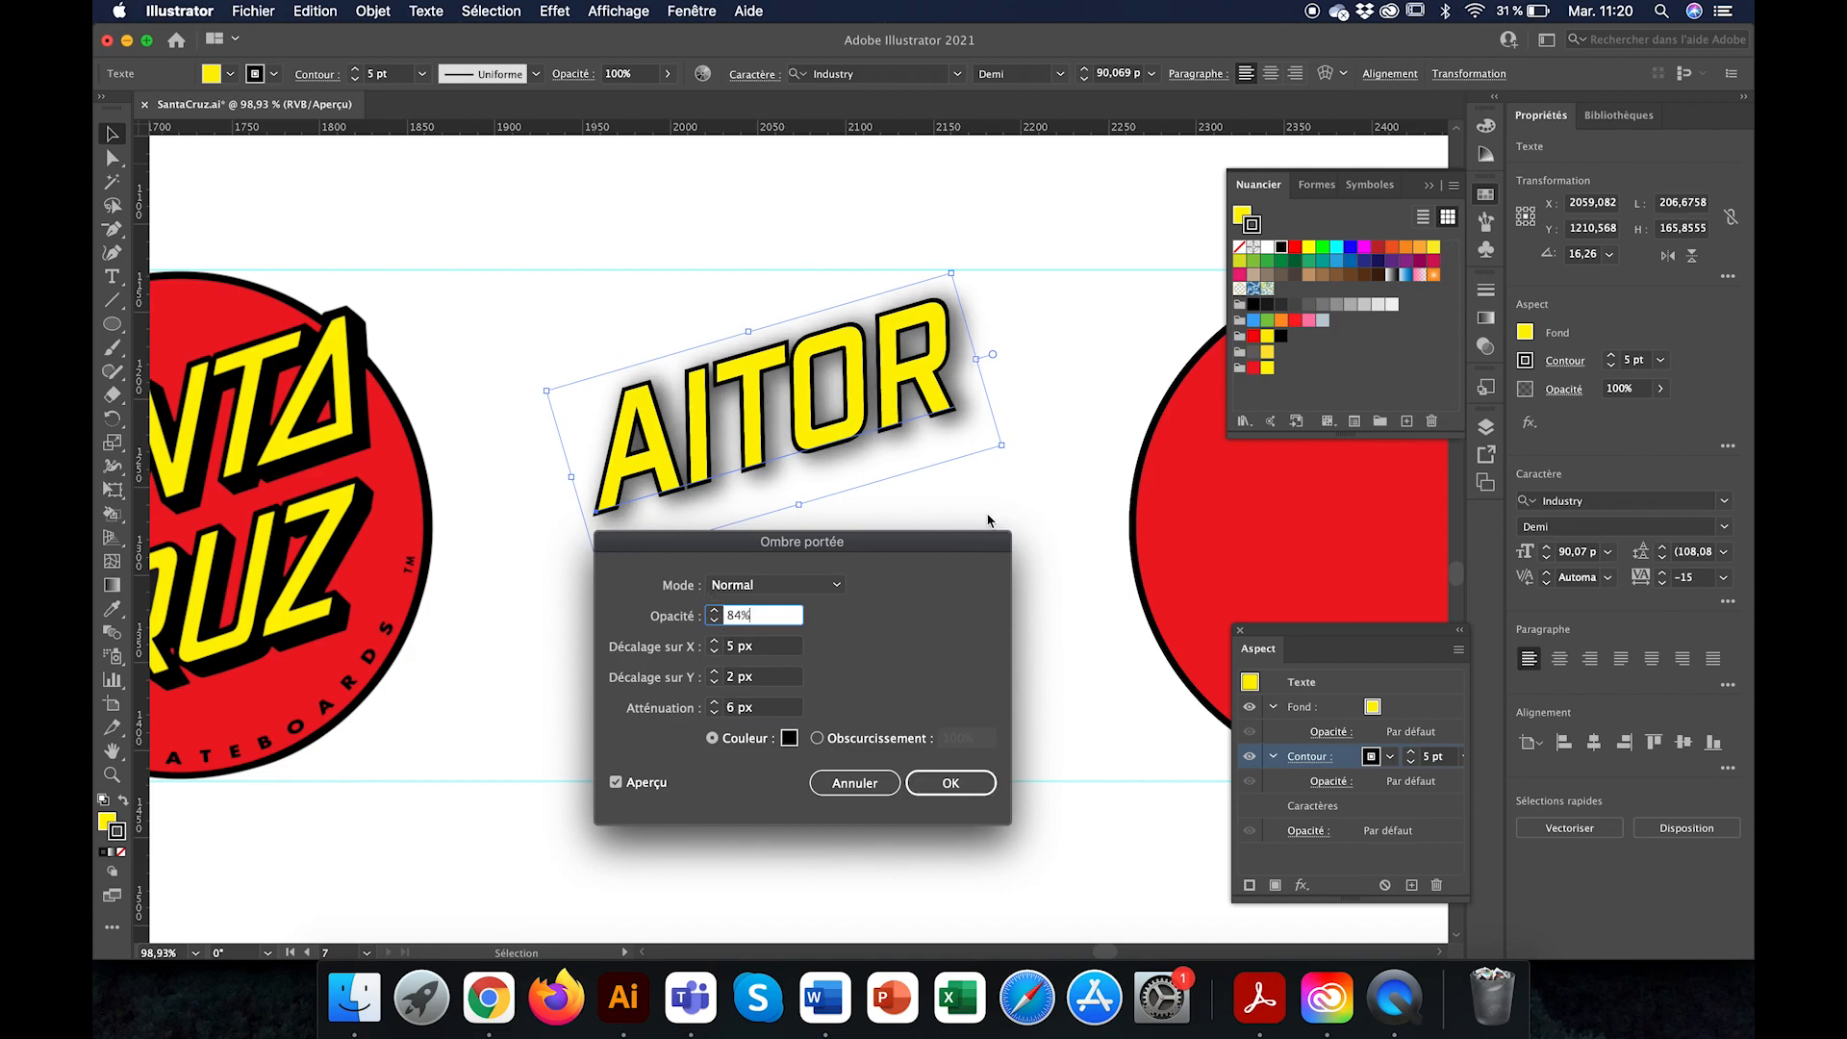
drag(939, 546, 1044, 561)
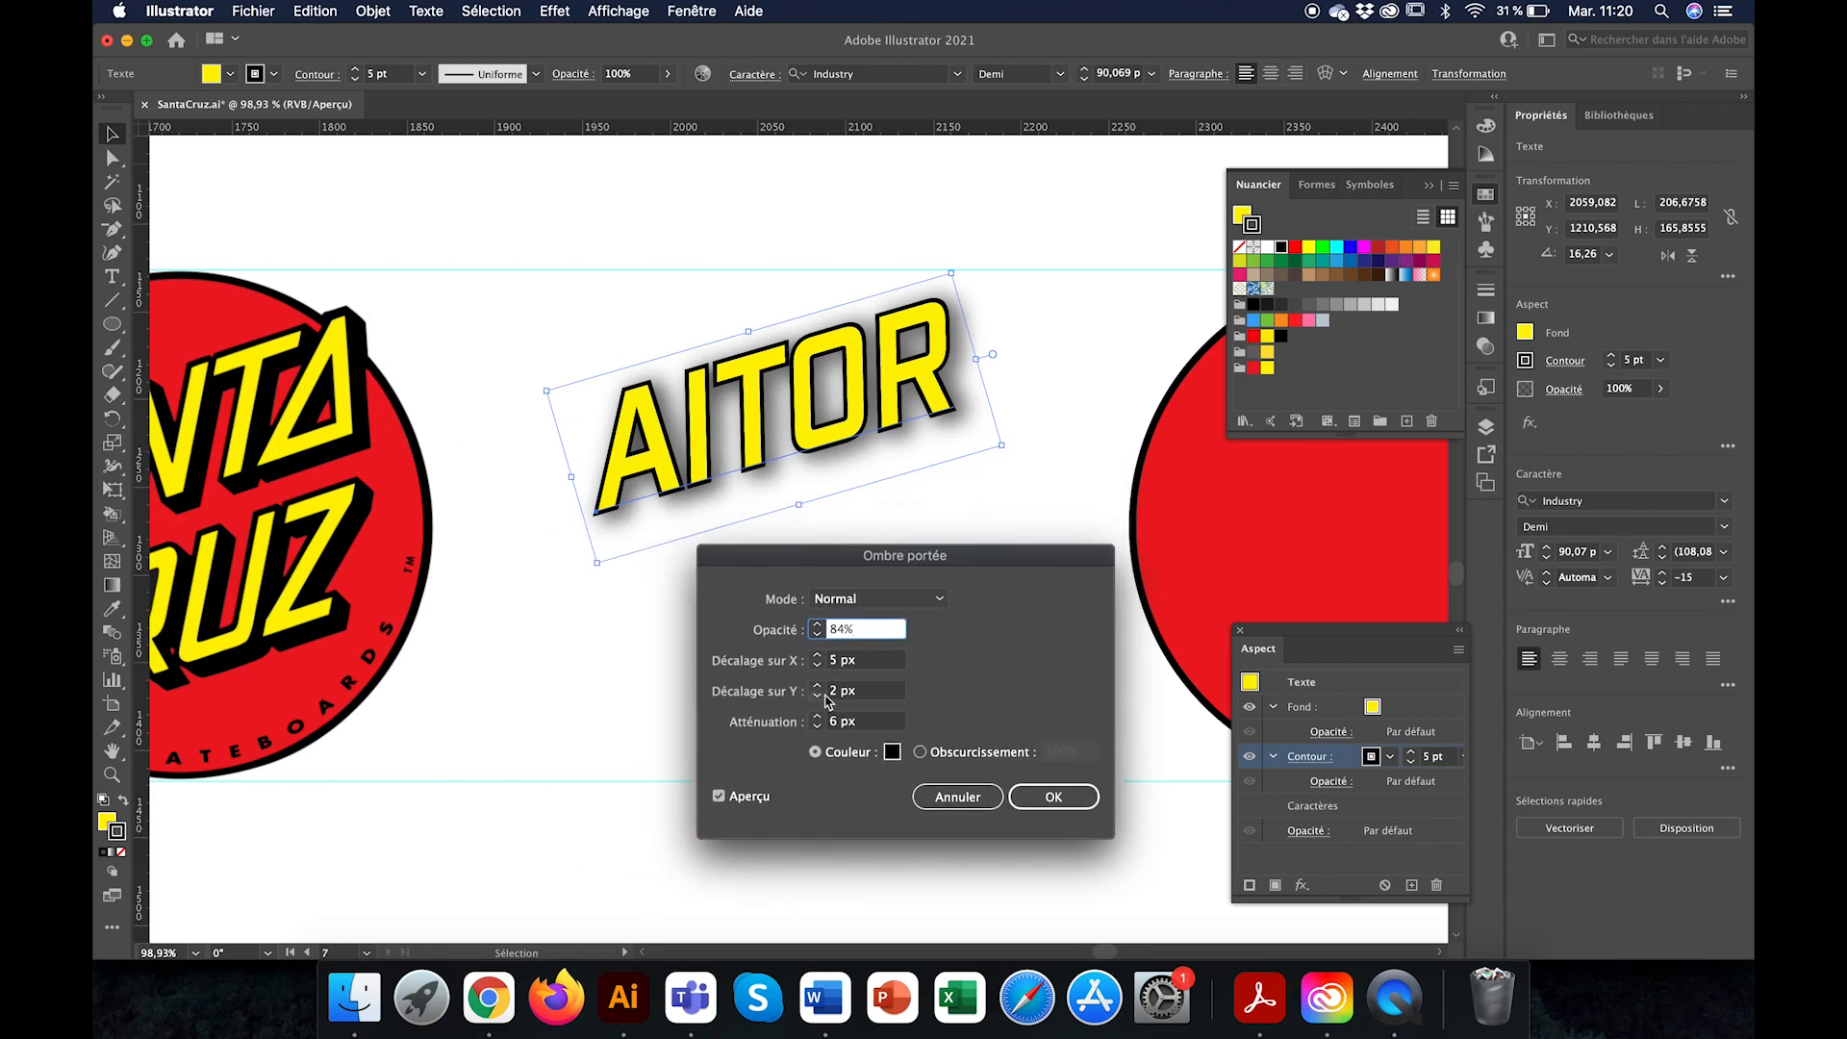
Step: Restore the drop shadow to 100% opacity and 0 px blur, keeping the Normal blending mode
click(817, 625)
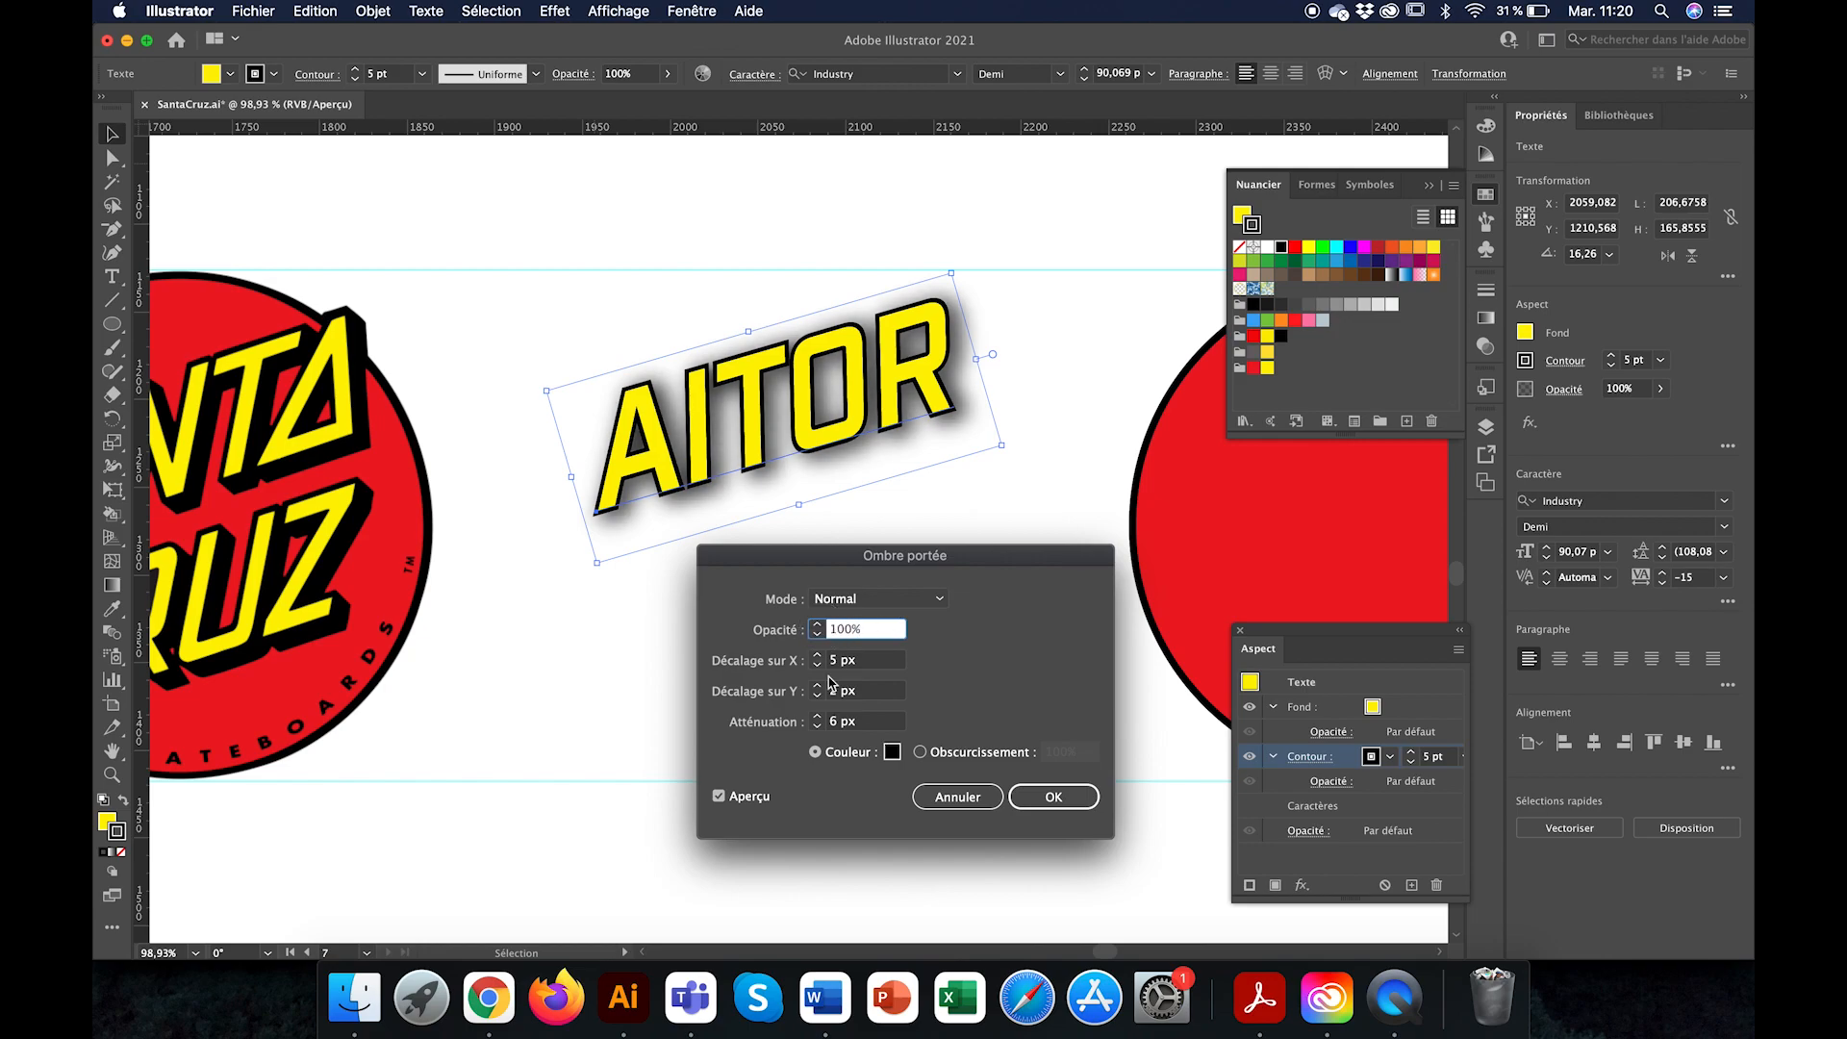
click(816, 727)
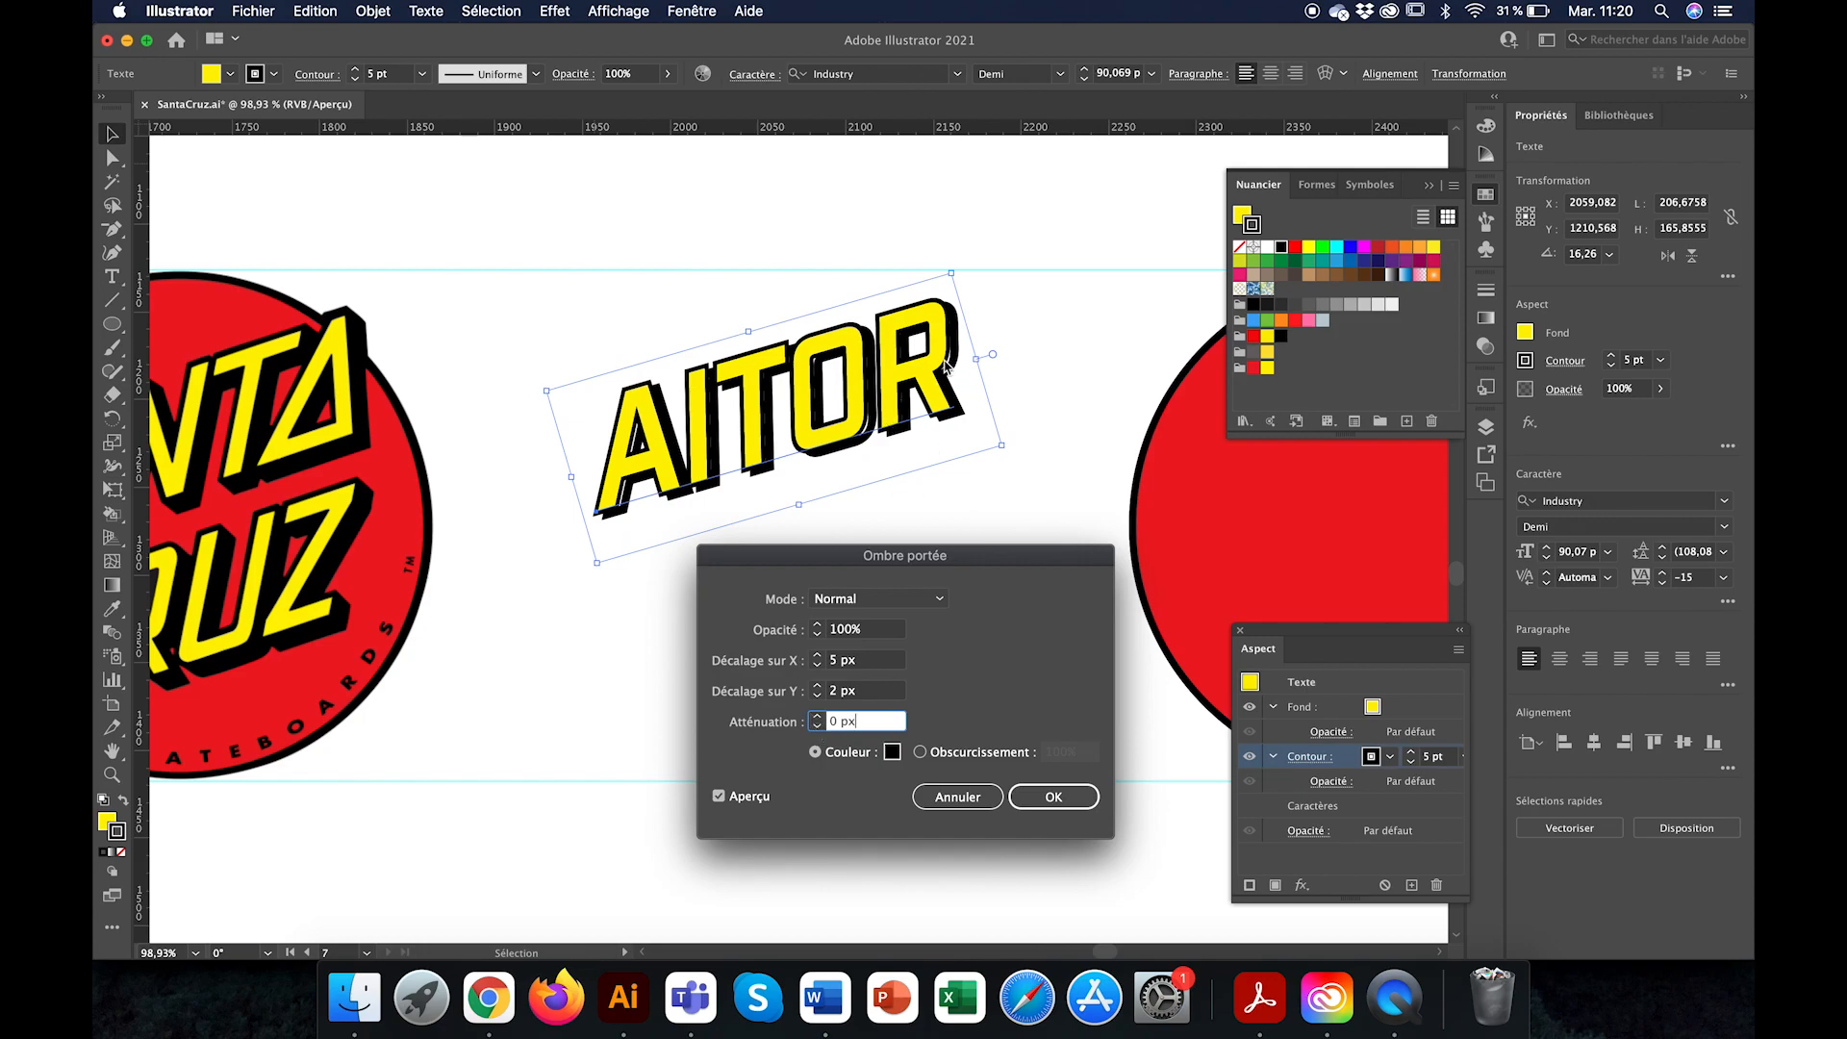
click(938, 599)
click(876, 234)
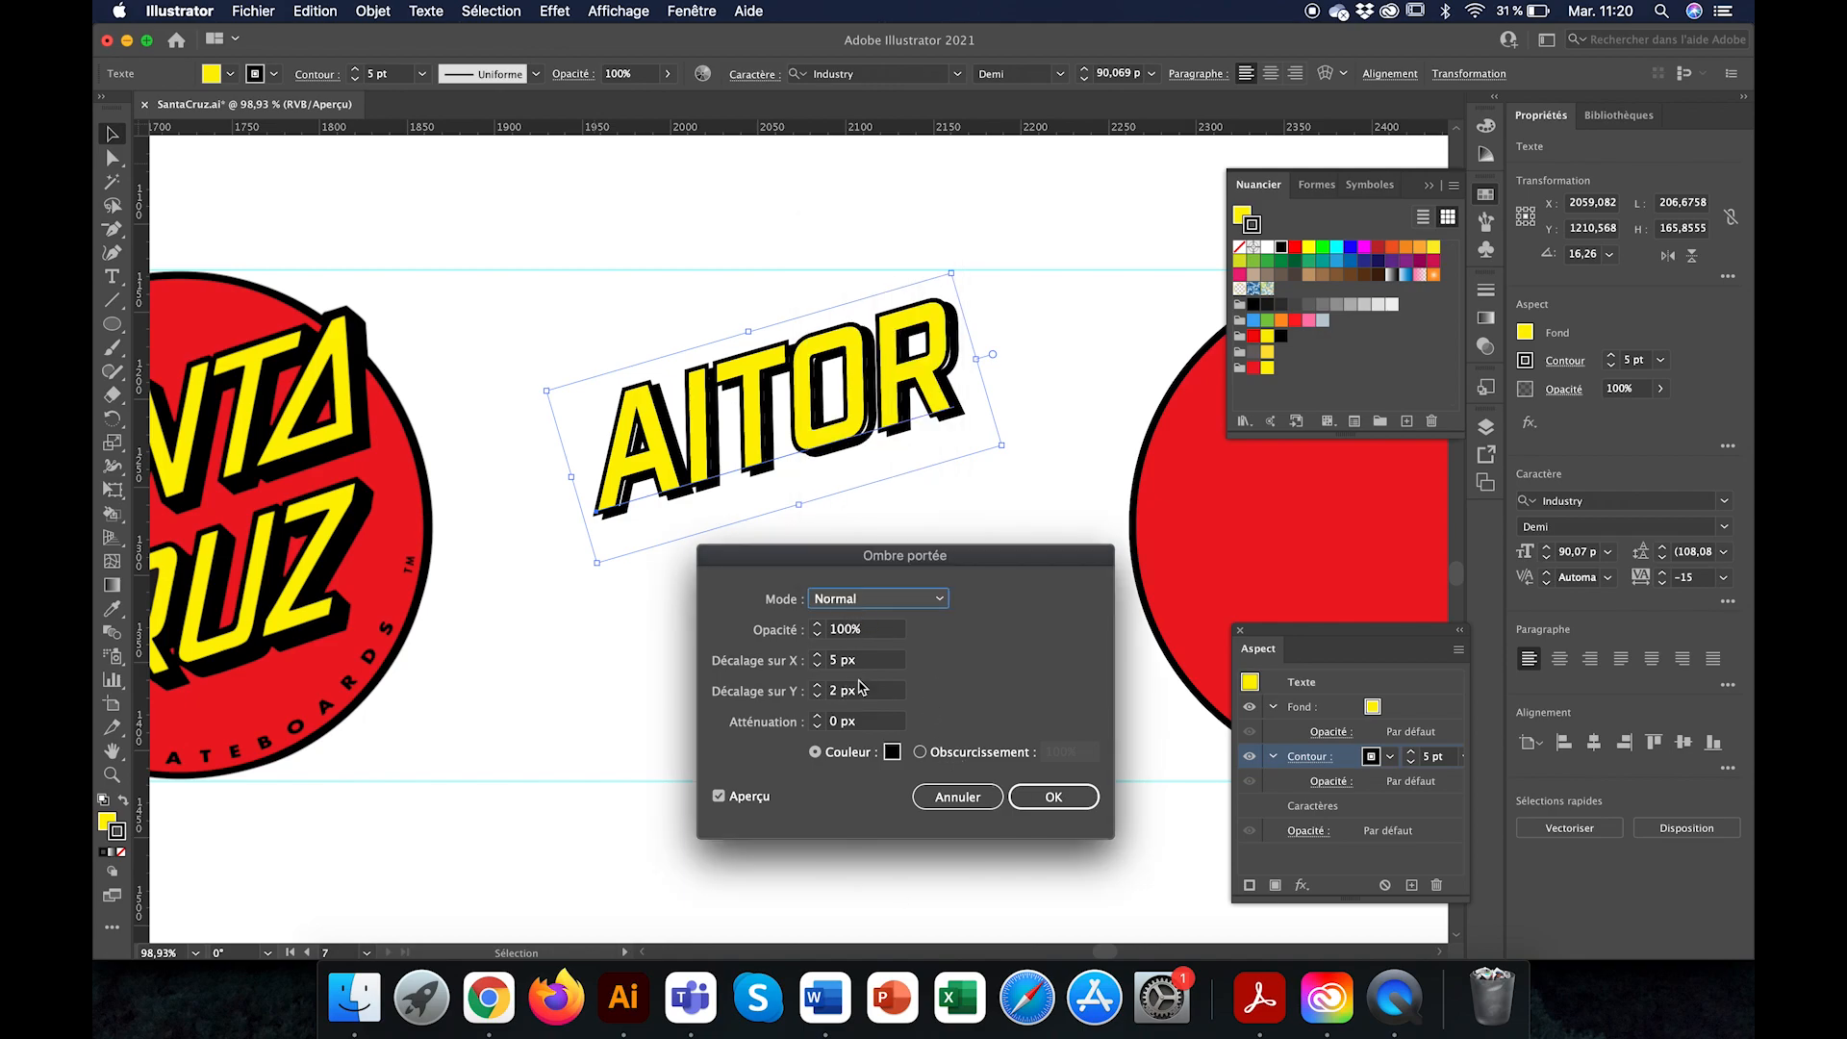
Step: Try bright red as the drop shadow colour, and return it to black
click(893, 752)
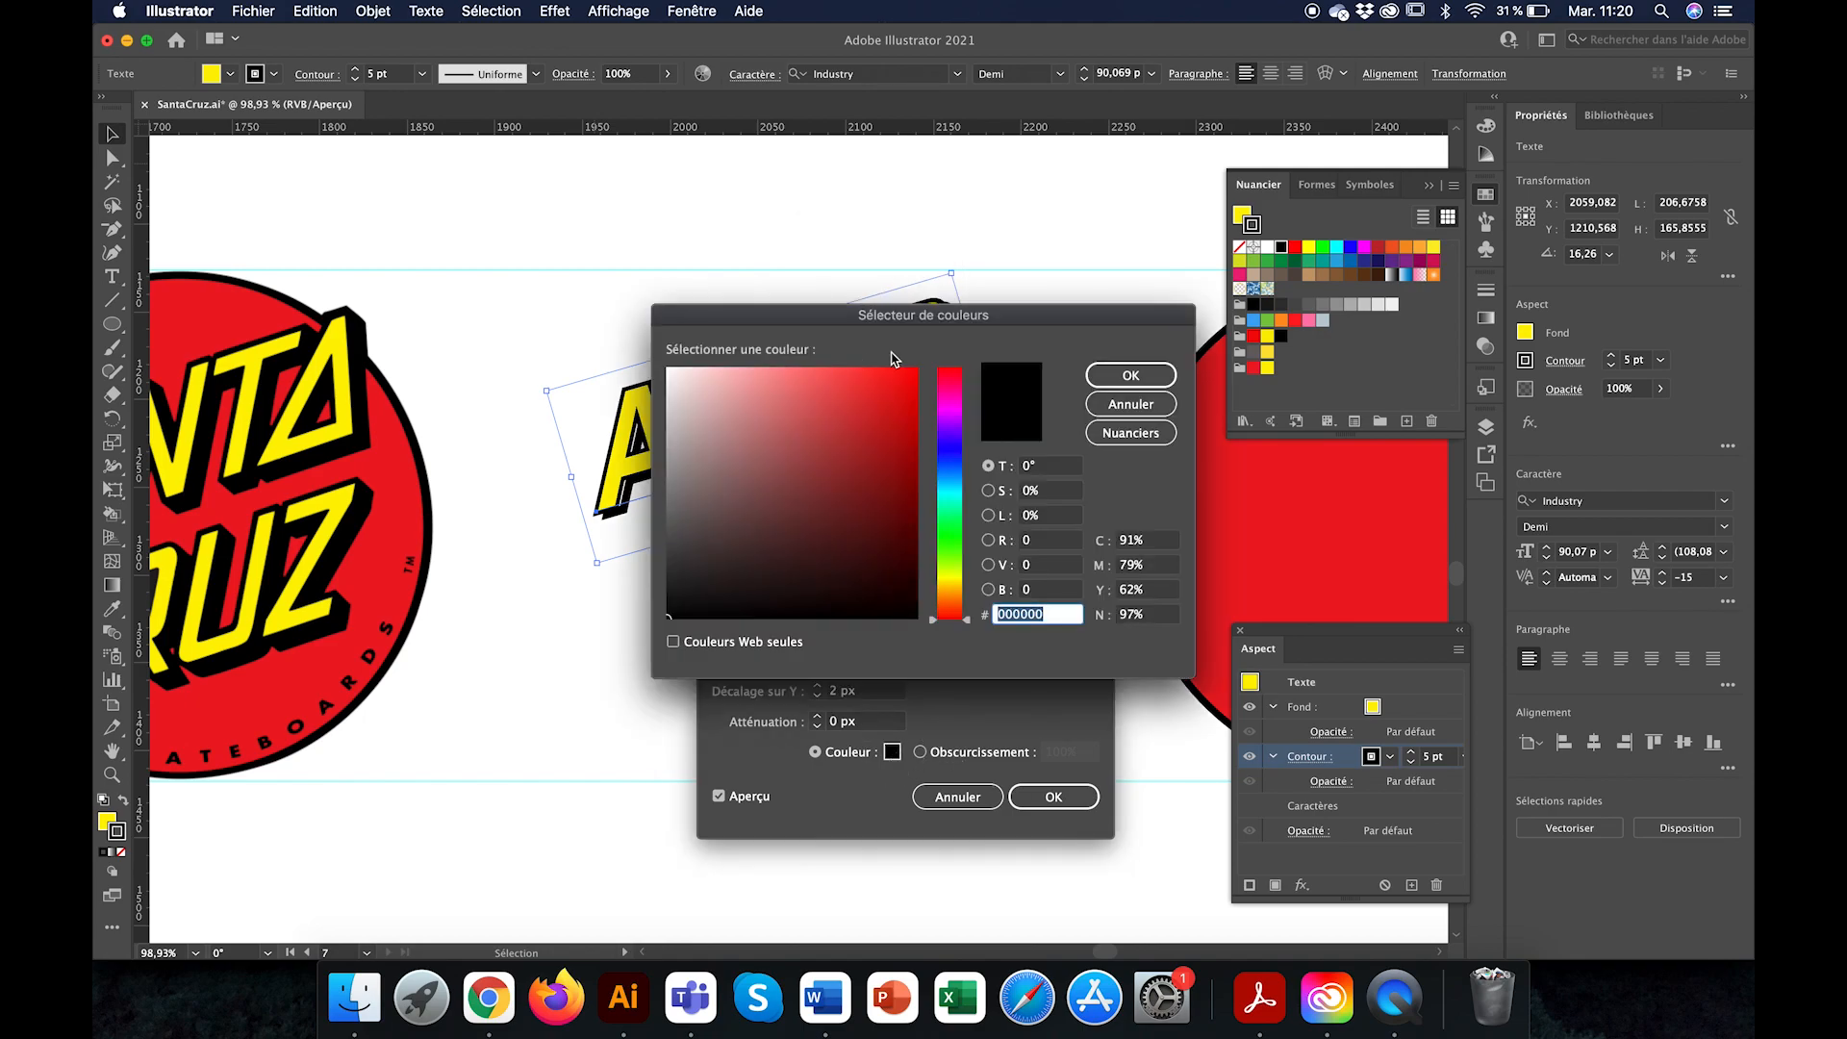
click(899, 374)
click(1130, 375)
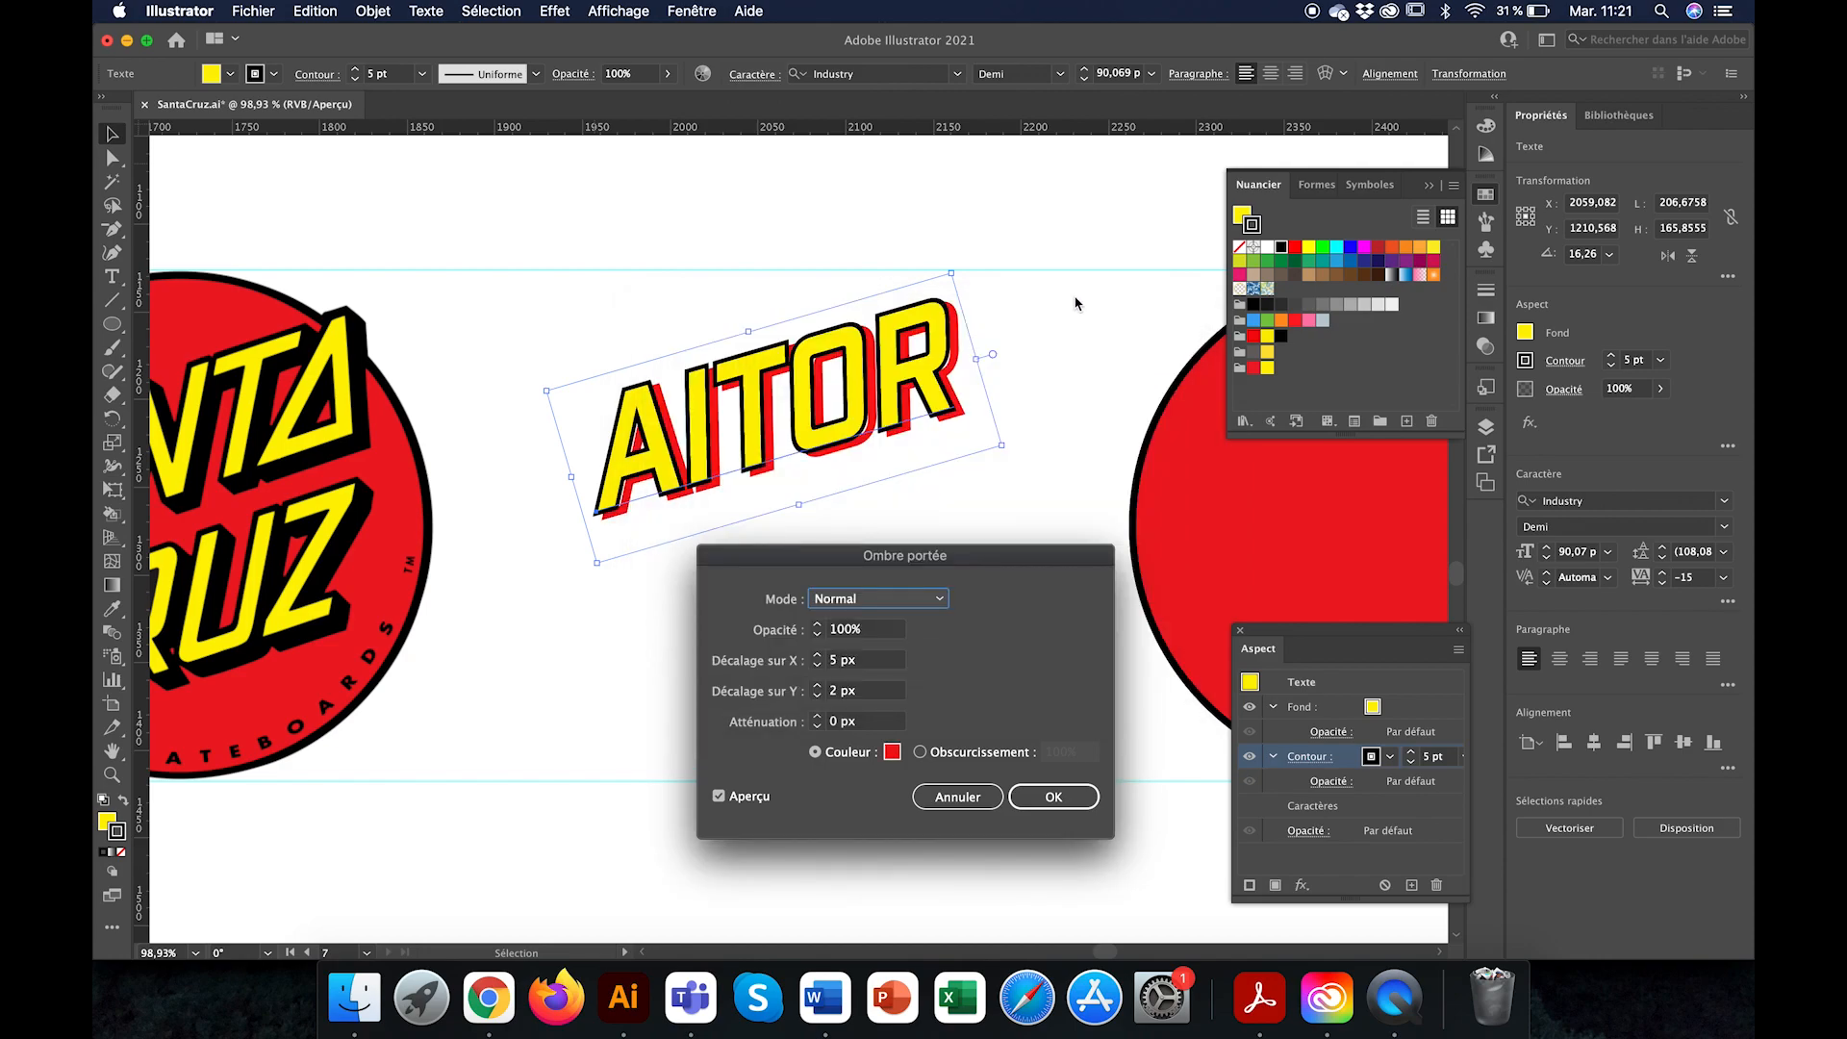
click(893, 753)
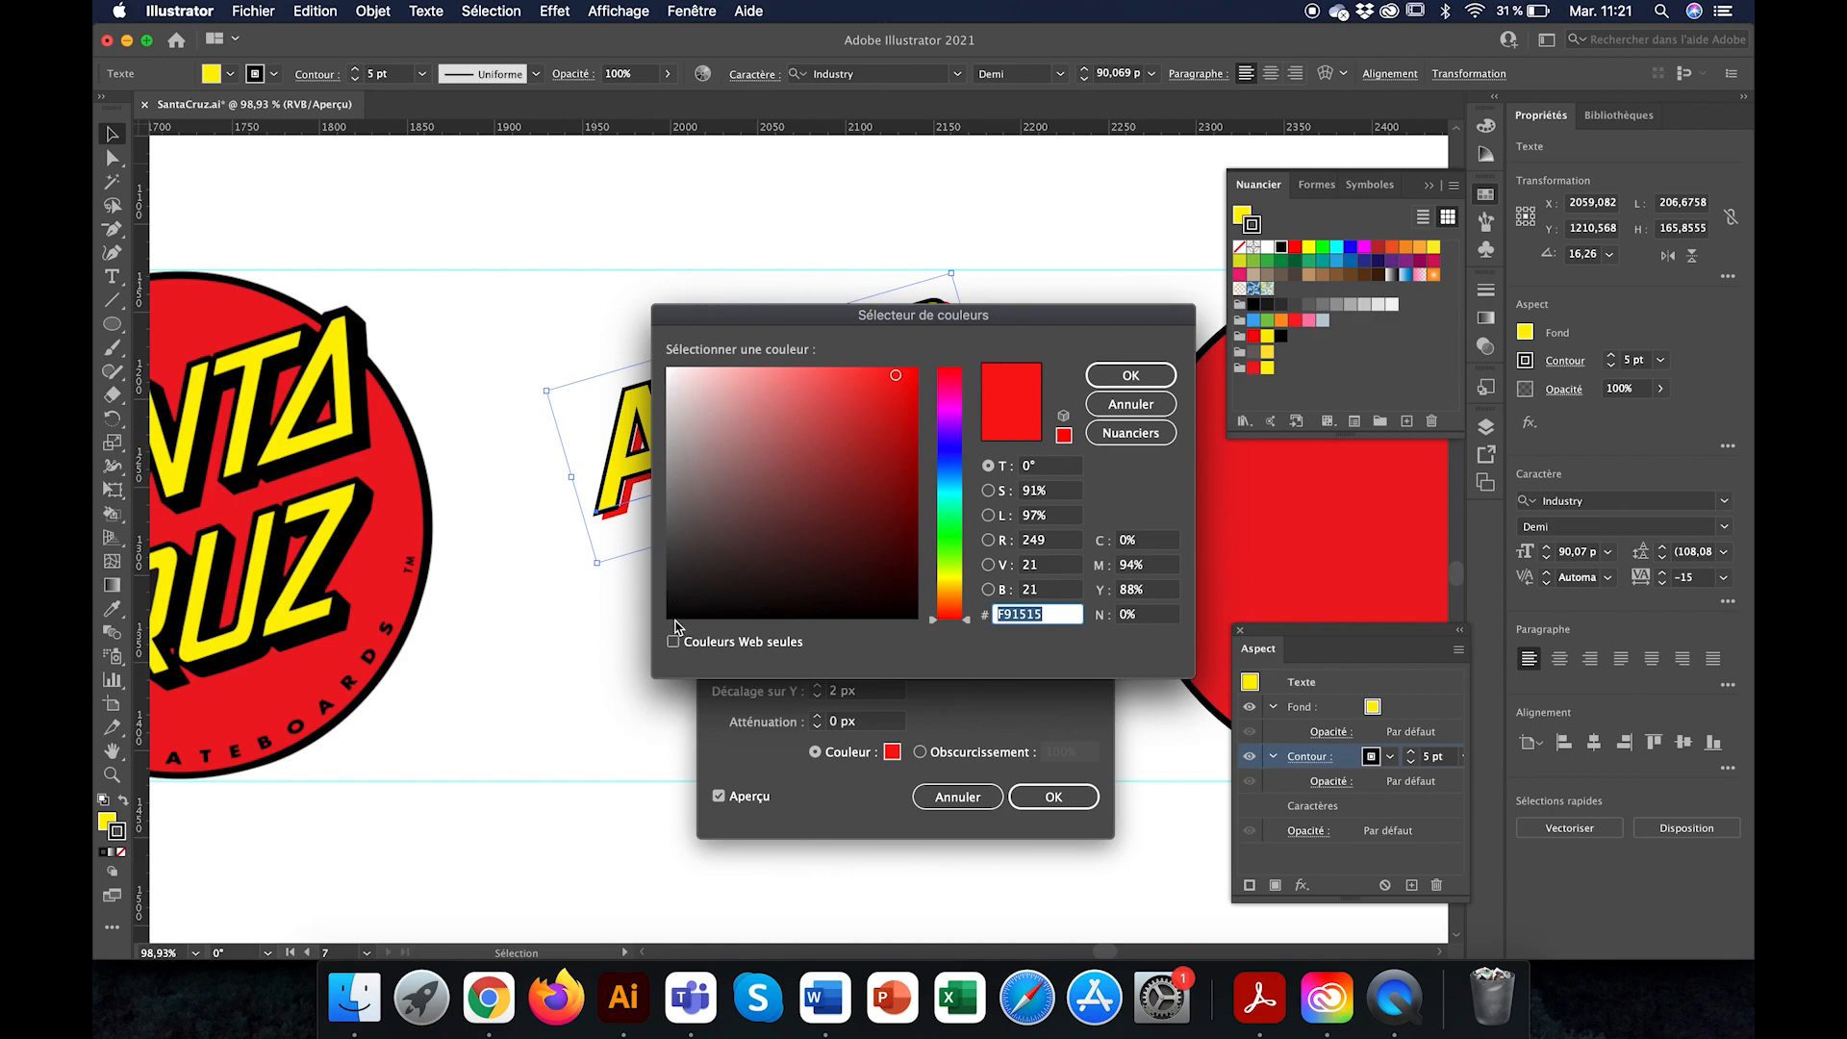
click(672, 617)
click(1130, 375)
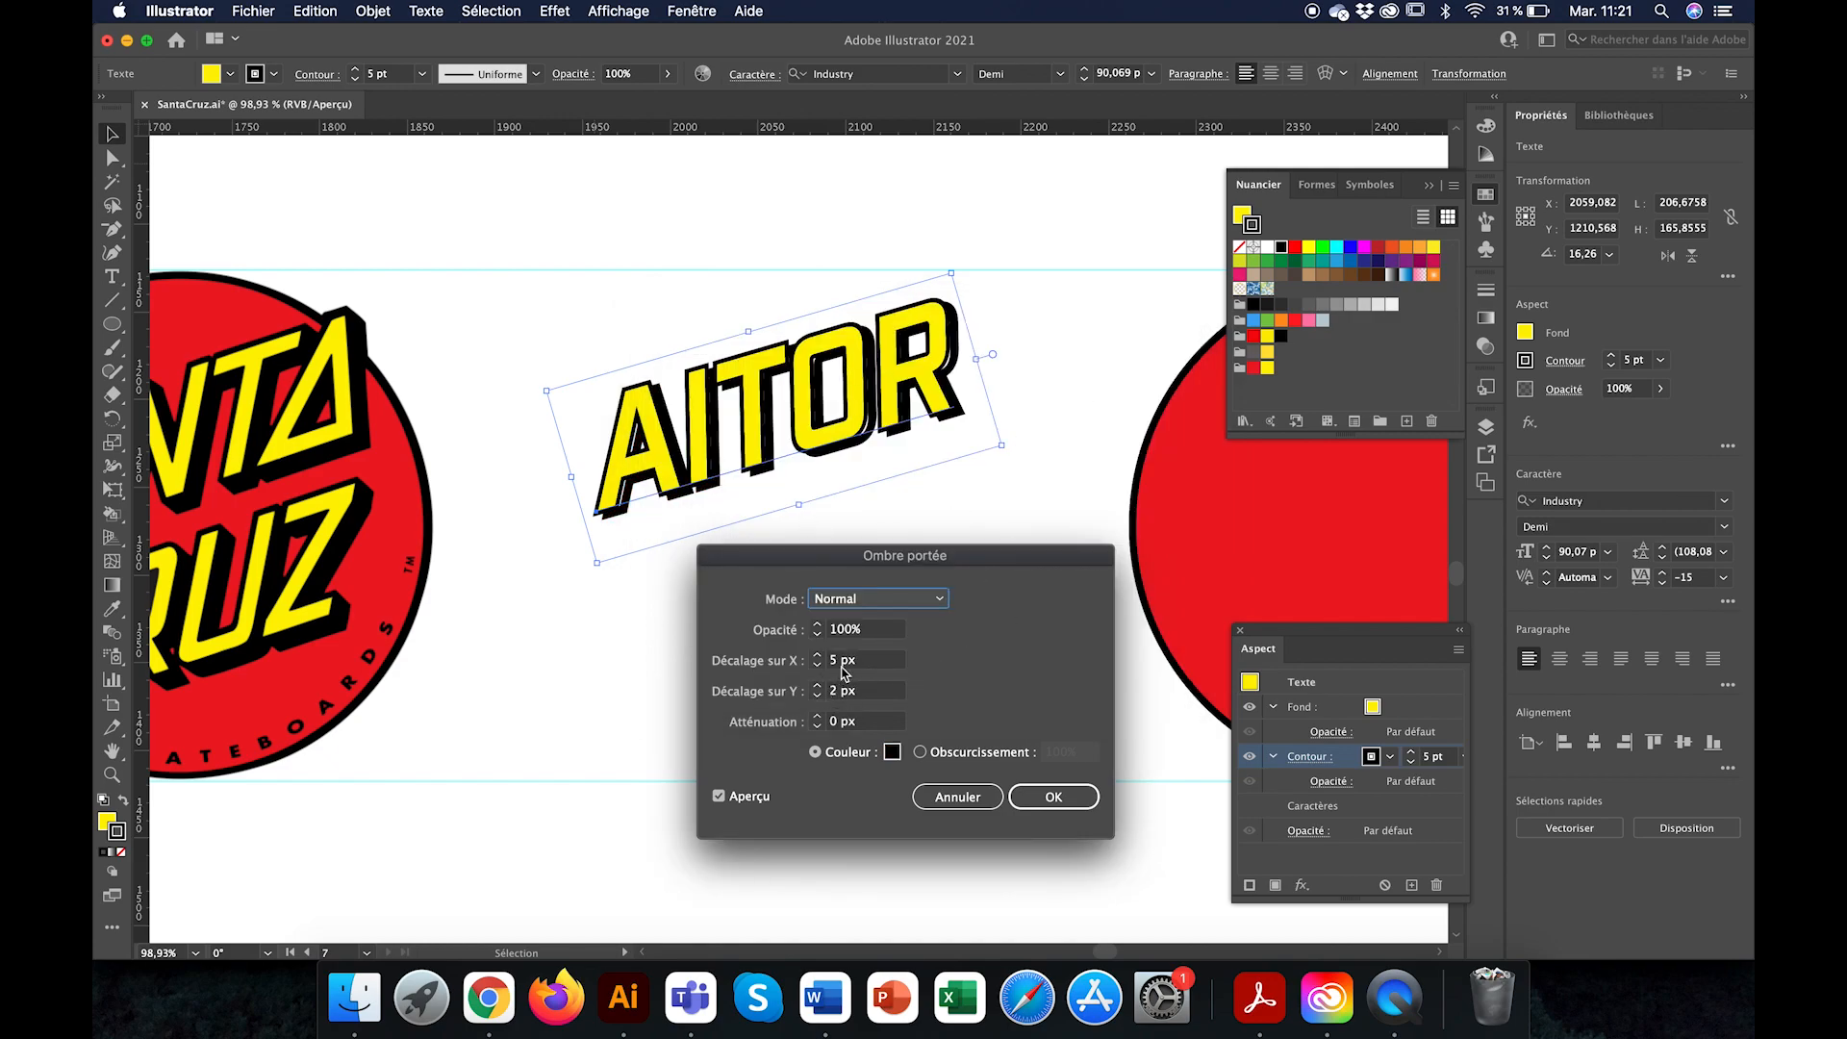
Step: Set the drop shadow's horizontal offset to 4 px
click(817, 665)
click(818, 656)
click(818, 665)
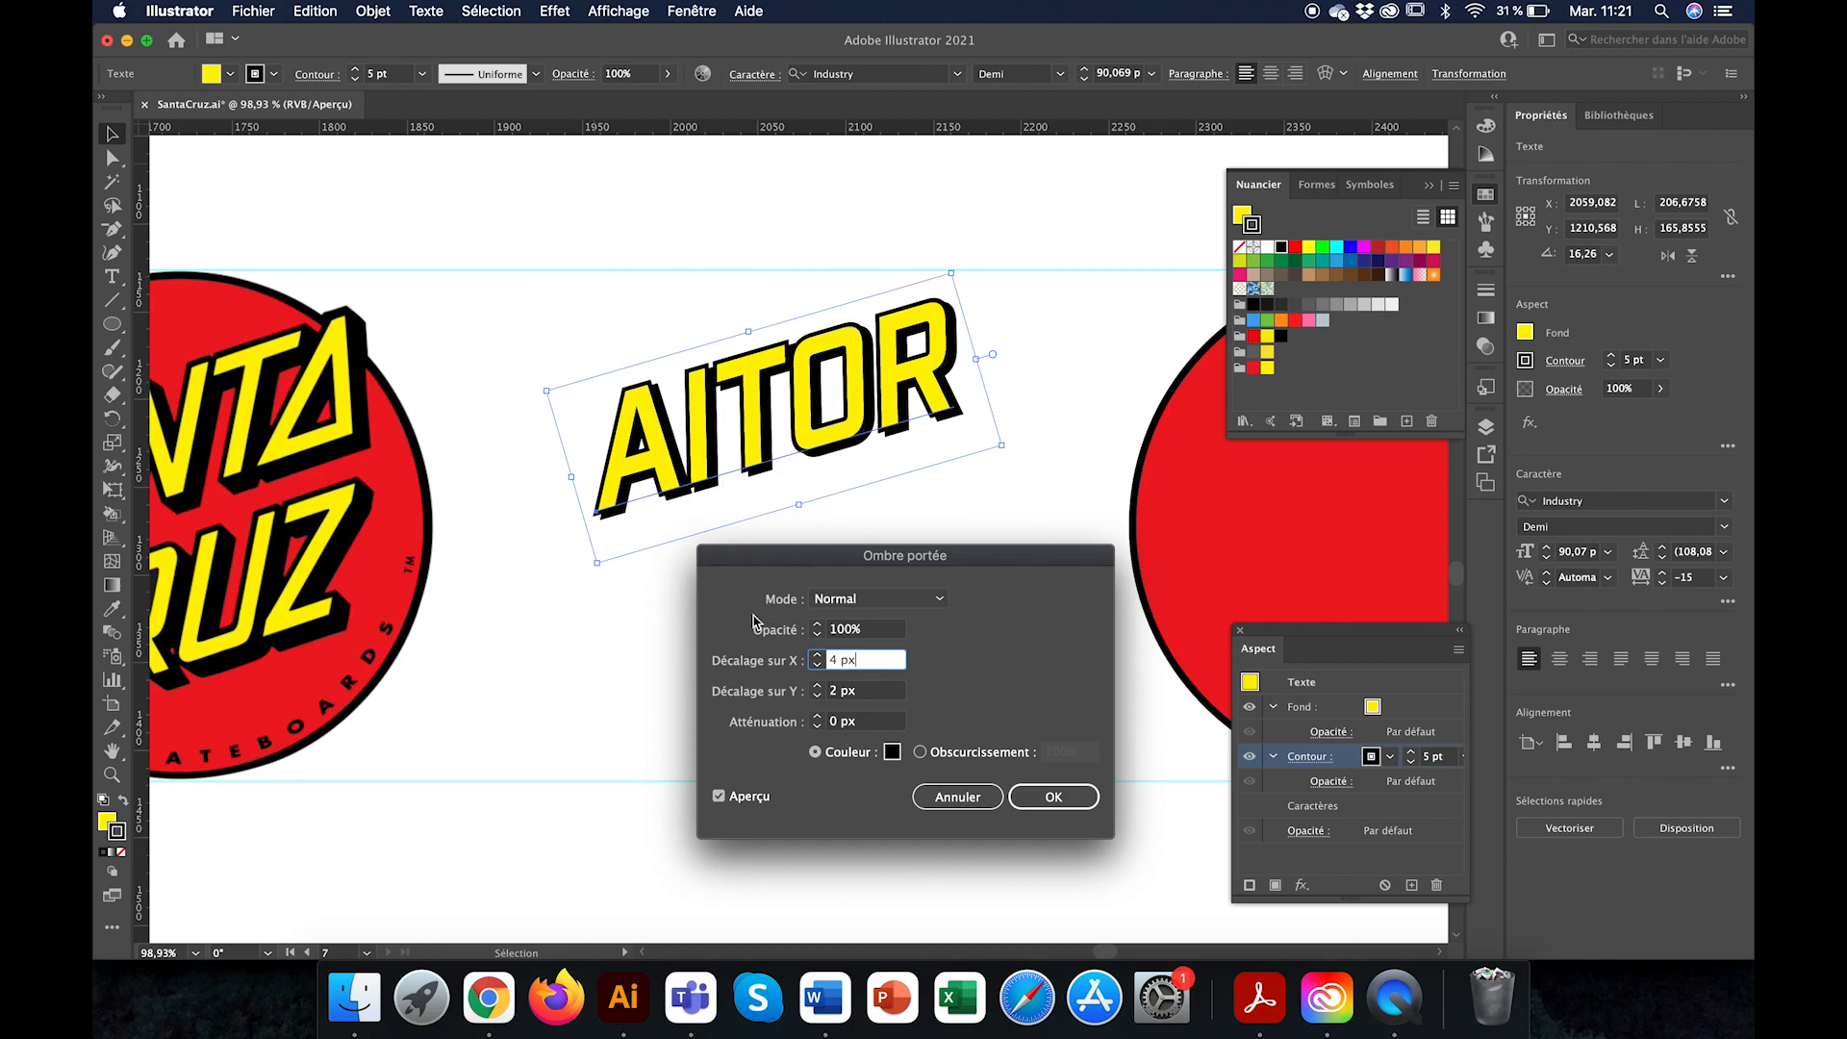
Step: Try vertical drop shadow offsets of -1 px and 5 px, and return the offset to 2 px
click(817, 696)
click(817, 696)
click(818, 696)
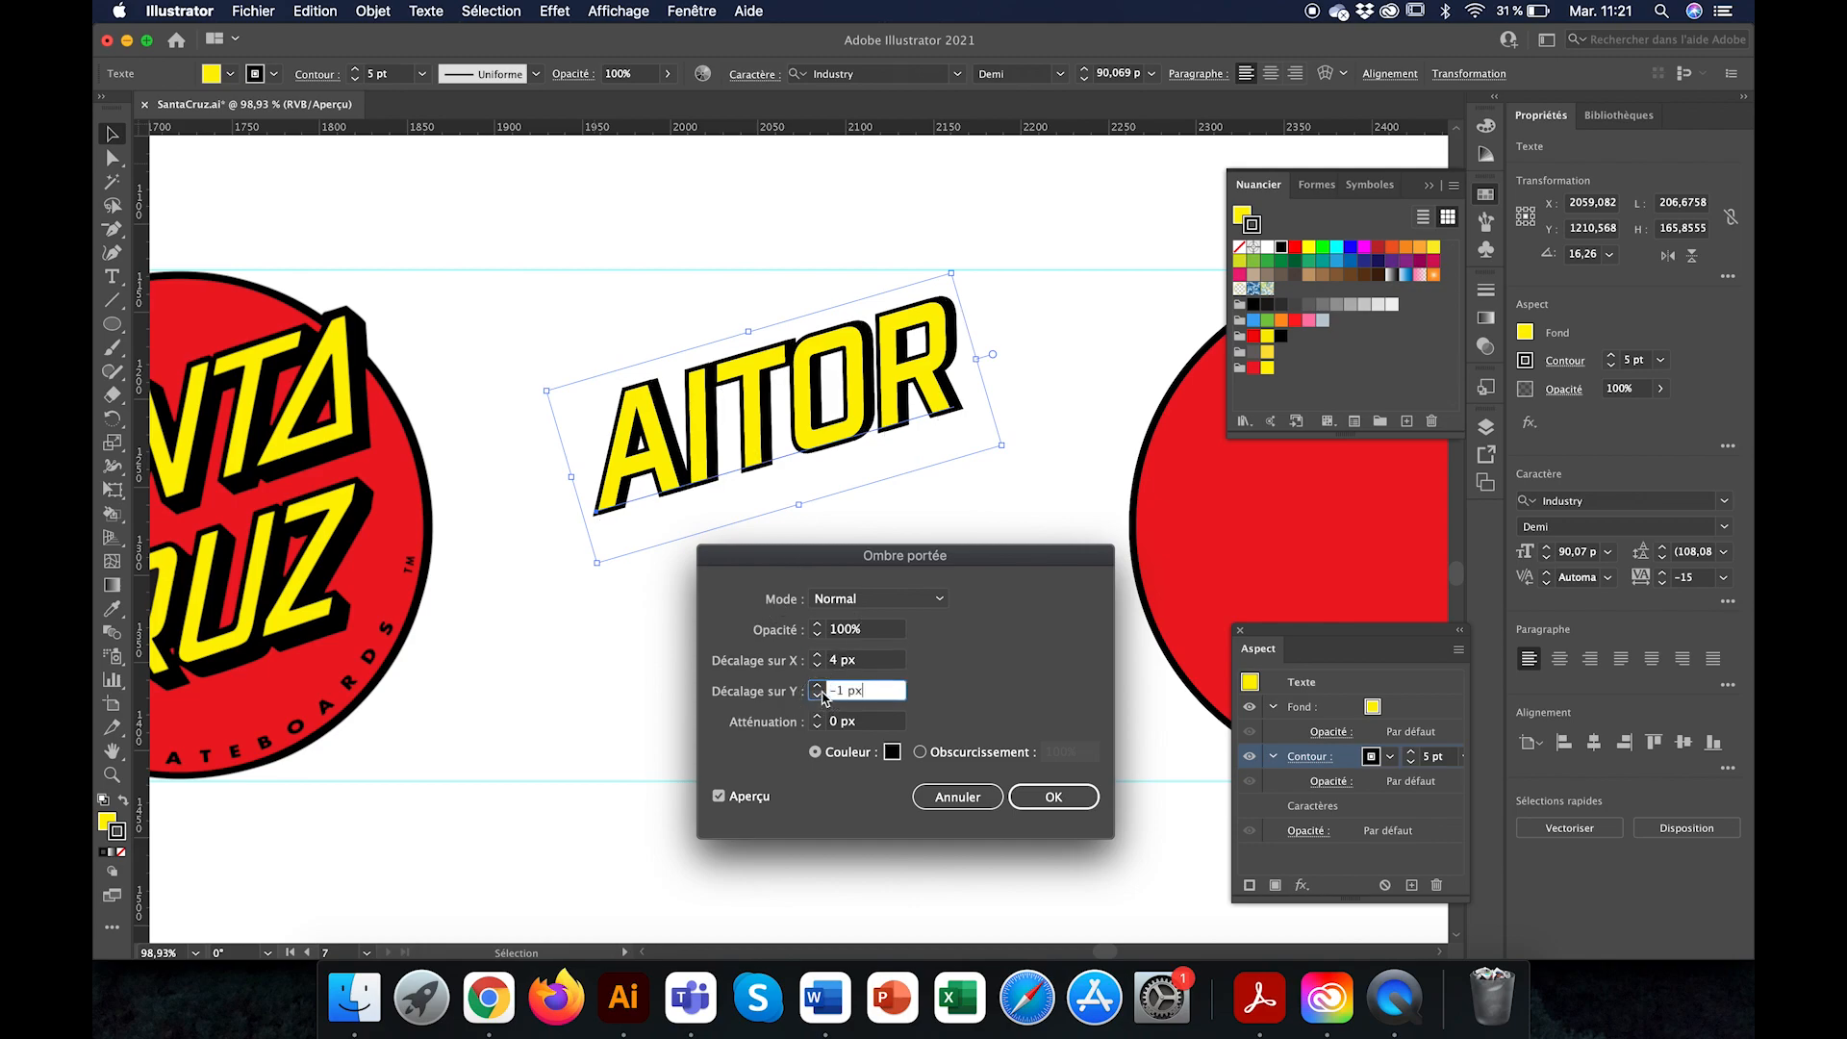
click(820, 684)
click(821, 684)
click(821, 685)
click(821, 685)
click(820, 684)
click(820, 685)
click(820, 685)
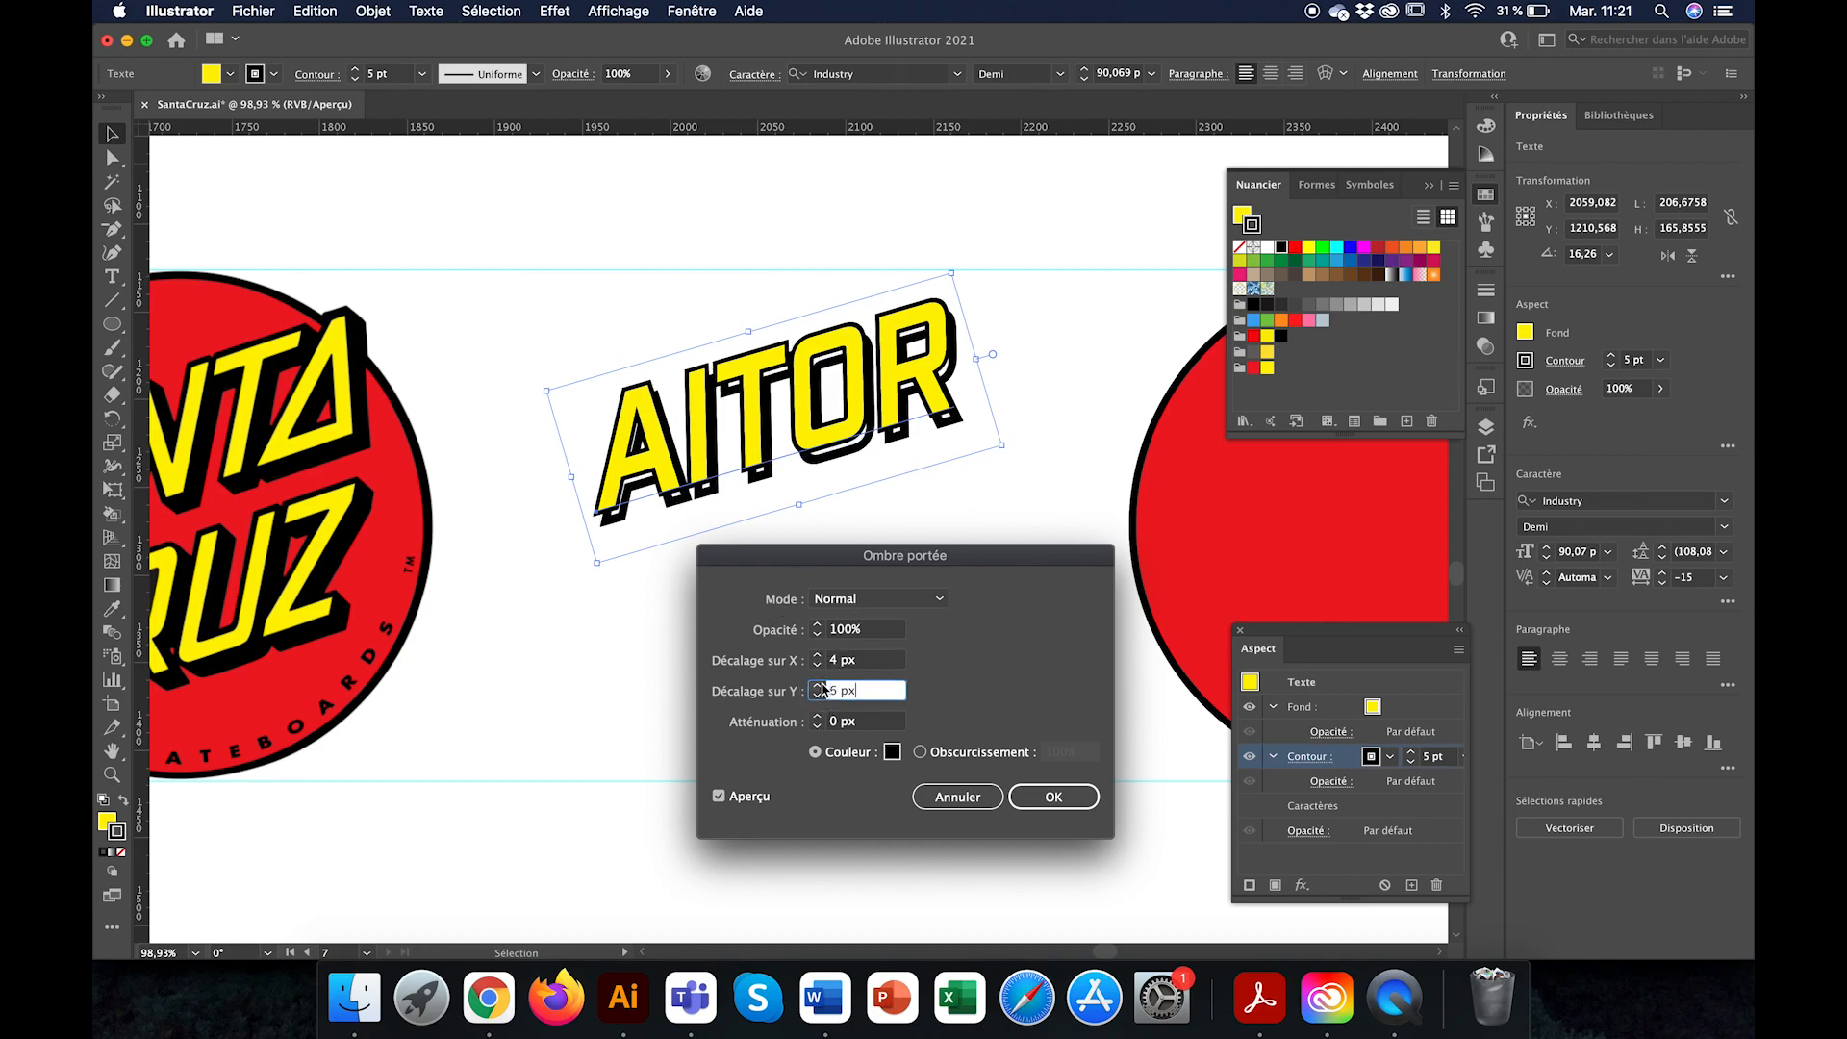
click(819, 696)
click(818, 696)
click(819, 697)
click(818, 697)
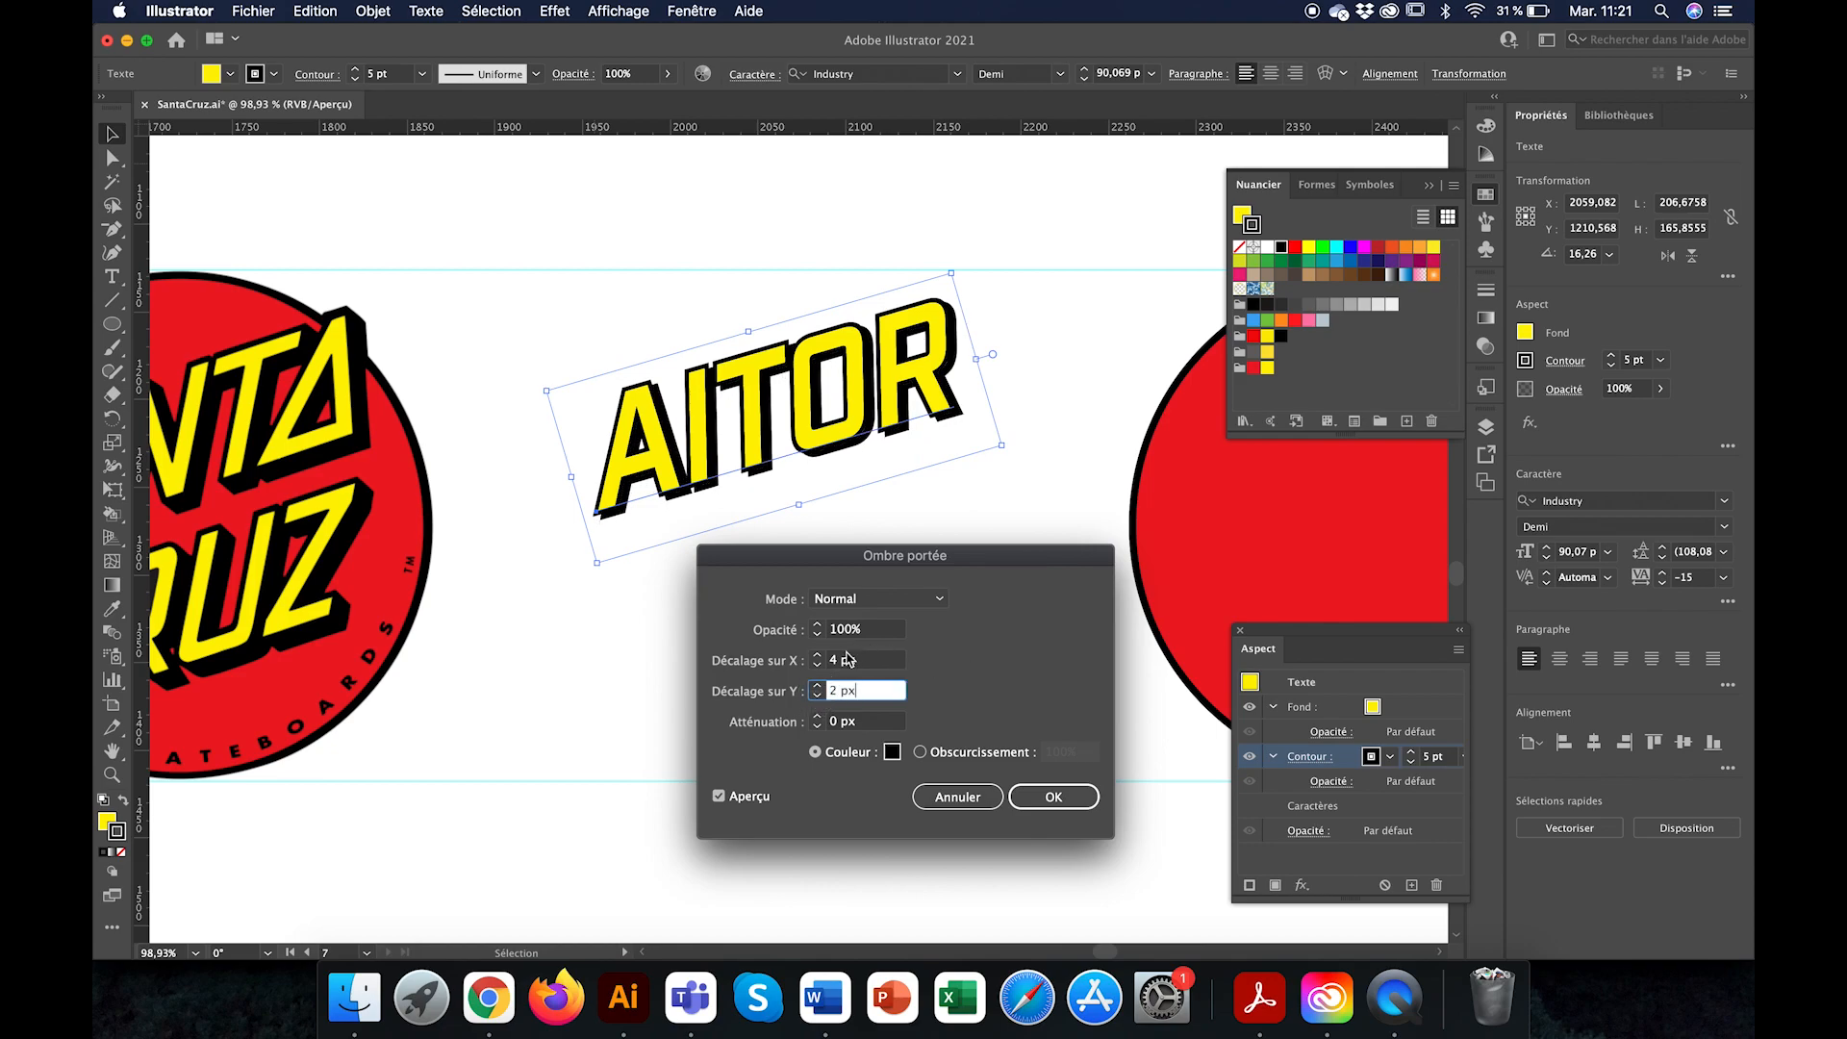
Step: Compare a 1 px vertical shadow offset, and apply the drop shadow with offsets of 4 px horizontally and 2 px vertically
click(820, 656)
click(818, 664)
click(818, 697)
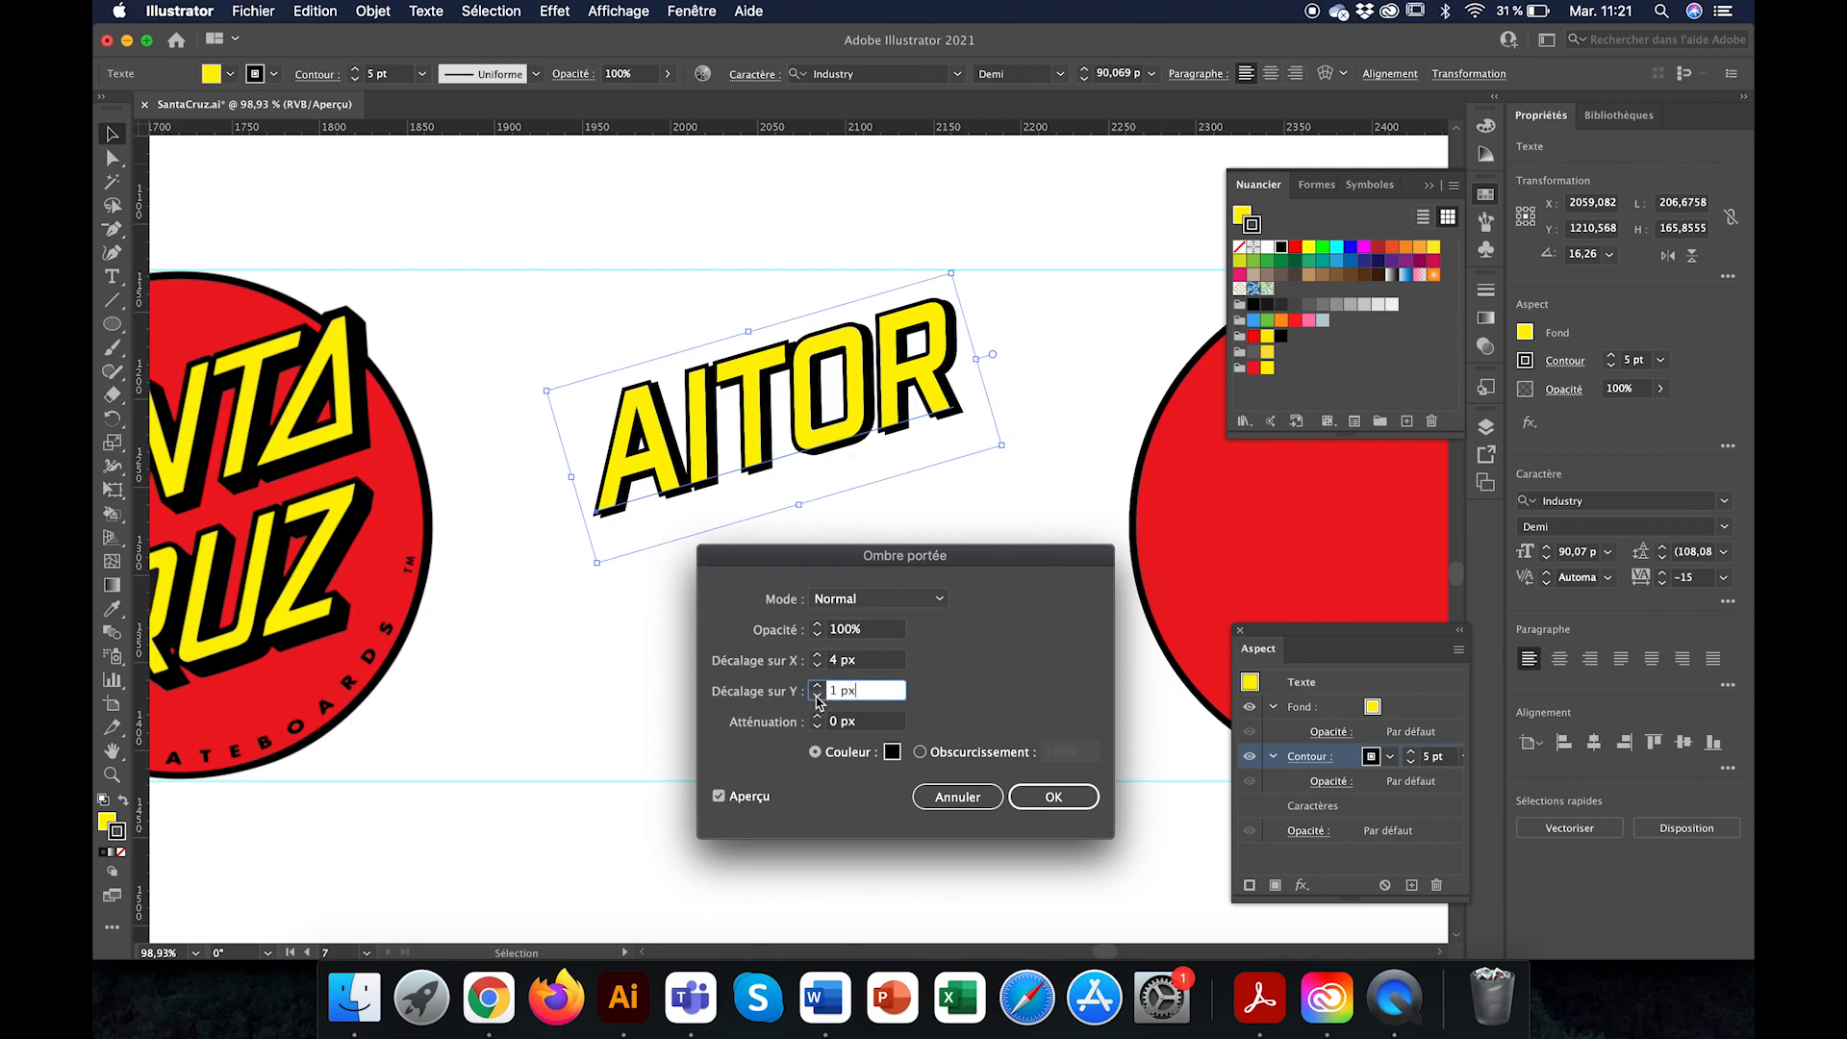
click(817, 685)
click(817, 686)
click(818, 696)
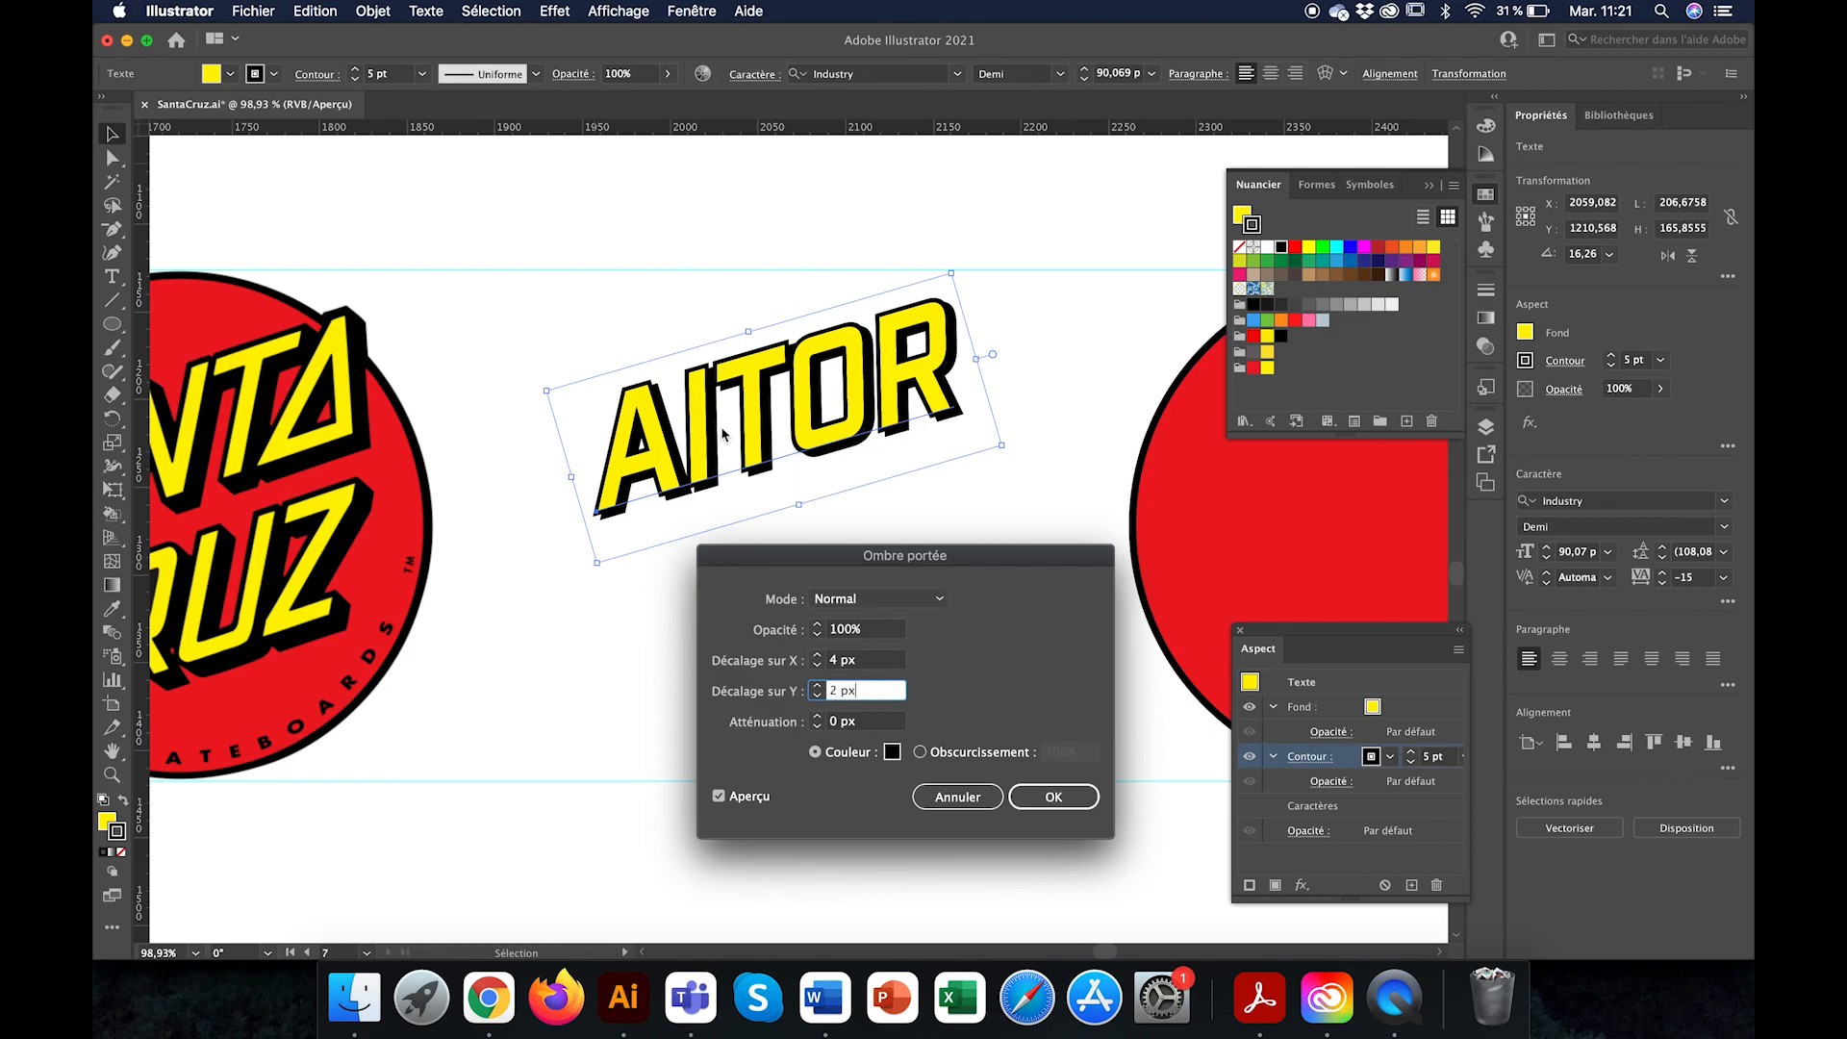
click(1055, 793)
Step: Move the name text onto the upper part of the blank red circle and enlarge it slightly to about 214.6 px wide
scroll(962, 711, down, 3)
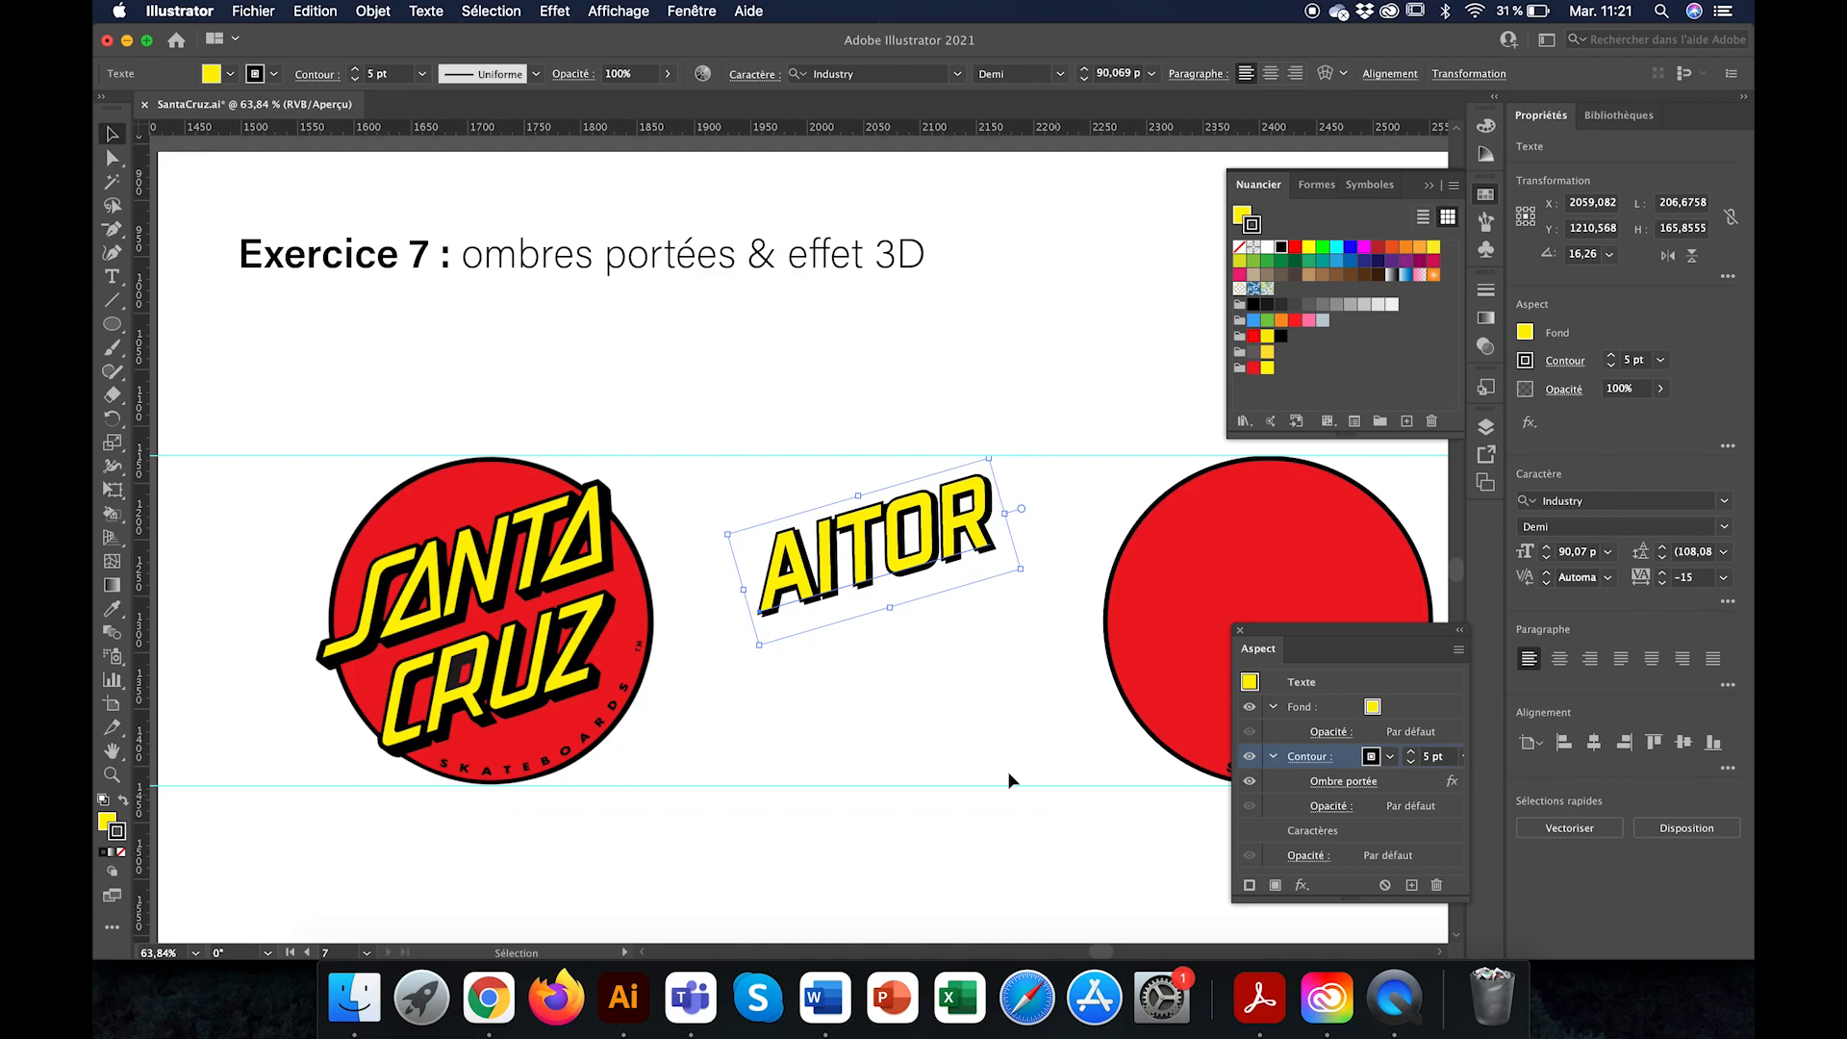
scroll(896, 638, up, 1)
scroll(896, 637, right, 4)
scroll(896, 637, down, 1)
drag(568, 471, 935, 486)
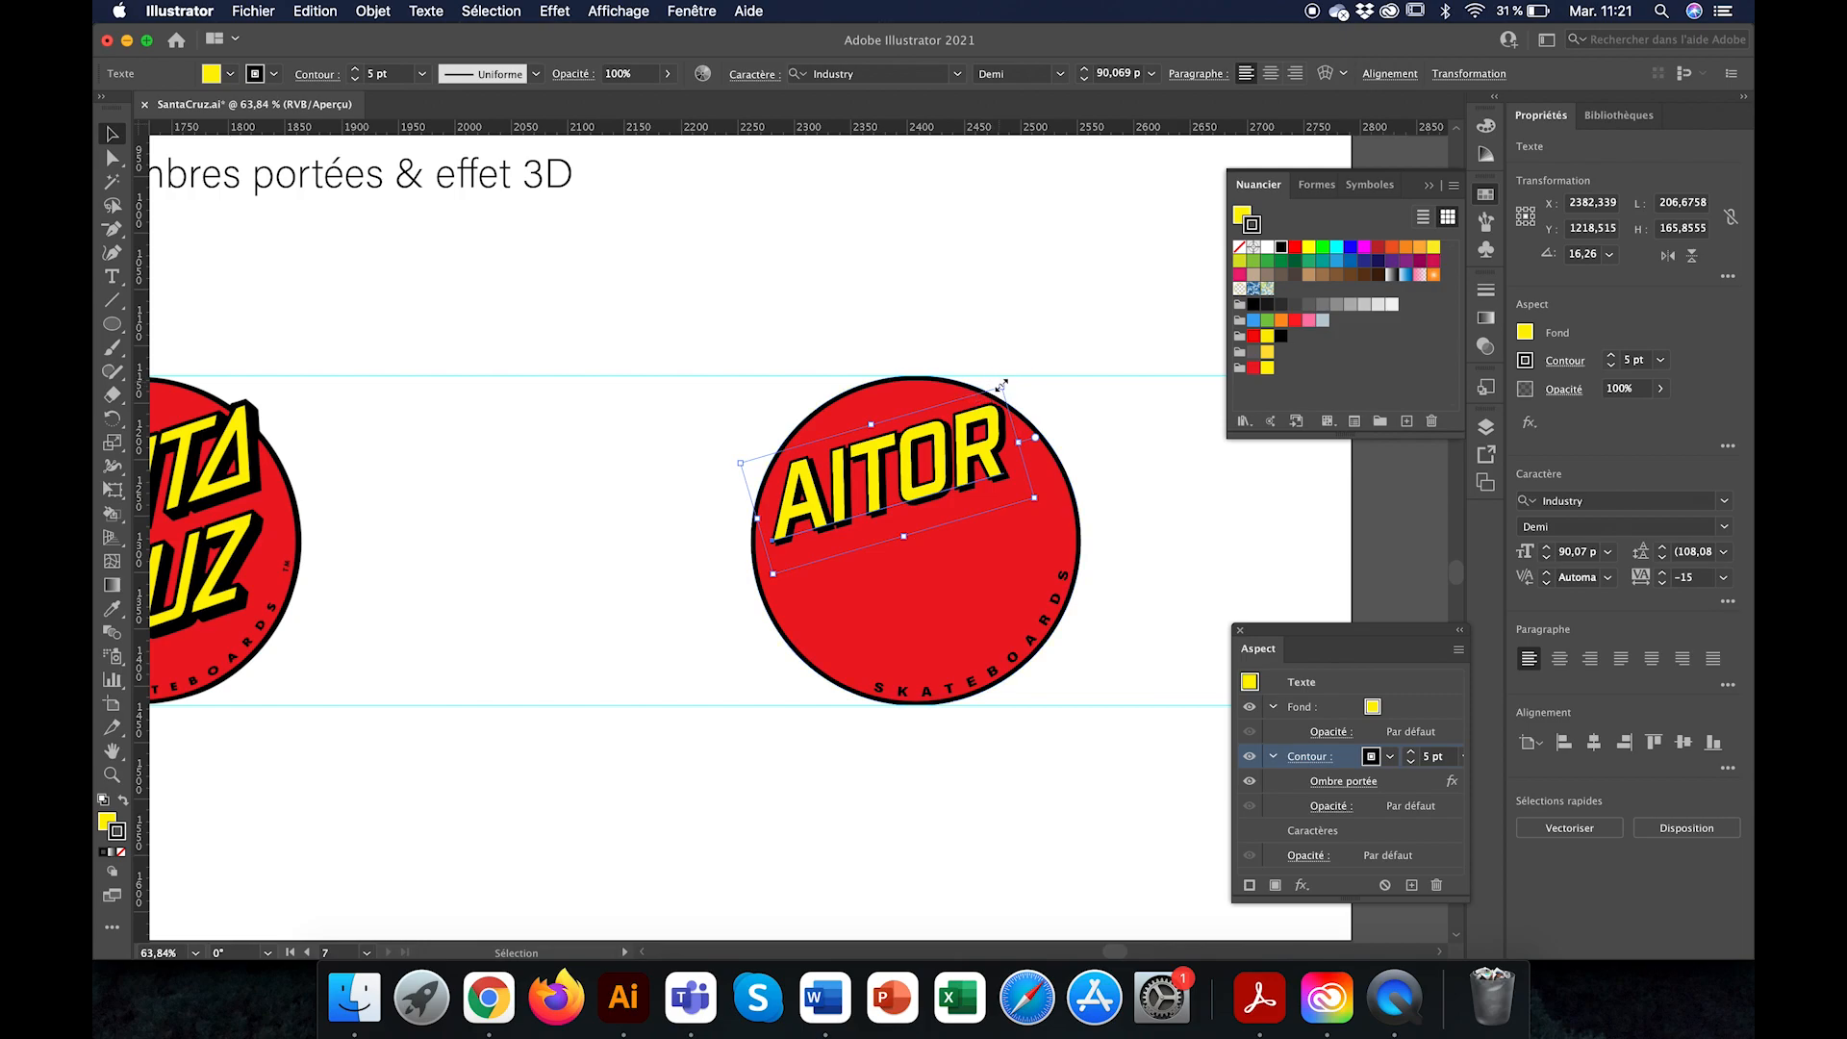
drag(1001, 386, 1010, 380)
Step: Duplicate the name text directly below the original and change the copy's wording to "CRUZ"
drag(920, 483, 920, 600)
click(774, 689)
click(112, 276)
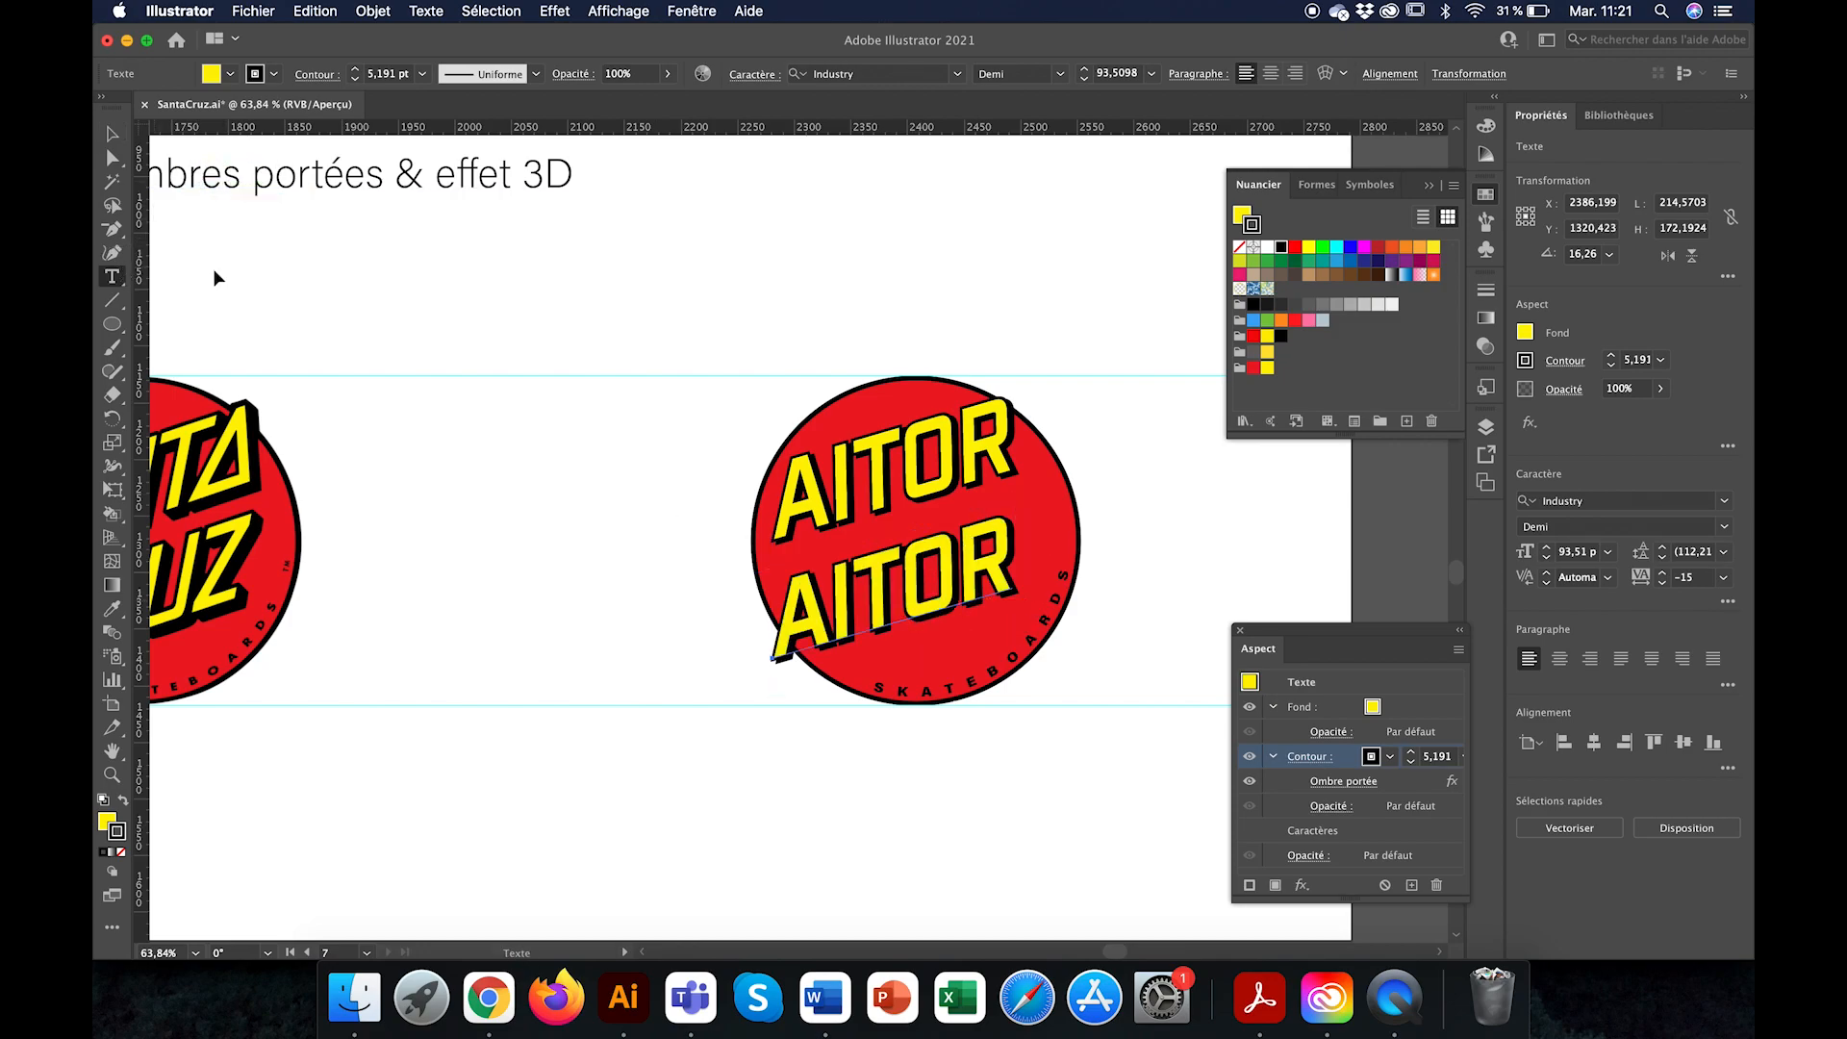
drag(1017, 585, 597, 629)
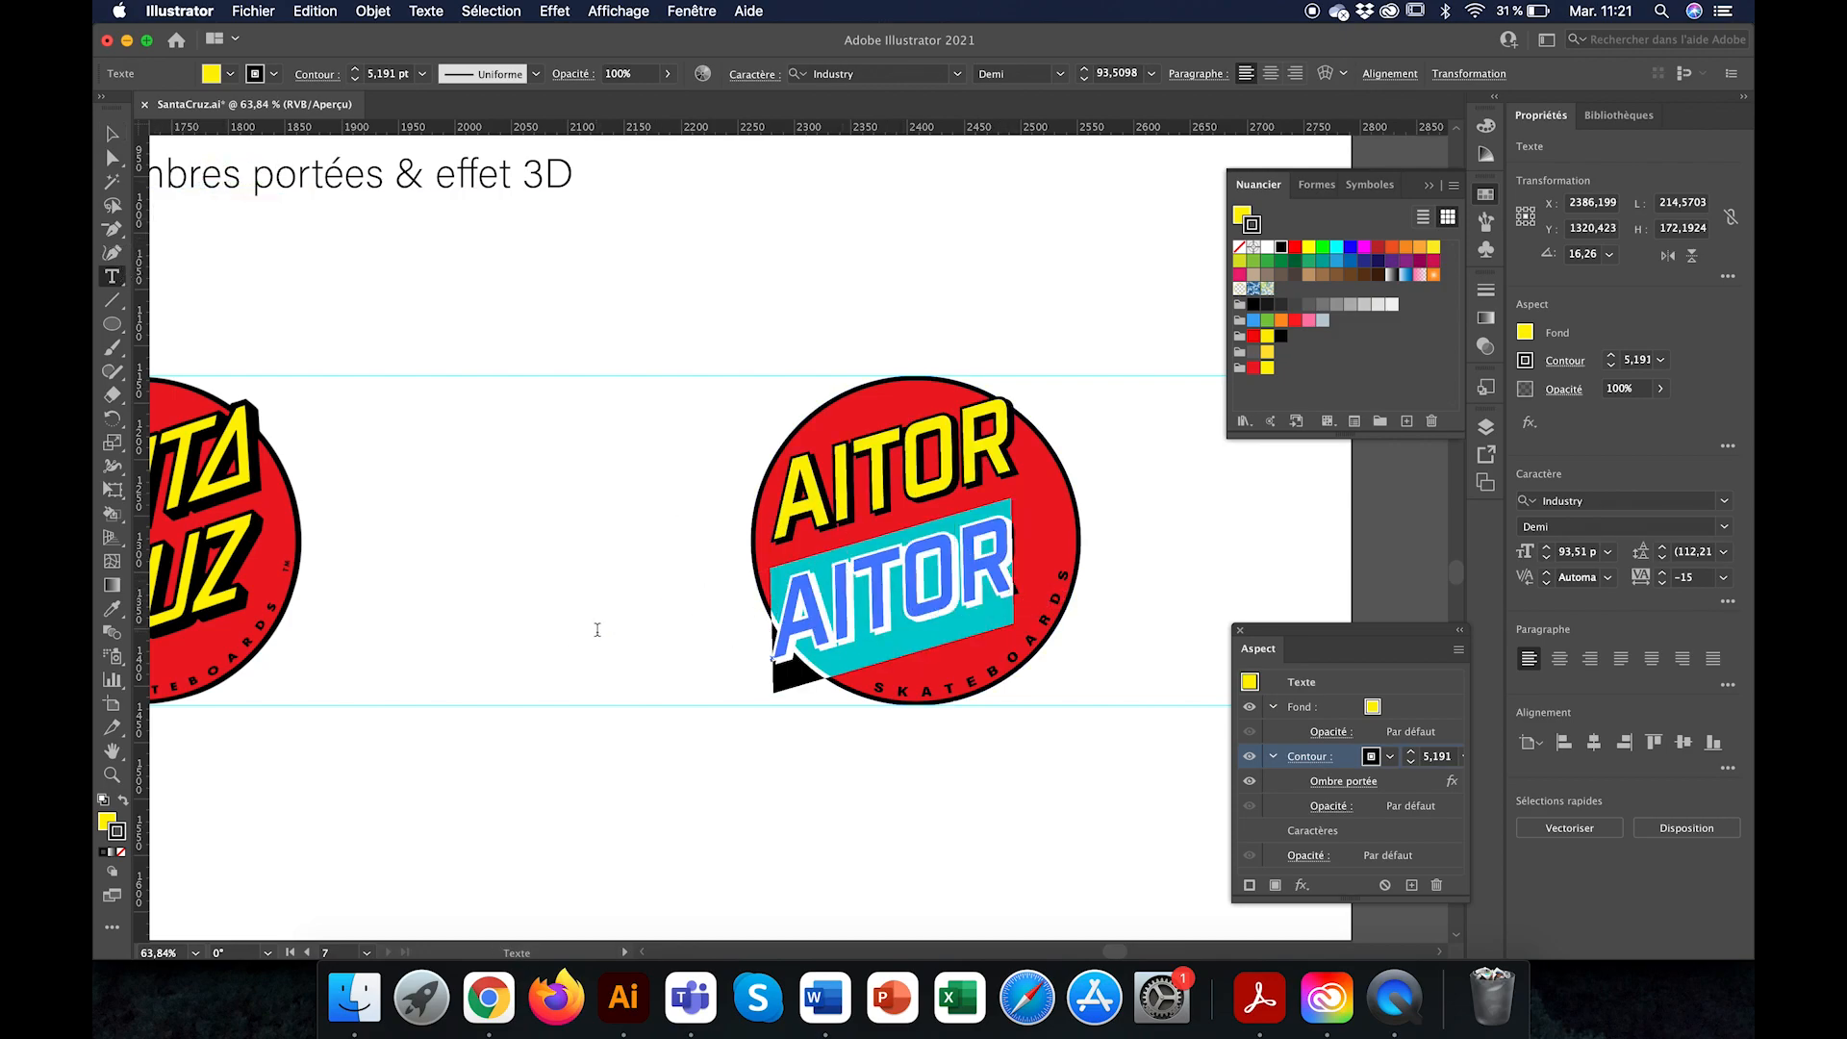
text(Crus)
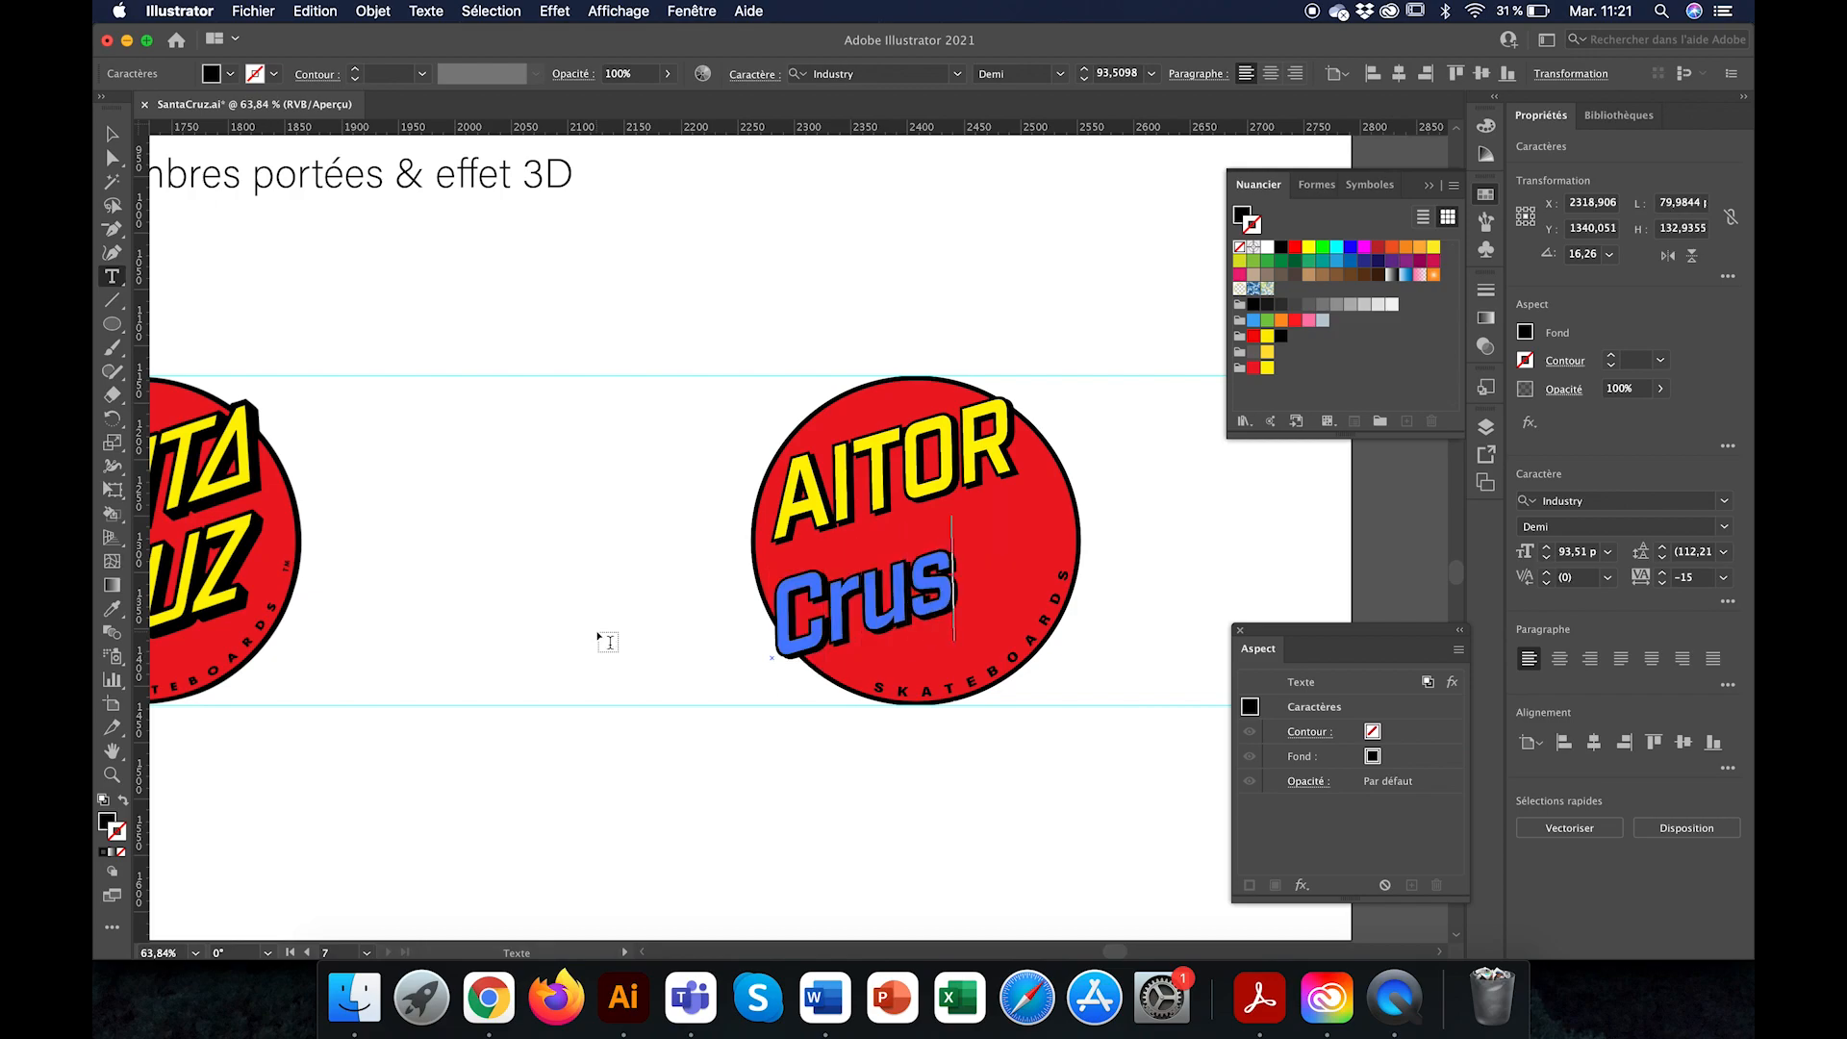
key(BackSpace)
key(BackSpace)
text(RUZ)
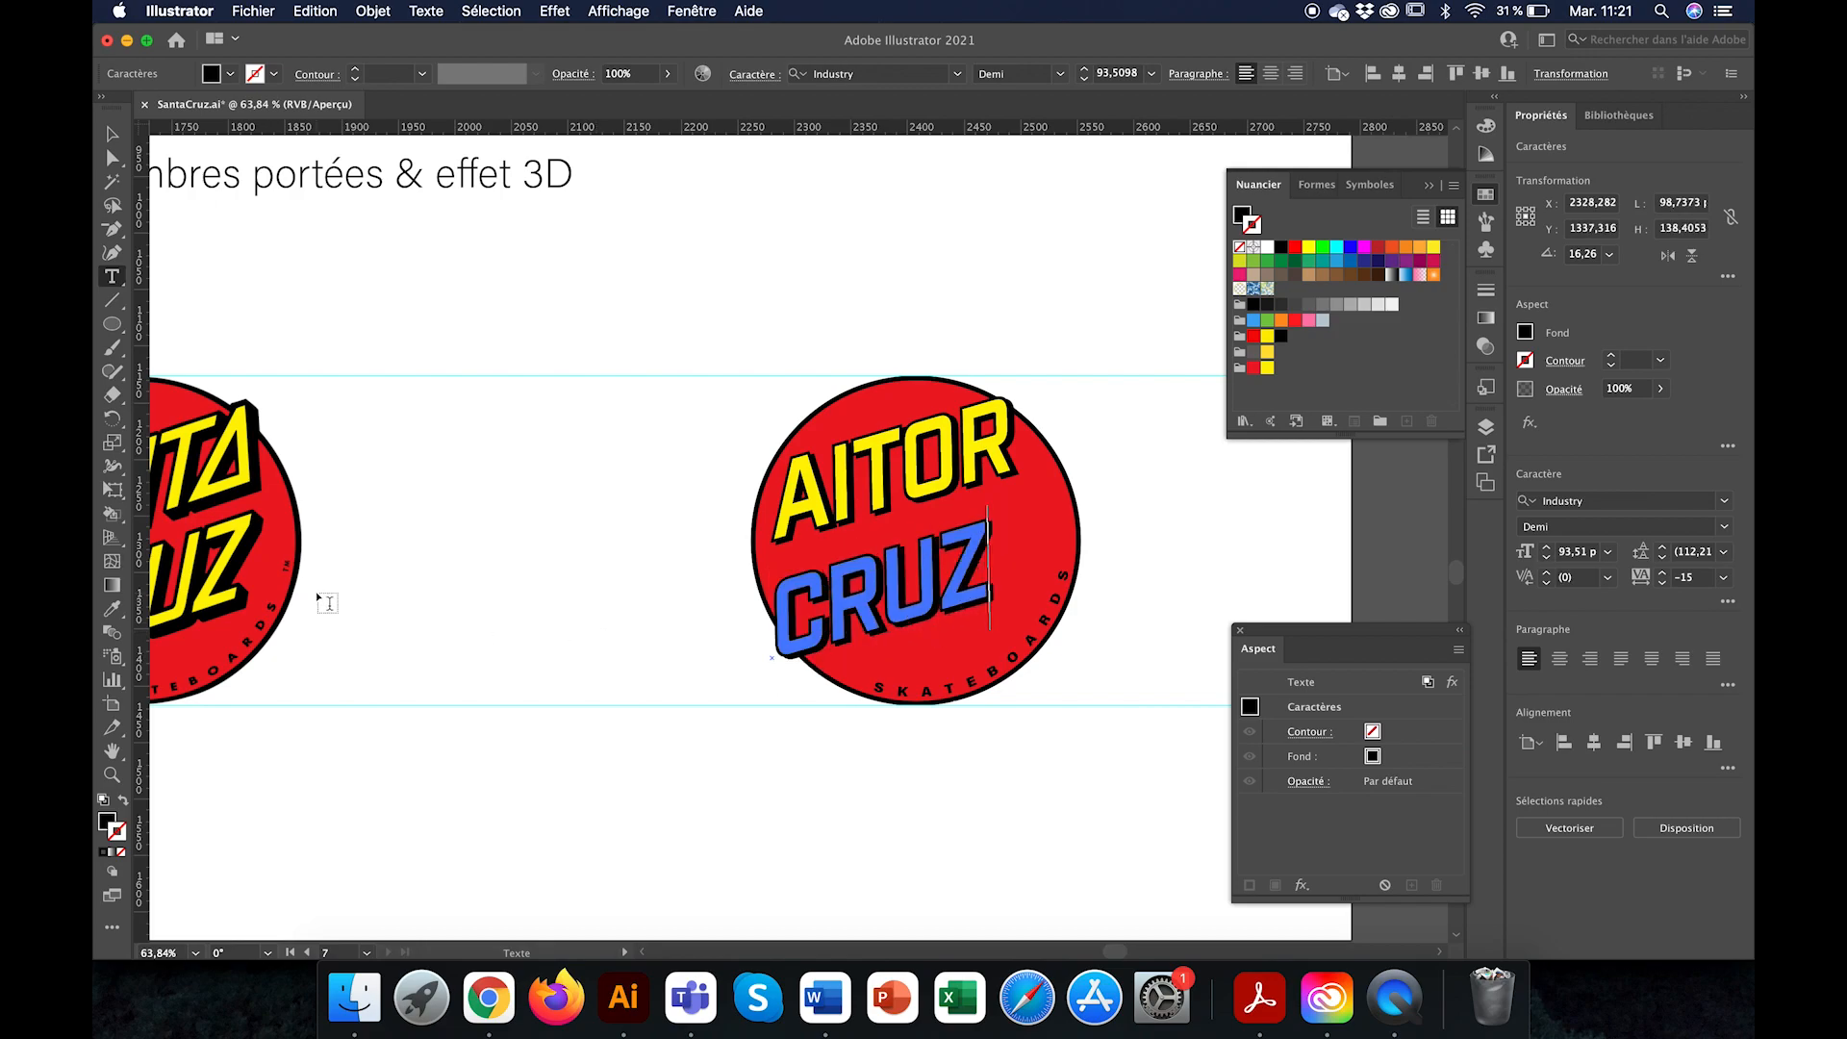
key(Escape)
Step: Shift the CRUZ line slightly up and to the right within the red circle
click(113, 134)
drag(889, 596, 931, 580)
scroll(931, 580, down, 3)
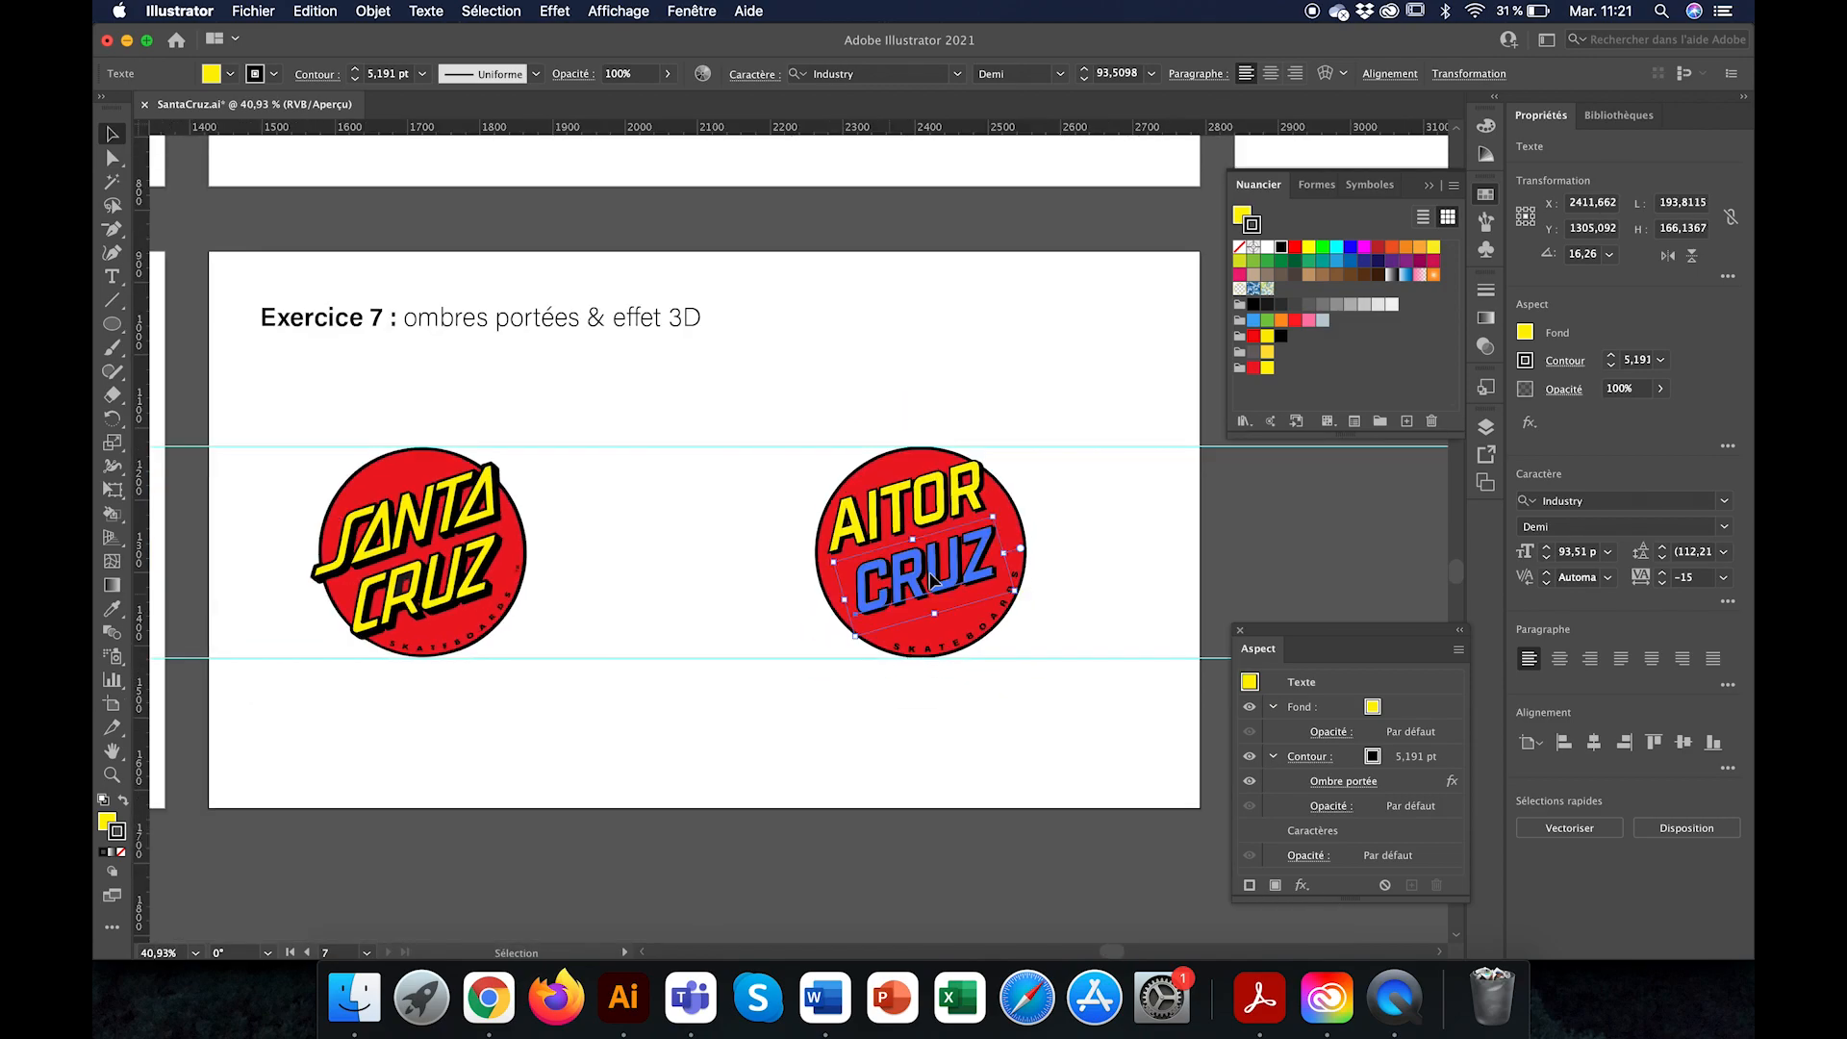
Step: Shear the upper name text by 5°
scroll(931, 575, up, 5)
click(928, 493)
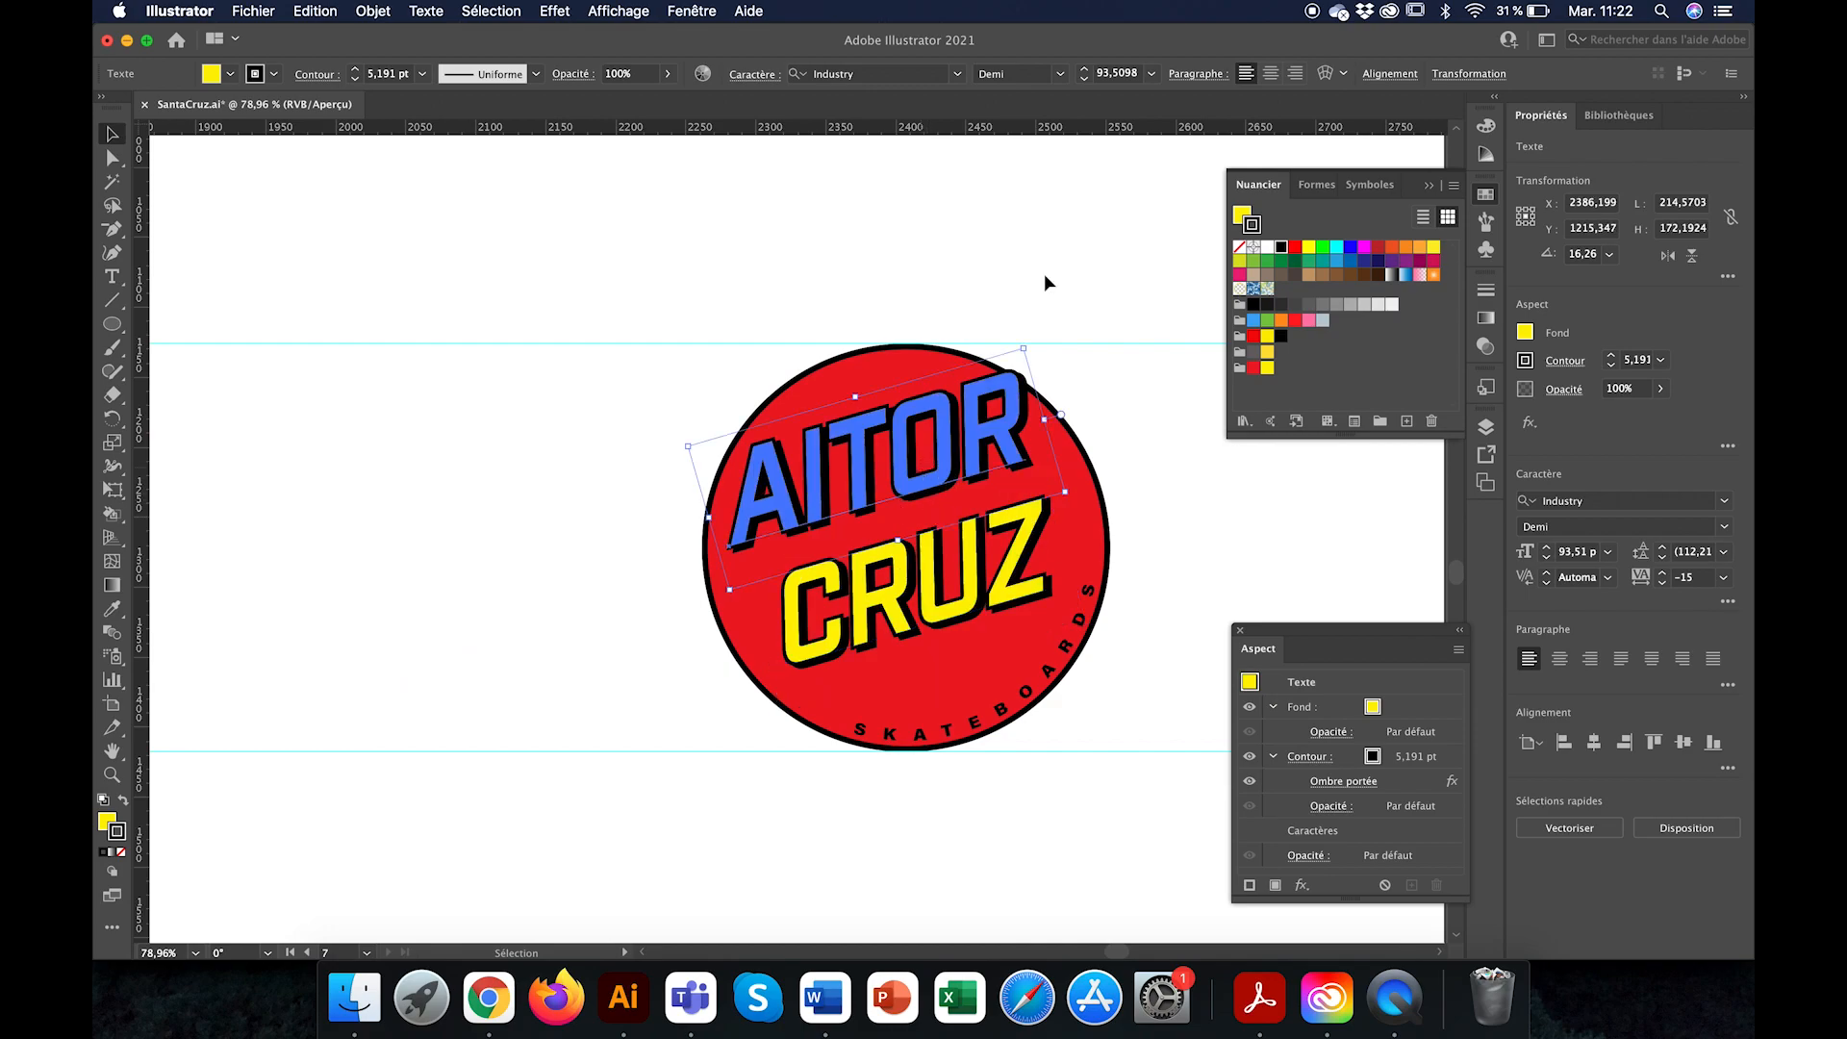
click(1469, 74)
click(1416, 161)
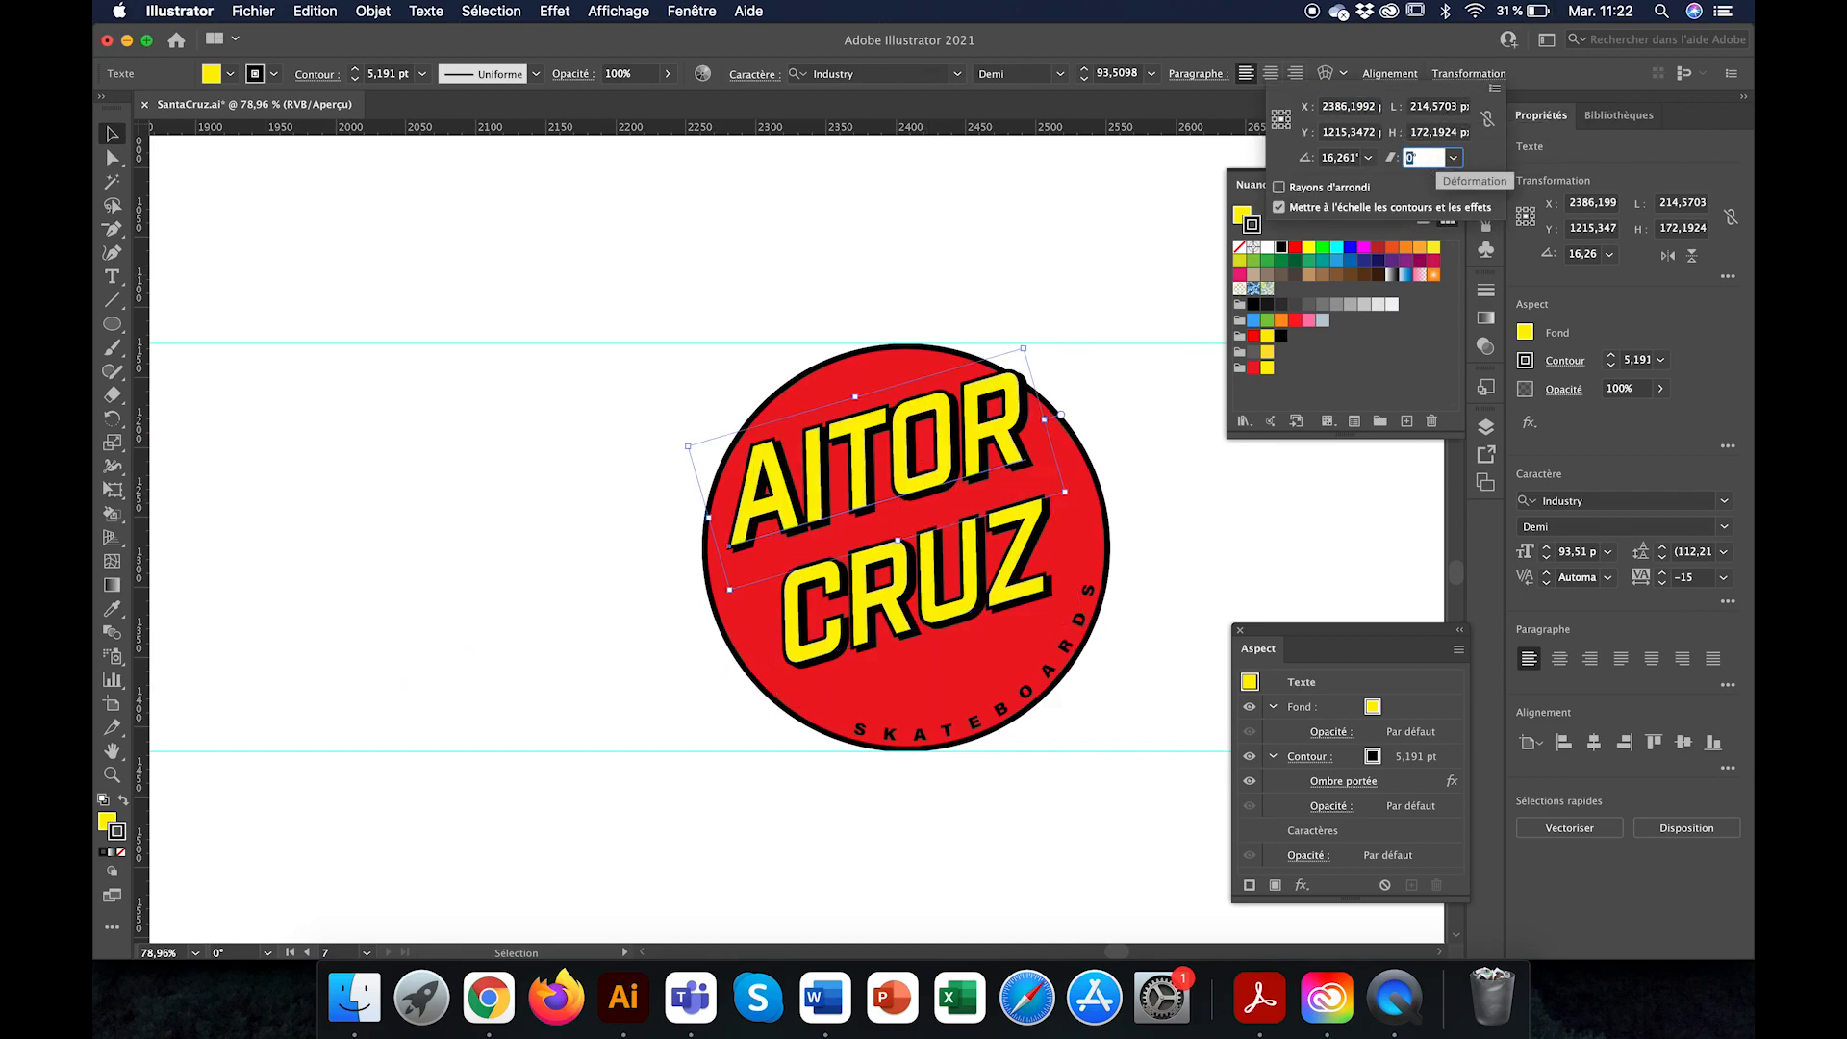
text(5)
key(Return)
Step: Shear the CRUZ line by 5° to match the line above it
click(948, 577)
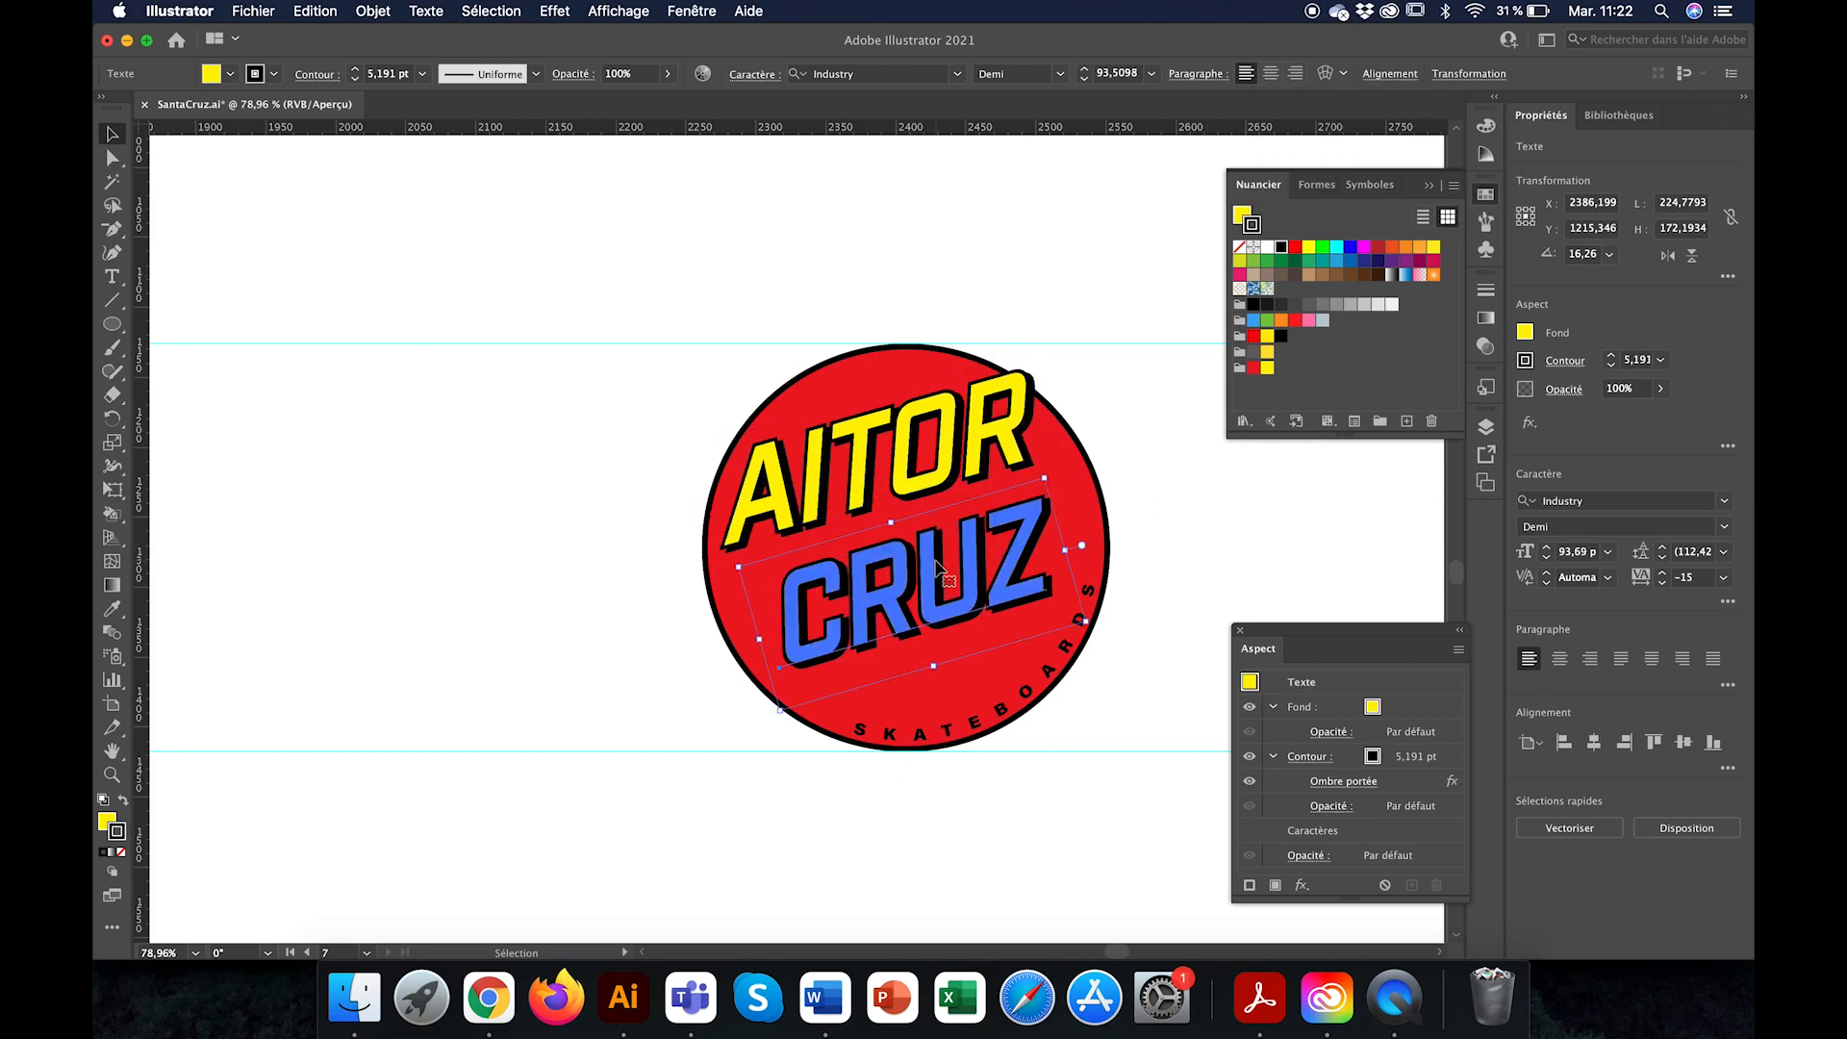
click(1466, 77)
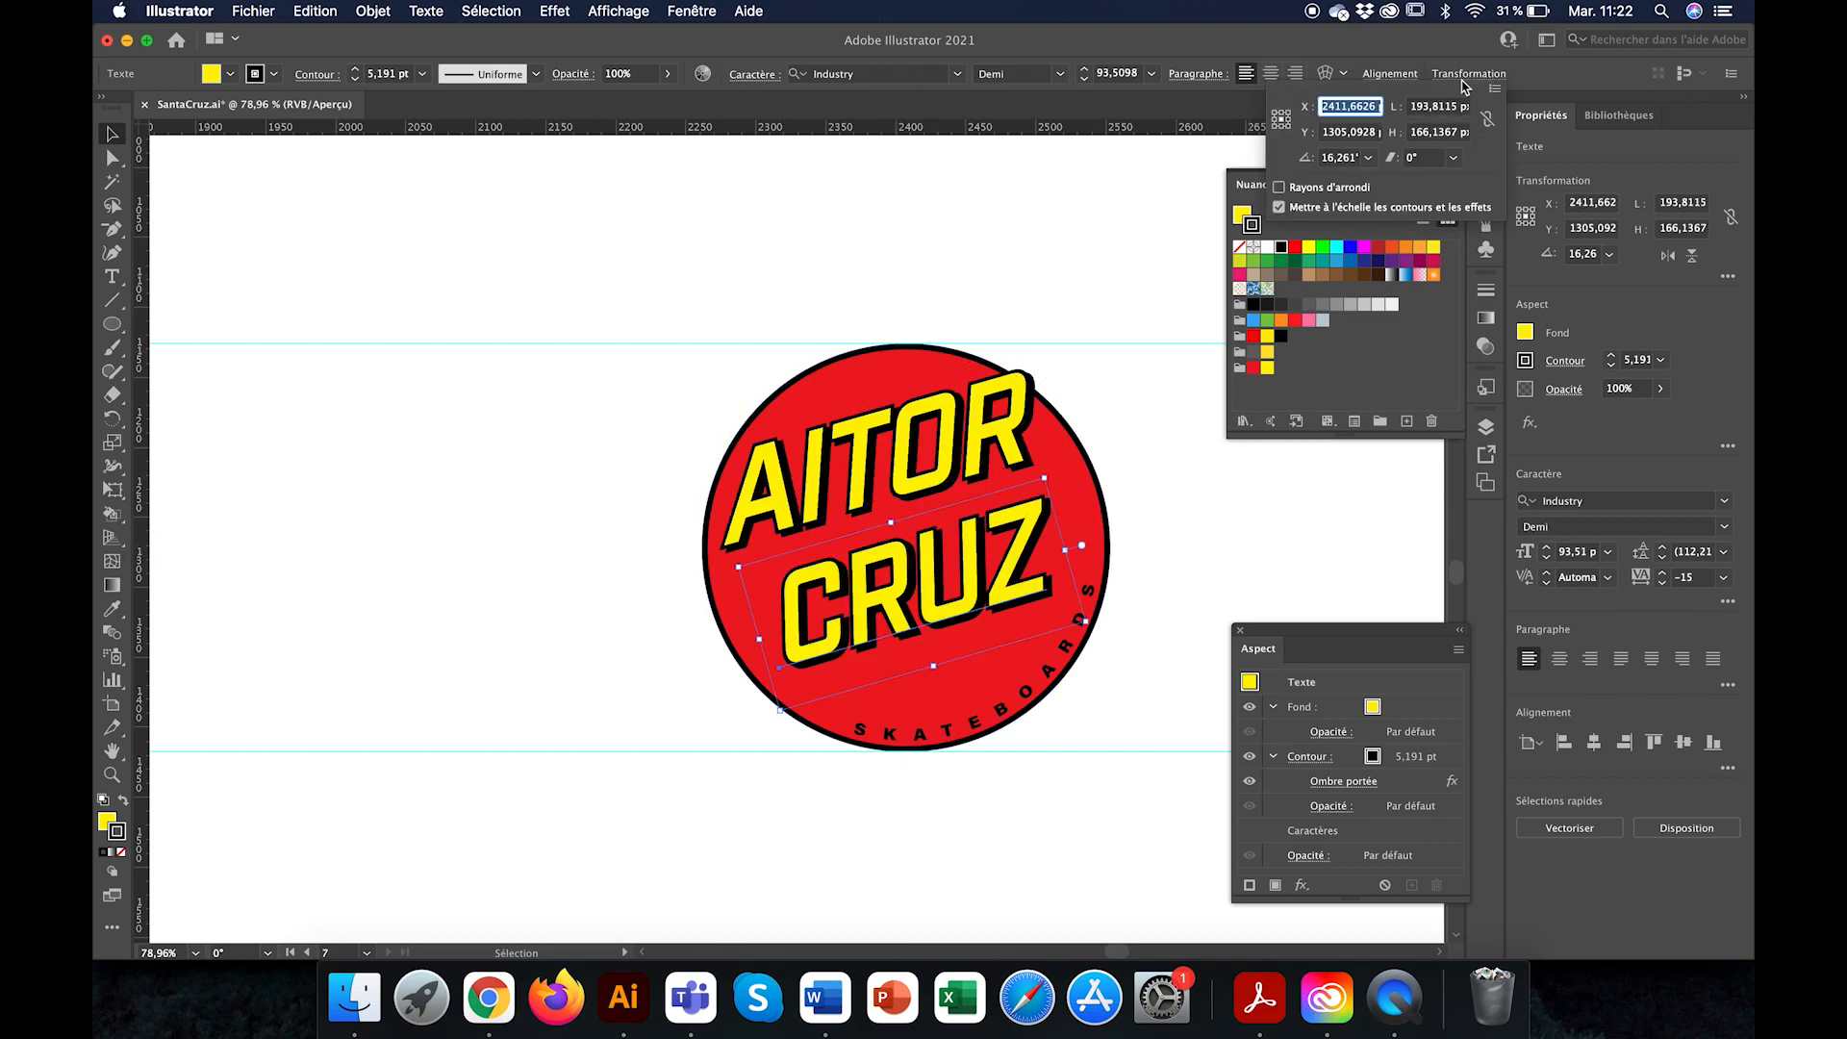
click(1417, 160)
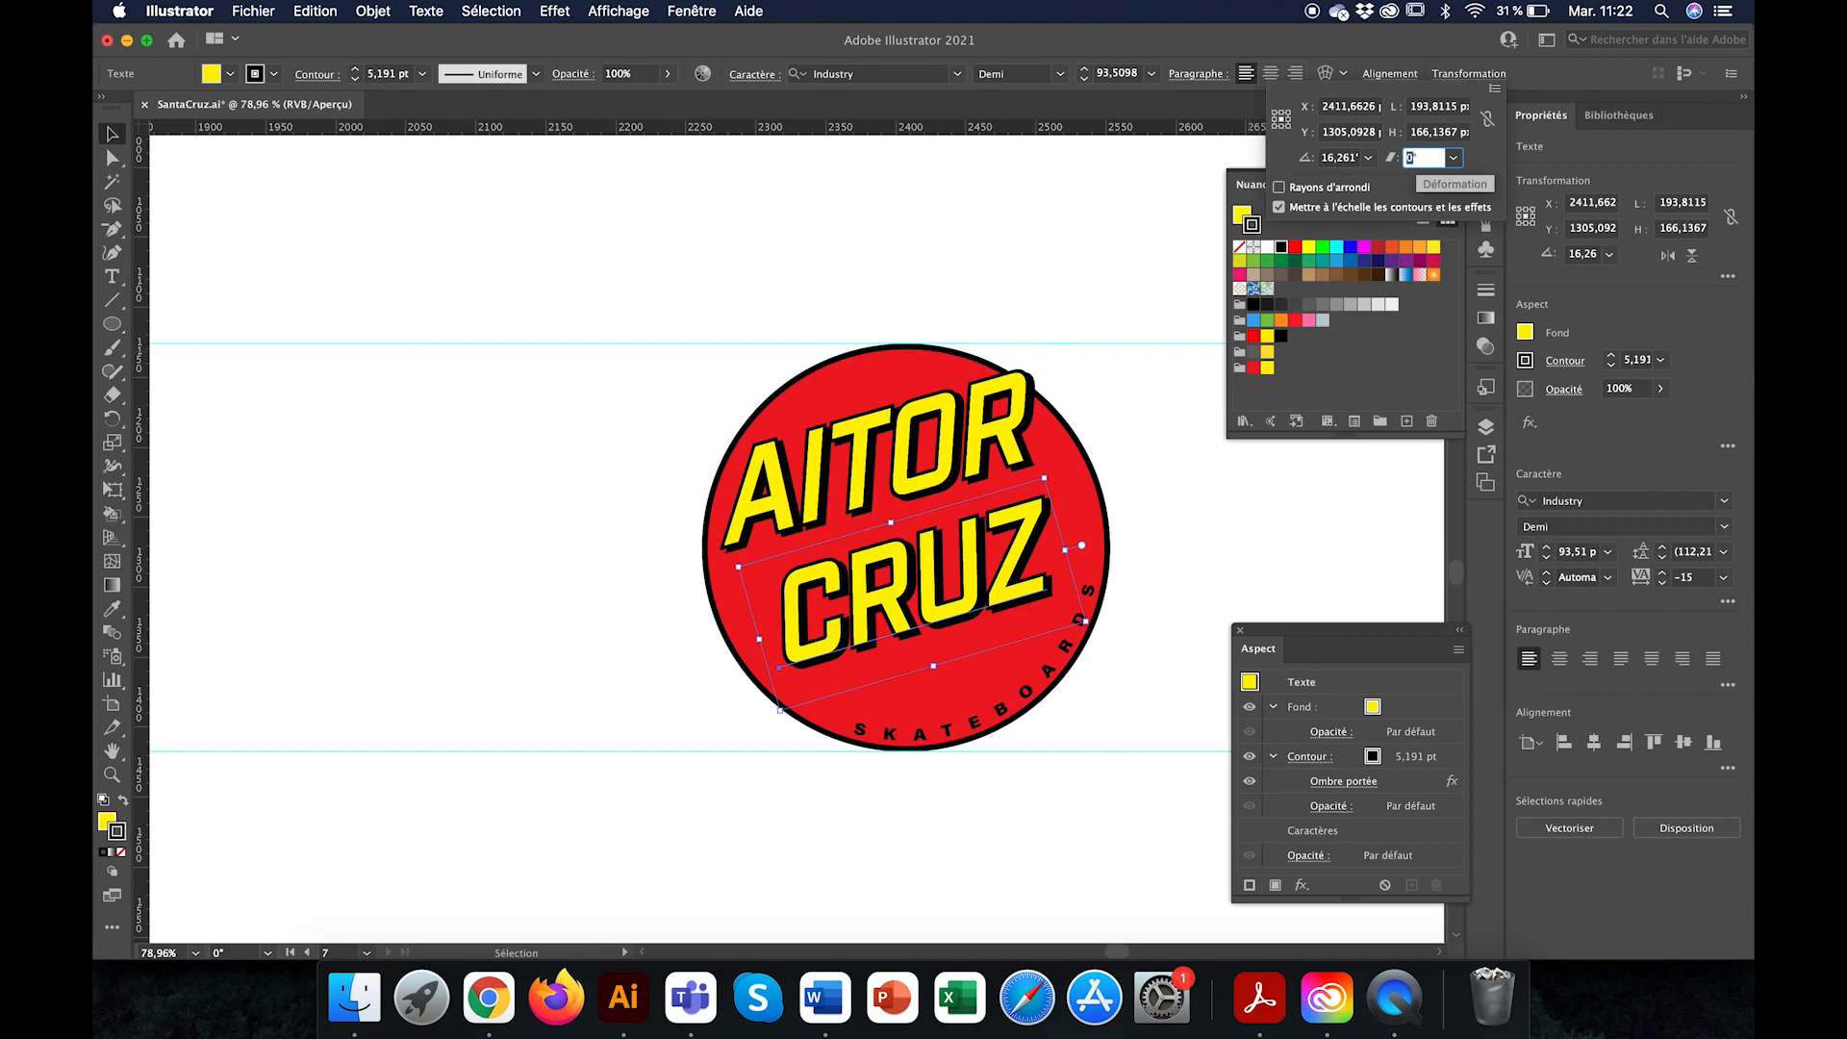
text(5)
key(Return)
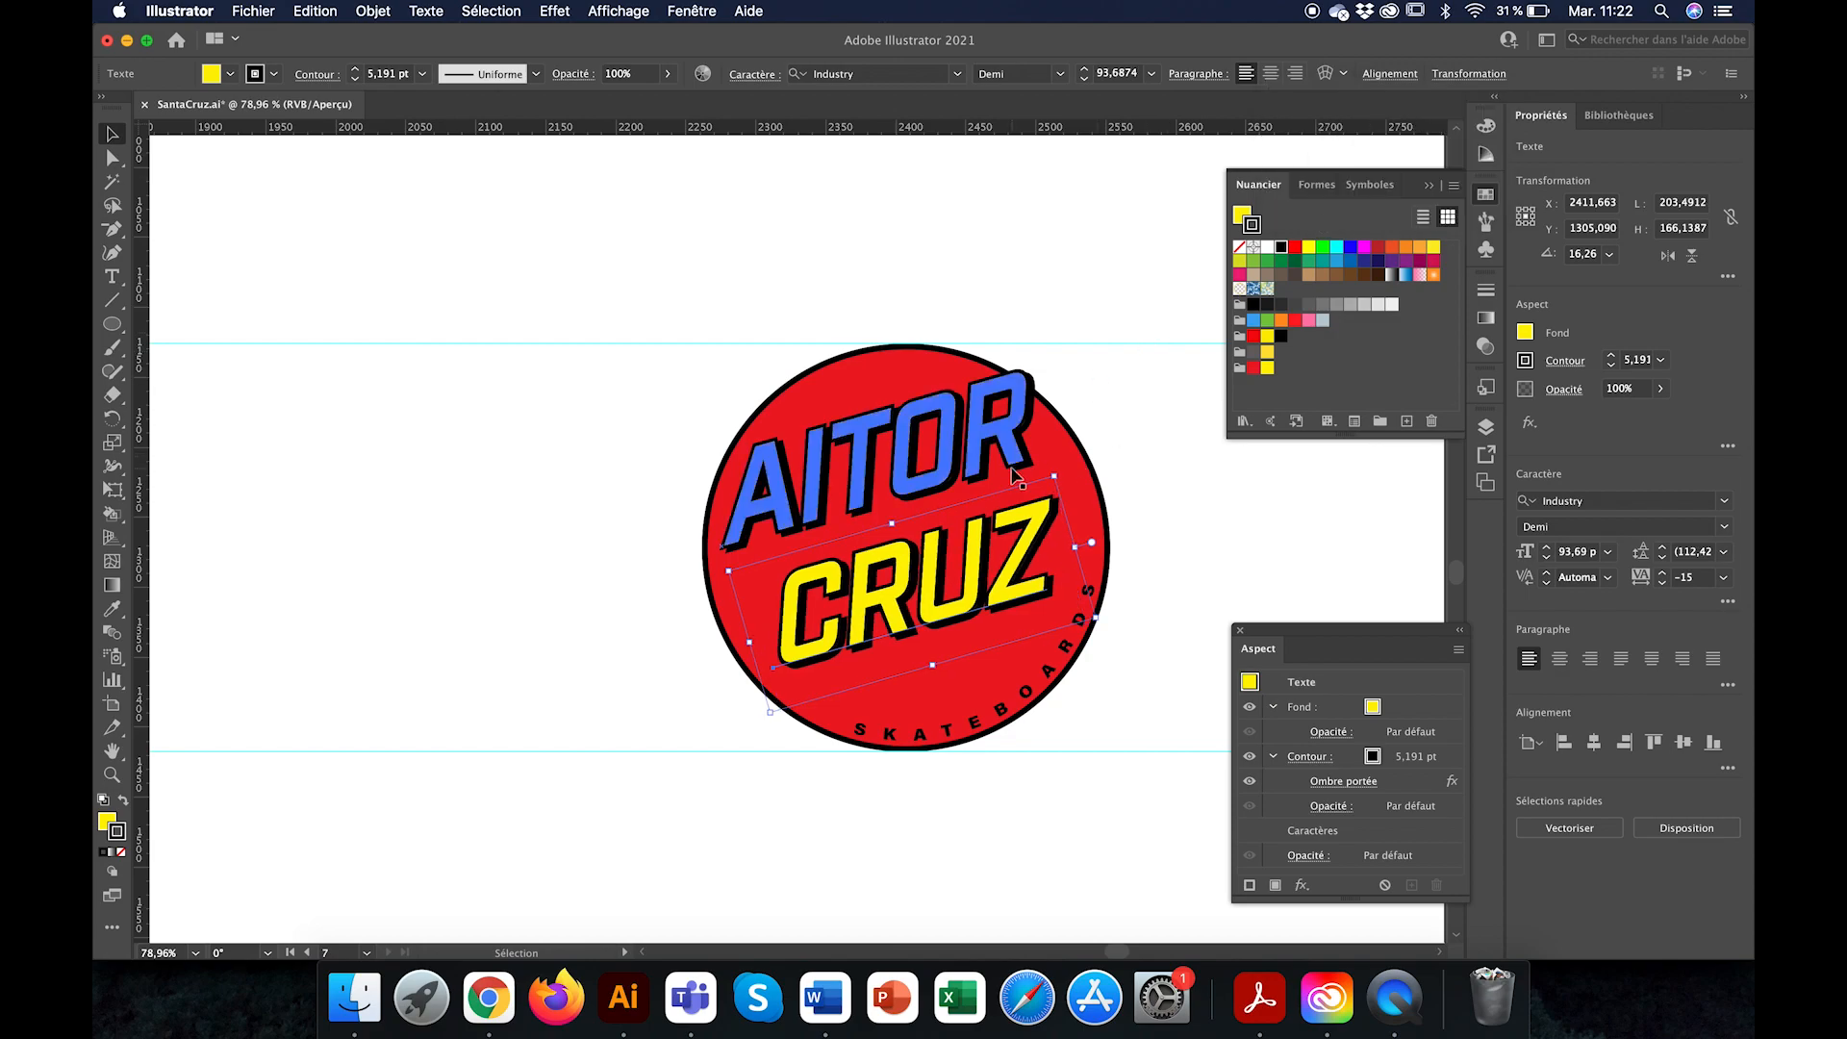
Step: Compare the drop shadow on the new lettering up close with the thick shadow on the original Santa Cruz logo
scroll(959, 487, down, 3)
scroll(962, 525, up, 1)
scroll(962, 525, down, 1)
scroll(961, 524, up, 10)
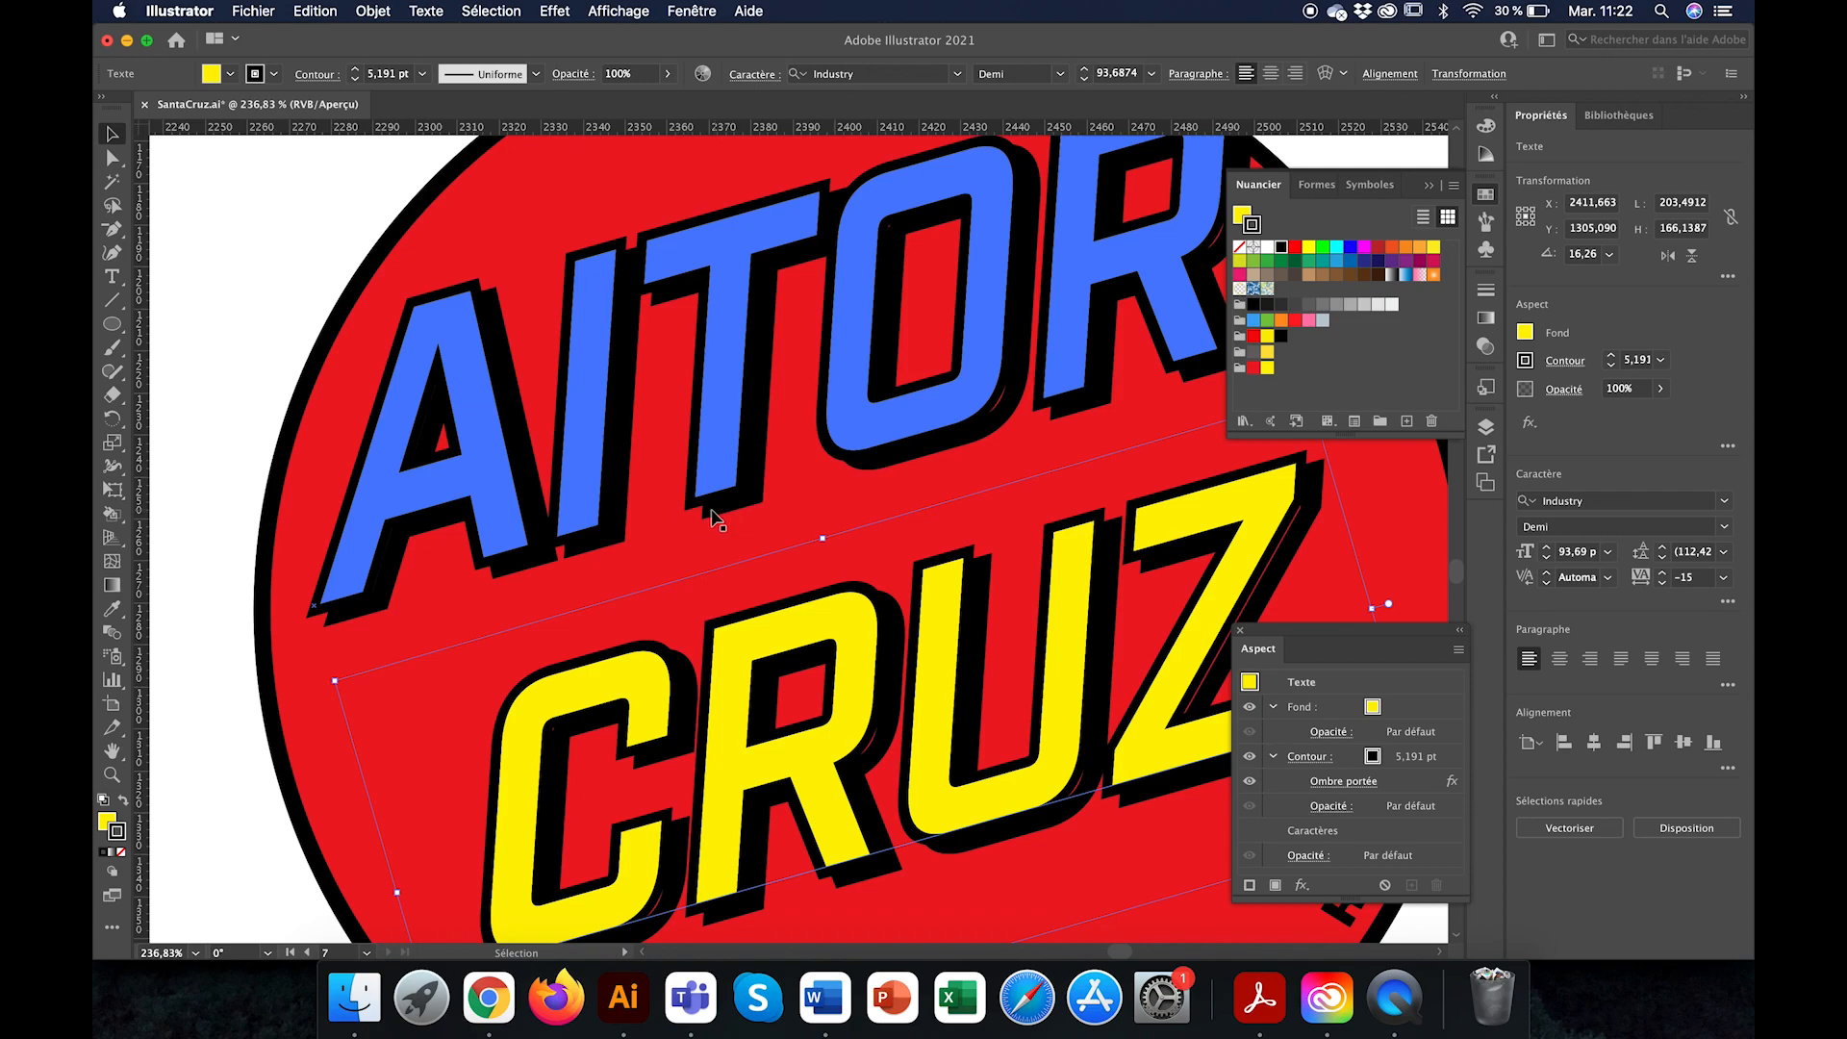
scroll(722, 524, down, 5)
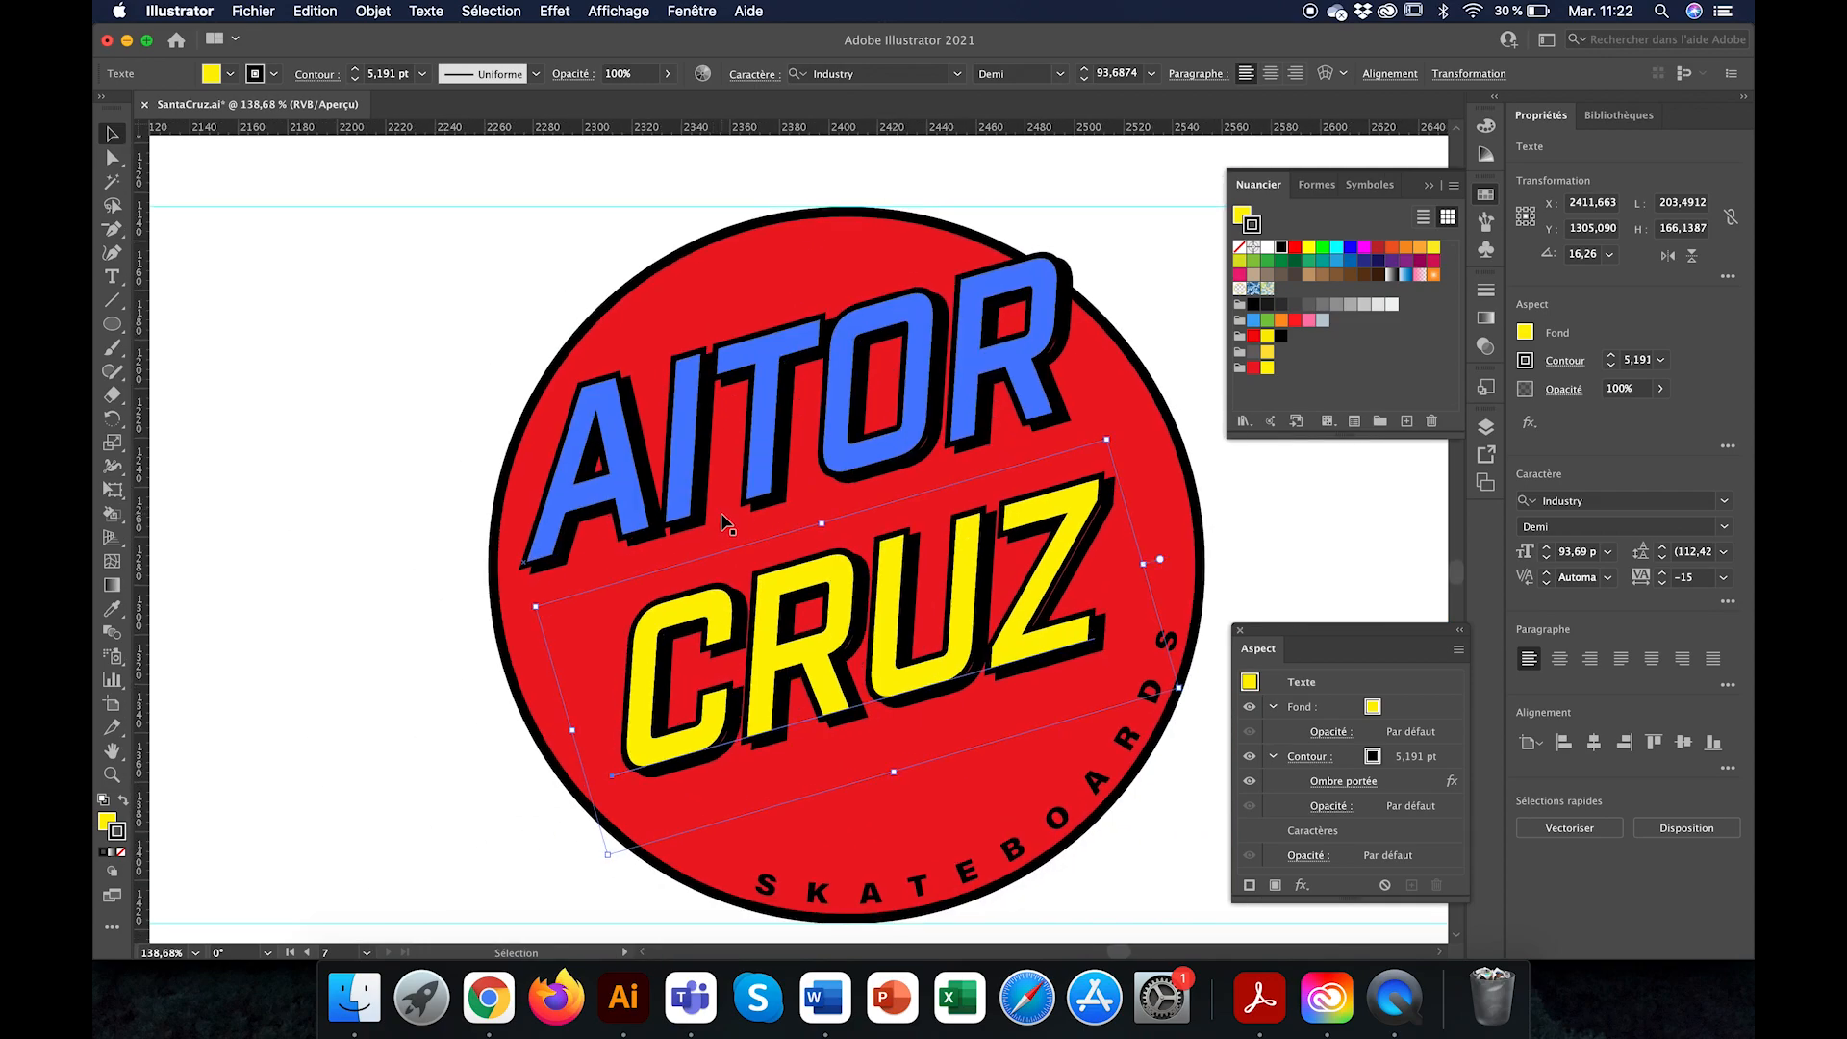
scroll(721, 524, left, 10)
scroll(1160, 415, left, 8)
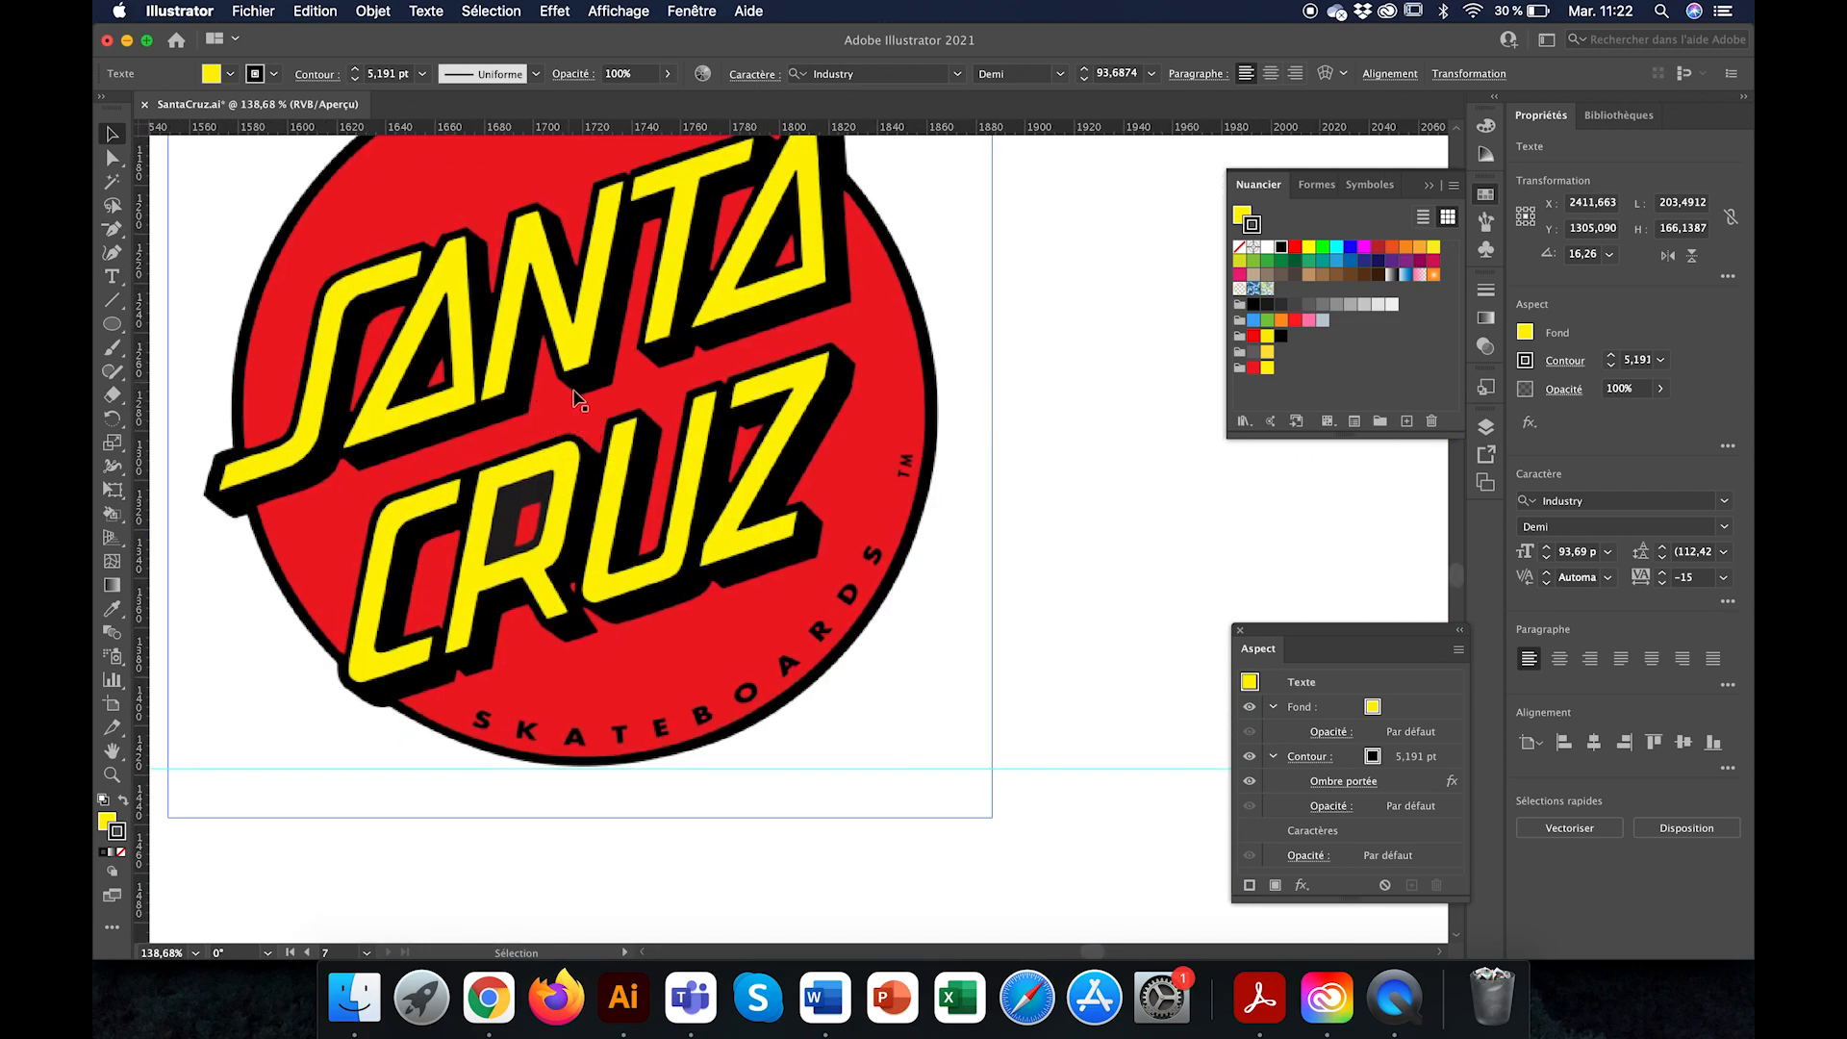
scroll(702, 450, right, 2)
scroll(701, 450, up, 2)
scroll(700, 456, up, 2)
scroll(700, 456, left, 1)
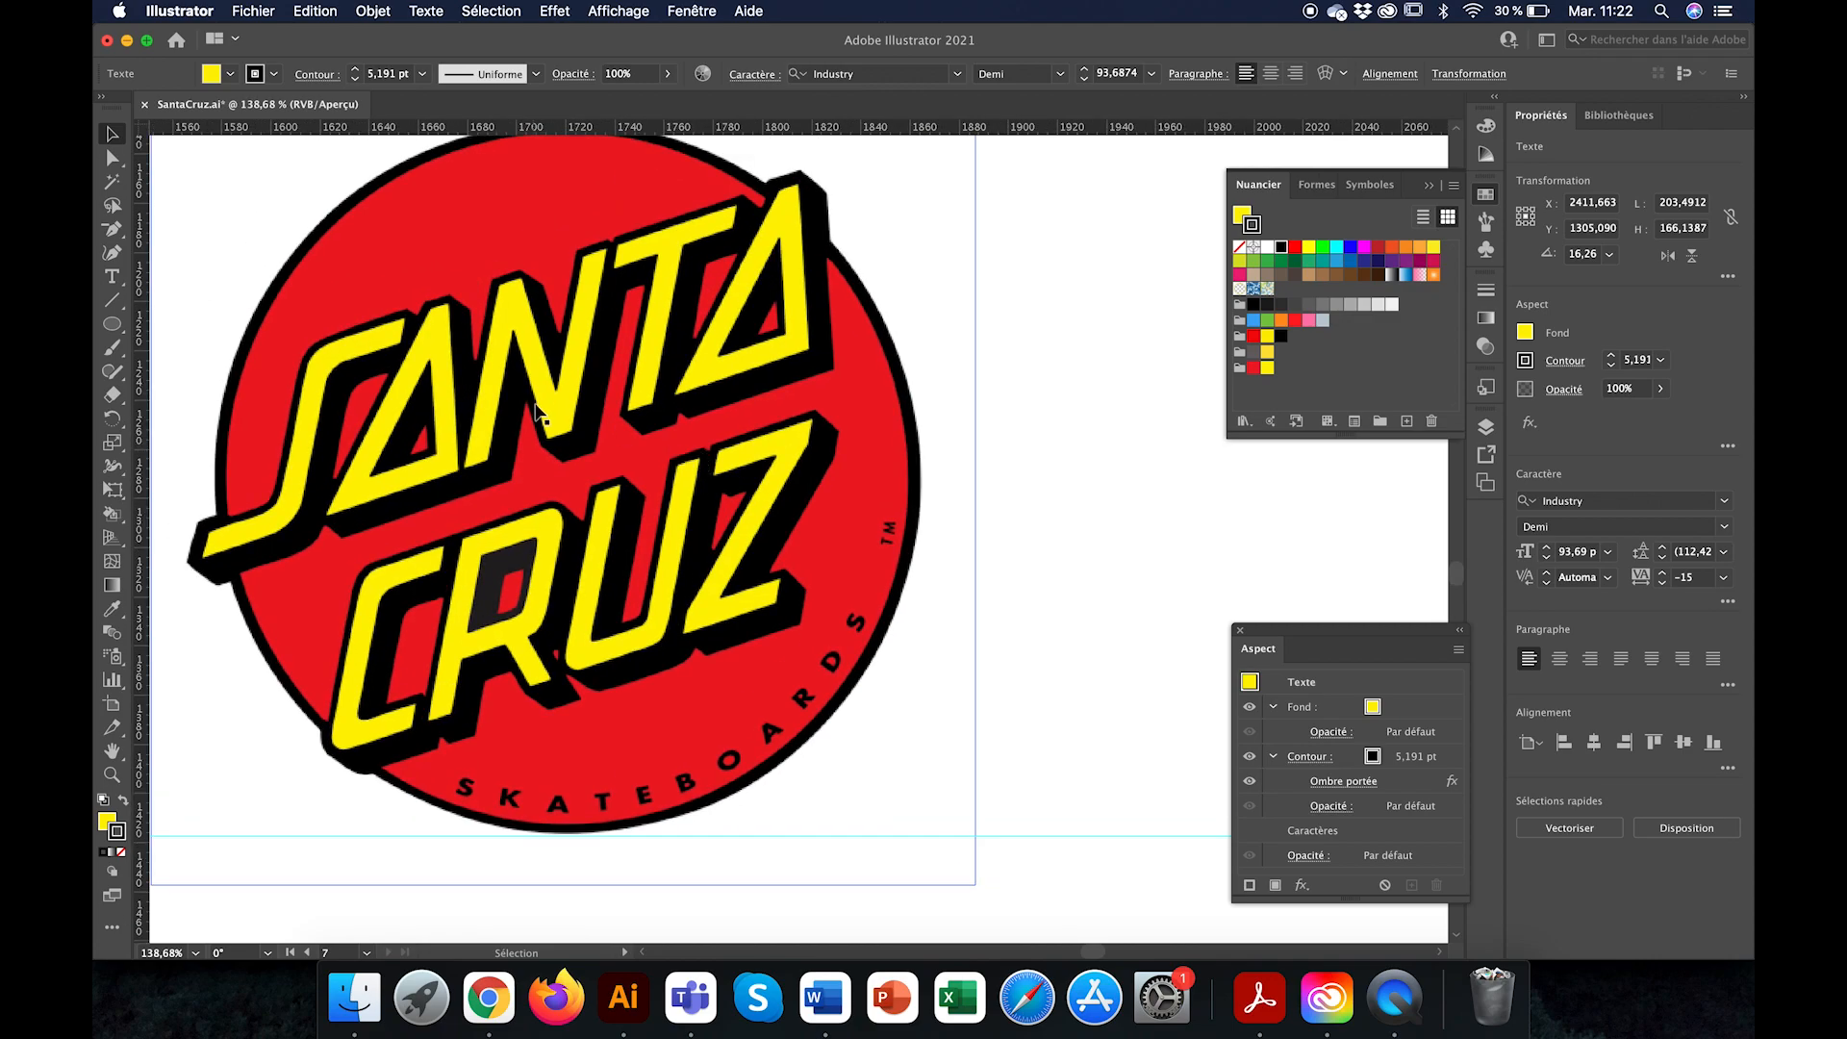
scroll(590, 539, down, 3)
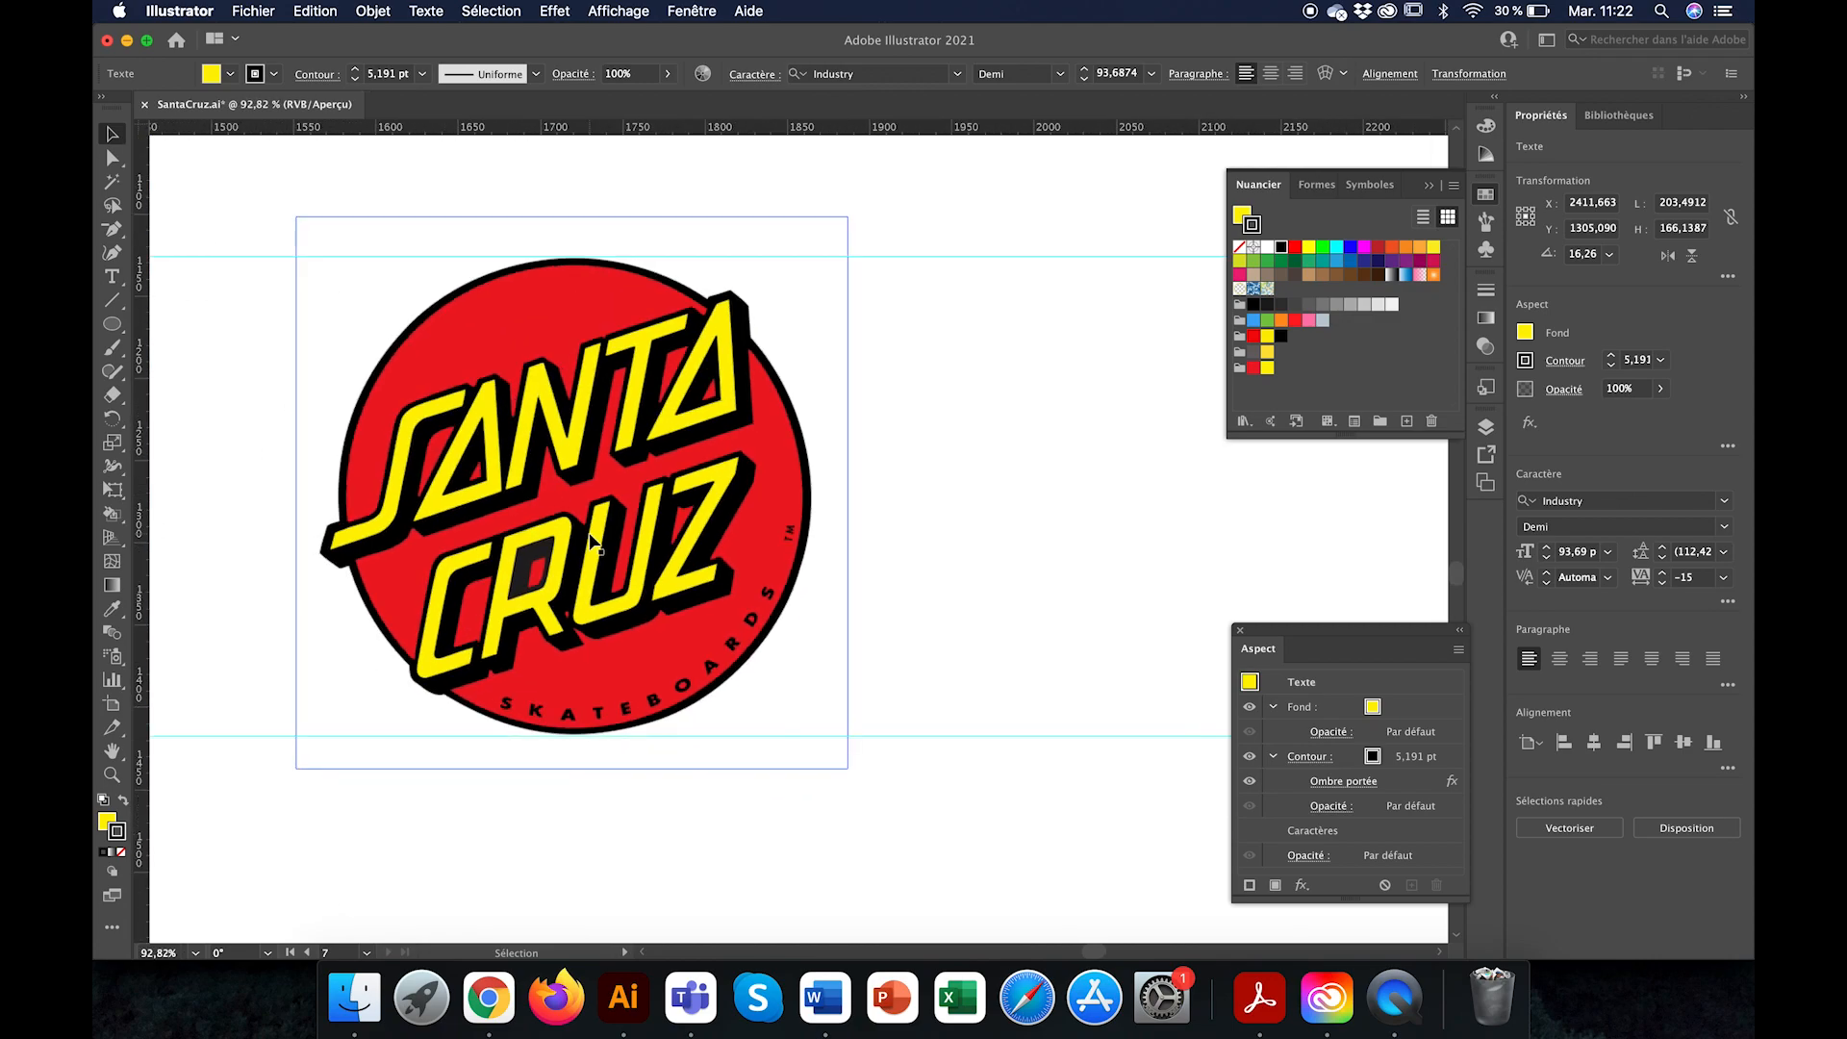
scroll(603, 591, down, 3)
scroll(805, 535, down, 2)
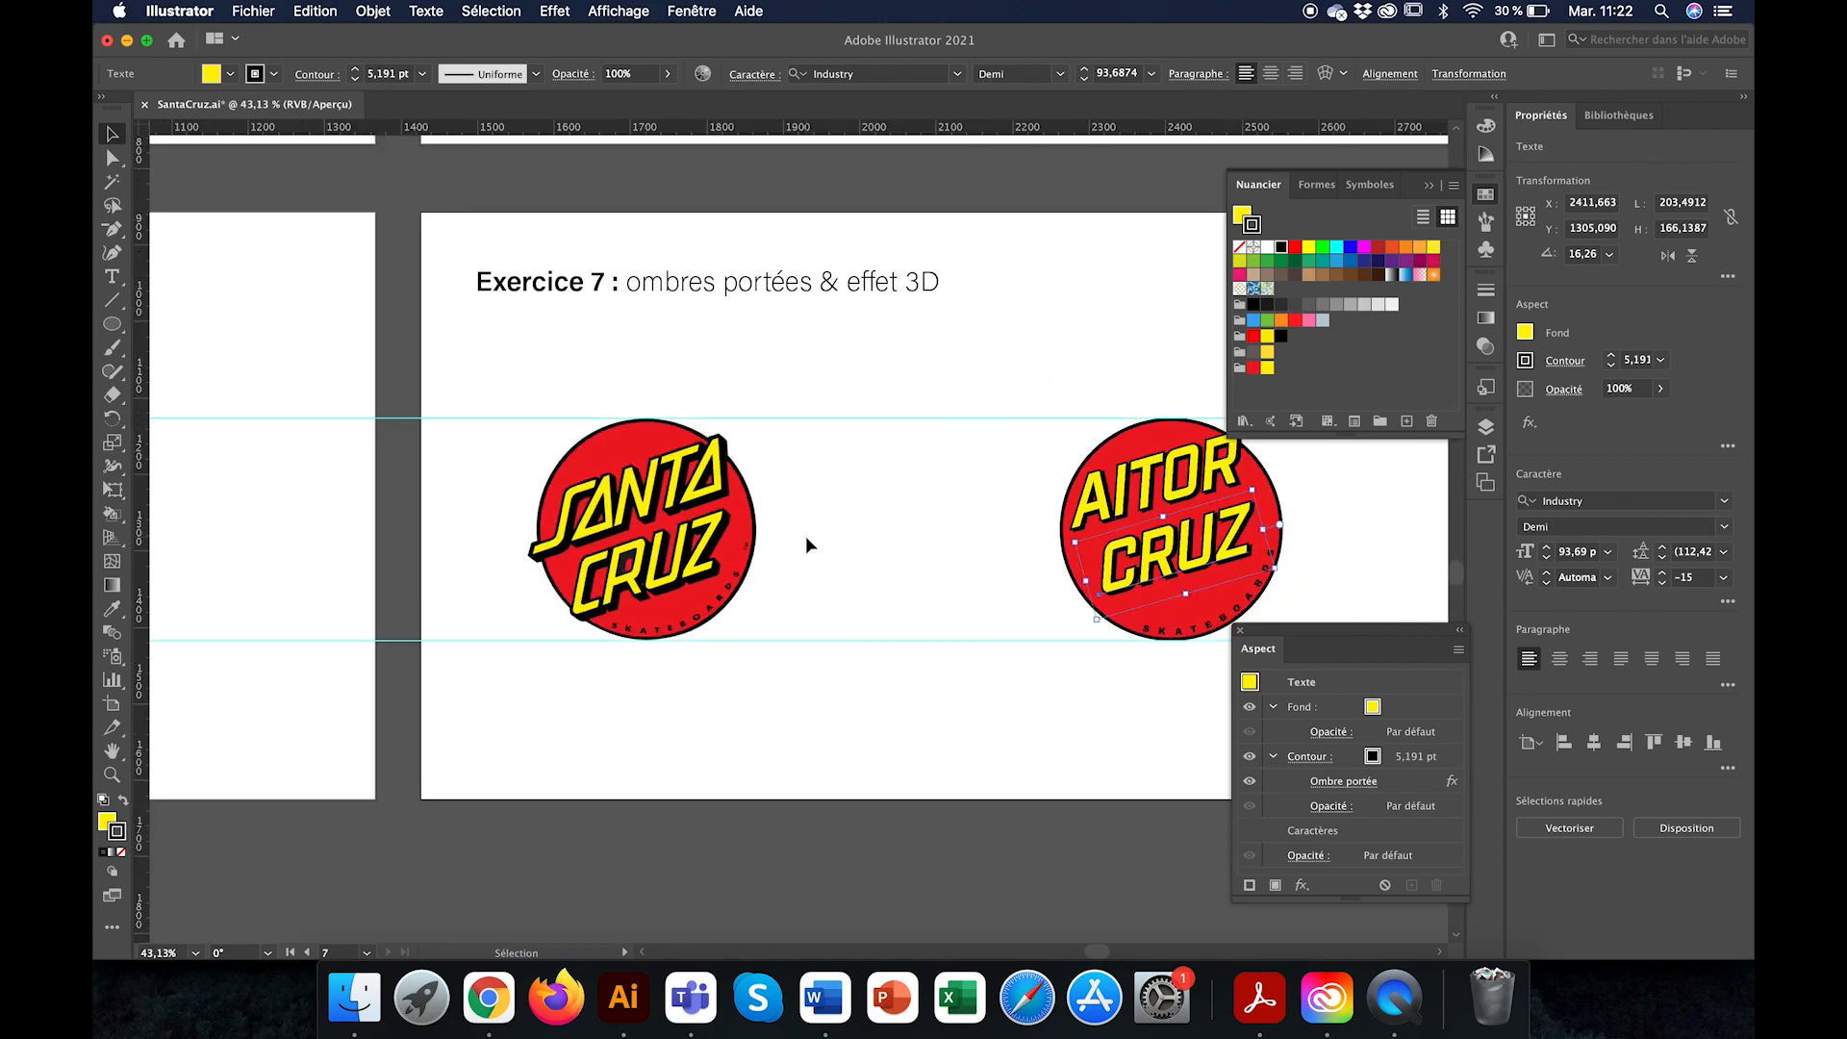
scroll(805, 535, right, 5)
scroll(805, 535, down, 1)
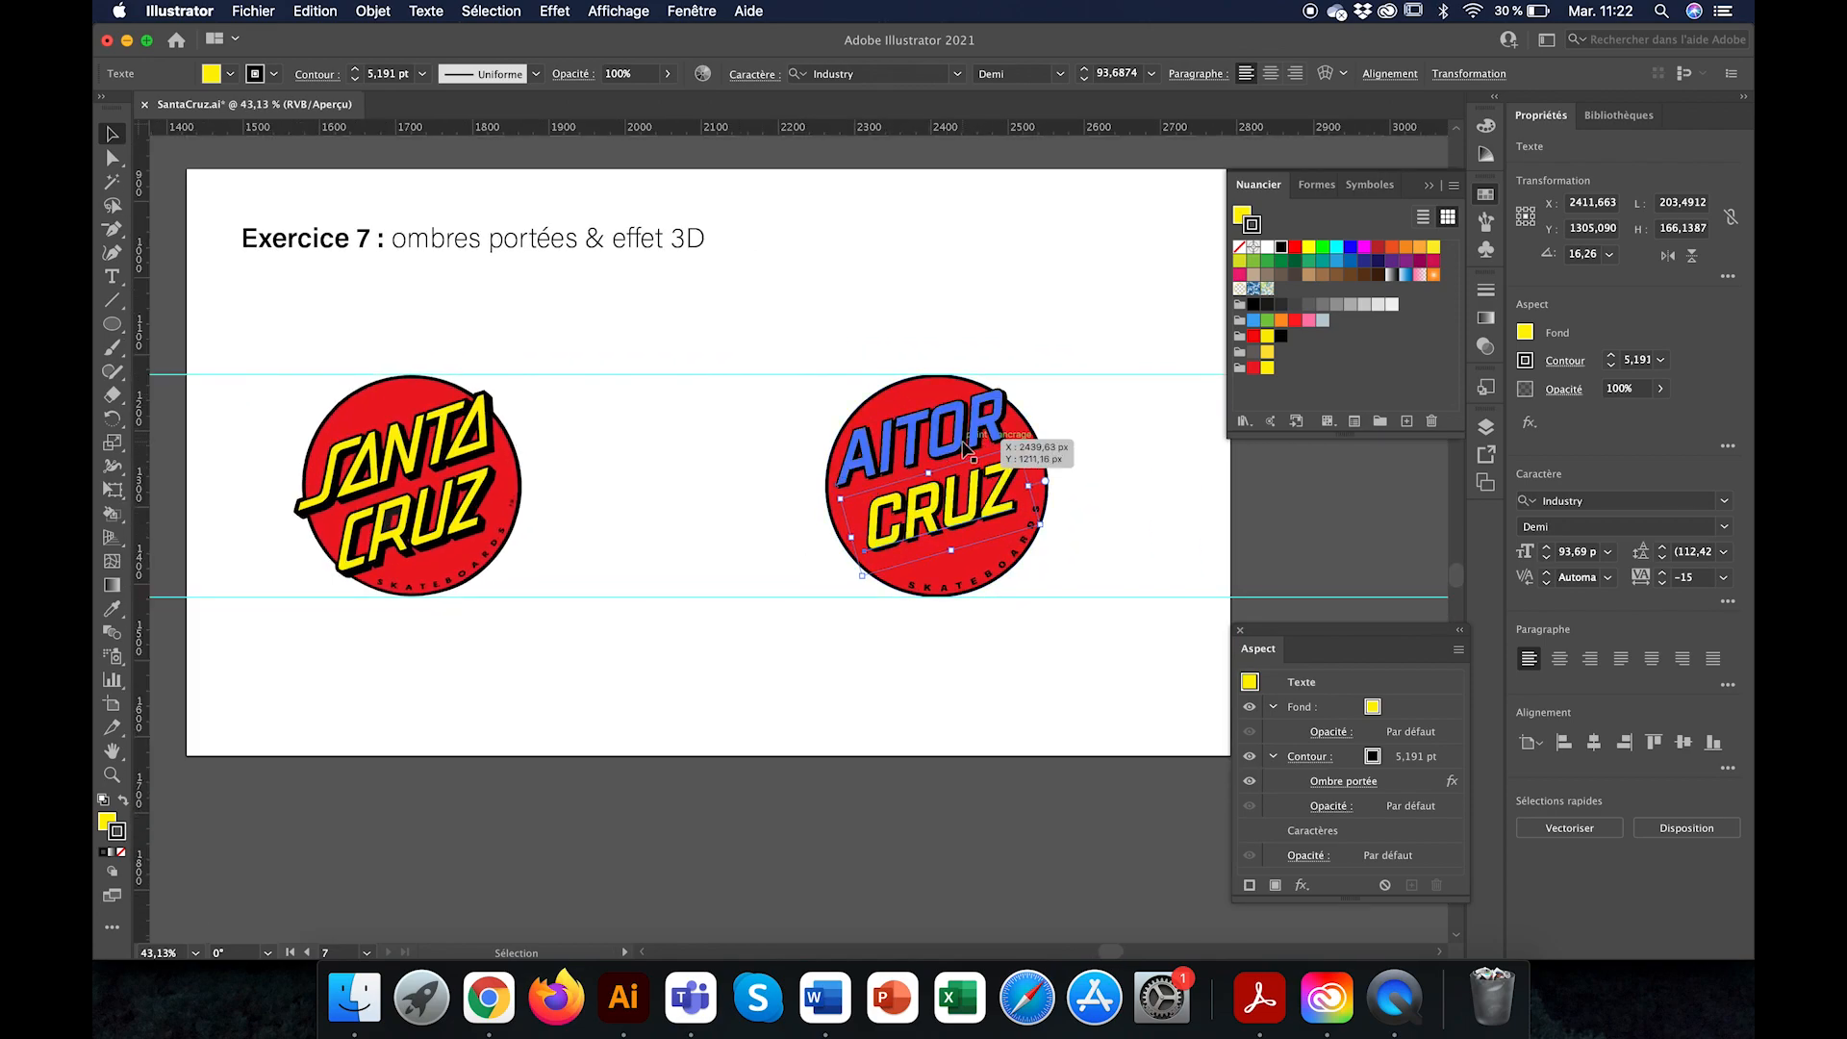
Step: Undo the edits back to the single horizontal name text without a shadow, keeping its 4 pt black outline
key(super+z)
key(super+z)
key(super+z)
key(super+z)
key(super+z)
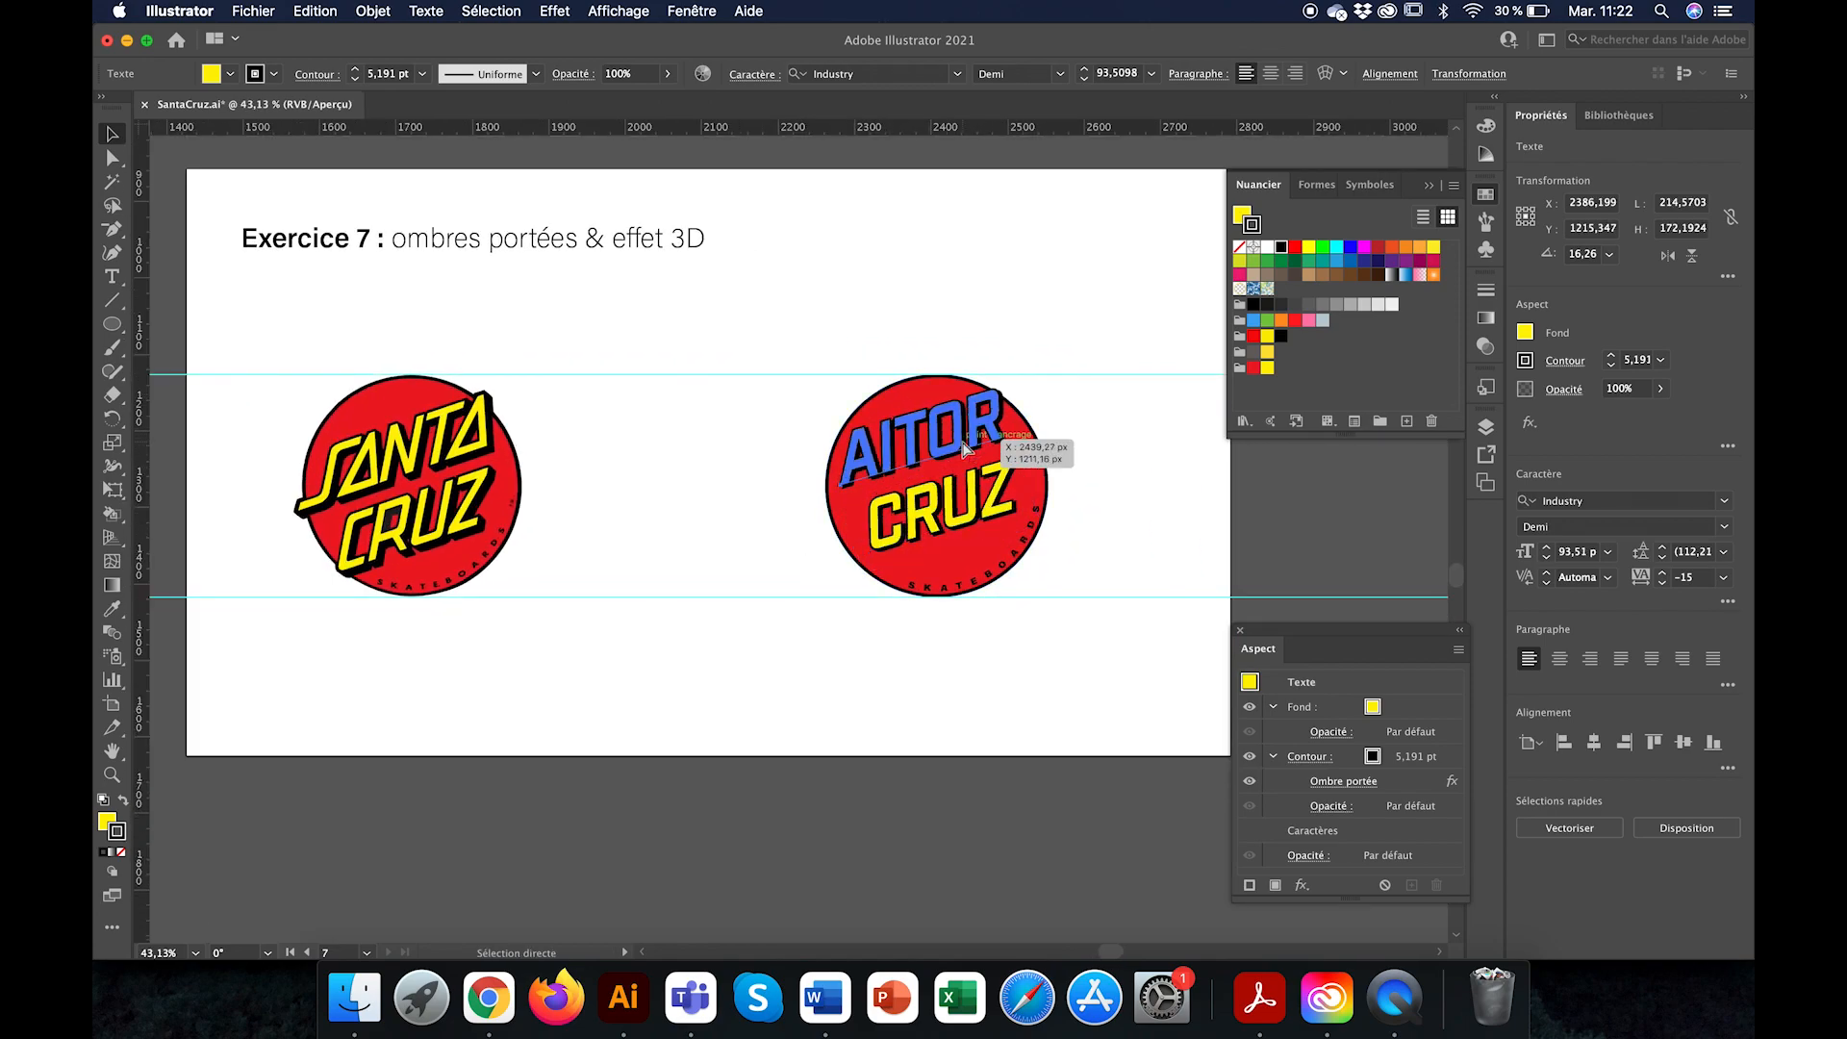
key(super+z)
key(super+z)
key(super+z)
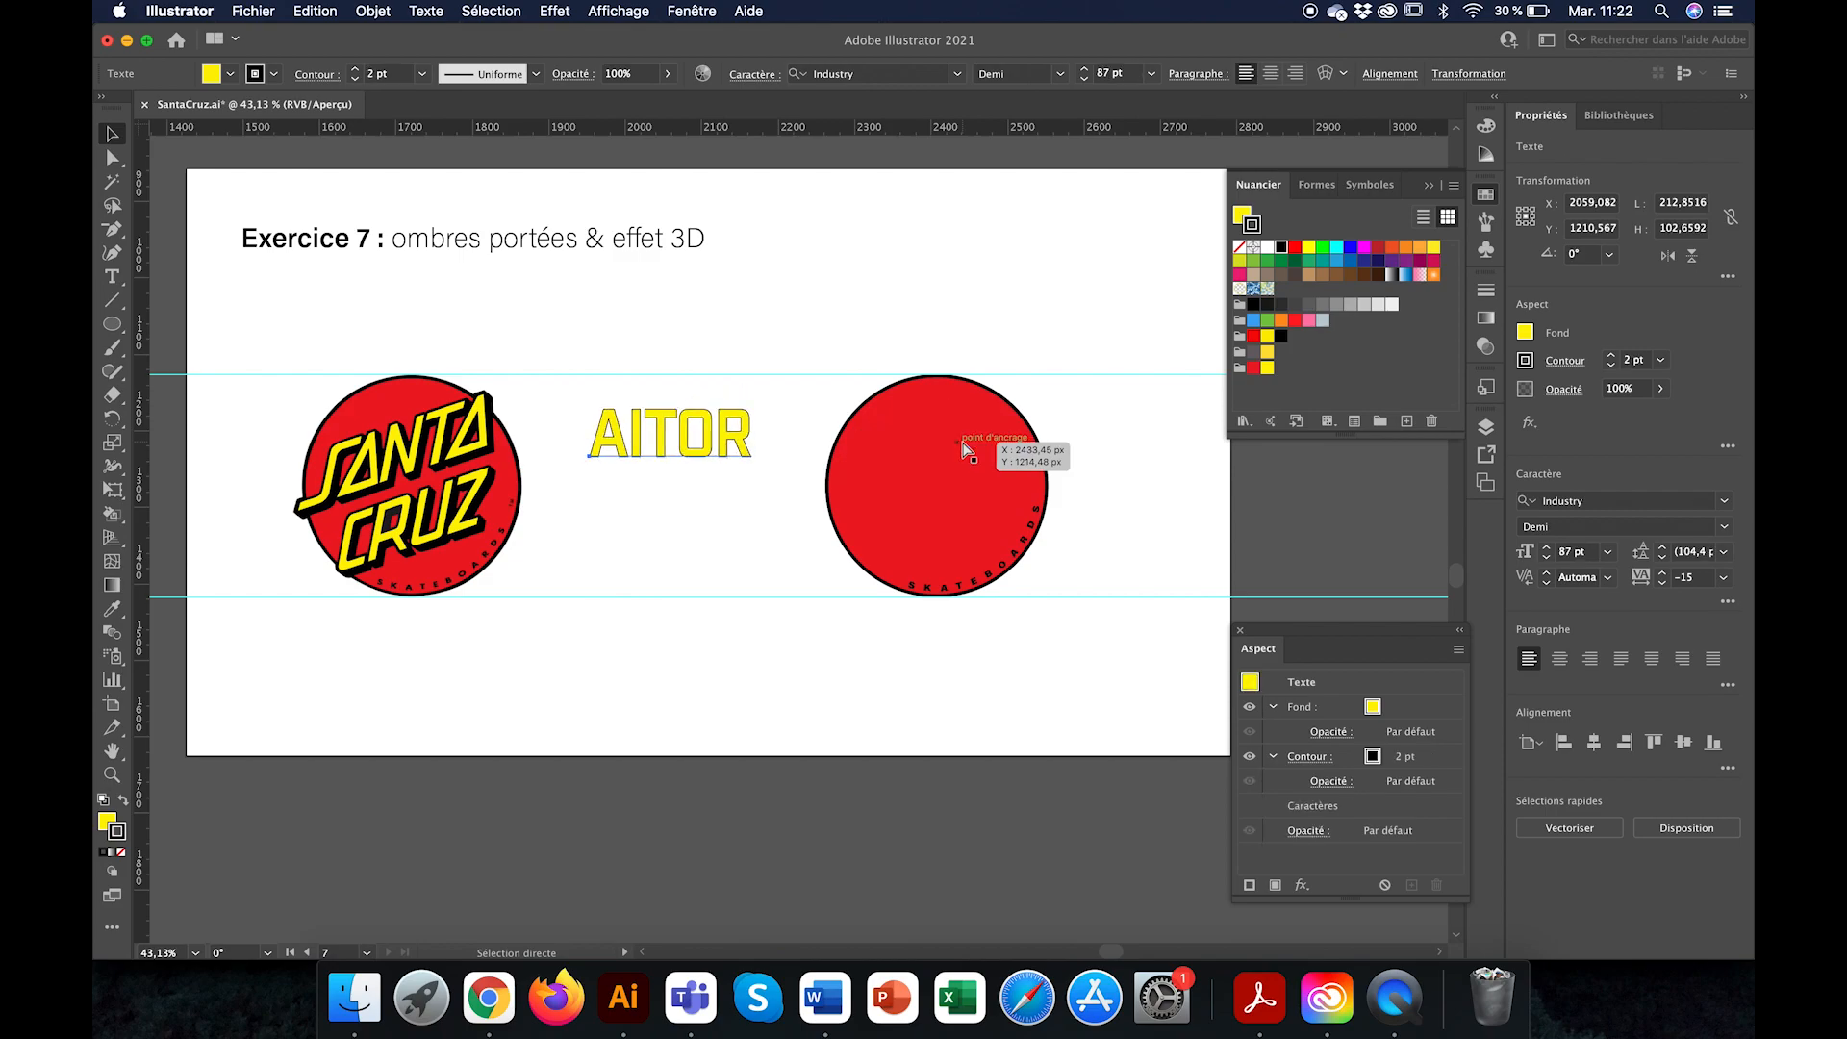
key(super+z)
key(super+z)
key(super+z)
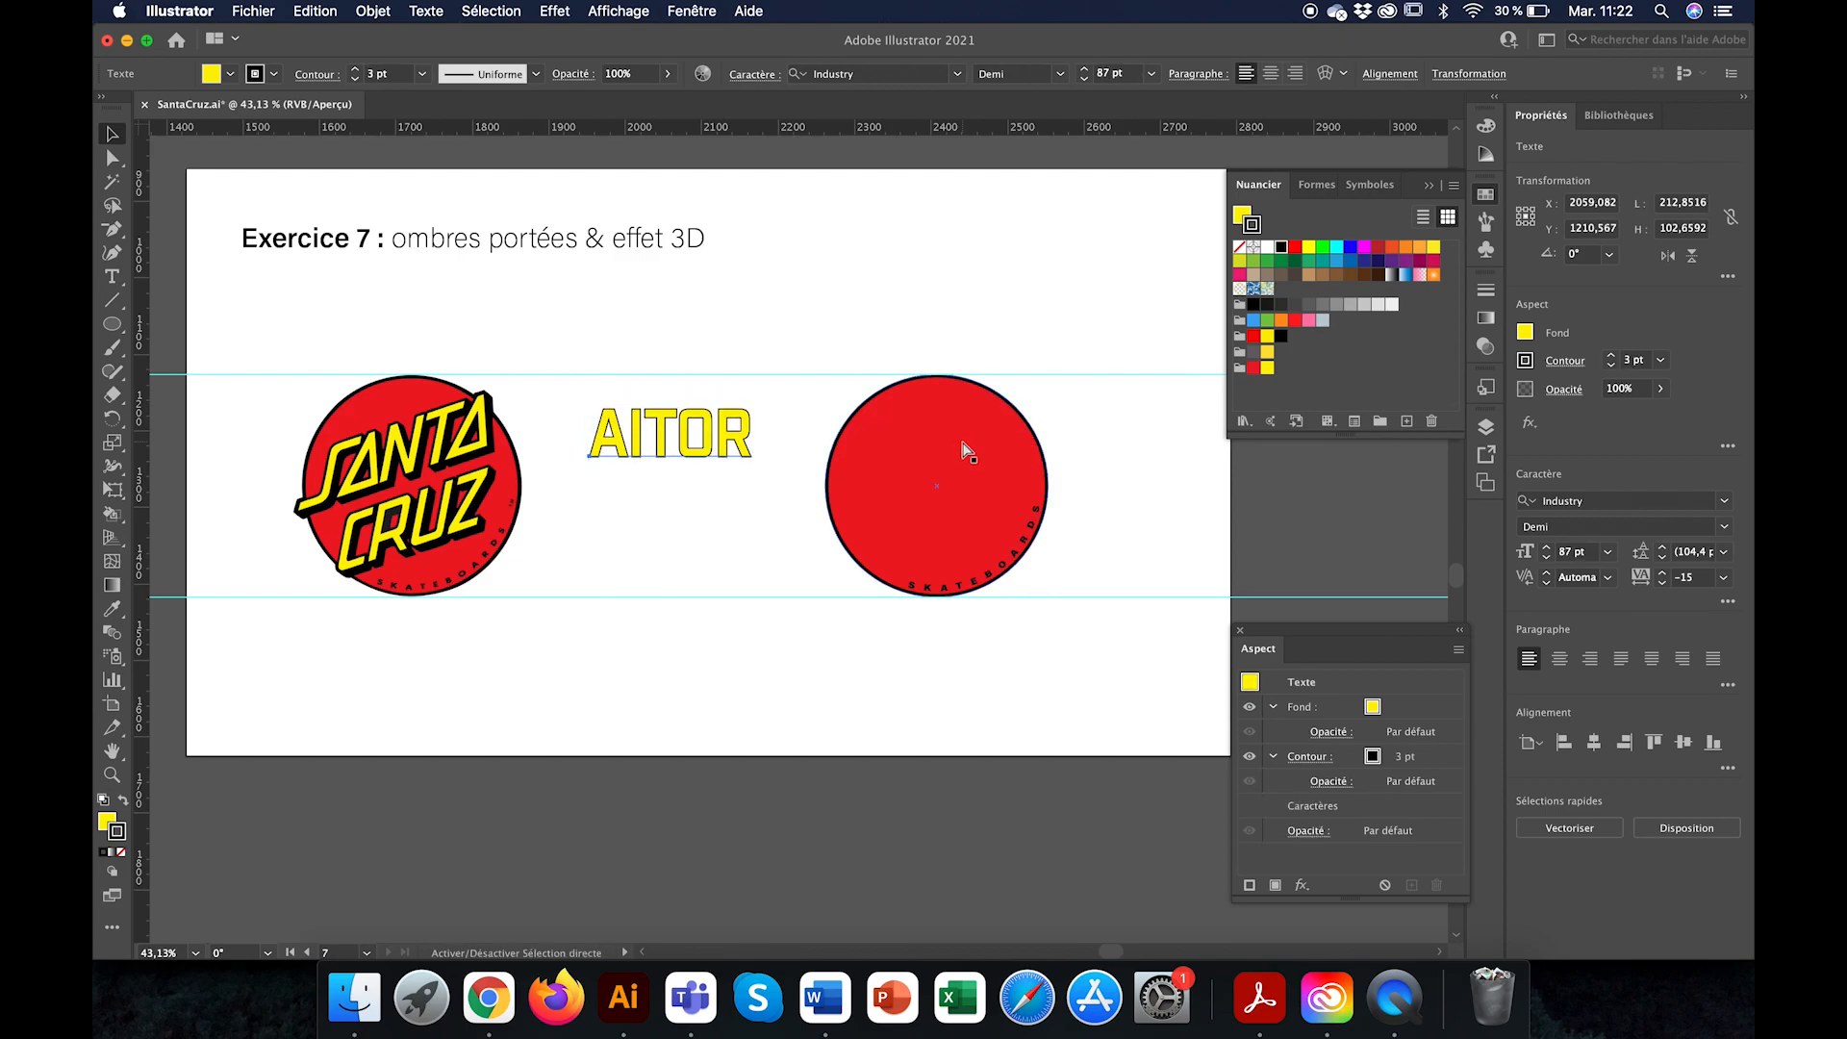
key(super+z)
key(super+z)
key(super+z)
key(super+z)
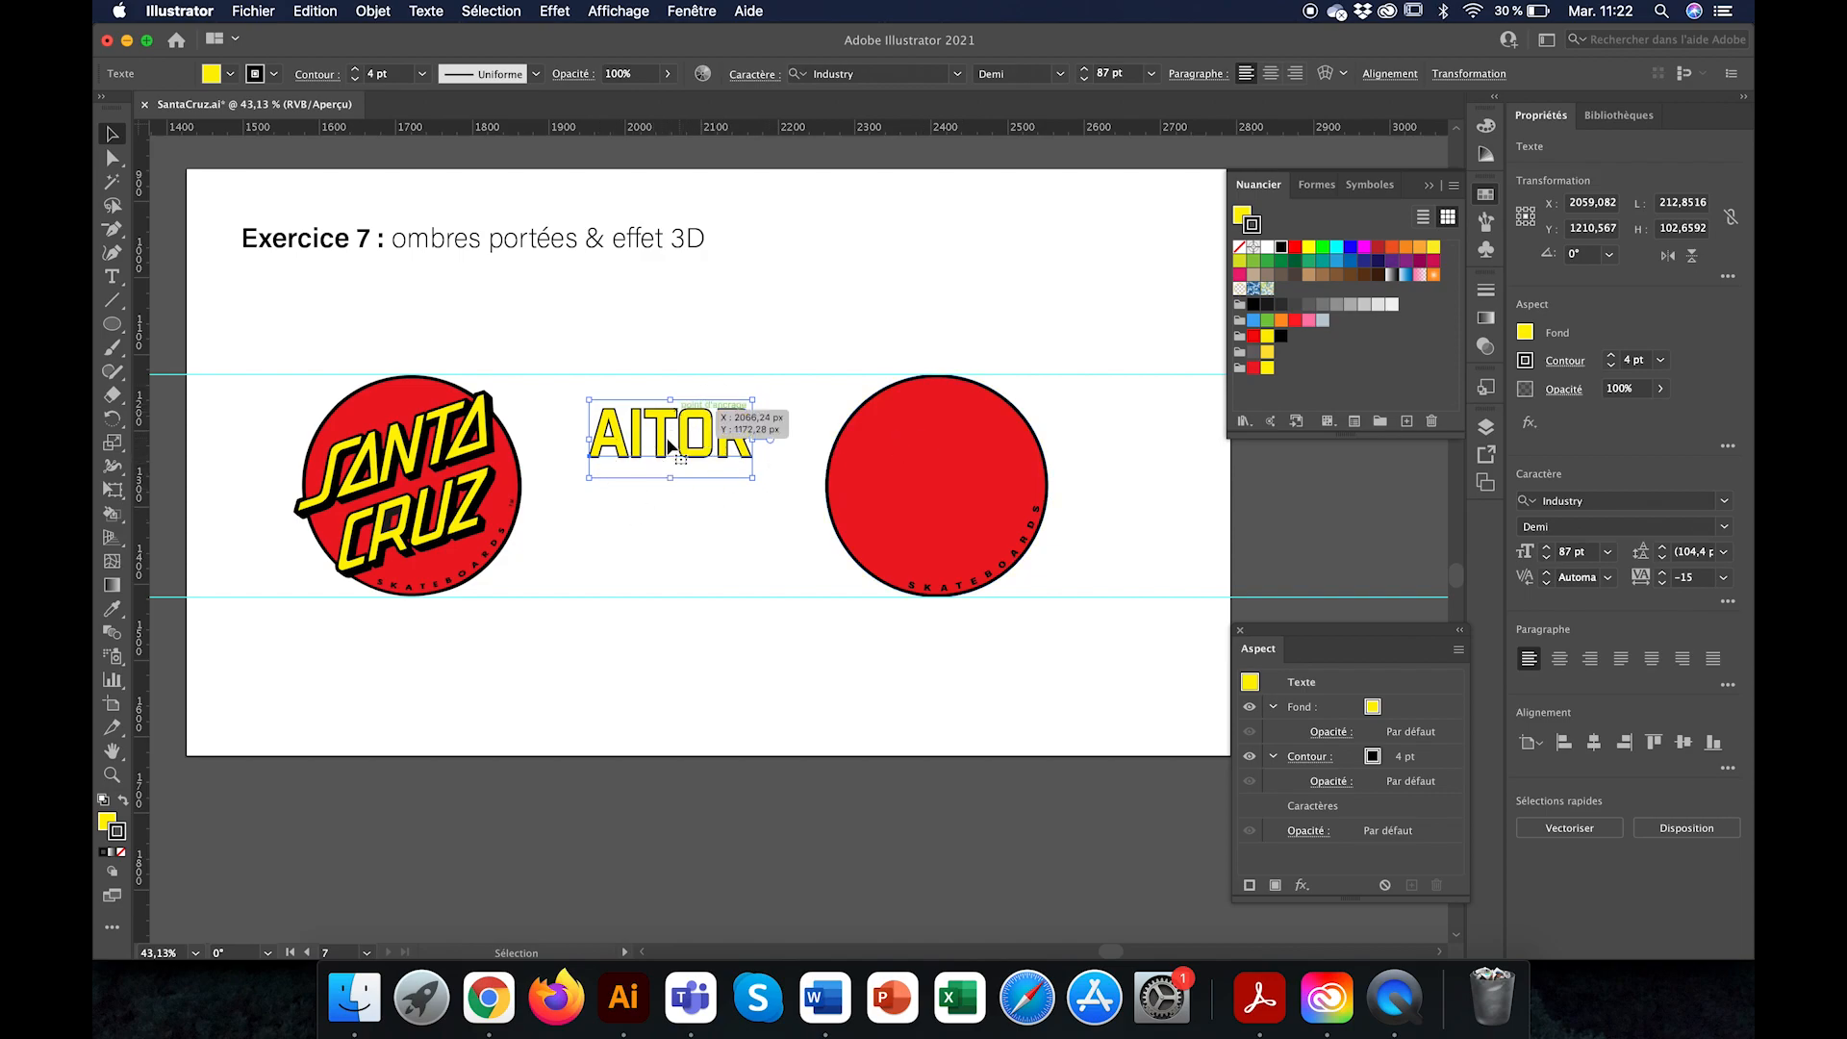
Step: Preview a 3D Extrude & Bevel effect on the name text, with custom rotation angles of 10°, 15° and 2°
scroll(717, 464, up, 3)
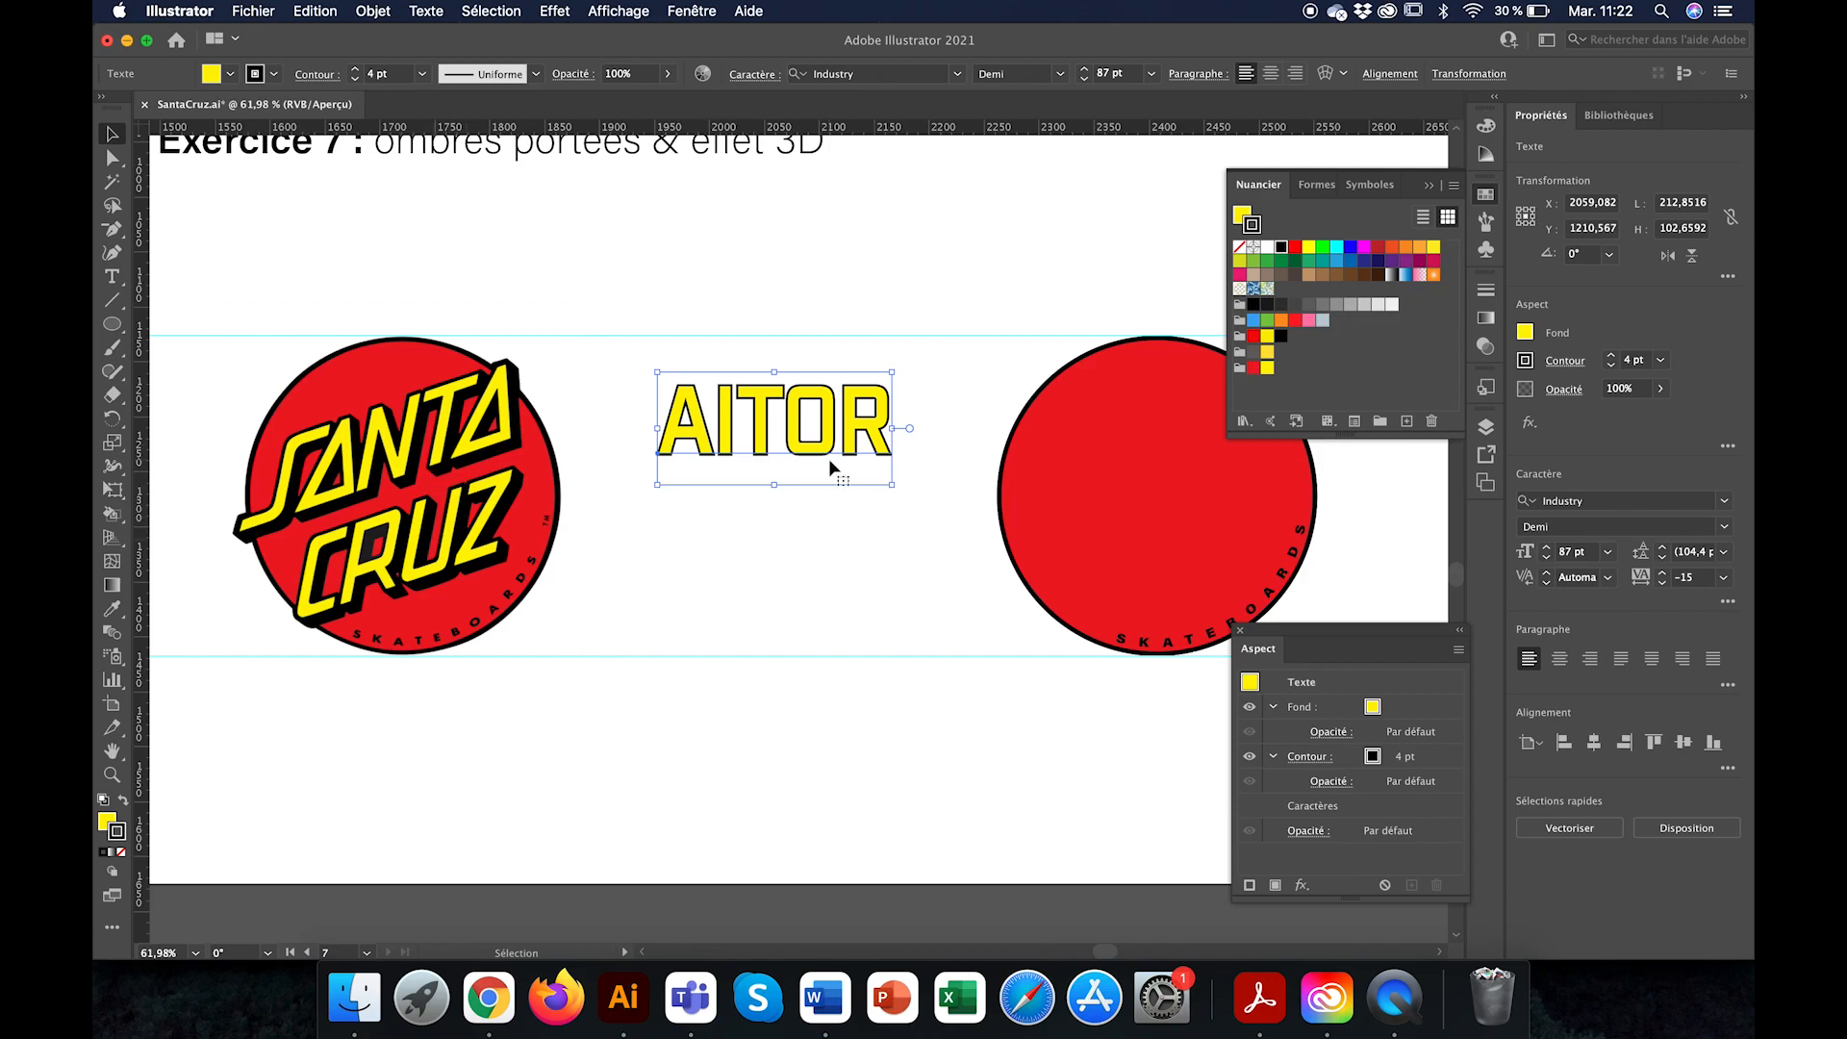
scroll(829, 467, up, 3)
scroll(829, 467, left, 3)
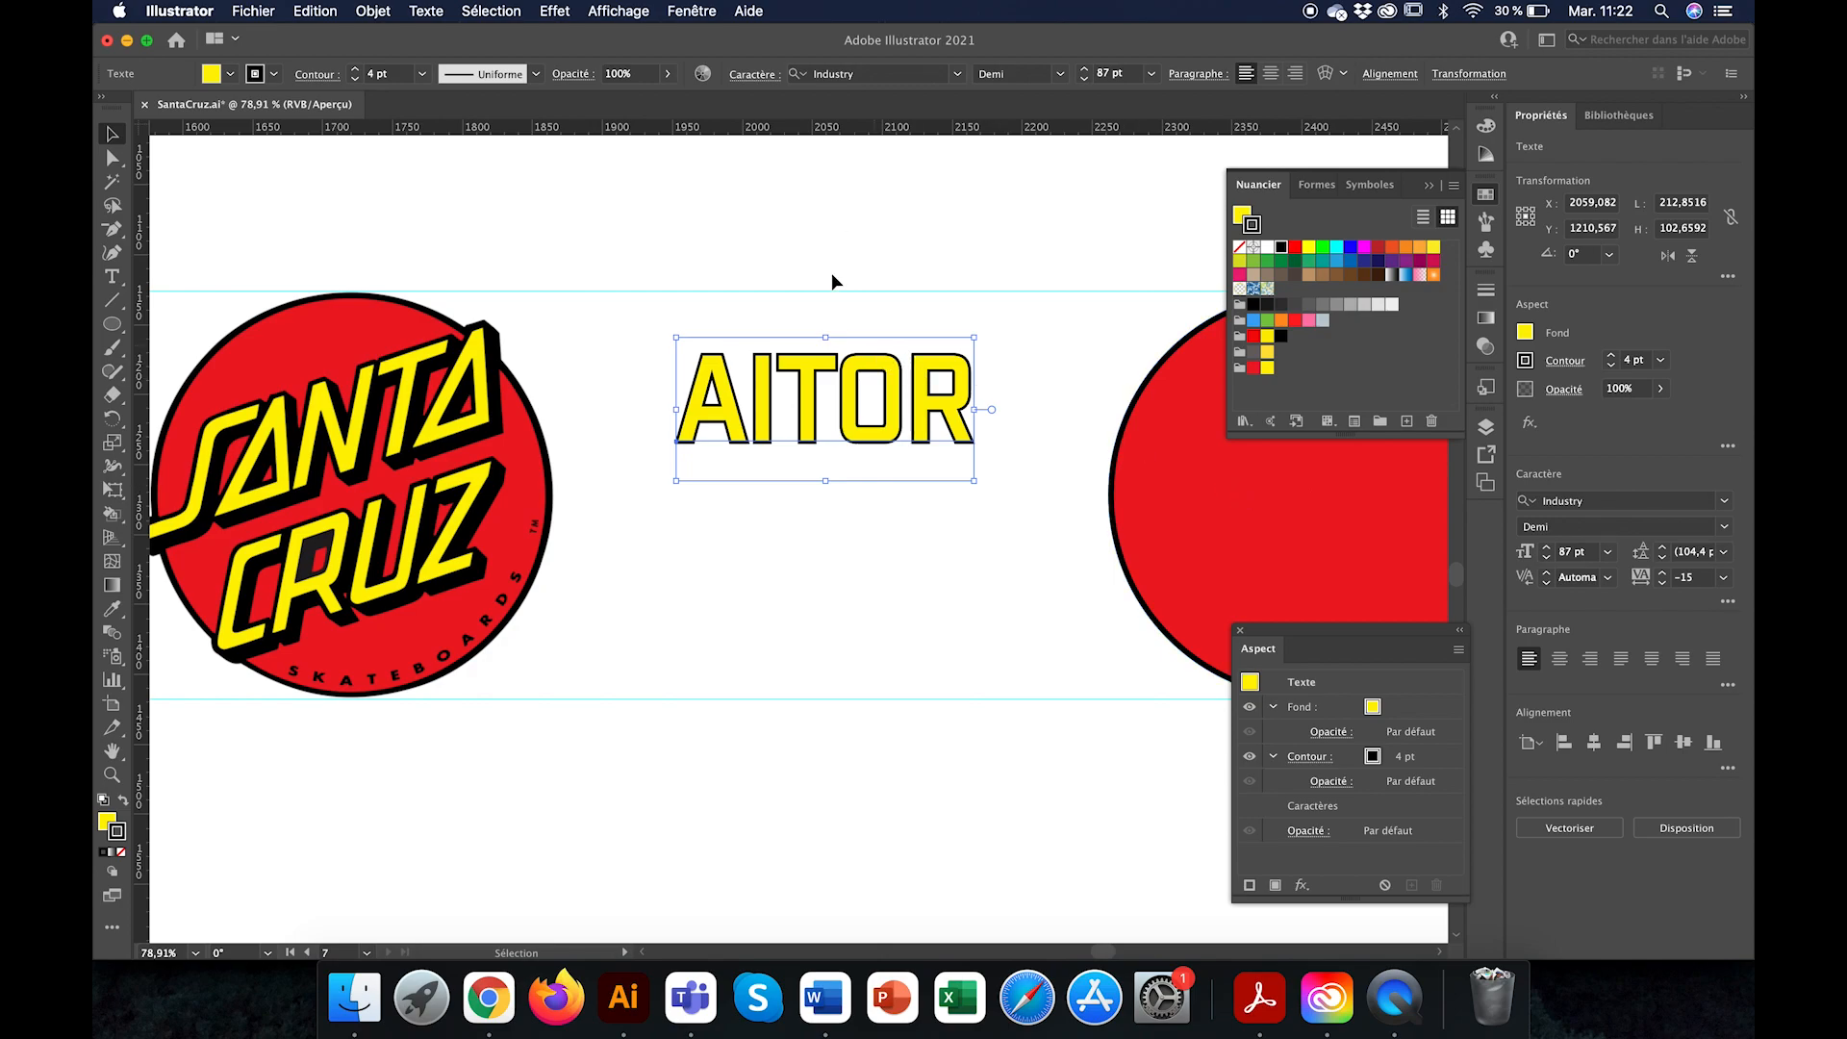
click(555, 11)
mouse_move(598, 140)
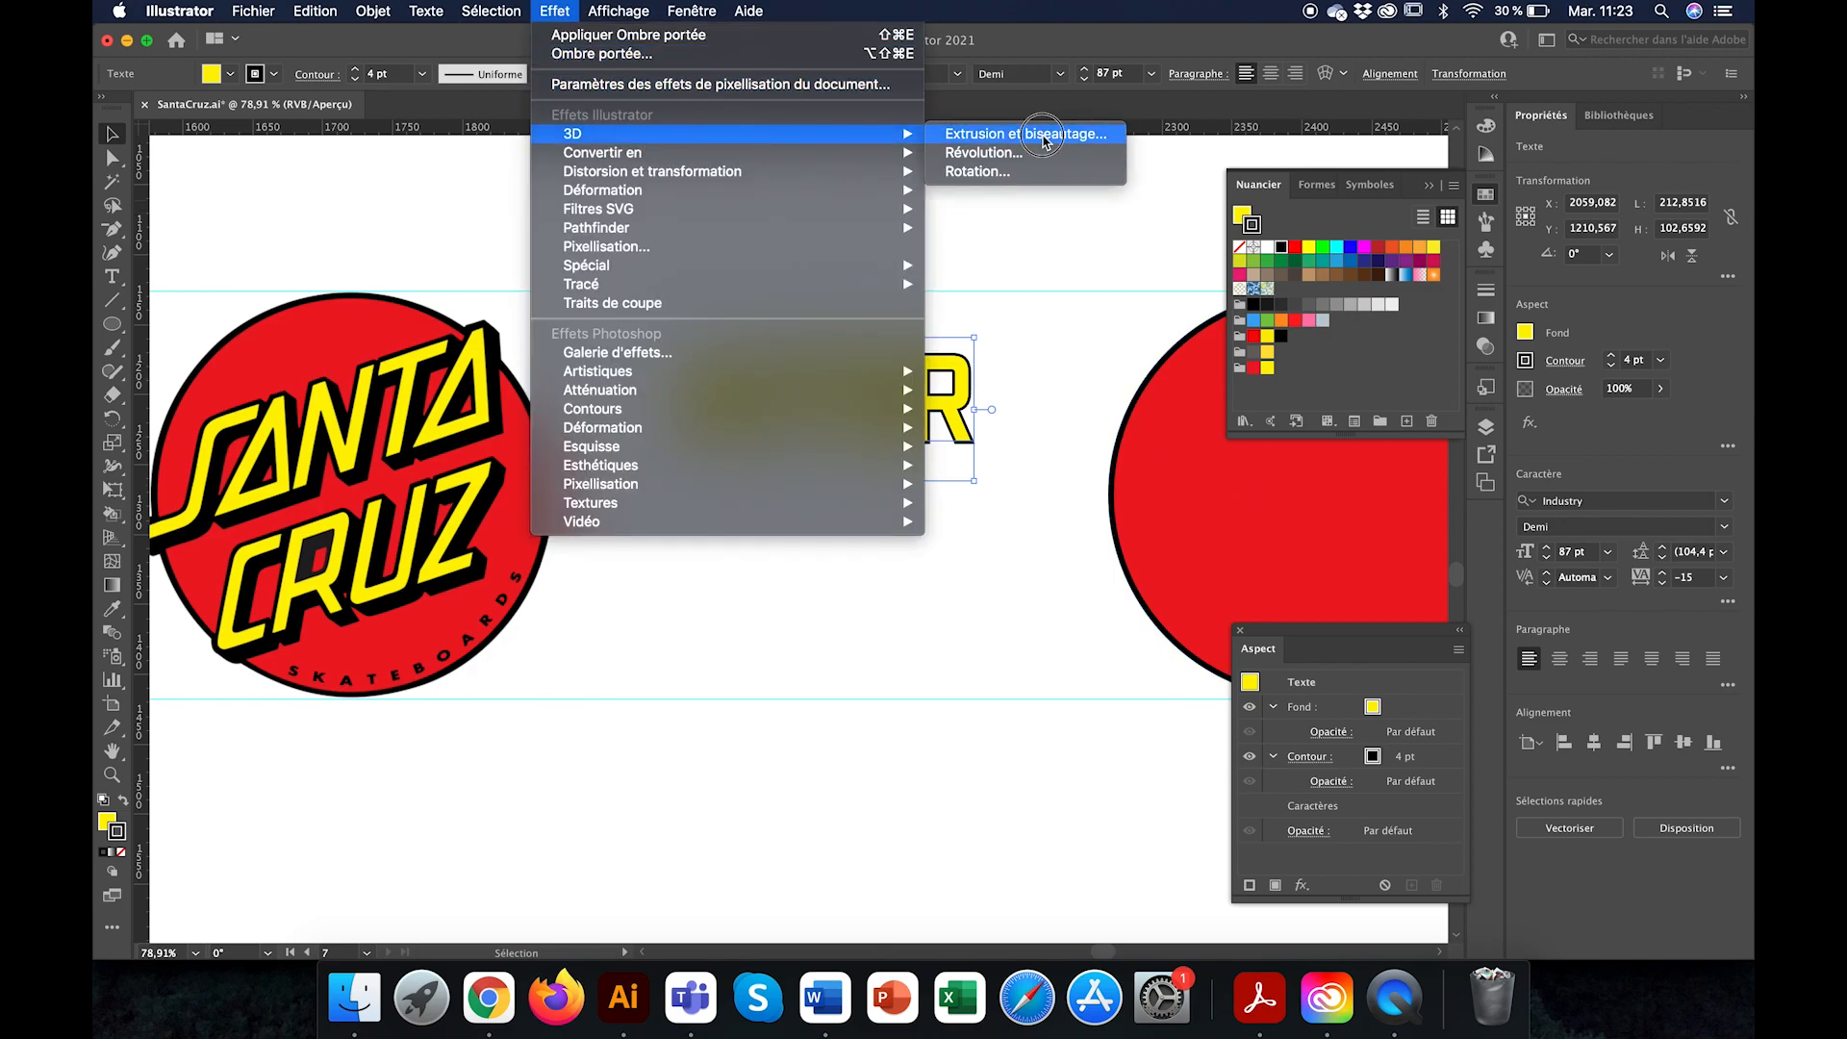
click(1045, 137)
drag(867, 114, 1505, 80)
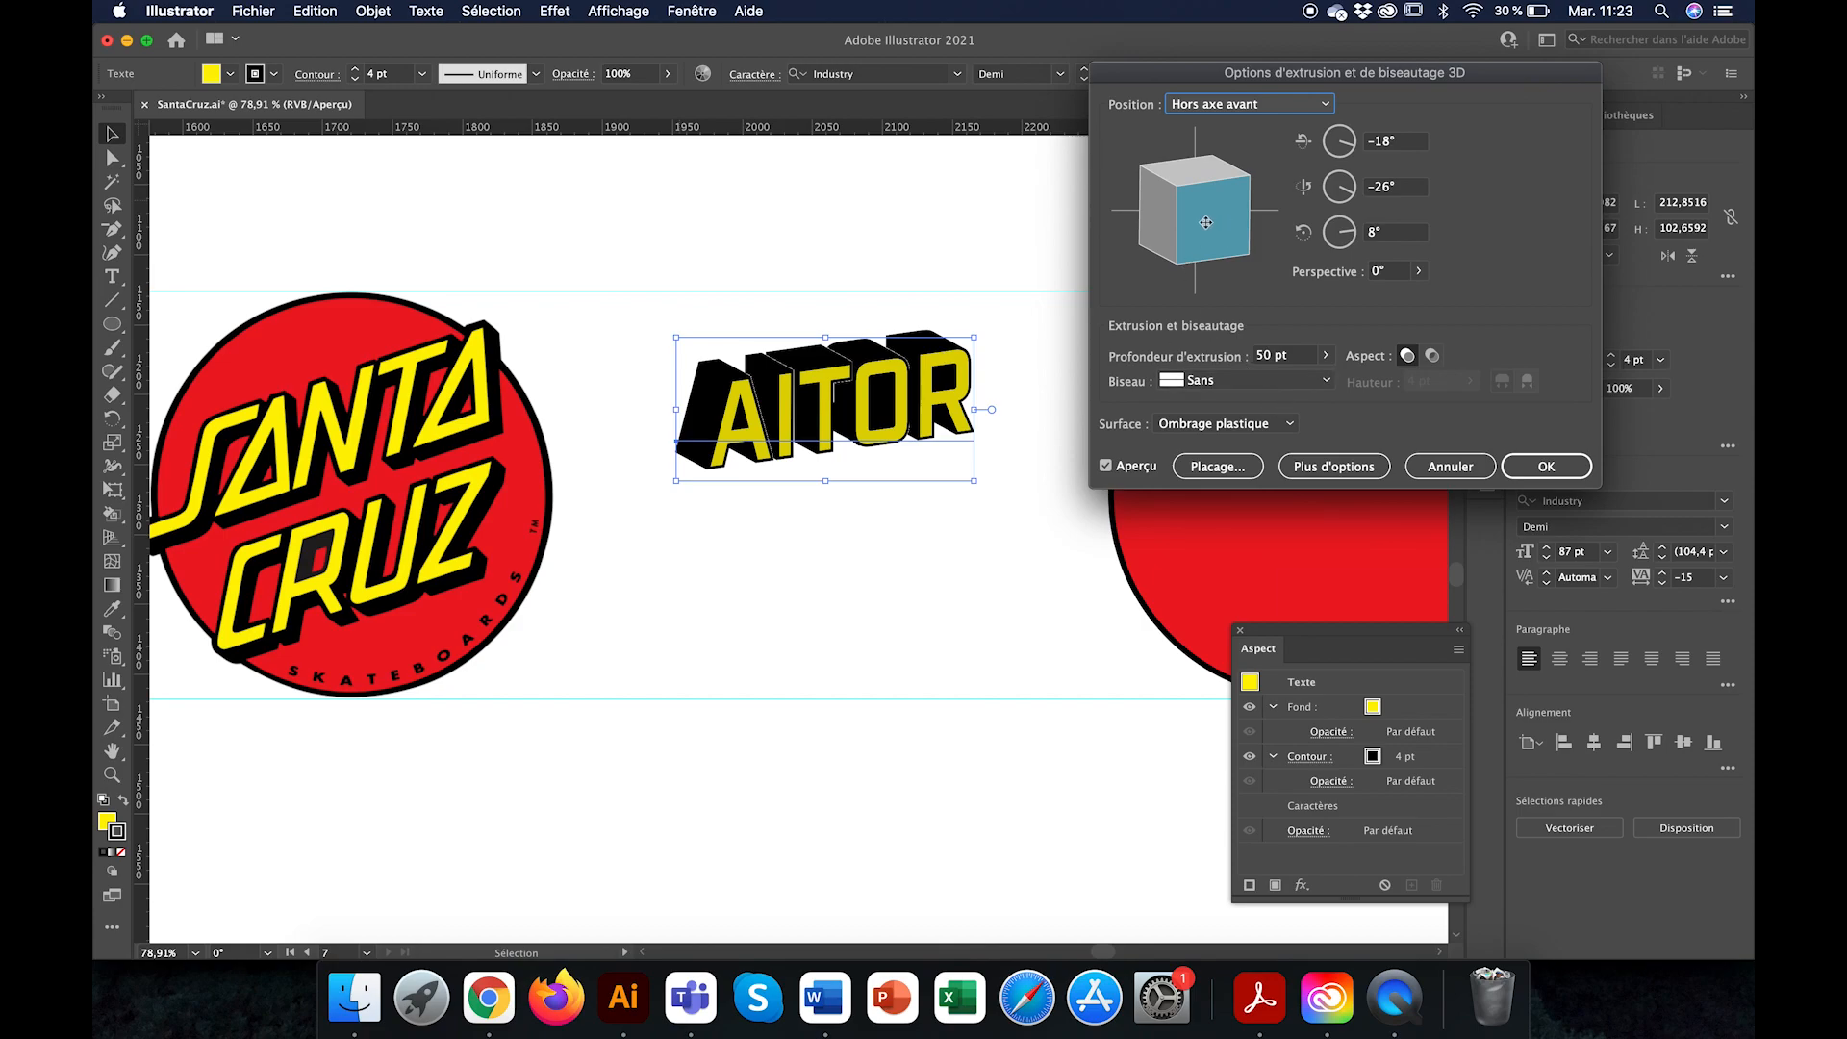
drag(1205, 222, 1163, 196)
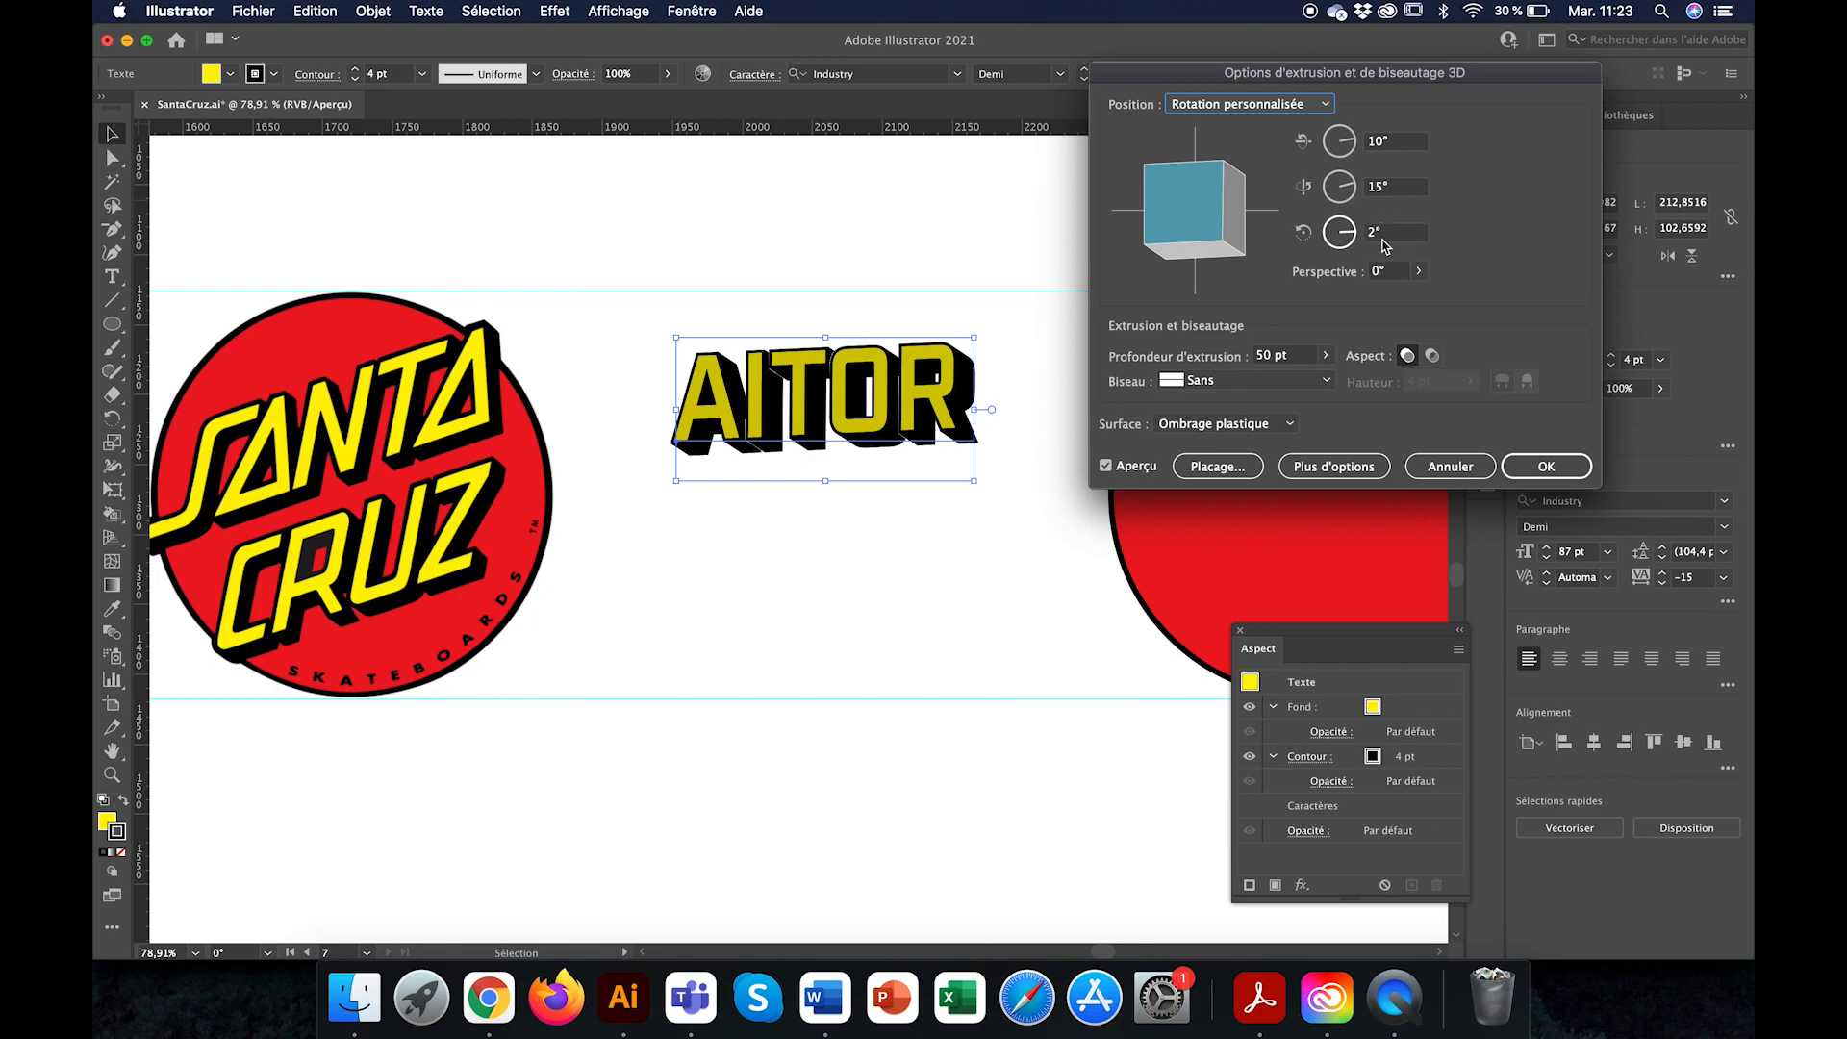
Step: Set the extrusion's rotation around the Z axis to 16° so the name text slants upward
click(1381, 237)
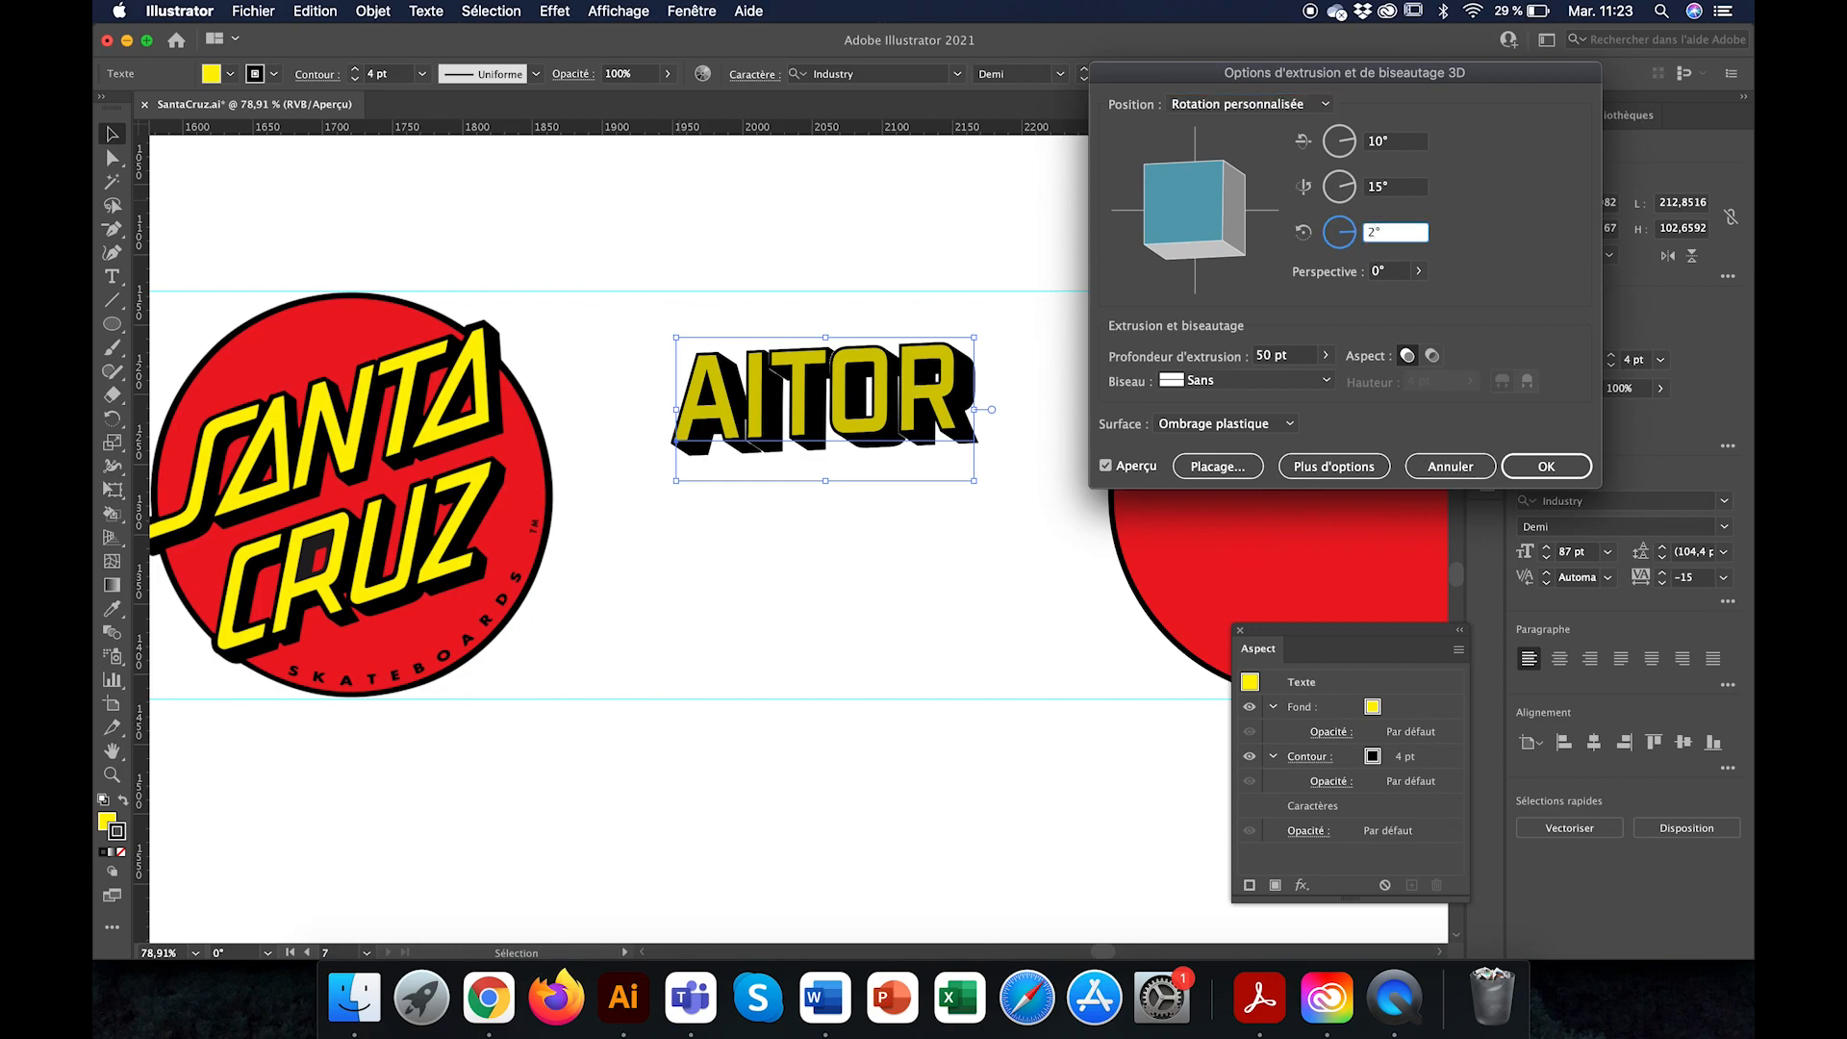
key(Up)
key(Up)
key(Up)
key(Up)
key(Up)
key(Up)
key(Up)
key(Up)
key(Up)
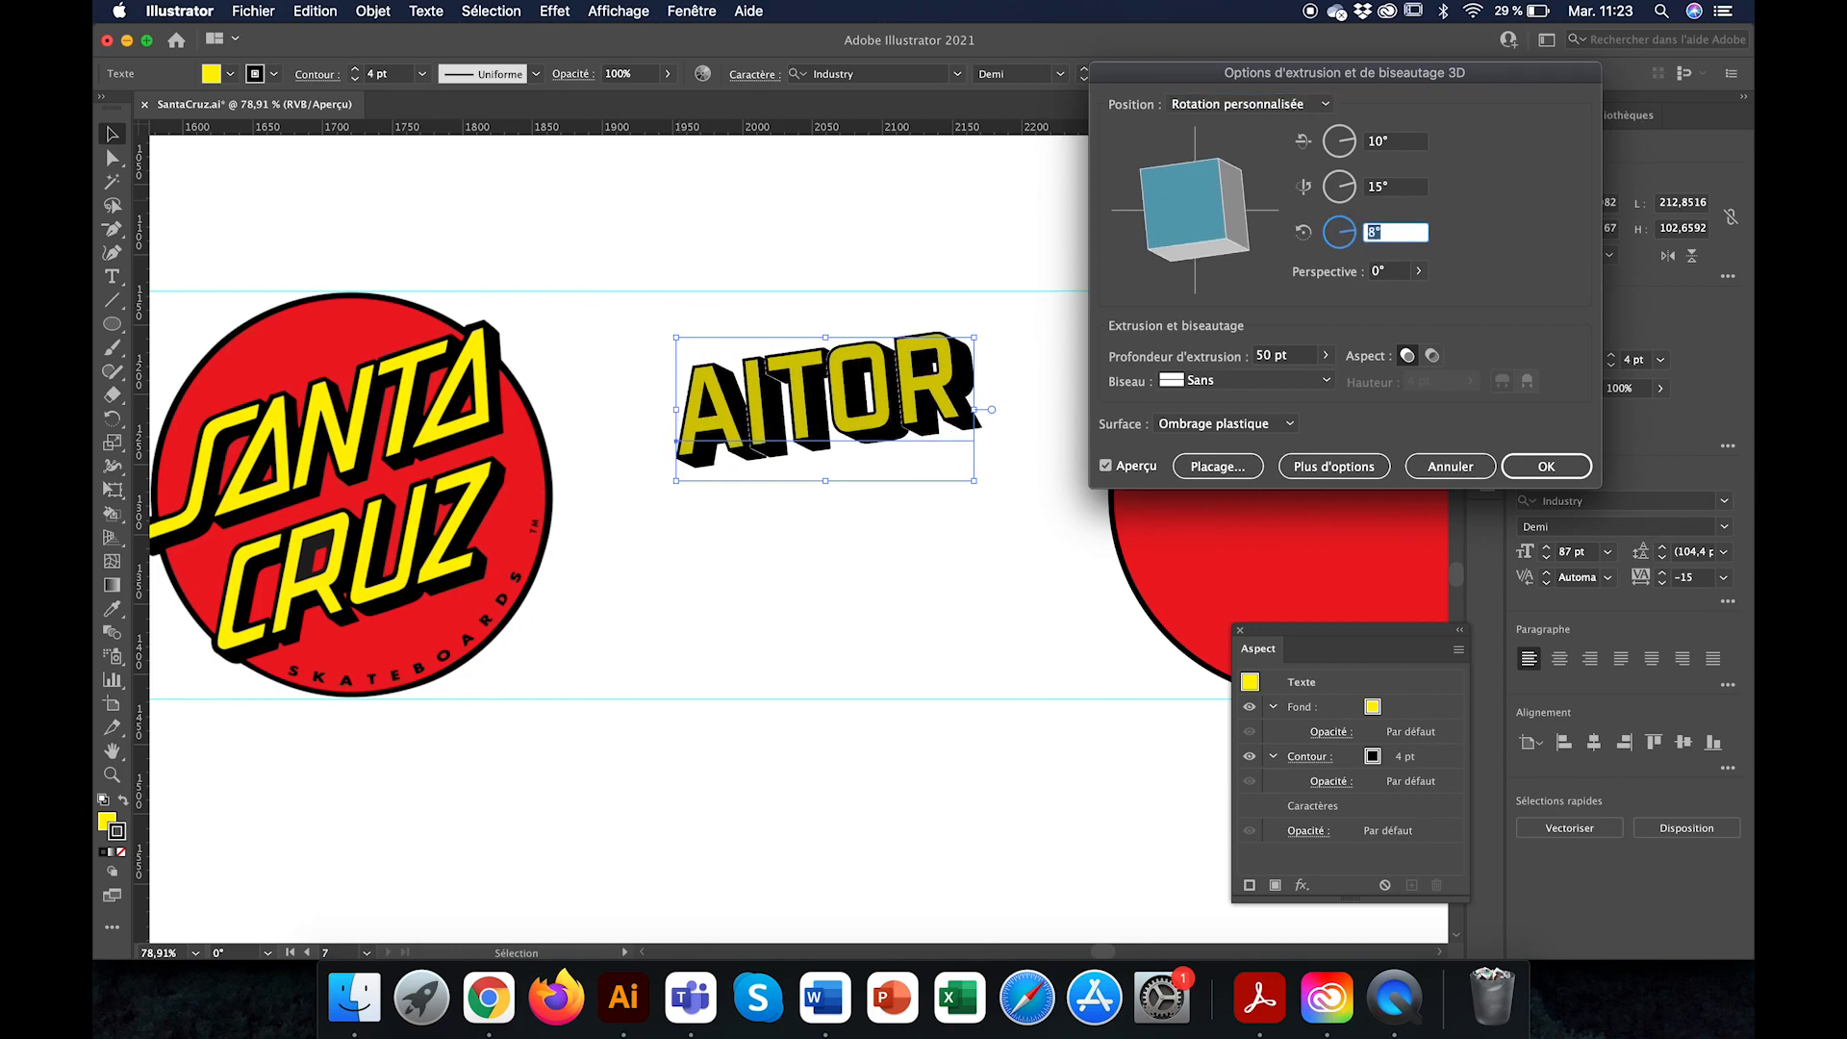
key(Up)
key(Up)
key(Up)
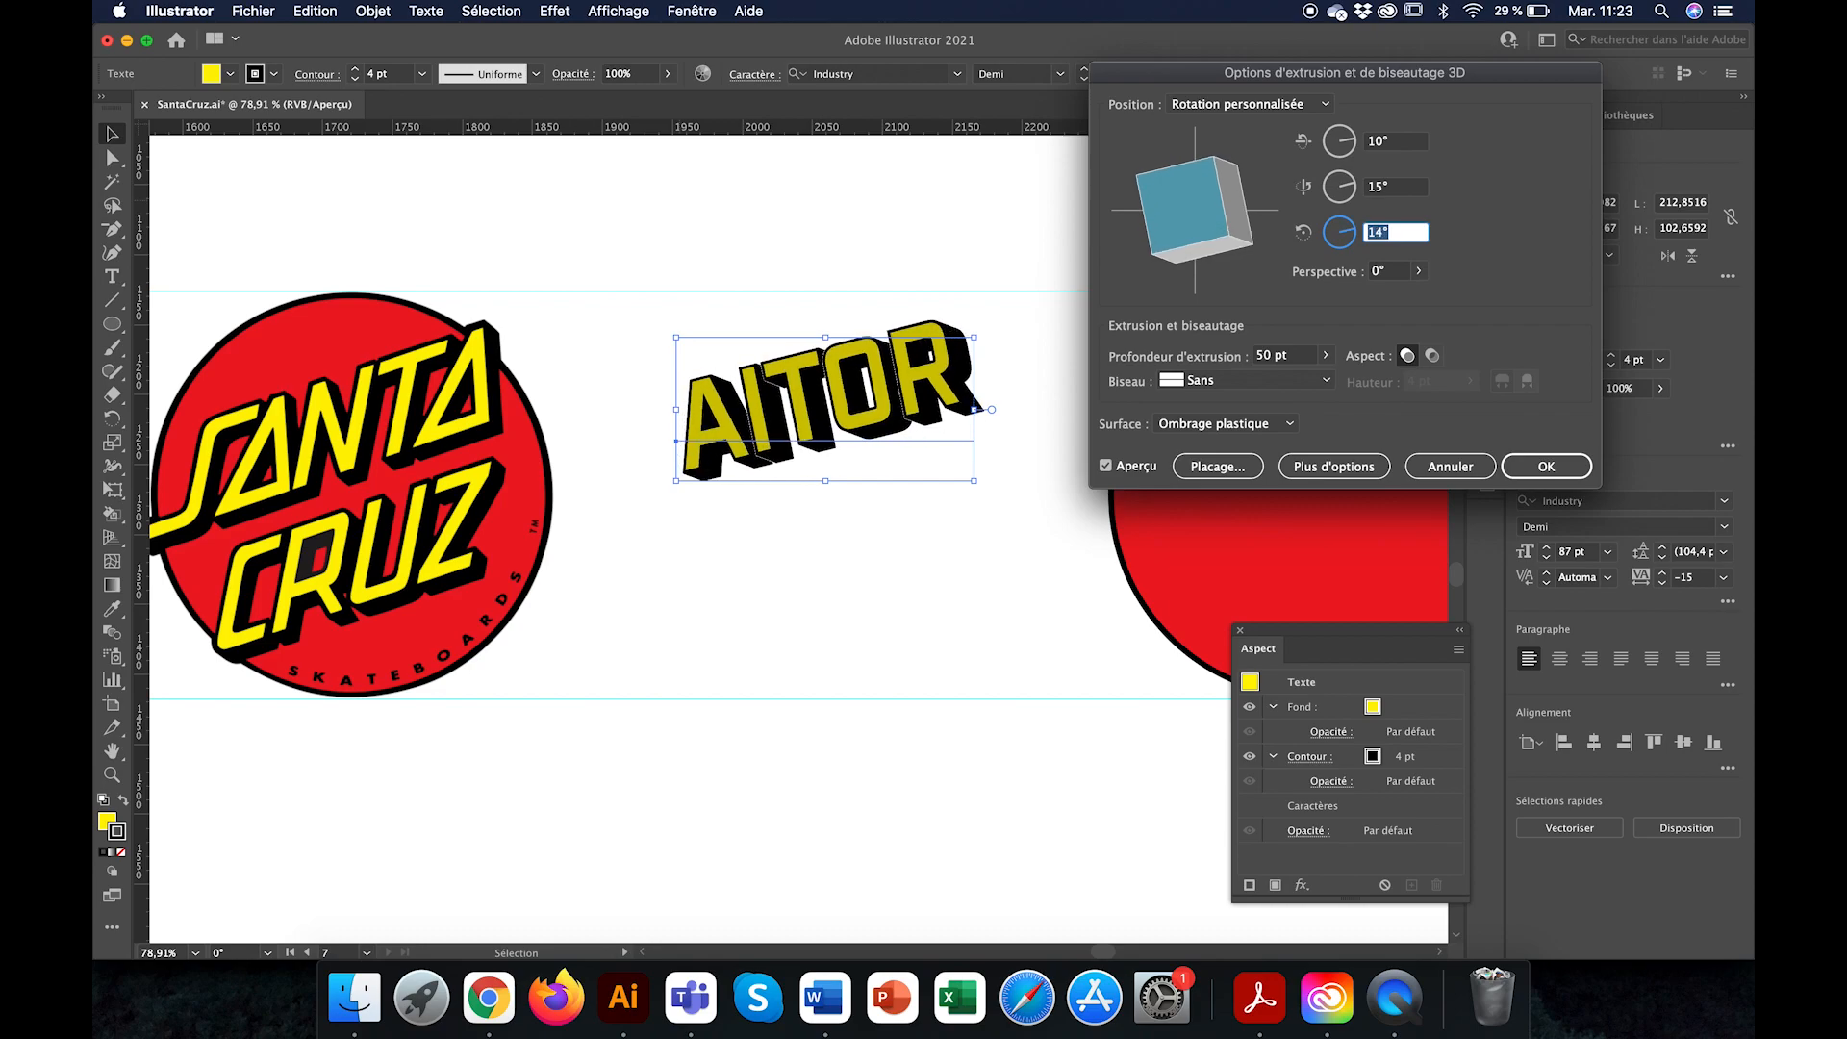
key(Up)
key(Up)
key(Up)
key(Down)
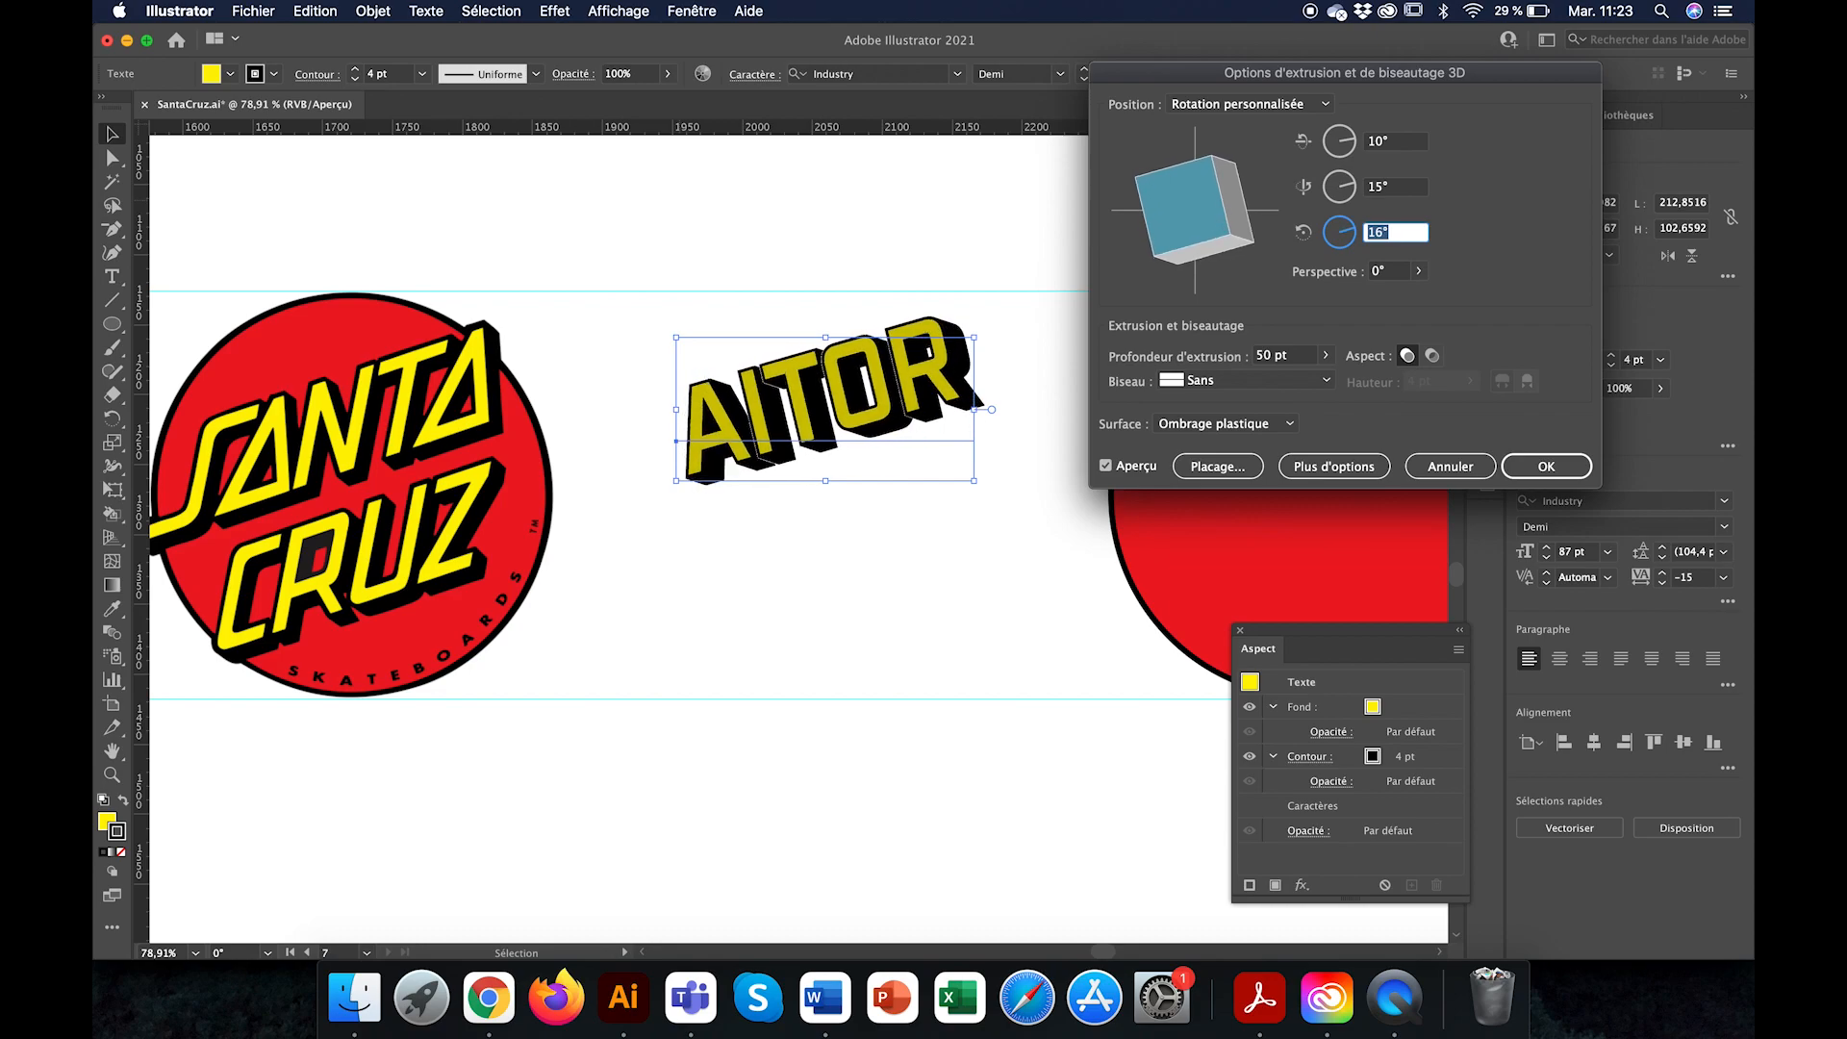
Step: Set the extrusion's rotation around the Y axis to 10°
click(1379, 190)
key(Up)
key(Up)
key(Up)
key(Up)
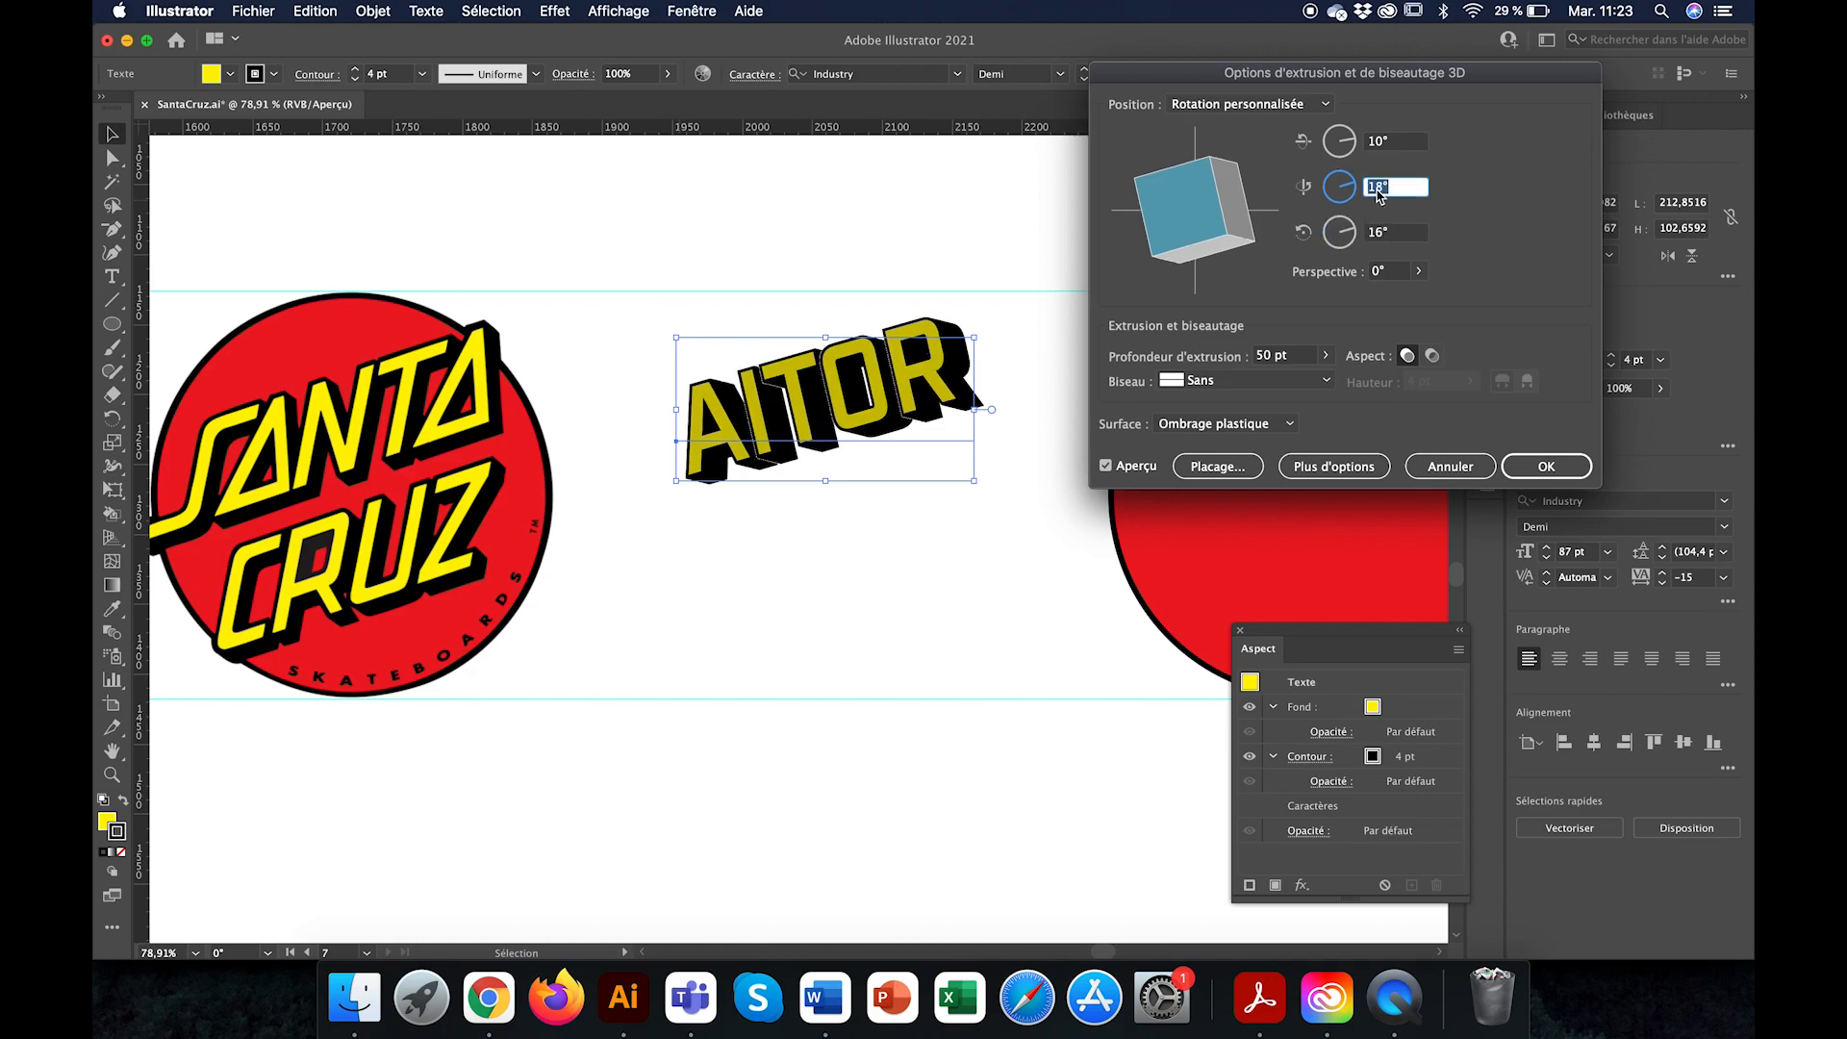
key(Down)
key(Down)
key(Down)
key(Down)
key(Down)
key(Down)
key(Down)
key(Down)
key(Down)
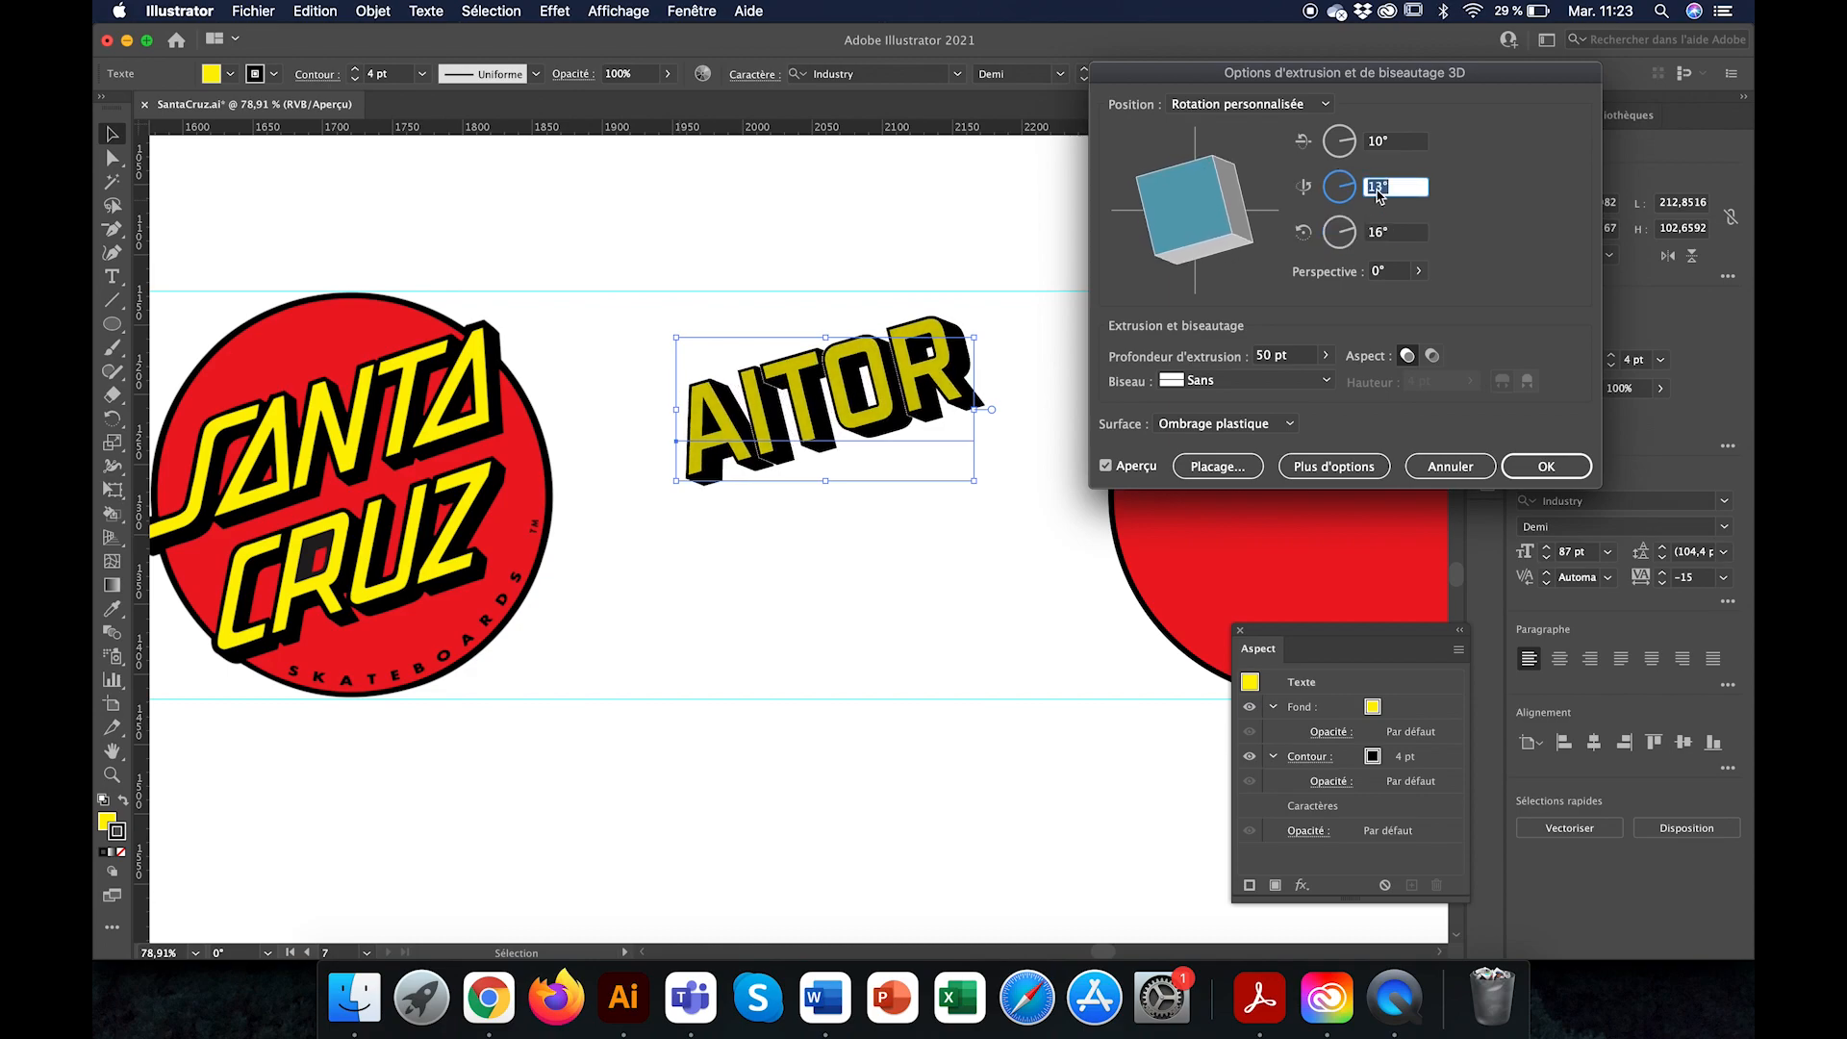
Step: Set the extrusion depth to 25 pt and apply the 3D effect to the name text
click(1268, 356)
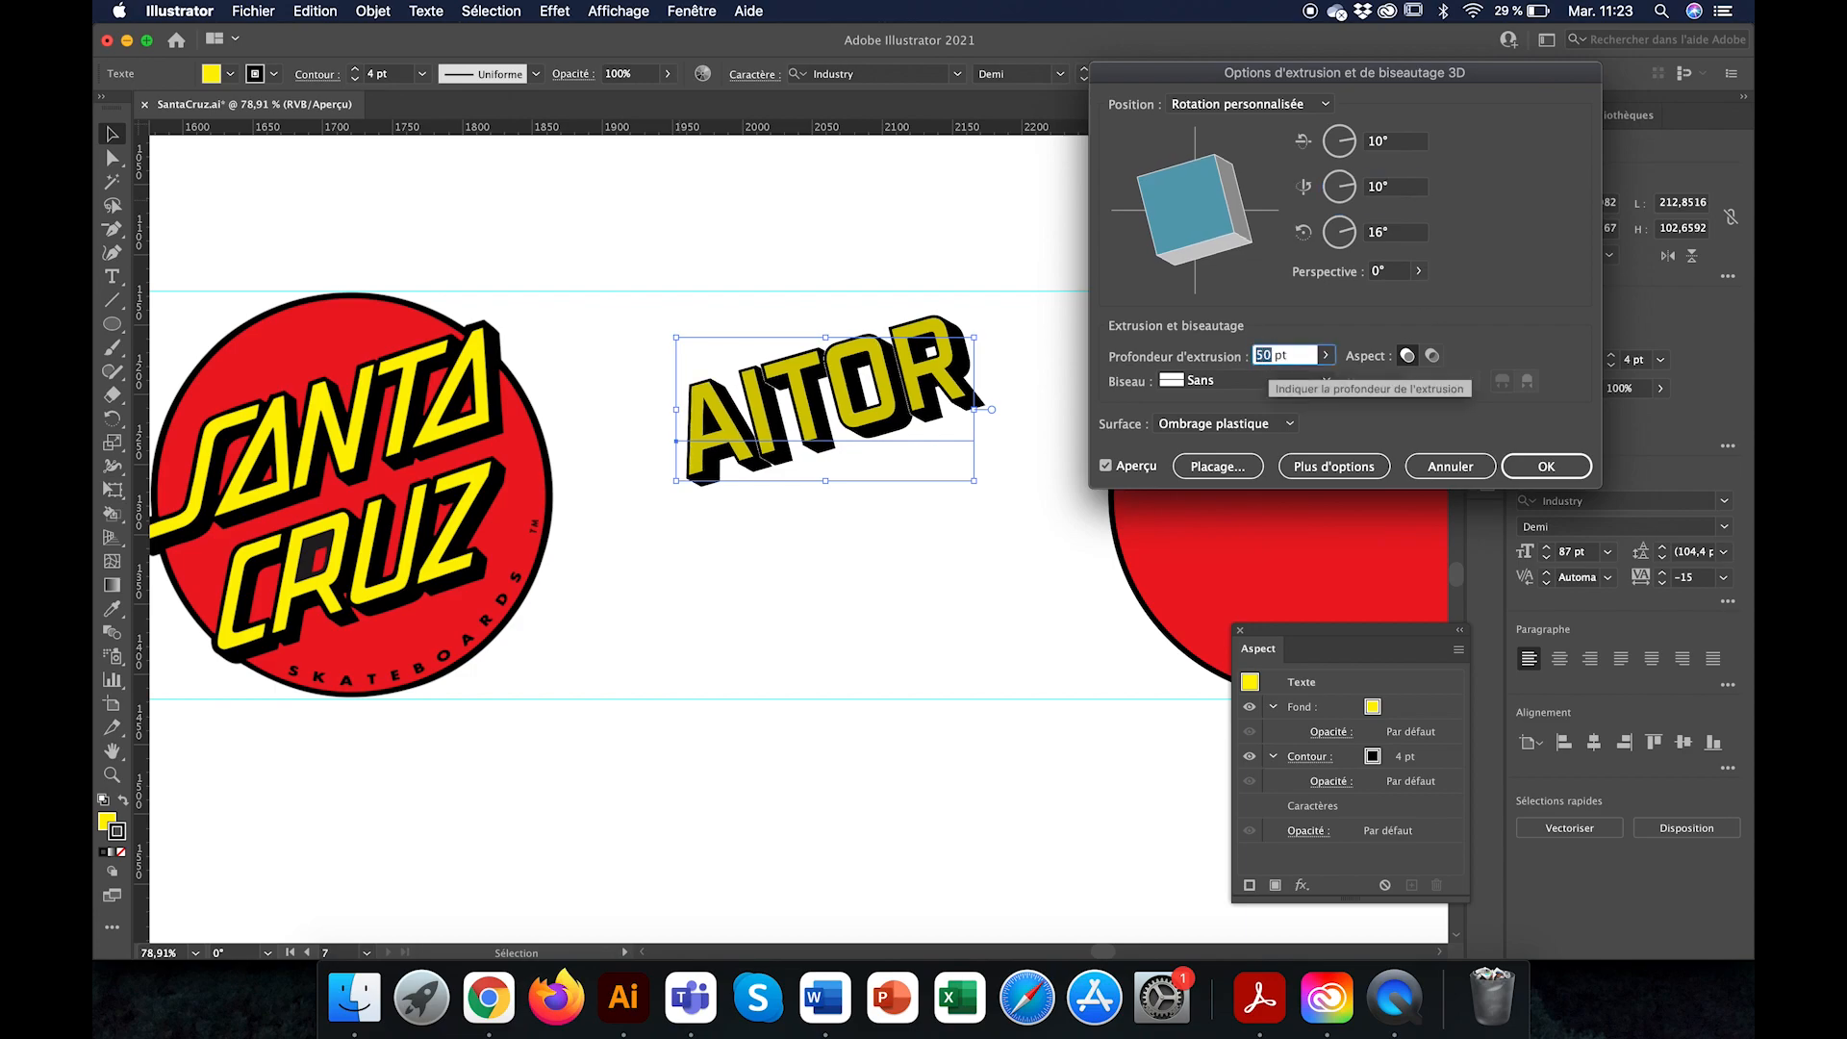
text(25)
key(Return)
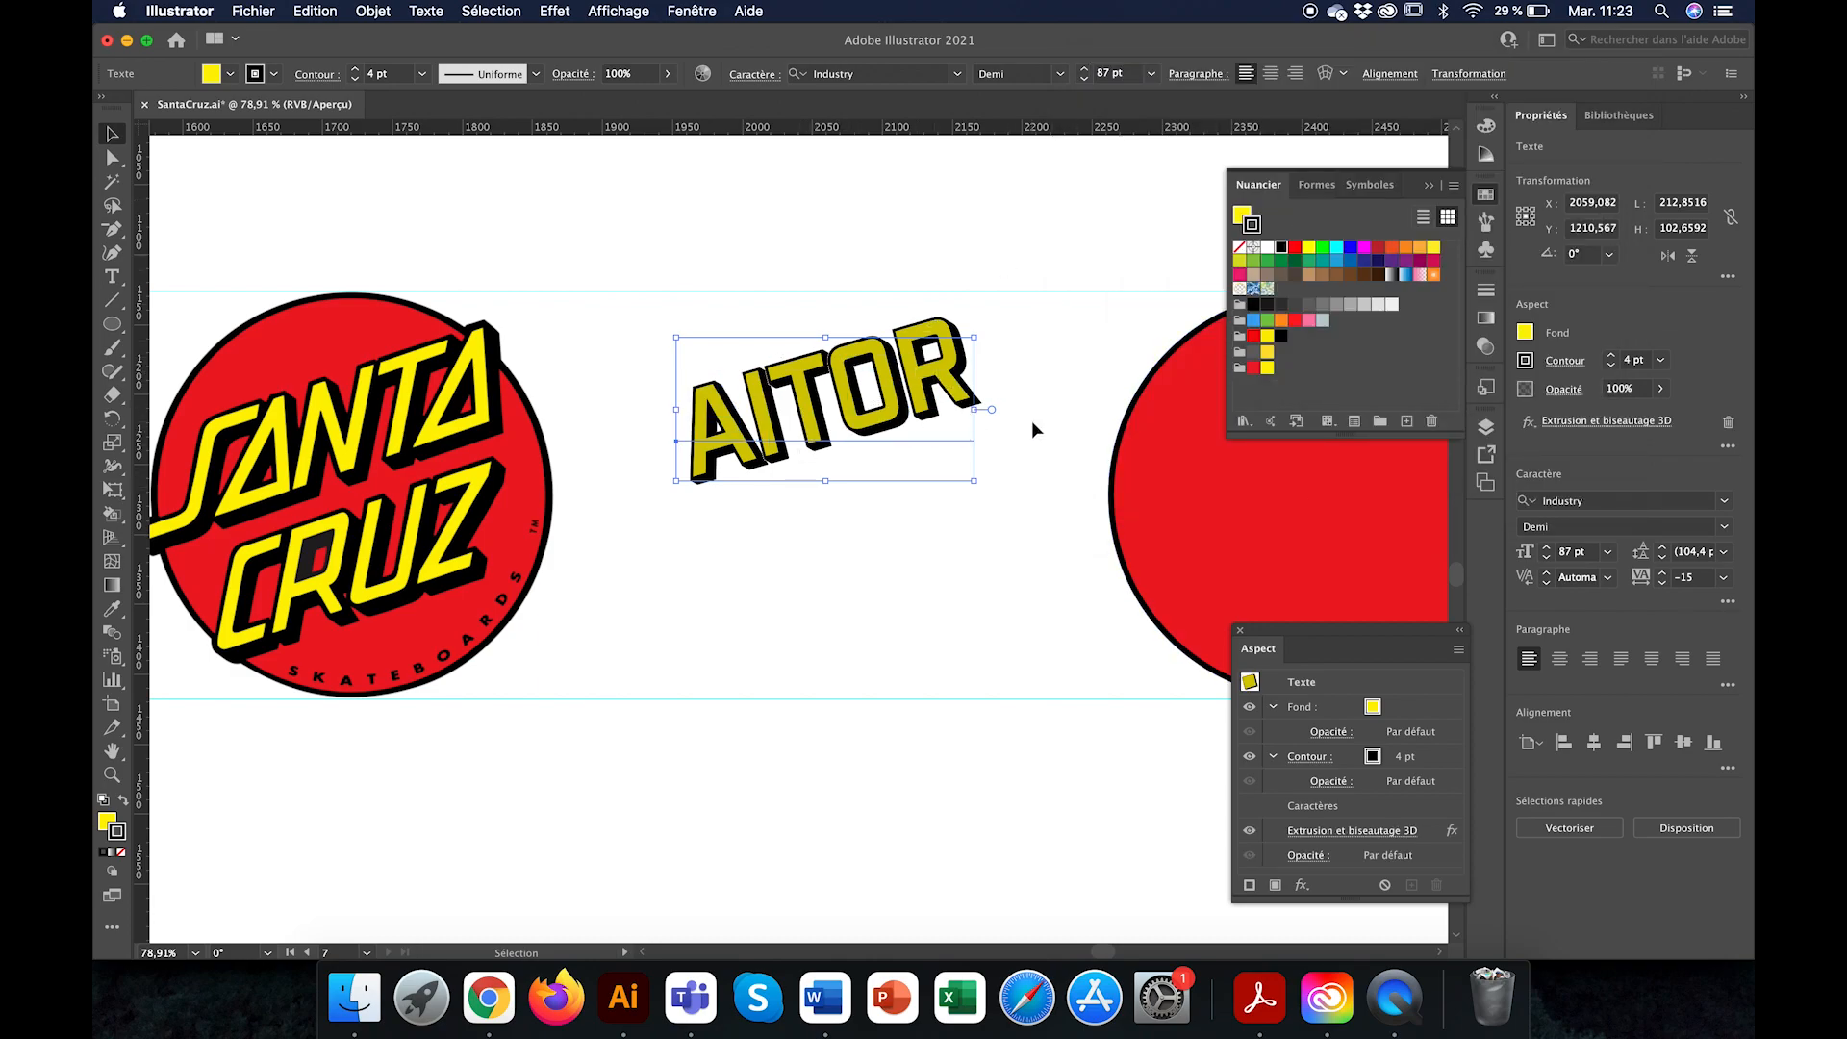
Step: Edit the applied 3D extrusion to use the No Shading surface and a depth of 30 pt
click(1364, 833)
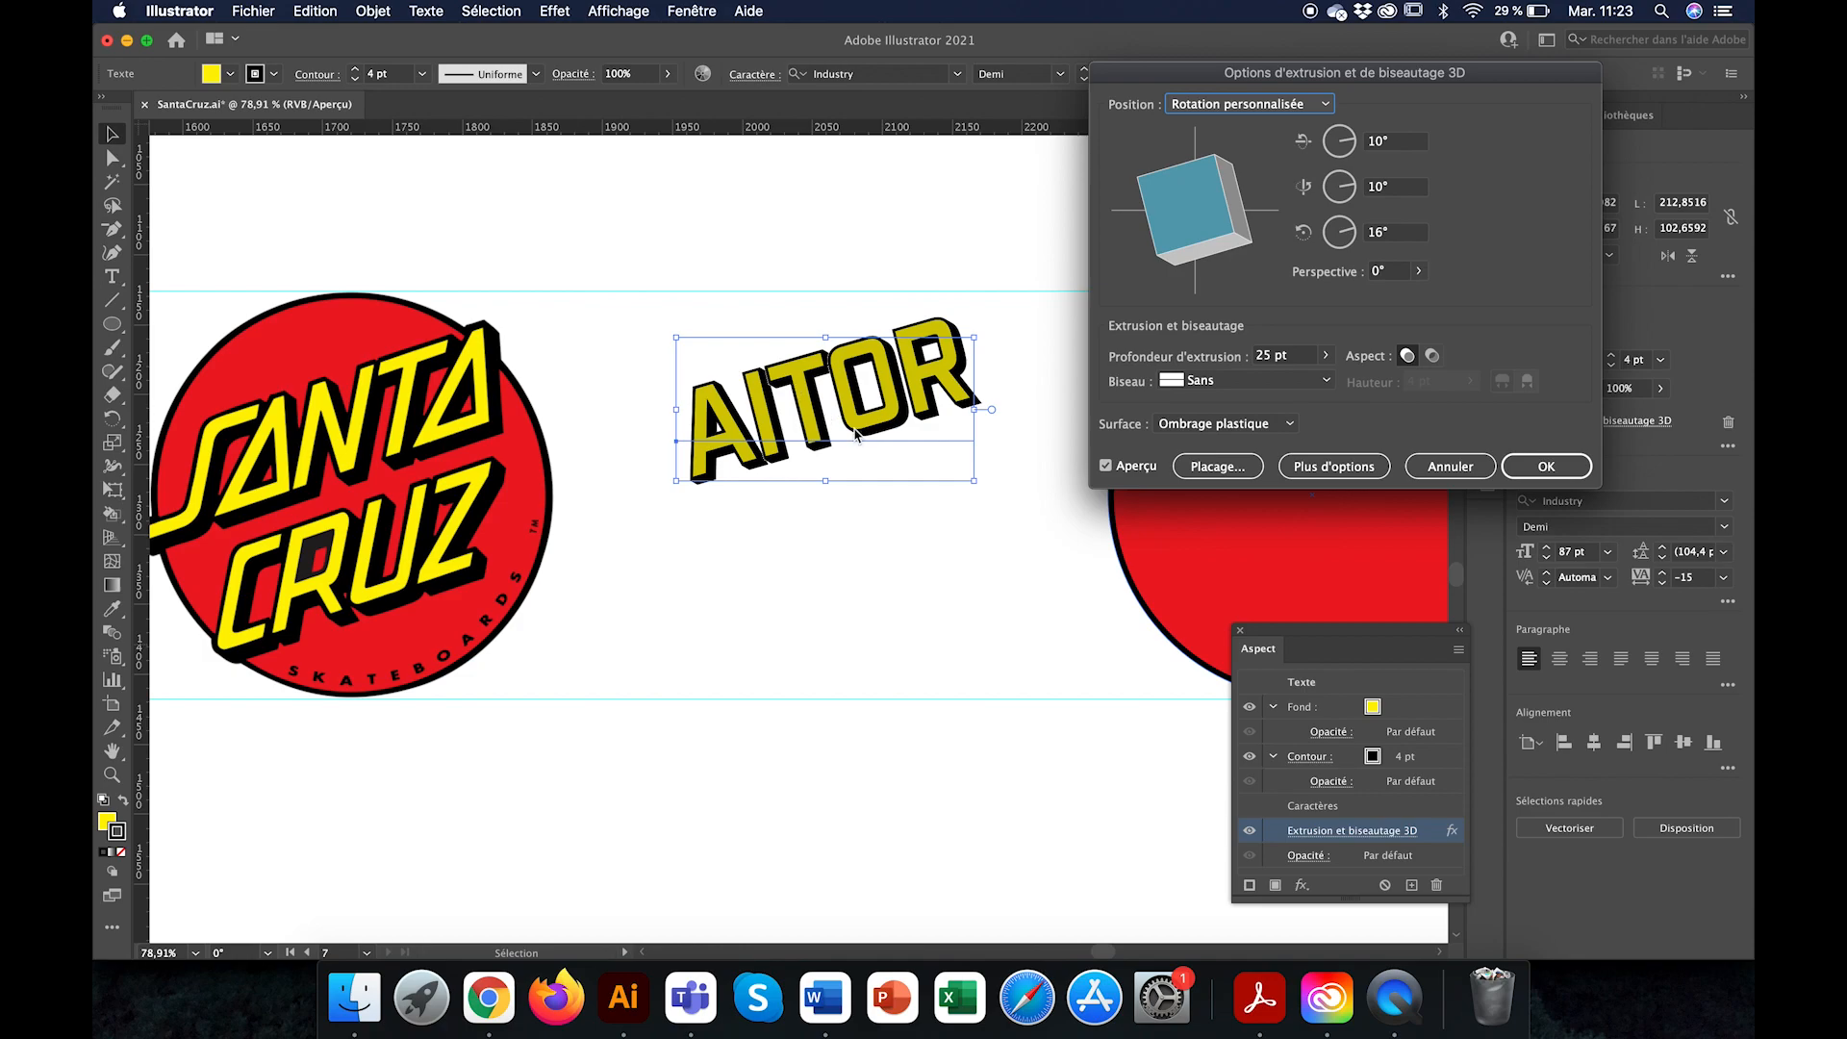
click(1275, 424)
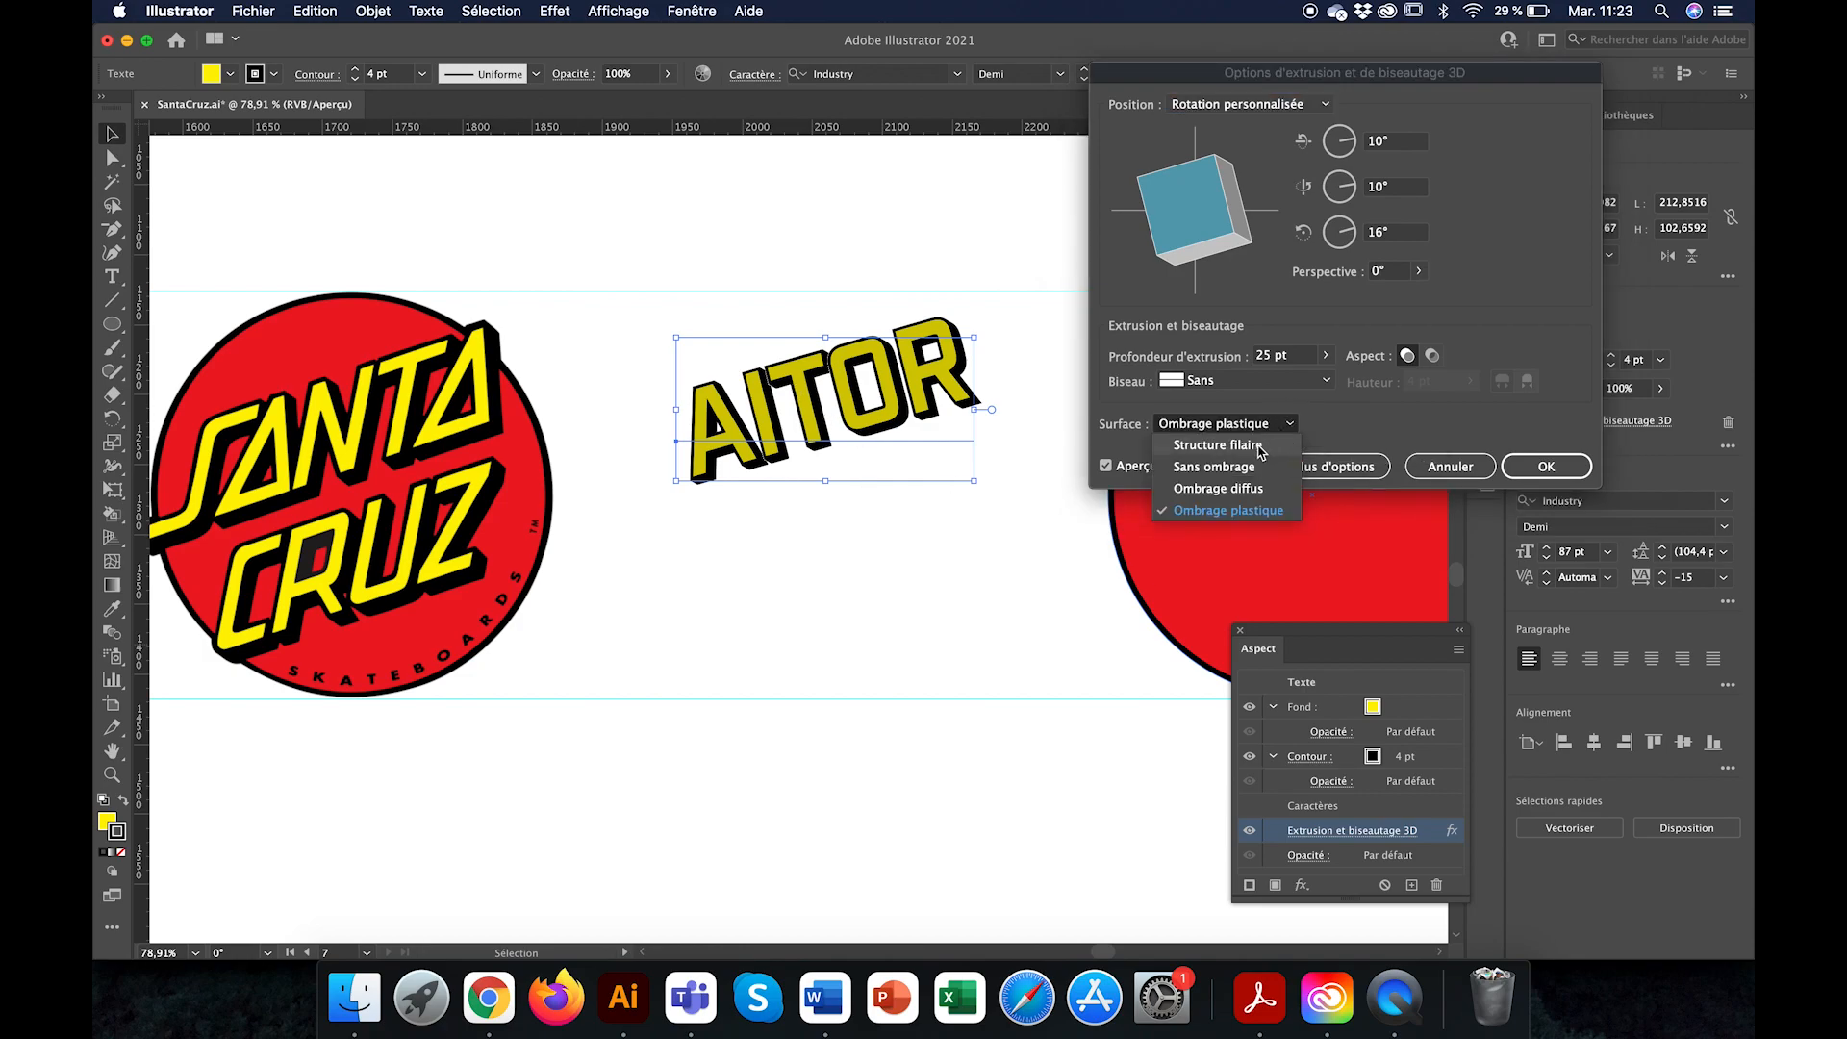
click(1214, 467)
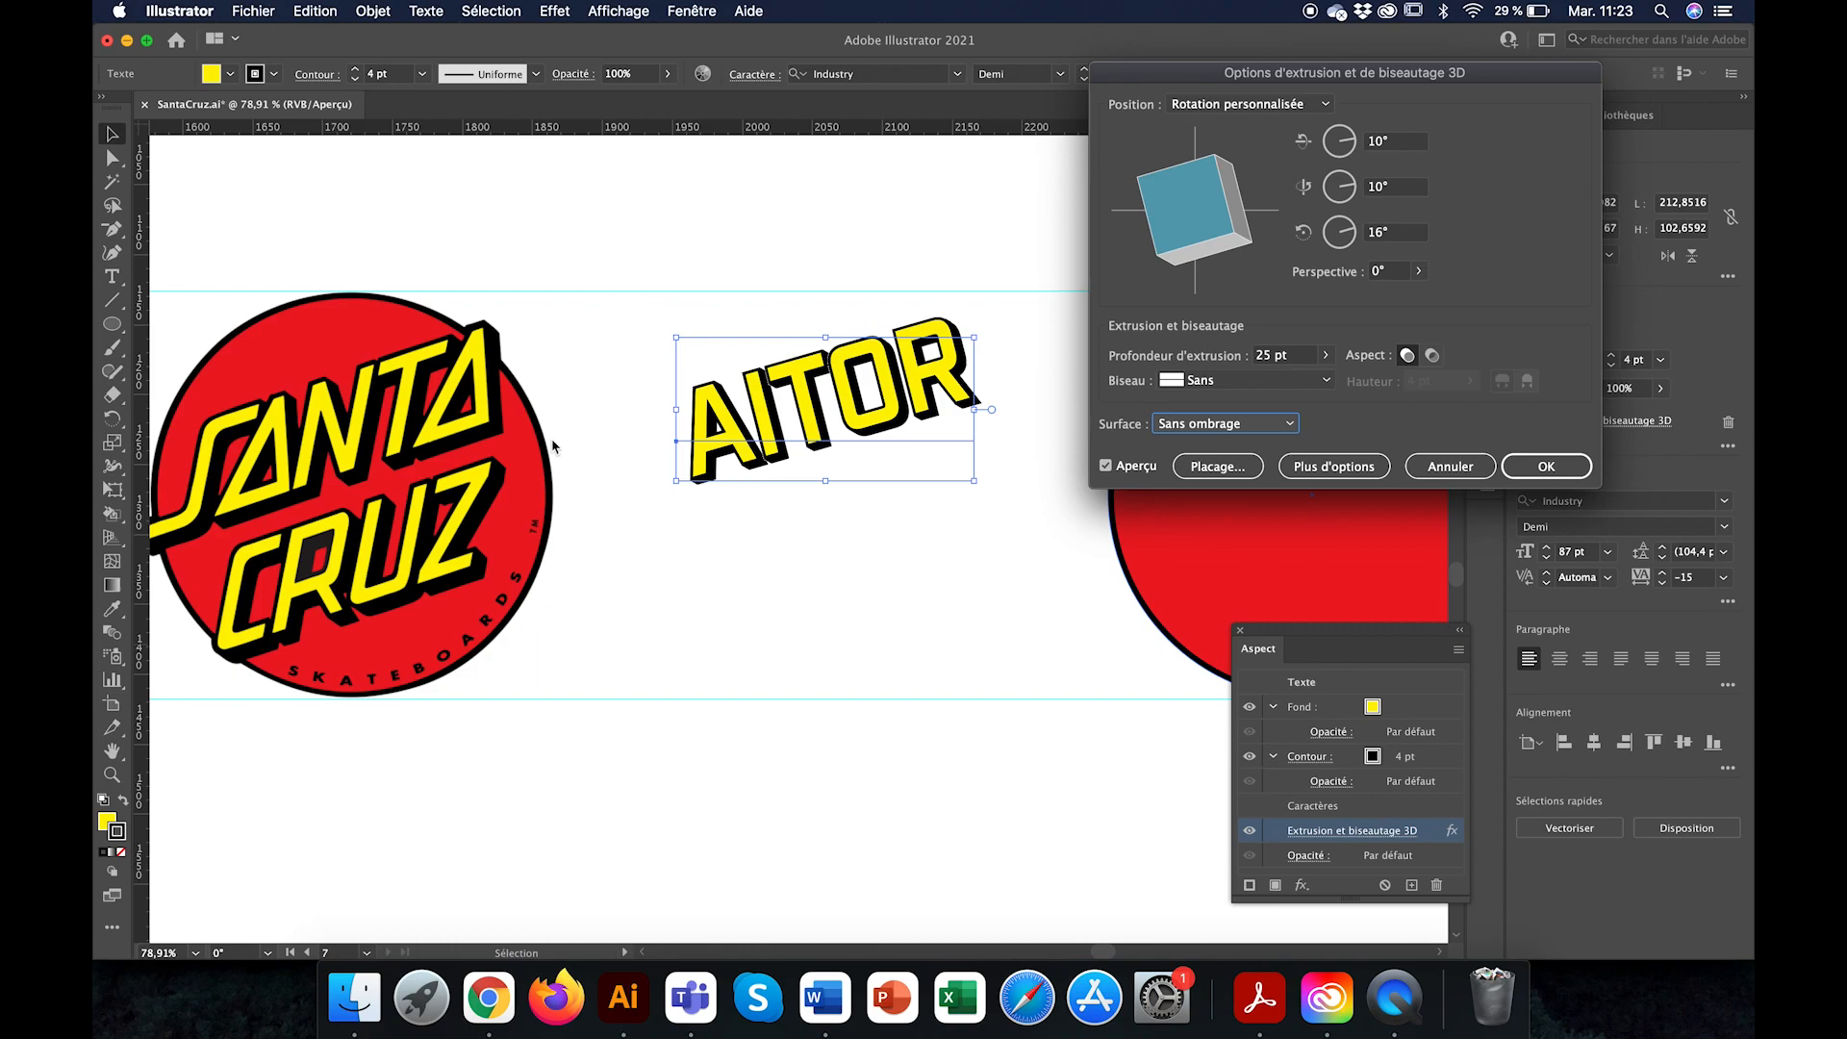
click(1263, 357)
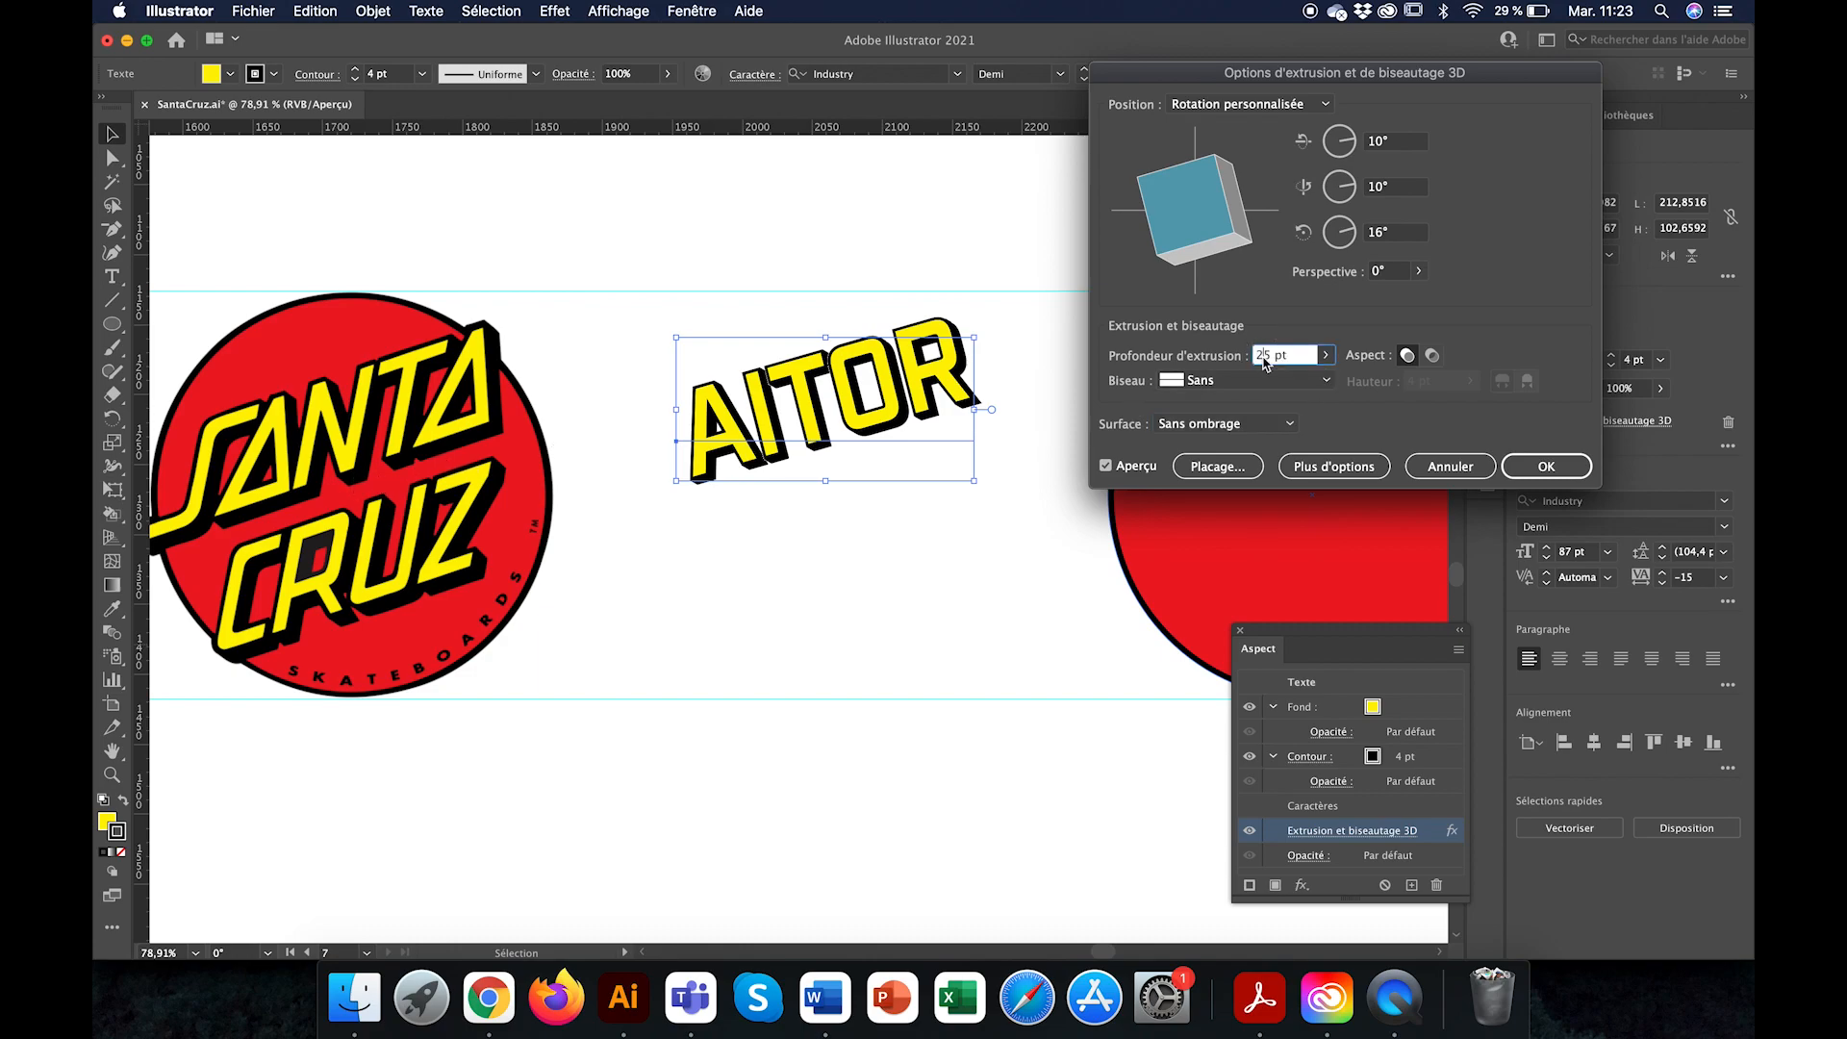
key(Up)
key(Up)
key(Up)
key(Up)
key(Up)
key(Up)
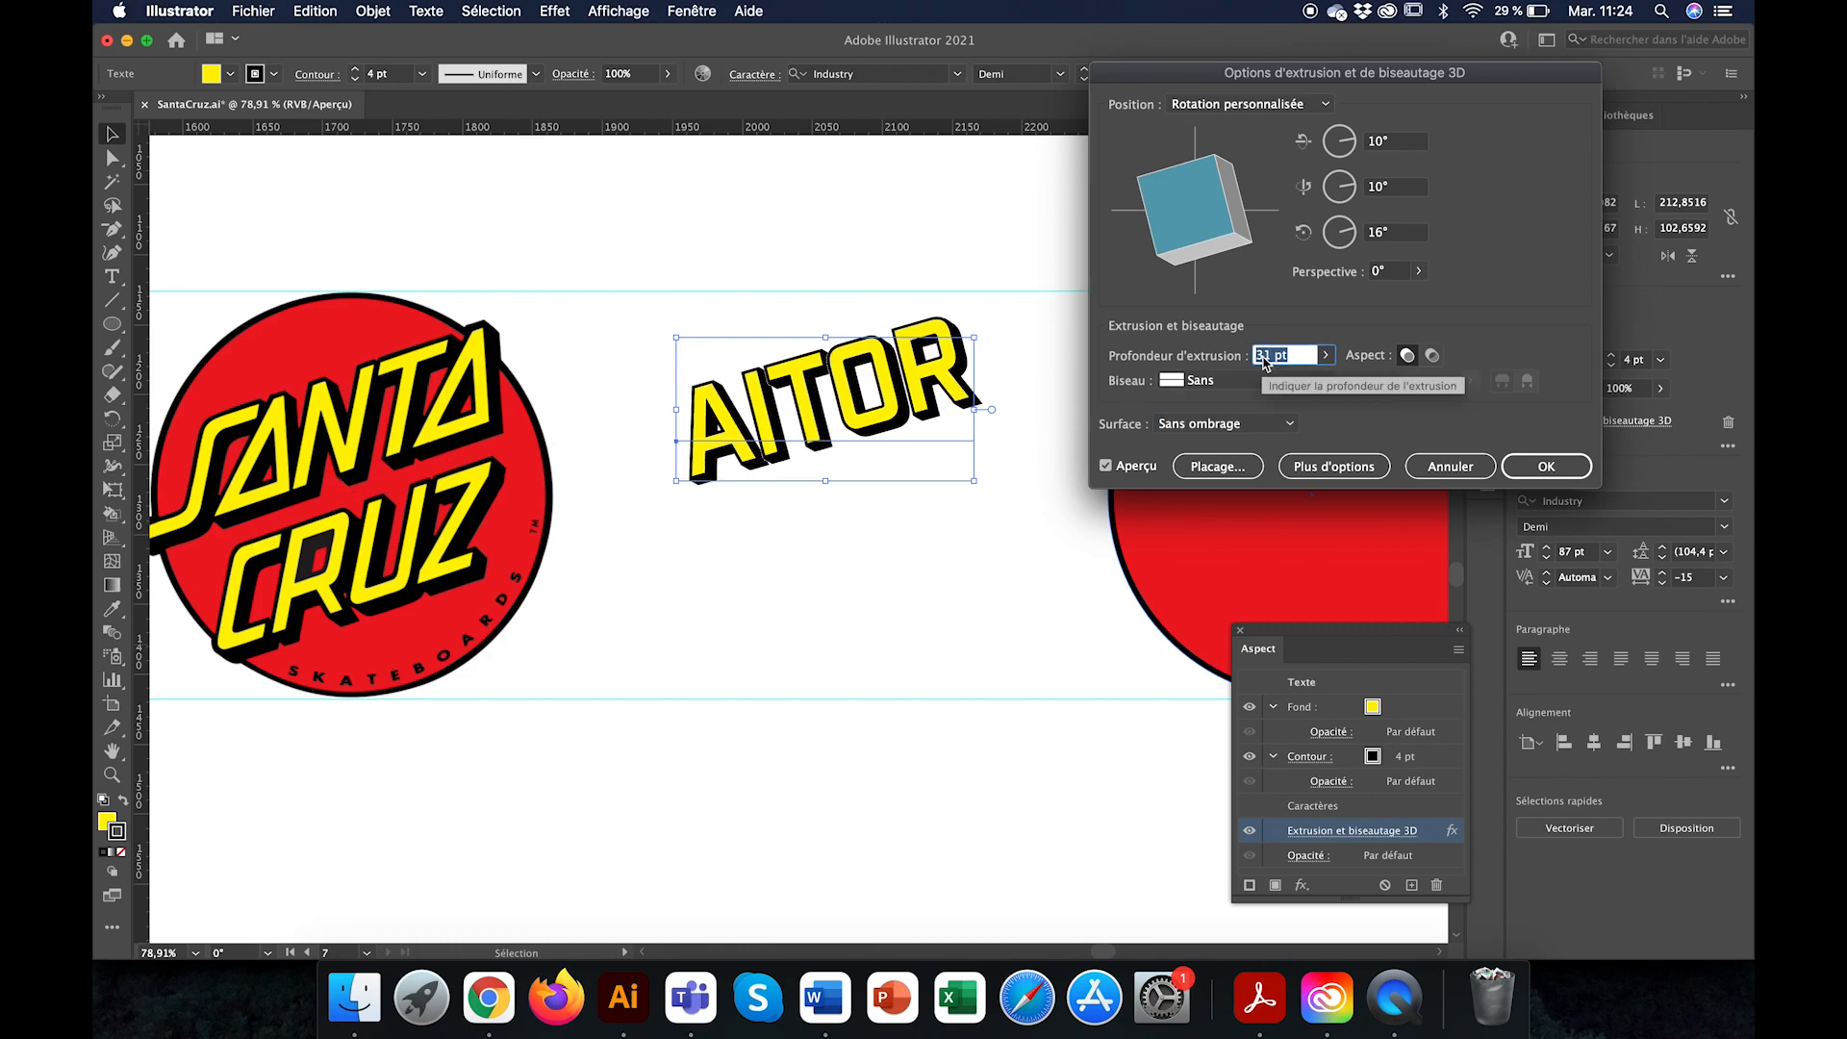
key(Down)
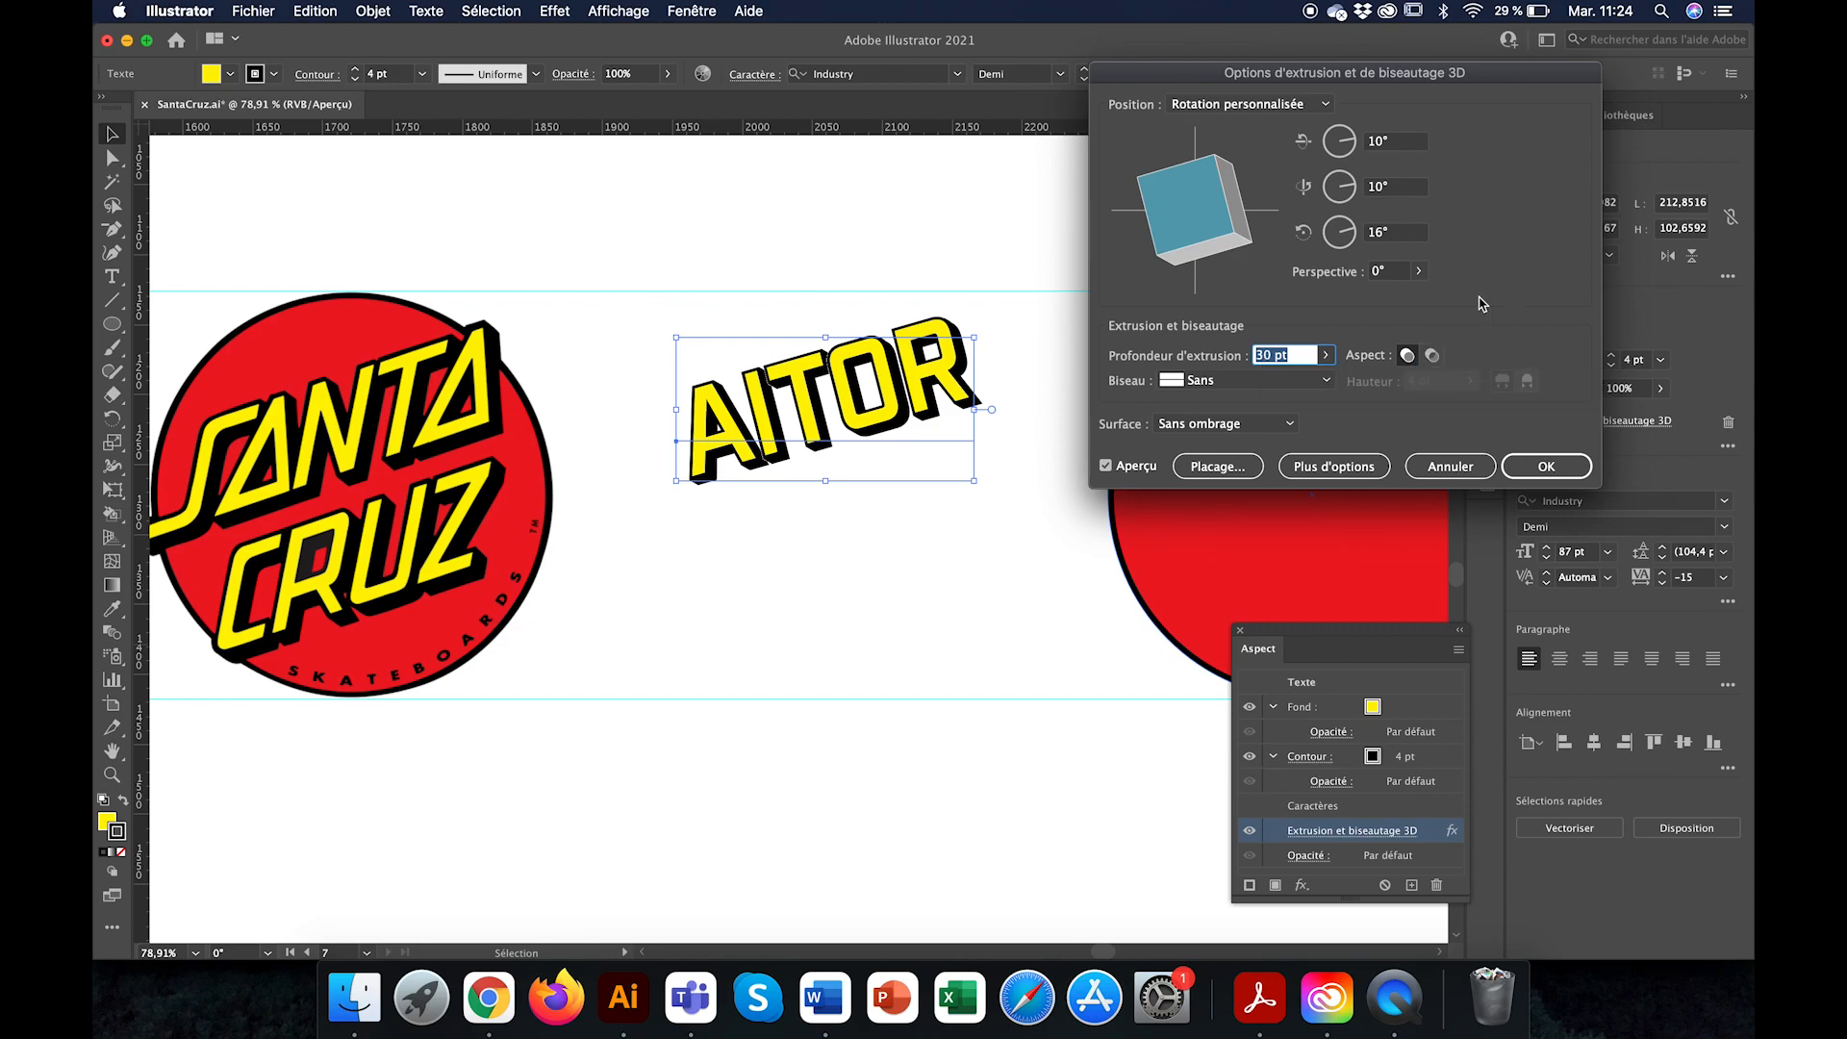
Step: Try a perspective of 145° on the extruded name text, and return it to 0°
click(1418, 272)
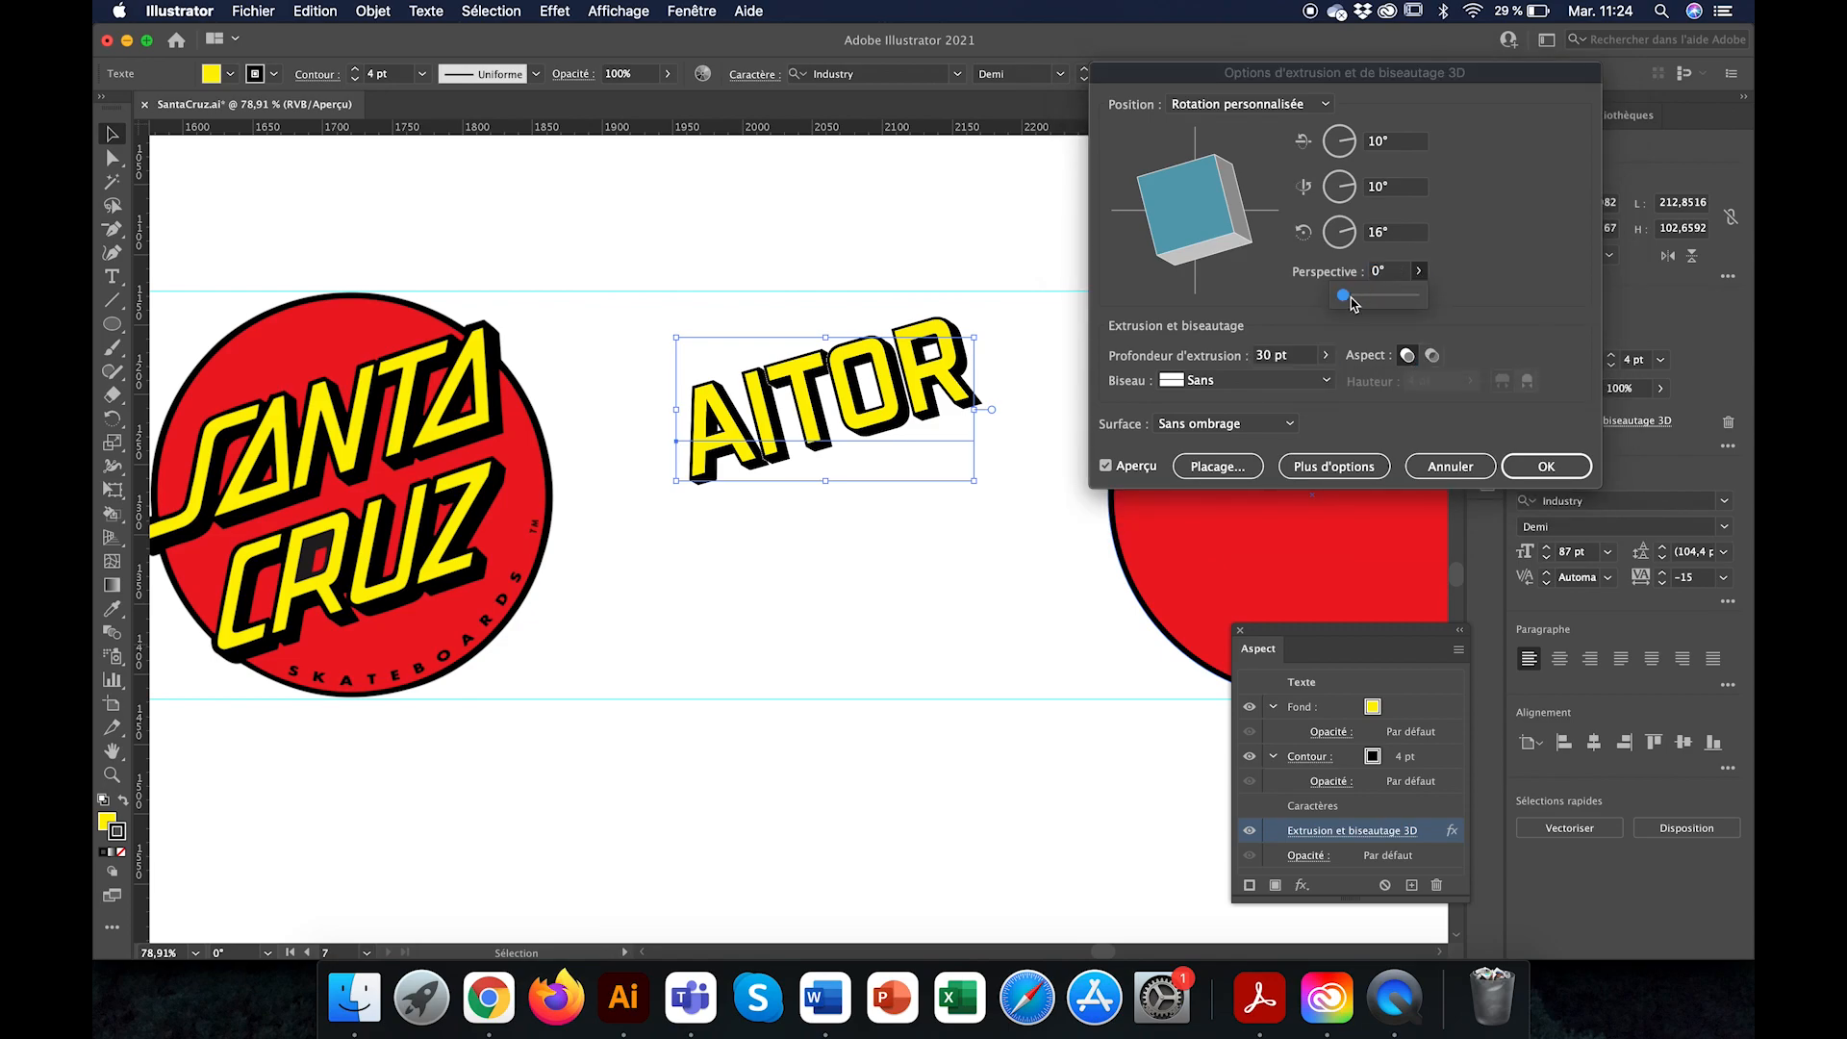
drag(1344, 300, 1410, 297)
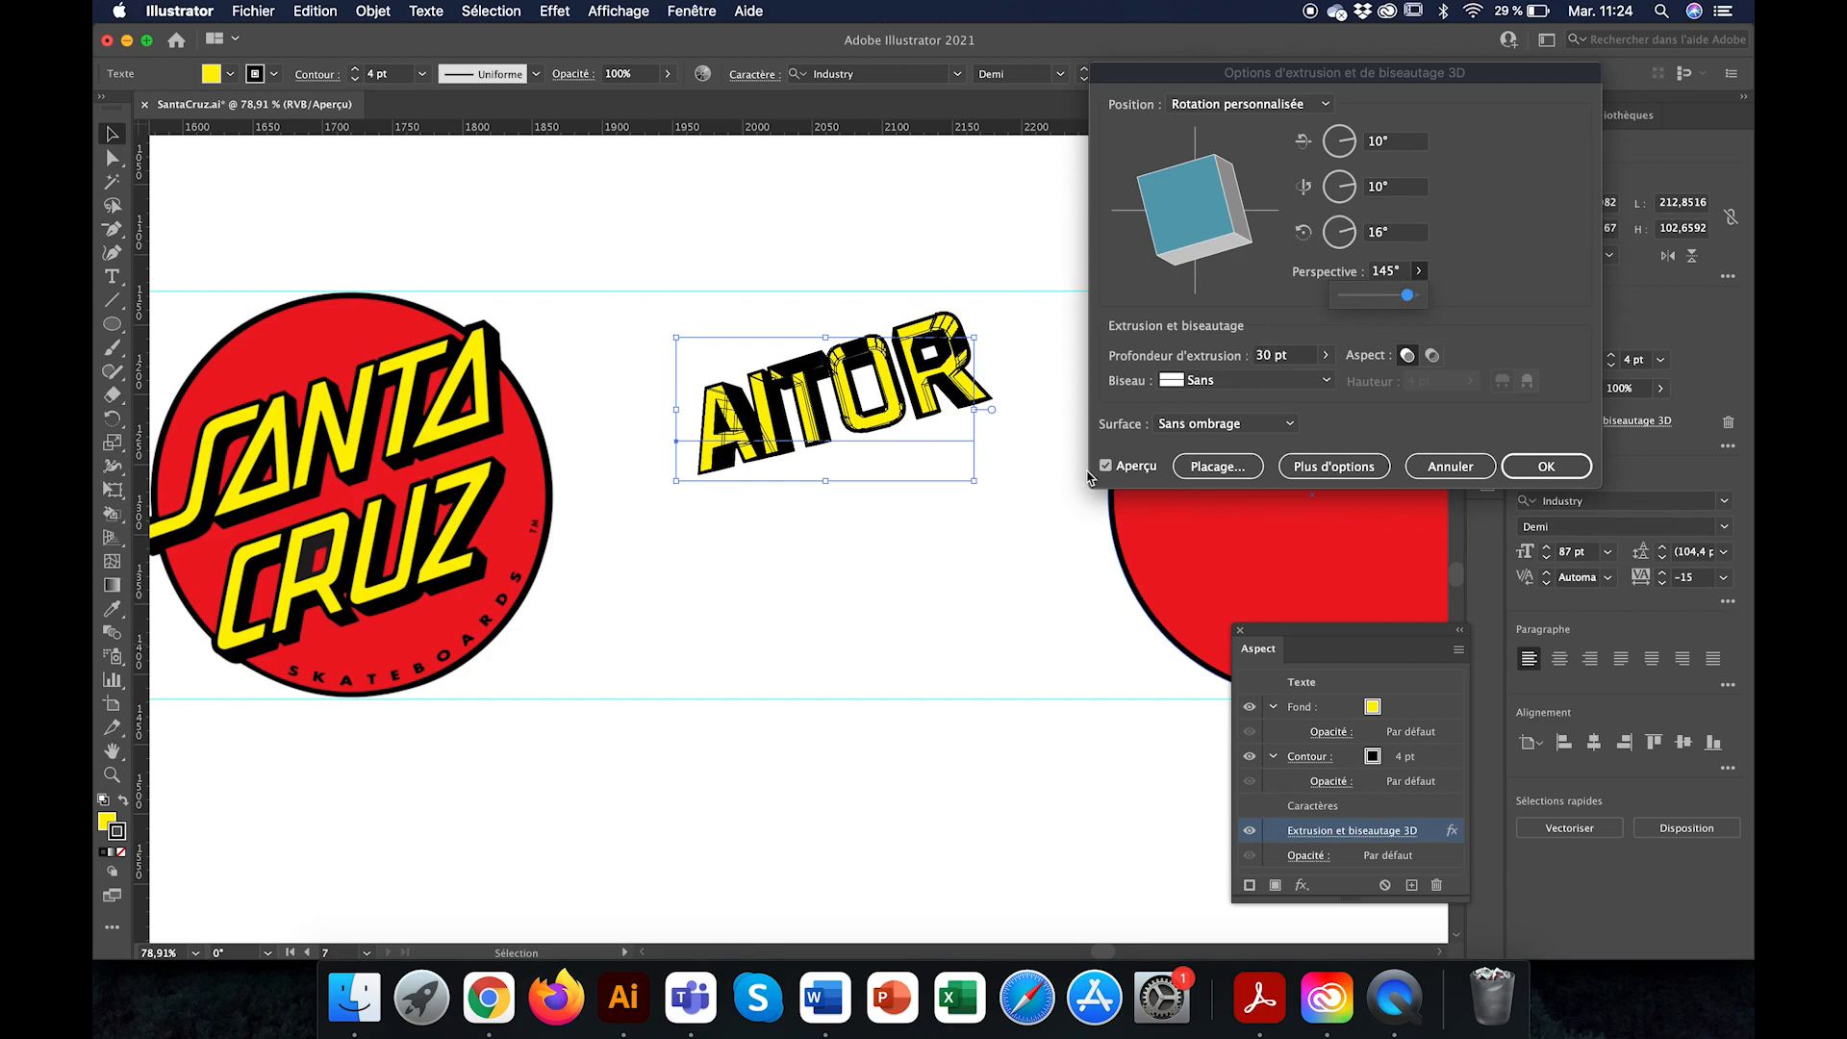
drag(1413, 301, 1299, 301)
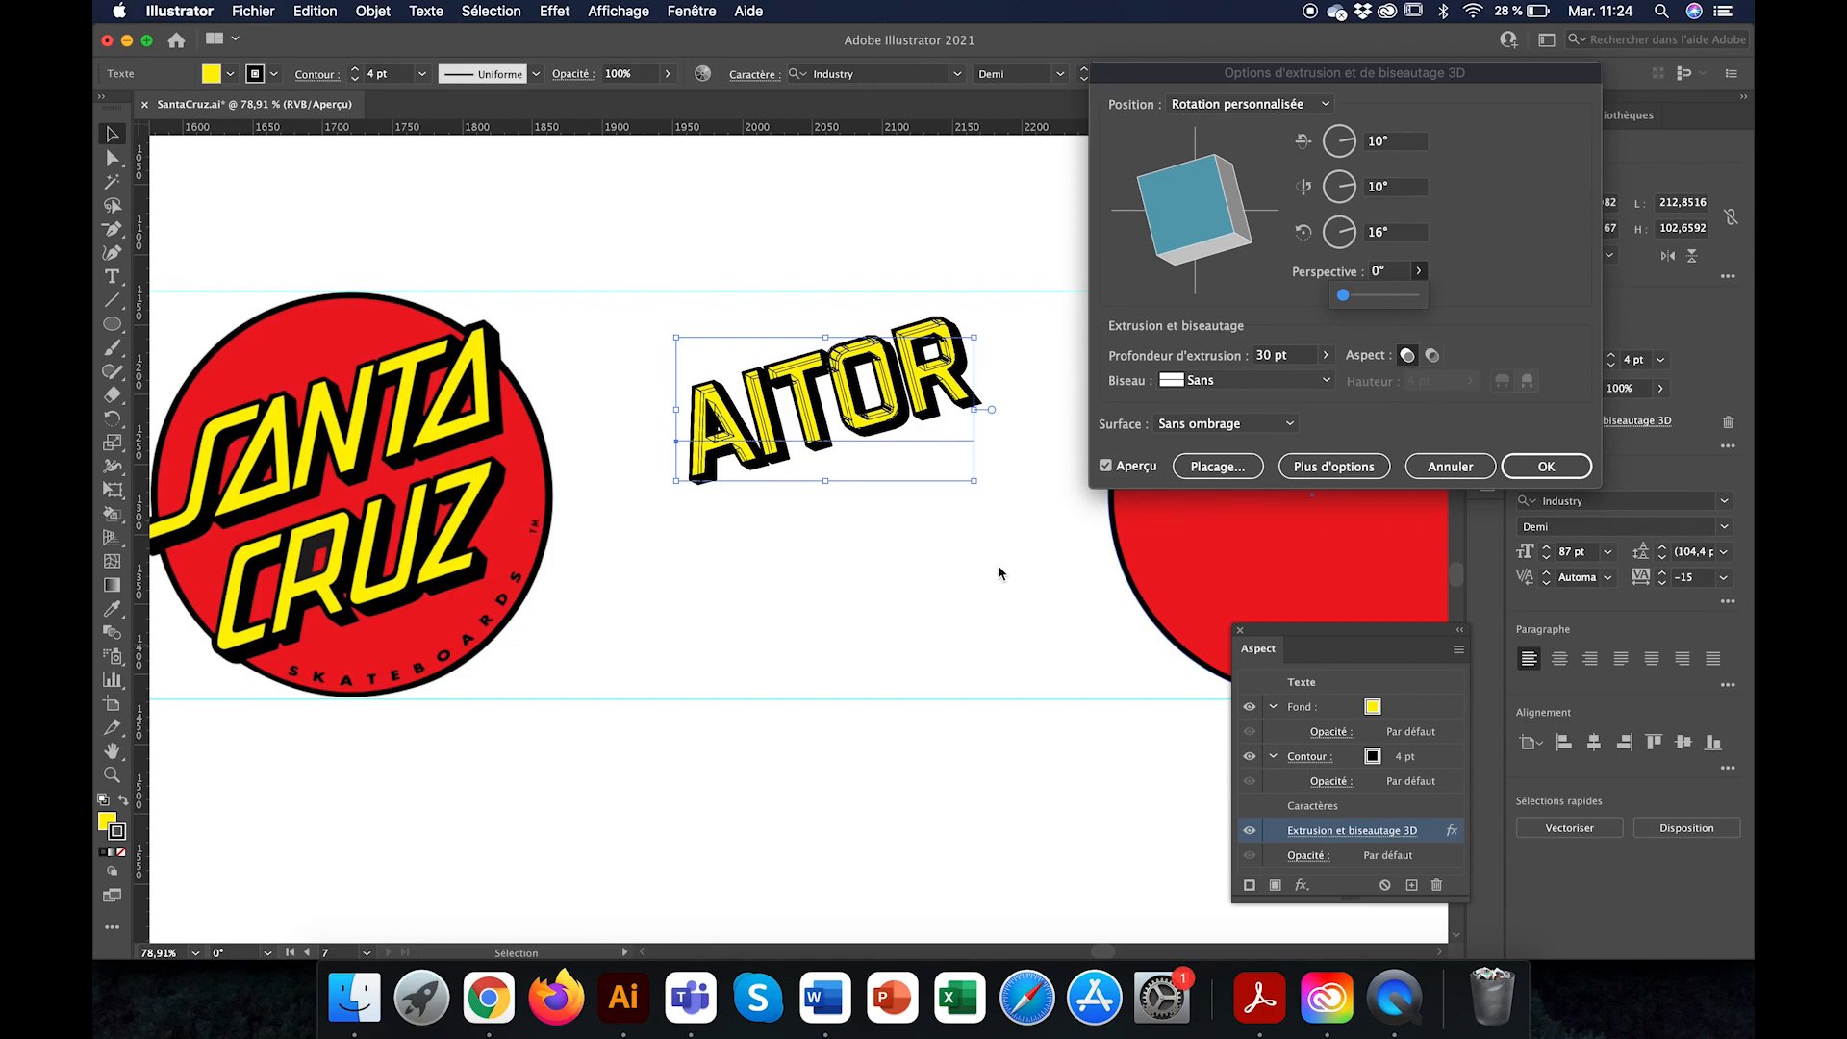
Step: Apply the edited 3D extrusion settings to the name text and deselect it
click(1395, 232)
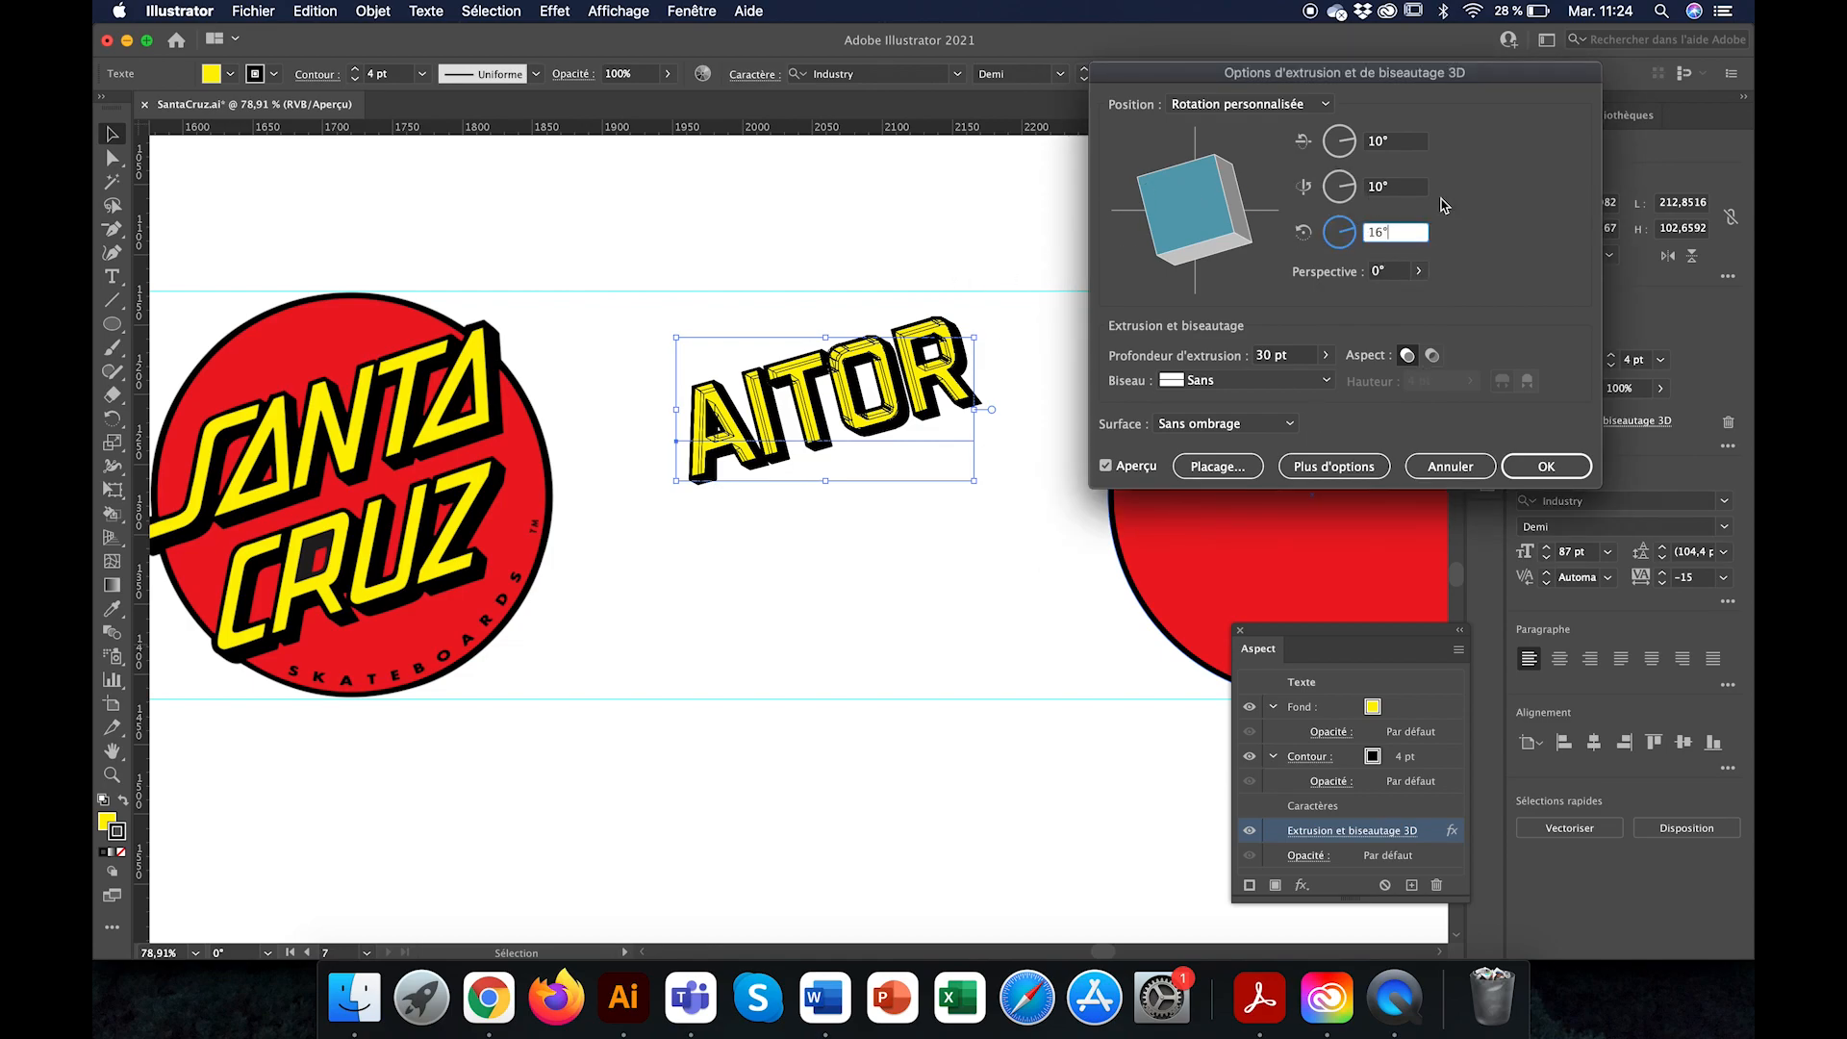
click(1406, 191)
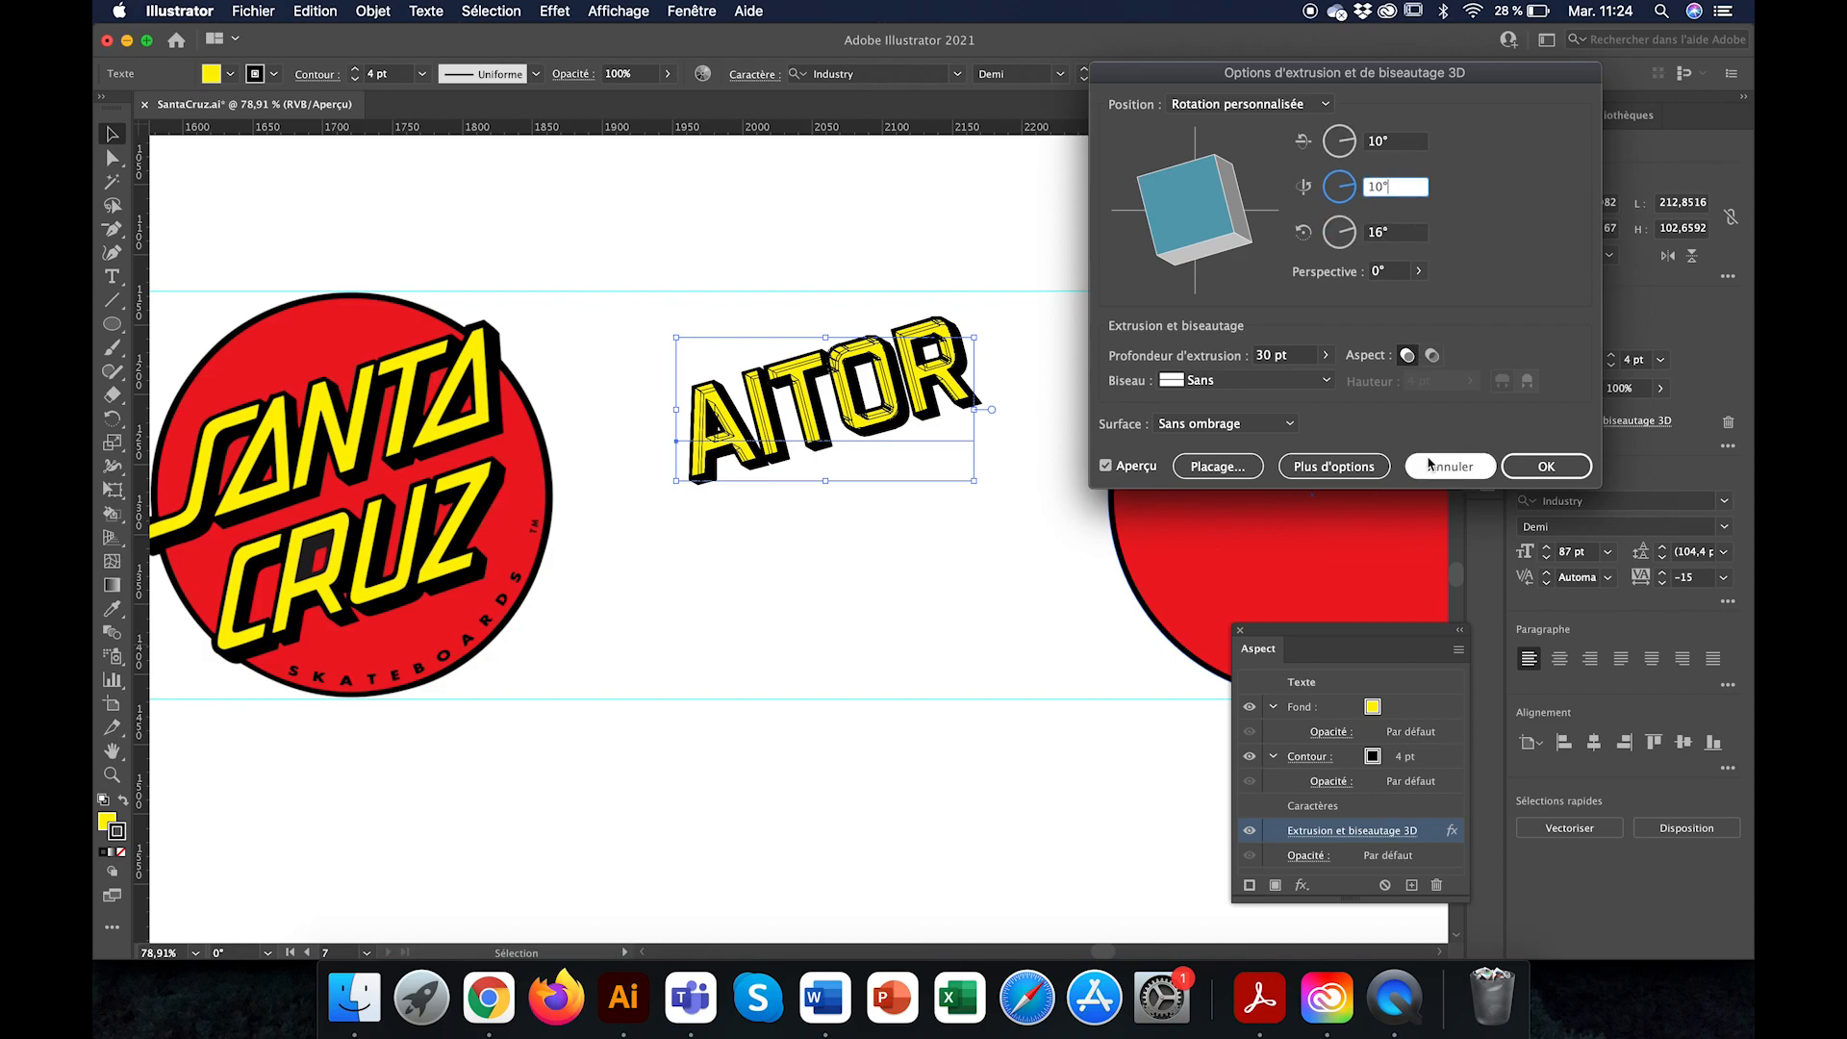
click(1543, 470)
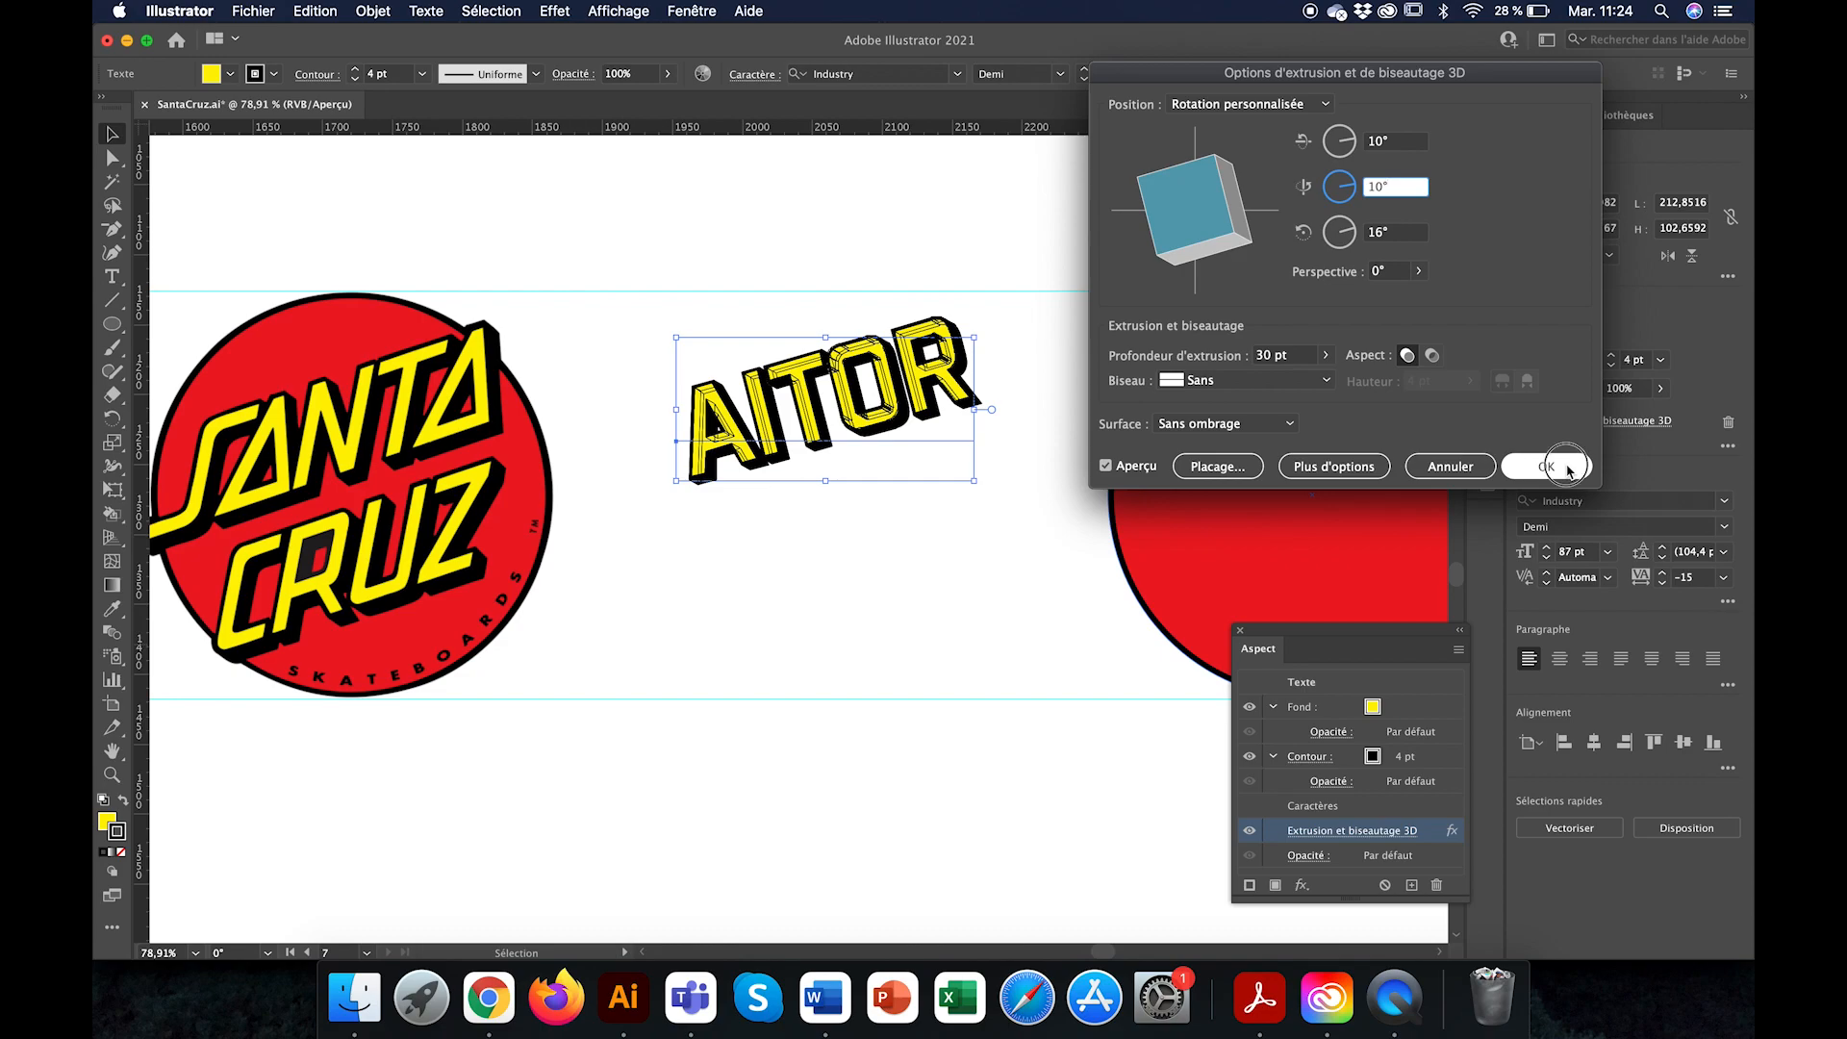
click(902, 660)
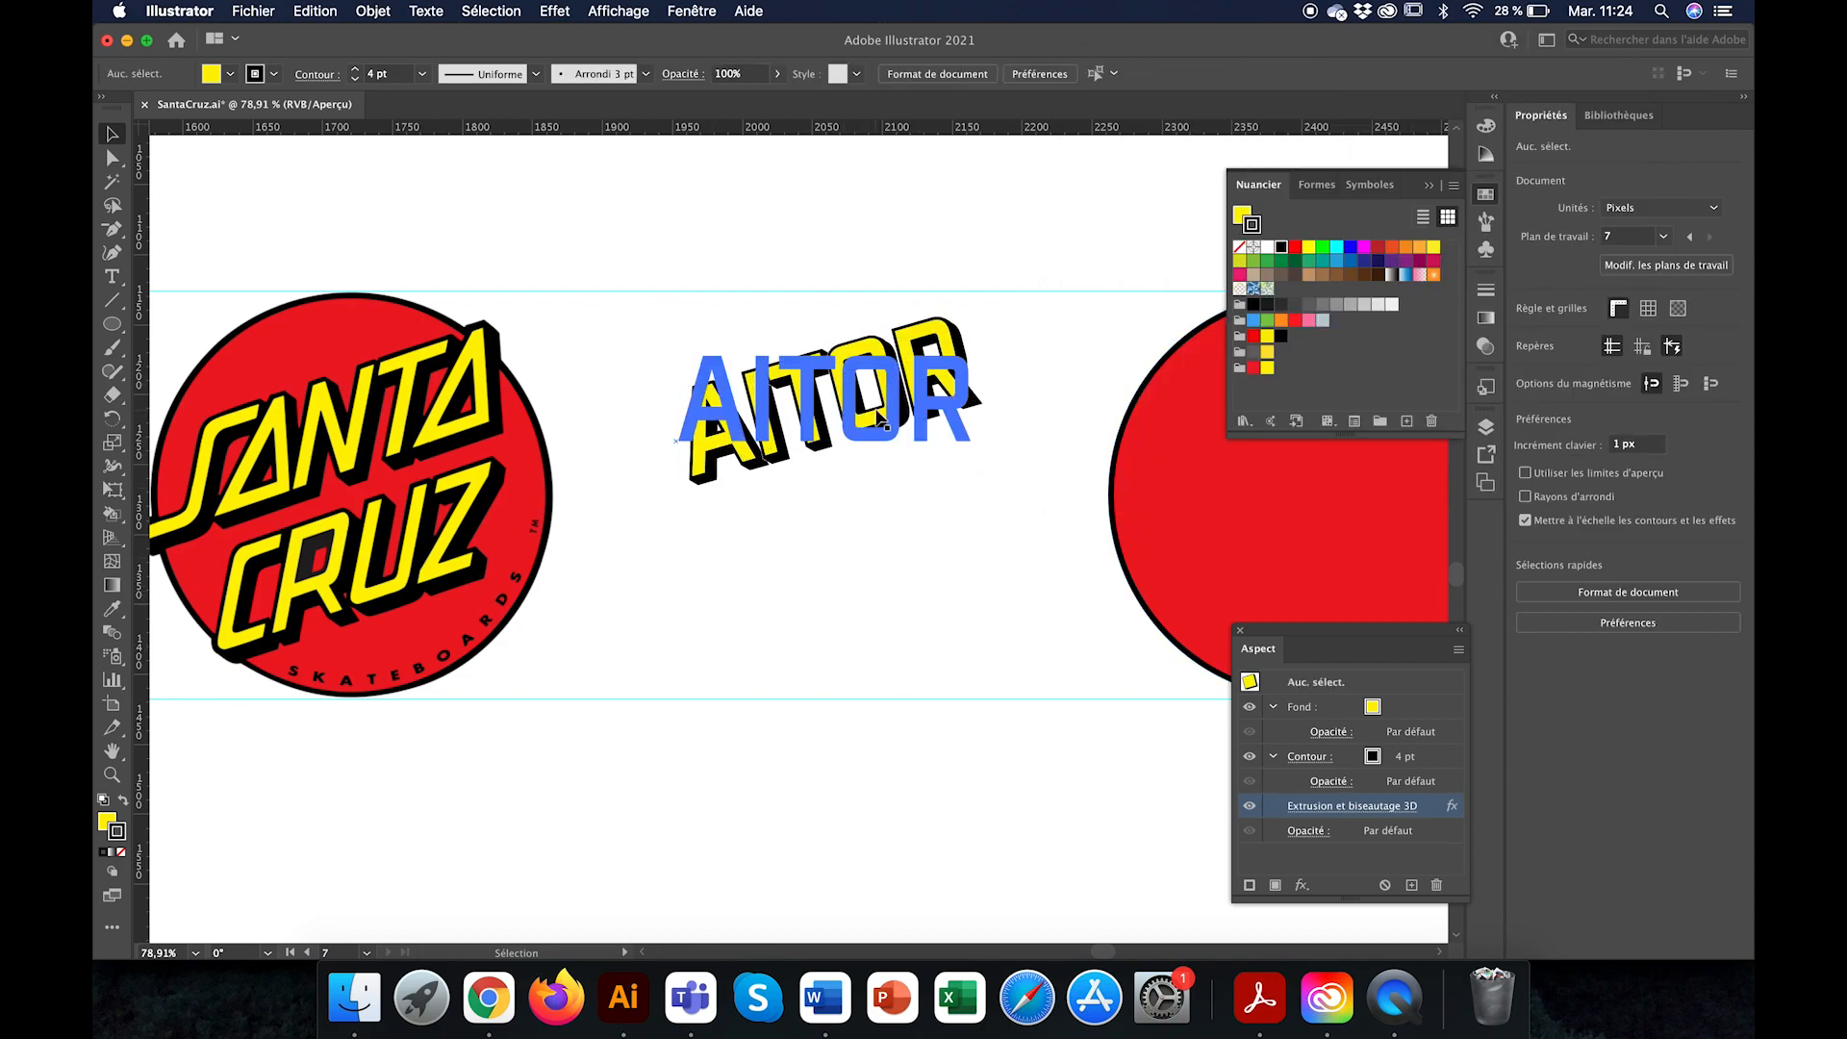
Step: Shear the extruded name text by 15°
click(854, 420)
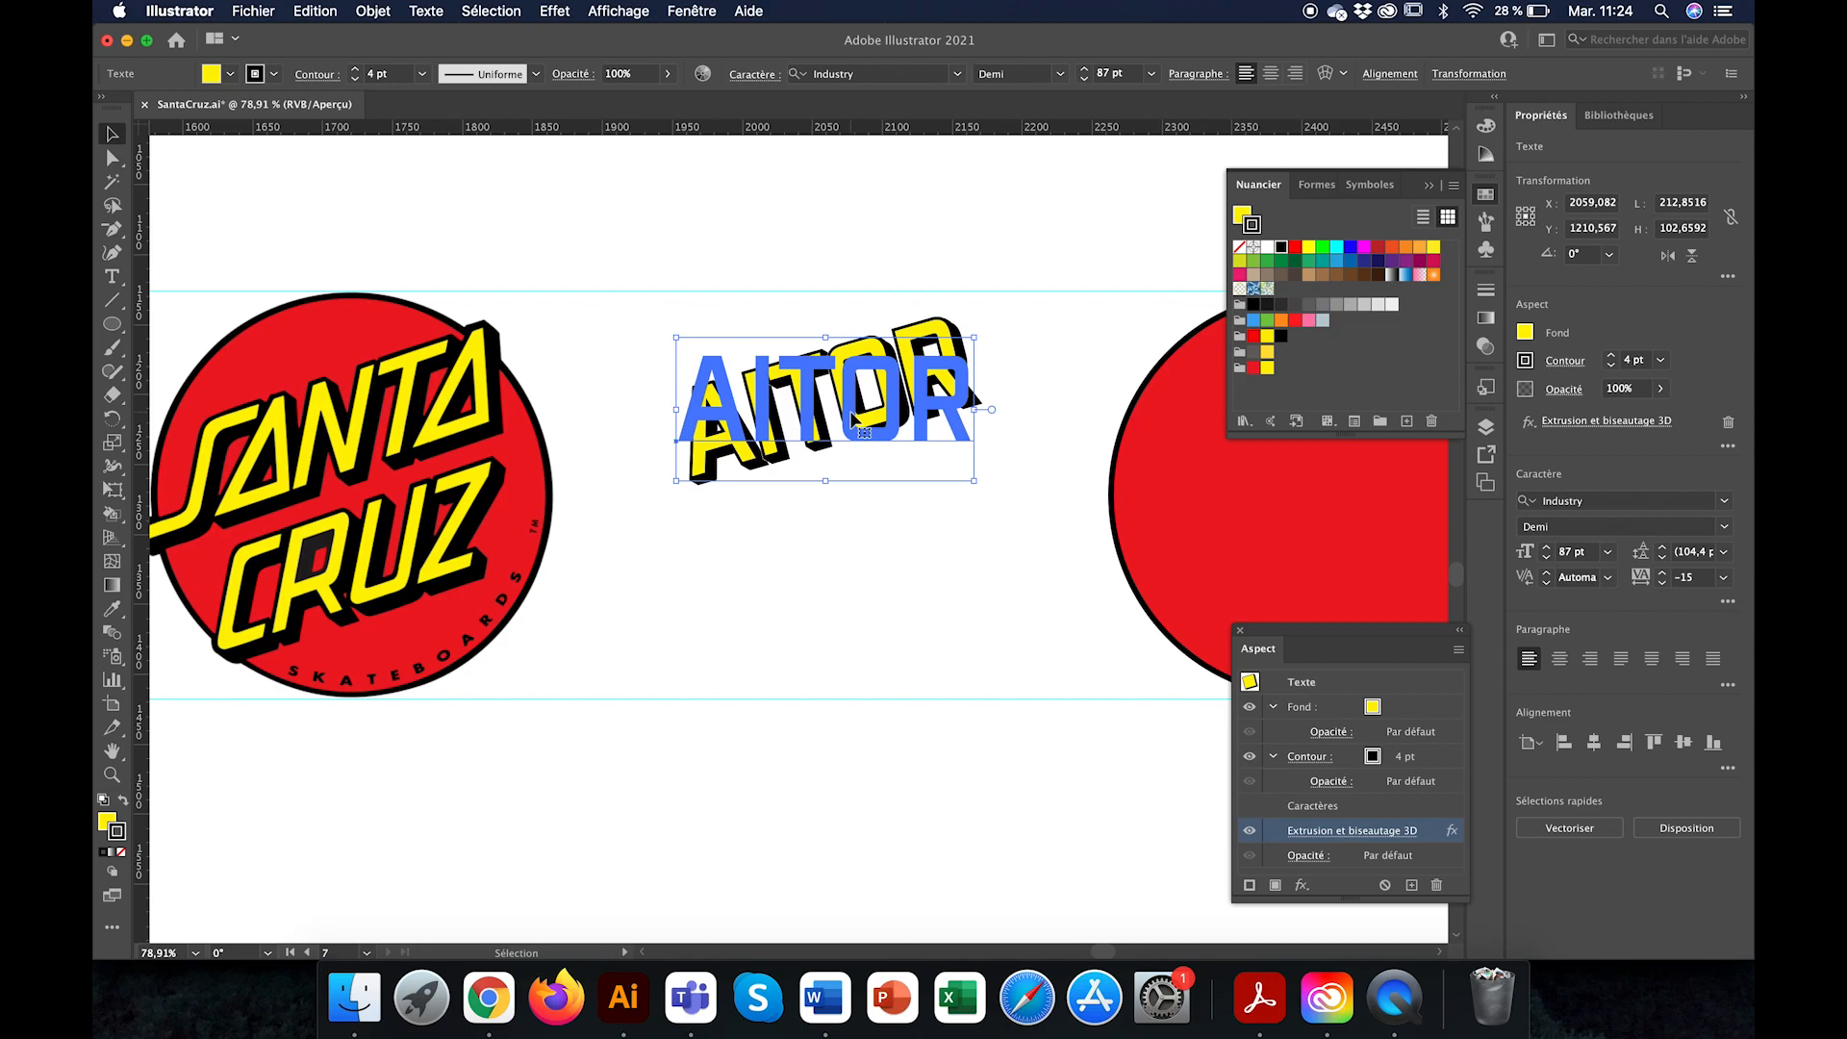
click(1489, 79)
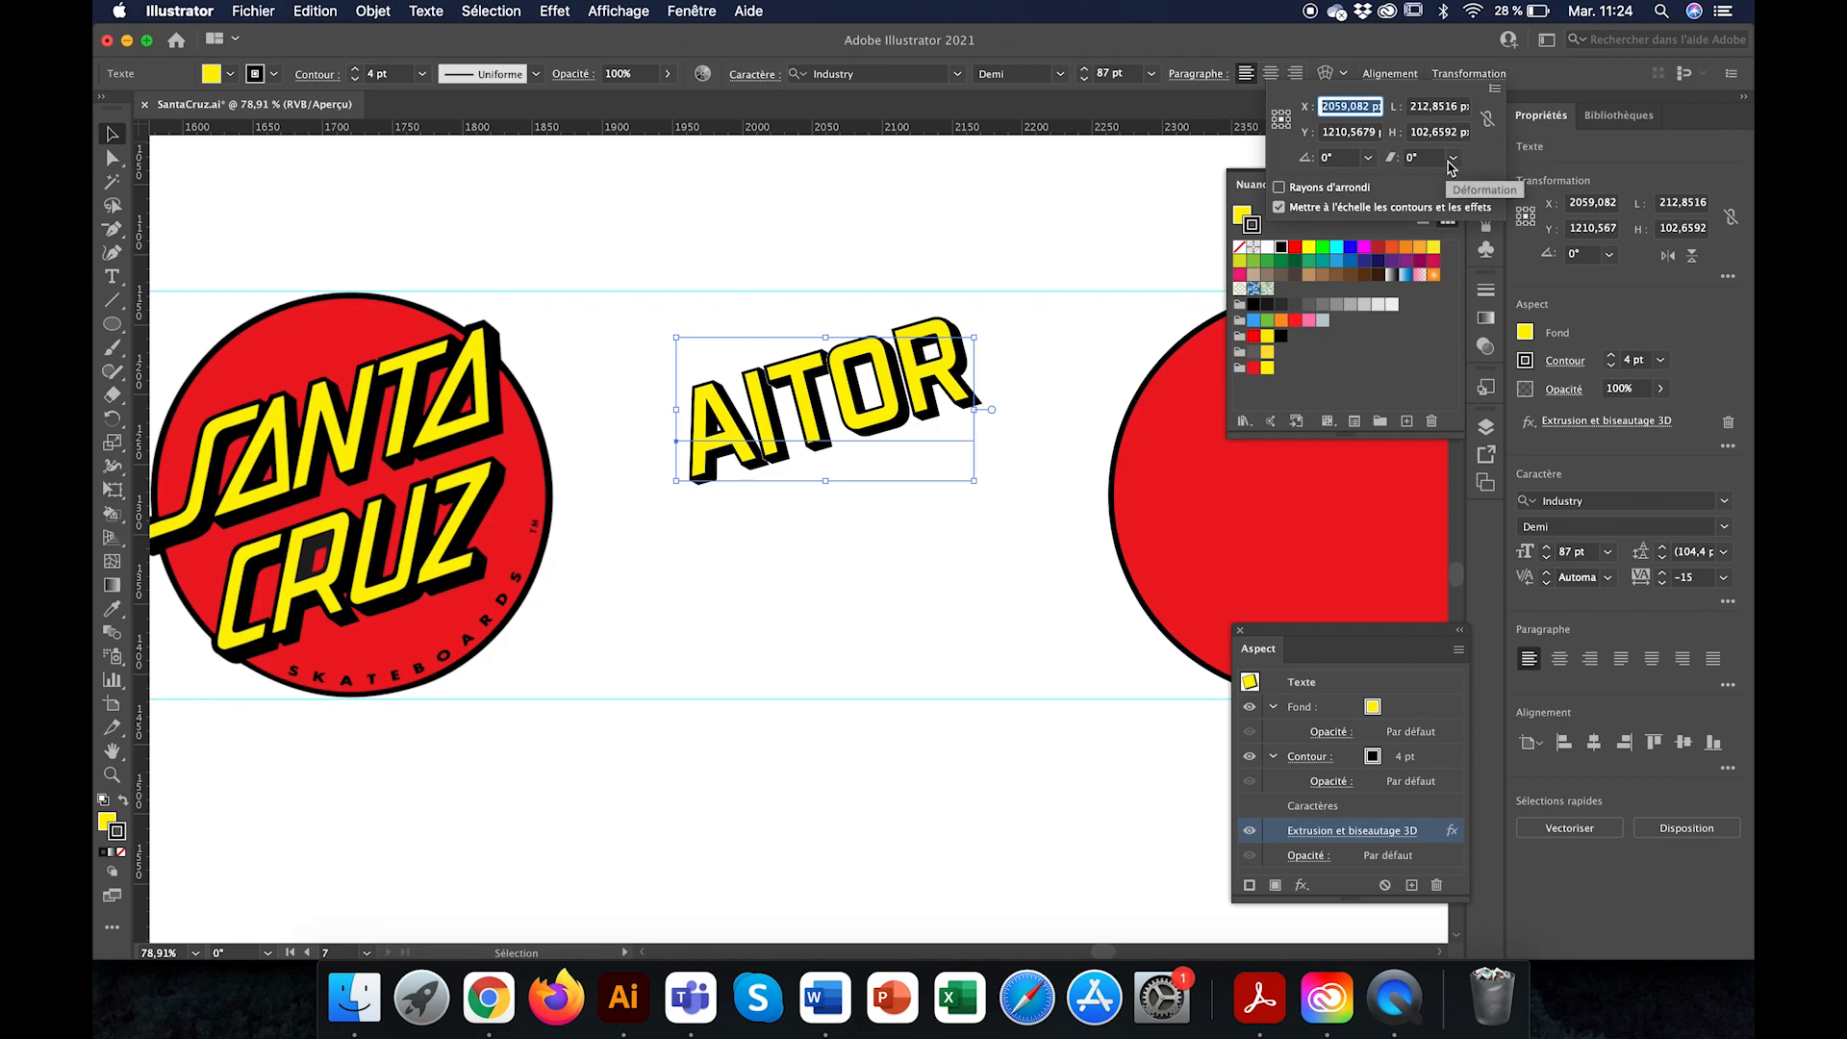
click(1416, 159)
text(15)
key(Return)
click(881, 566)
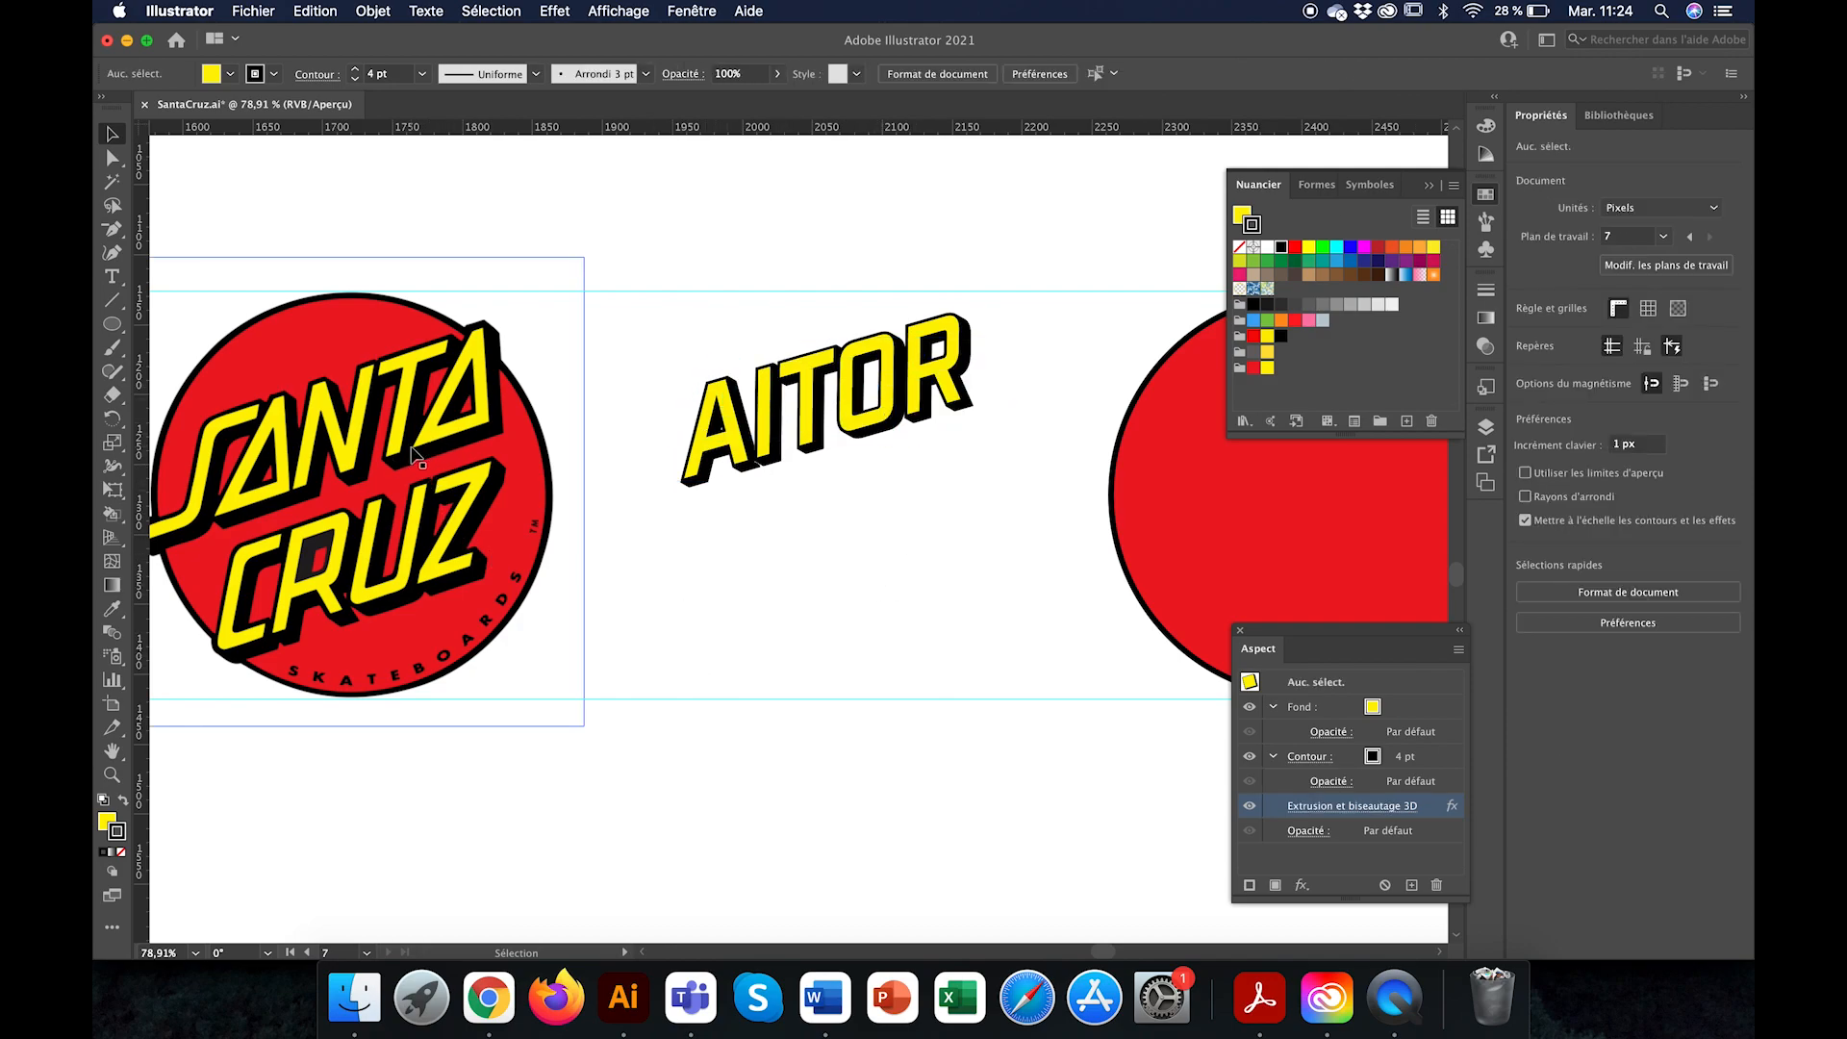
Step: Move the name text onto the upper half of the empty red circle and enlarge it to about 273 px wide
scroll(737, 494, up, 5)
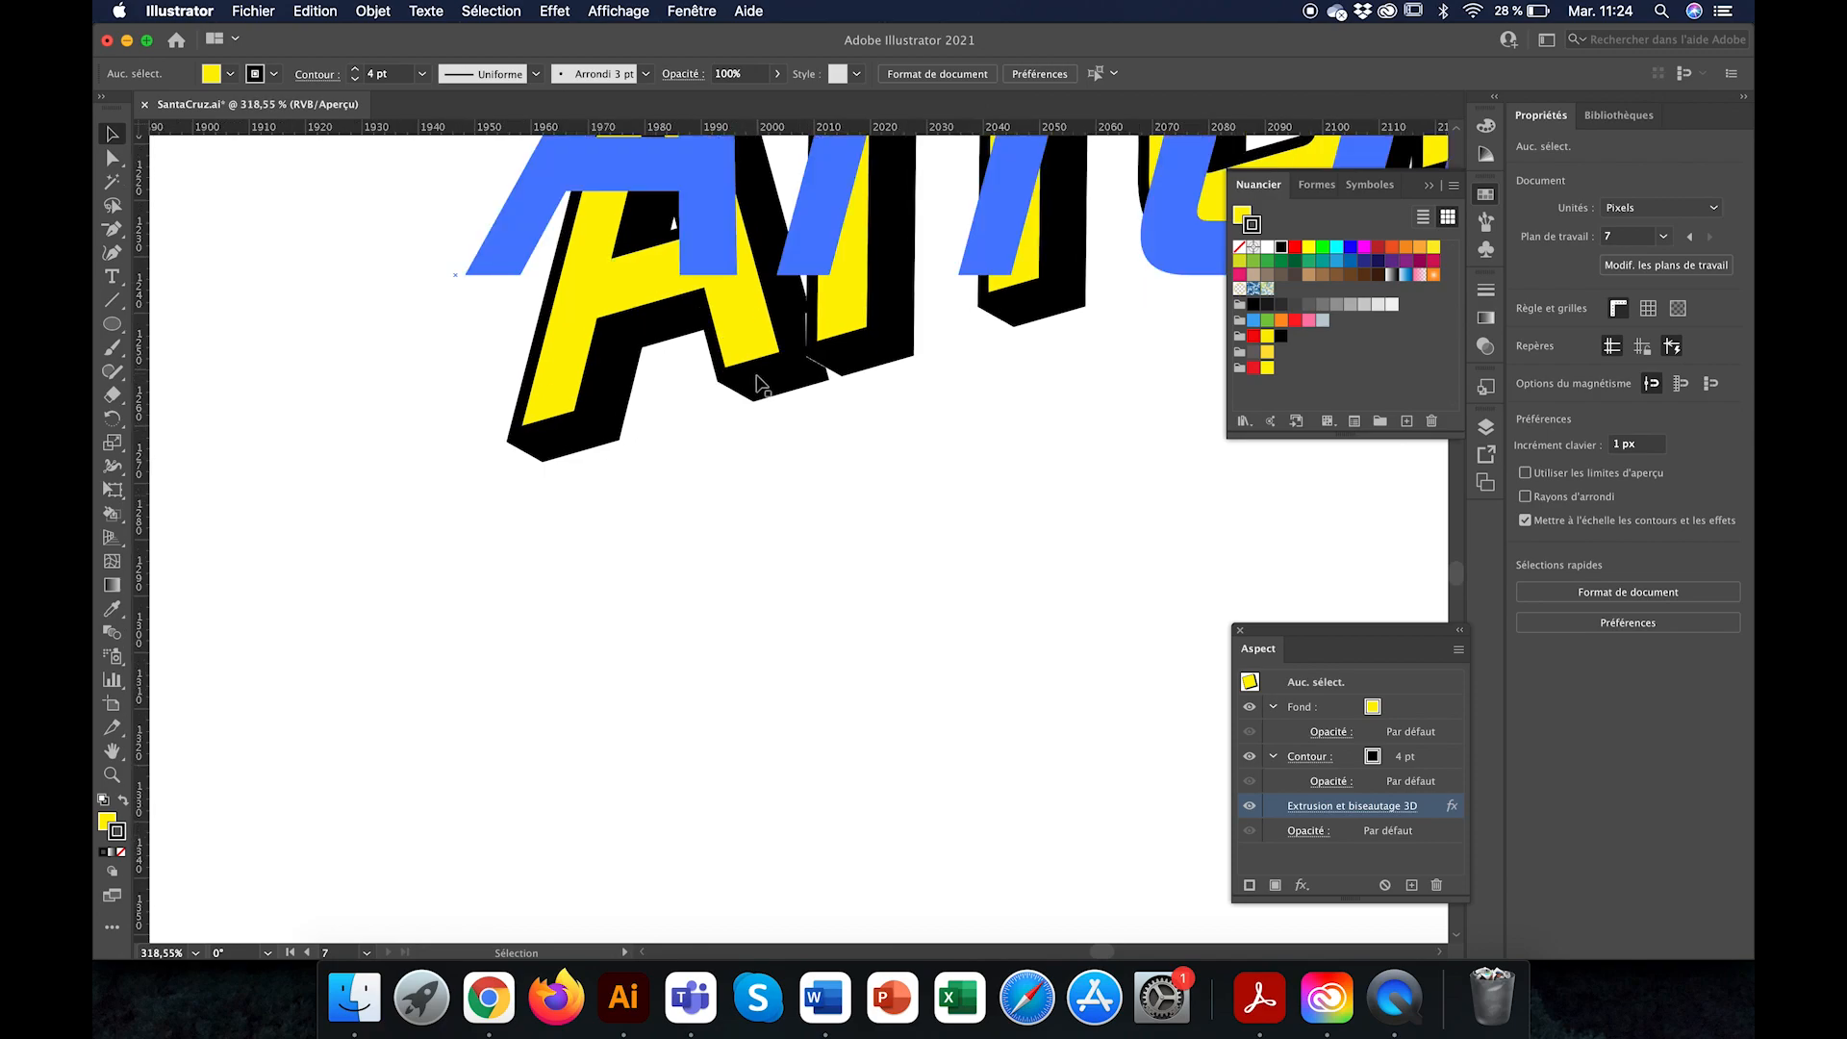
scroll(702, 399, down, 4)
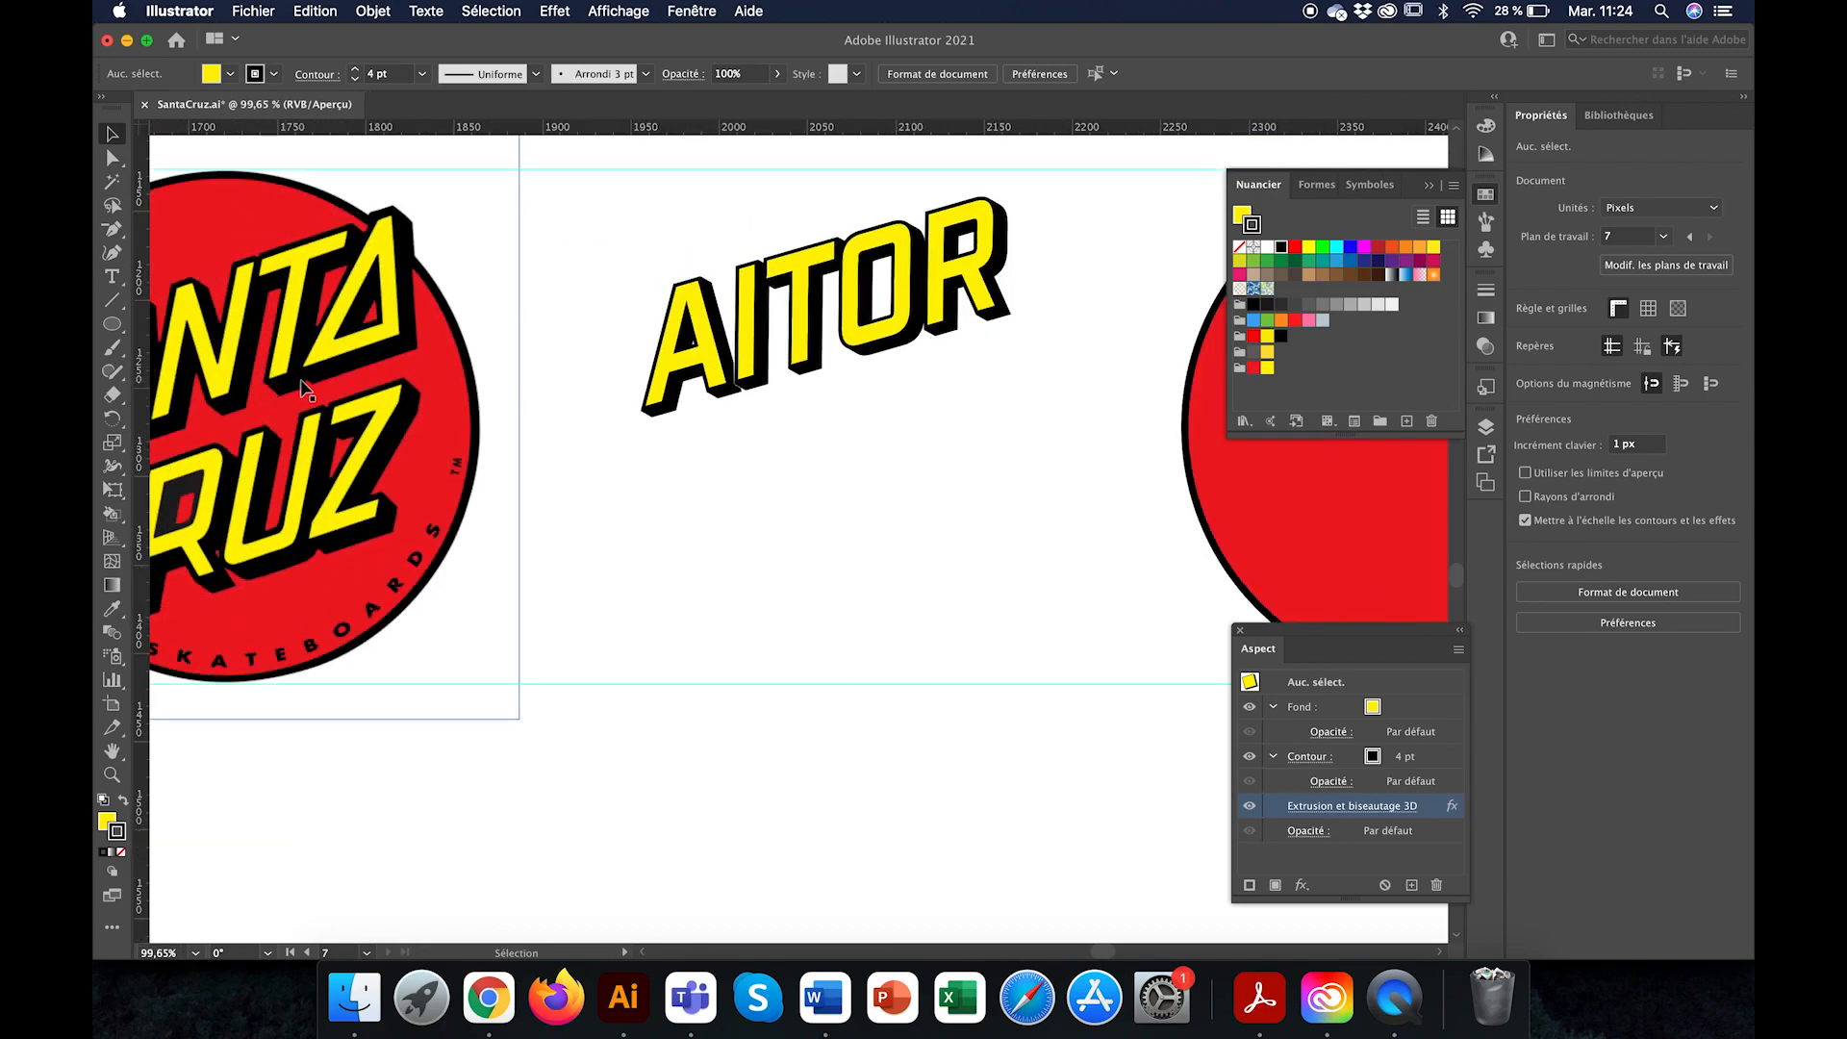
scroll(323, 383, down, 2)
scroll(323, 383, down, 1)
click(574, 370)
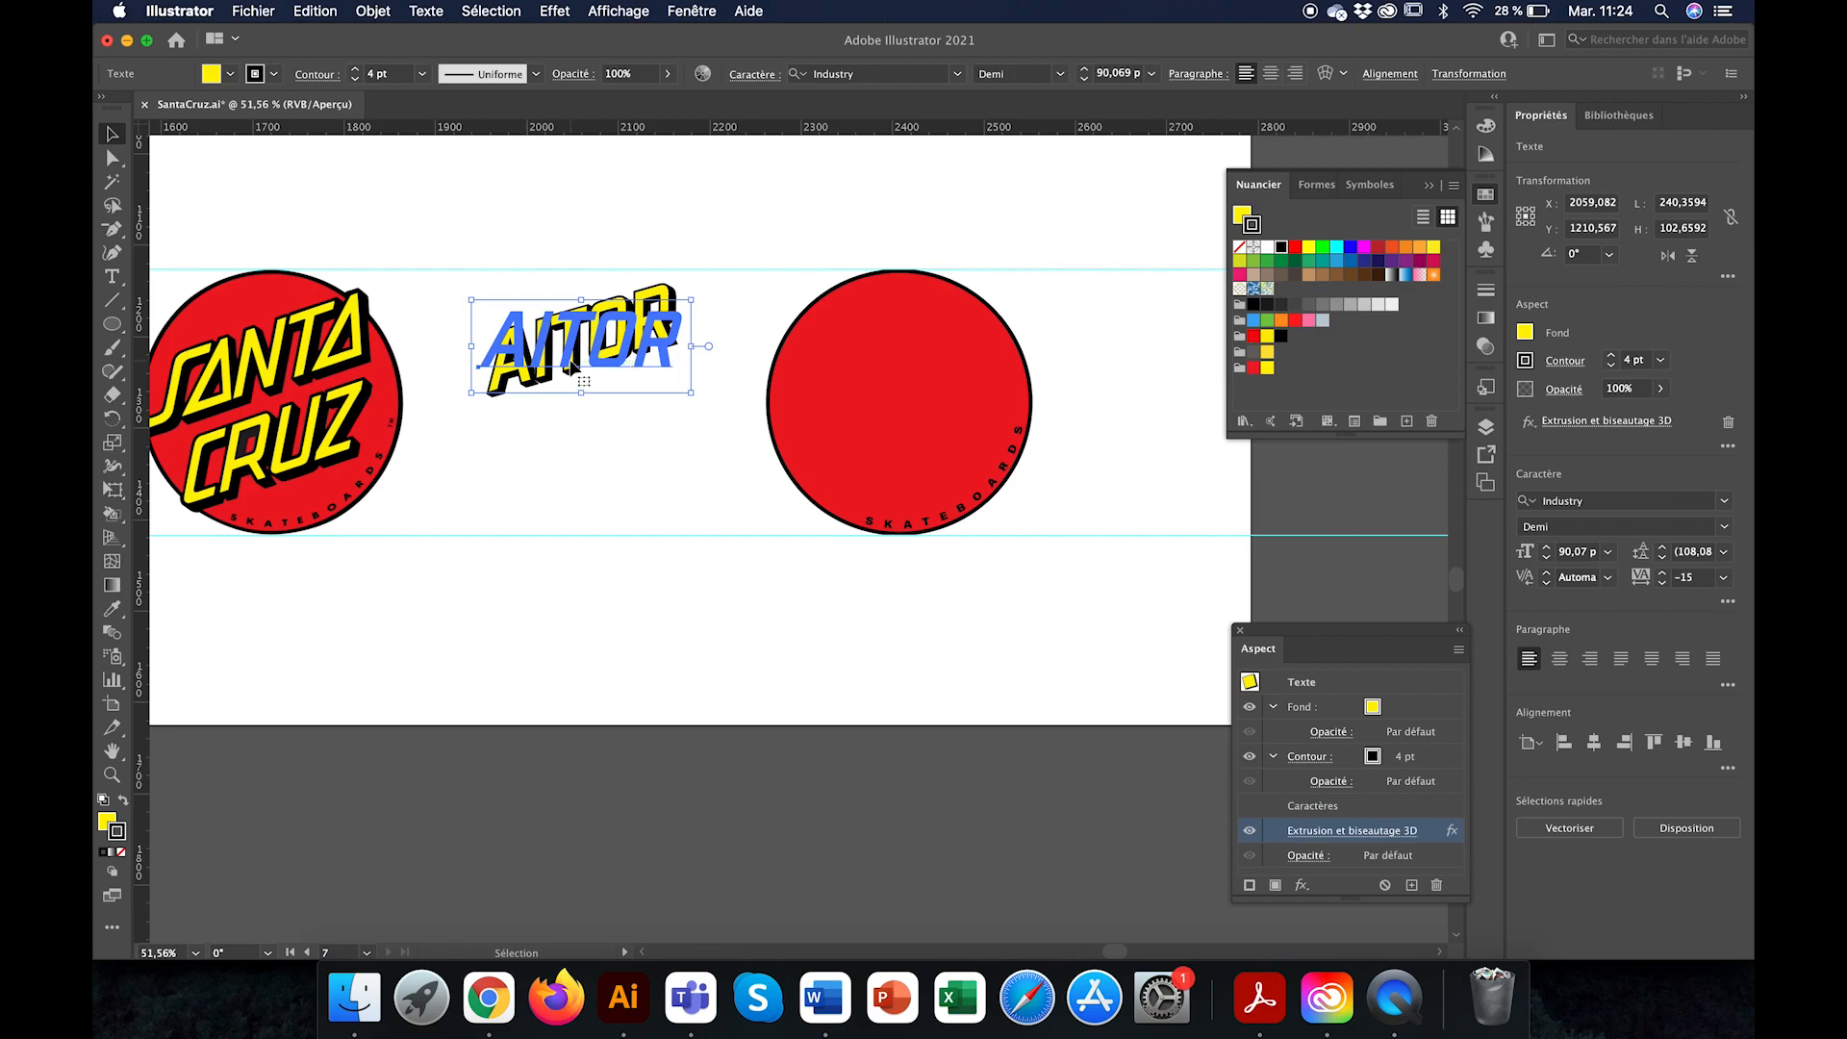
drag(574, 370, 862, 394)
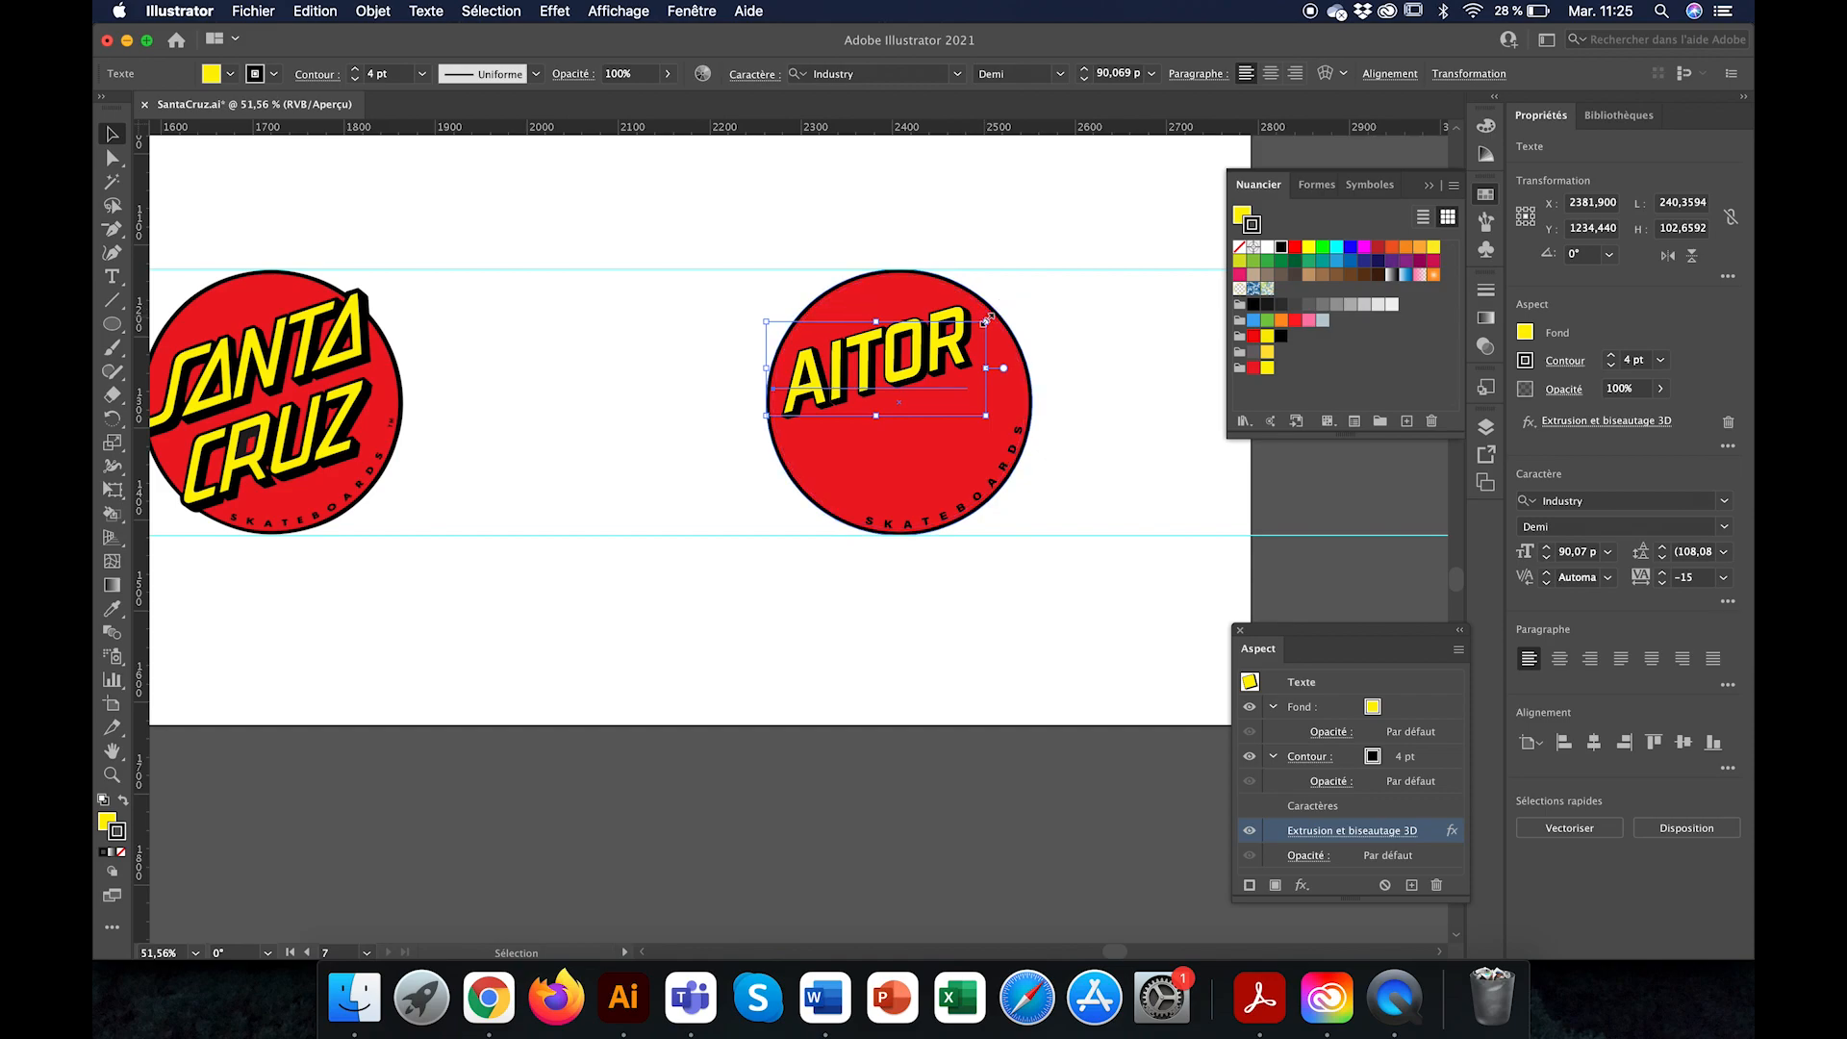
drag(989, 310, 1013, 296)
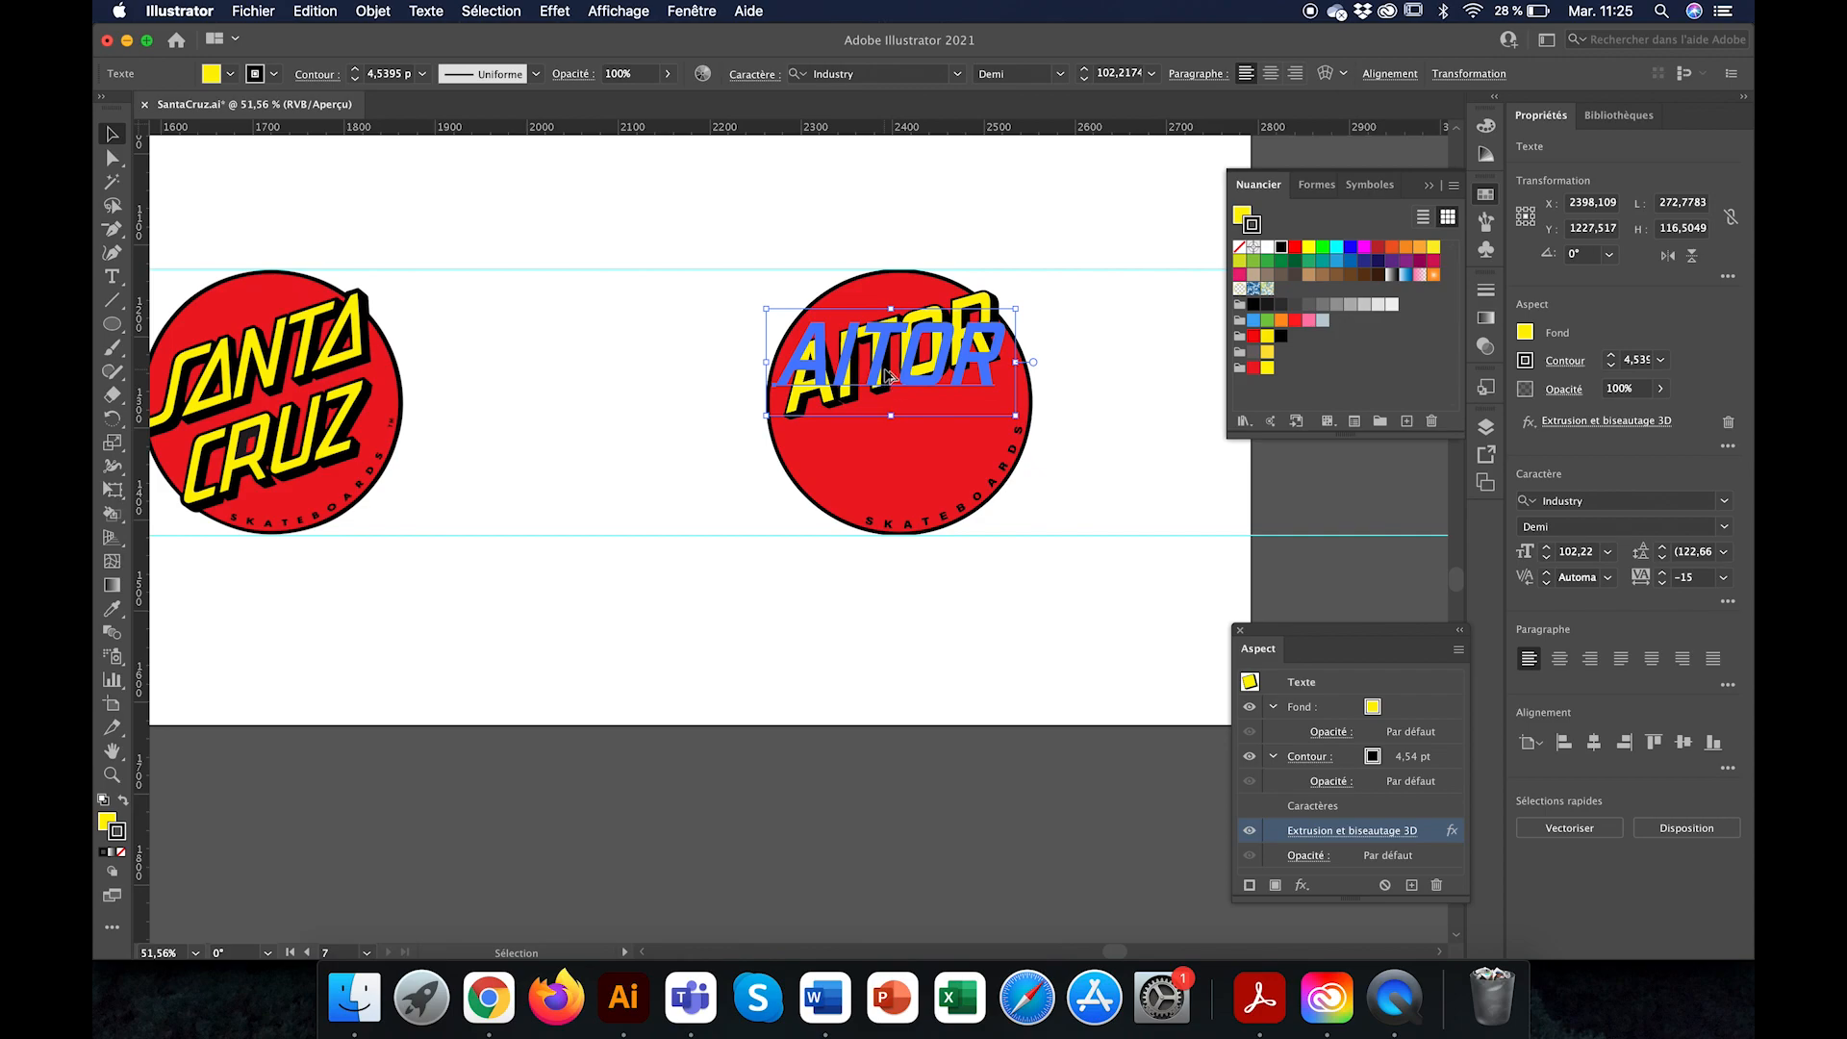
Step: Duplicate the name text directly below itself and change the copy's wording to CRUZ
drag(887, 376, 882, 474)
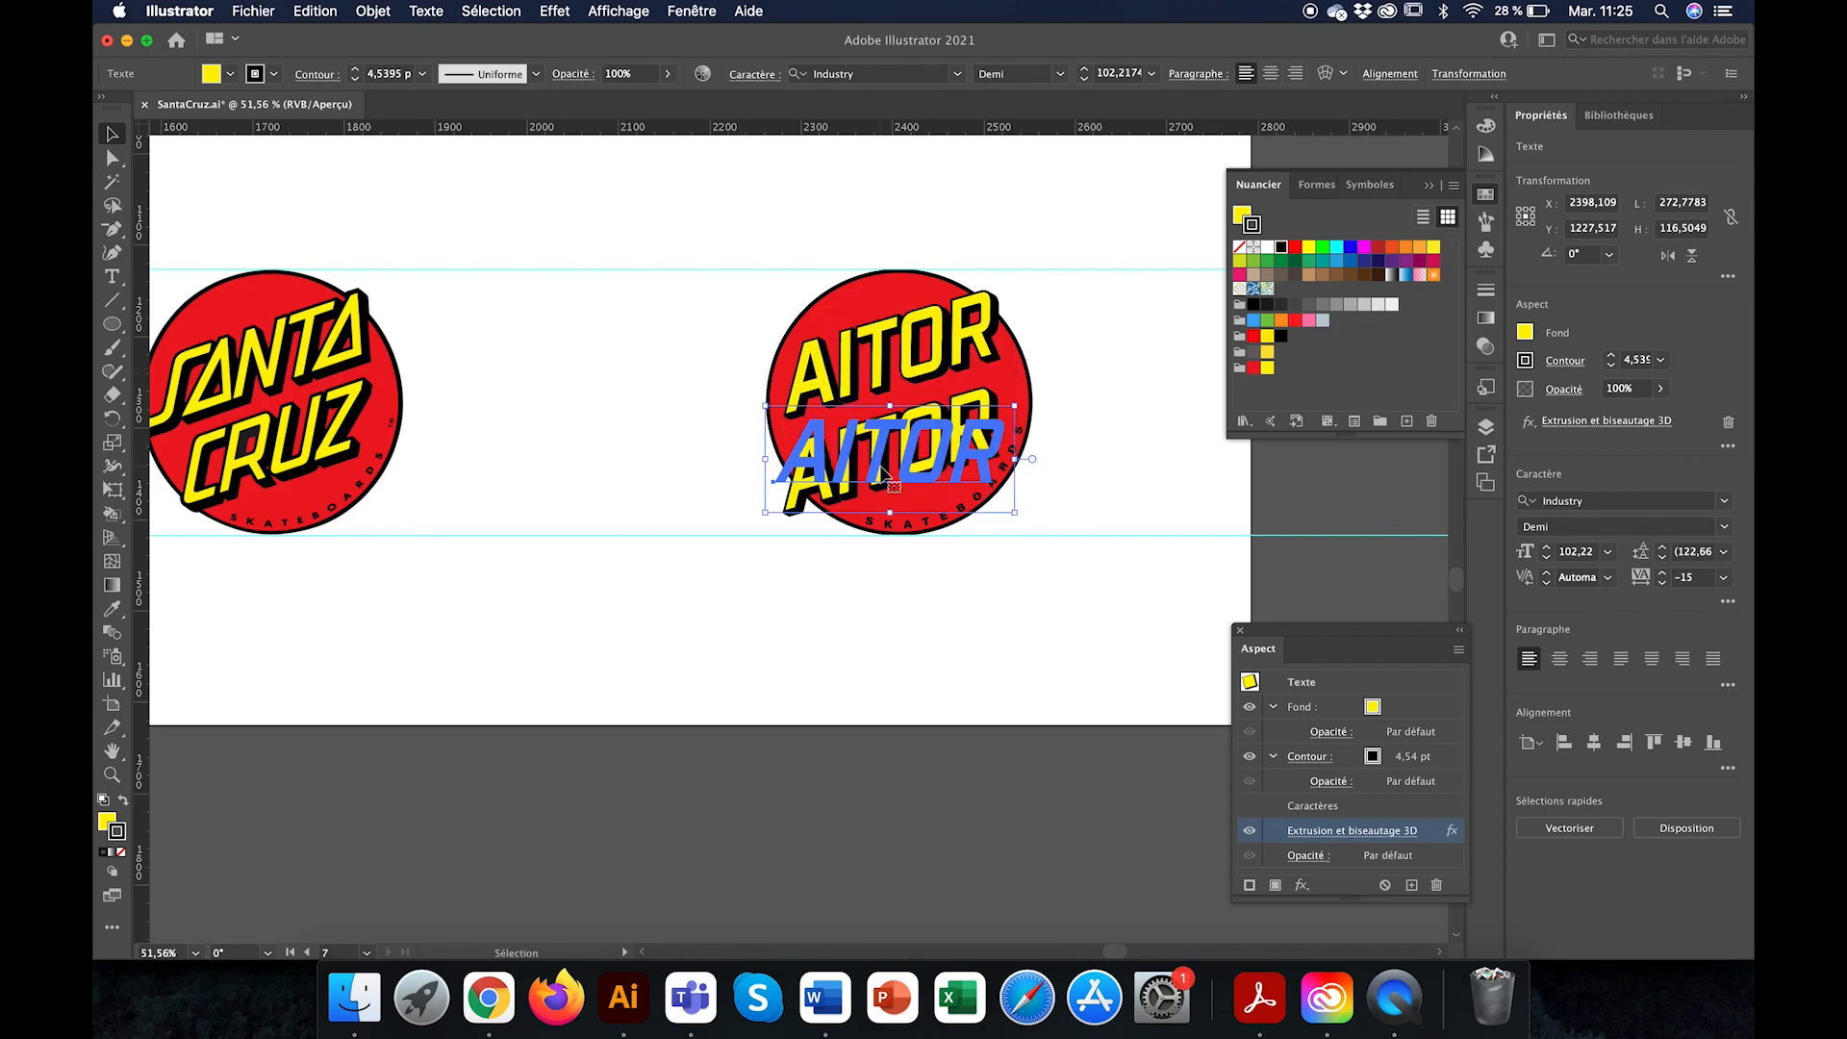
click(112, 276)
click(948, 472)
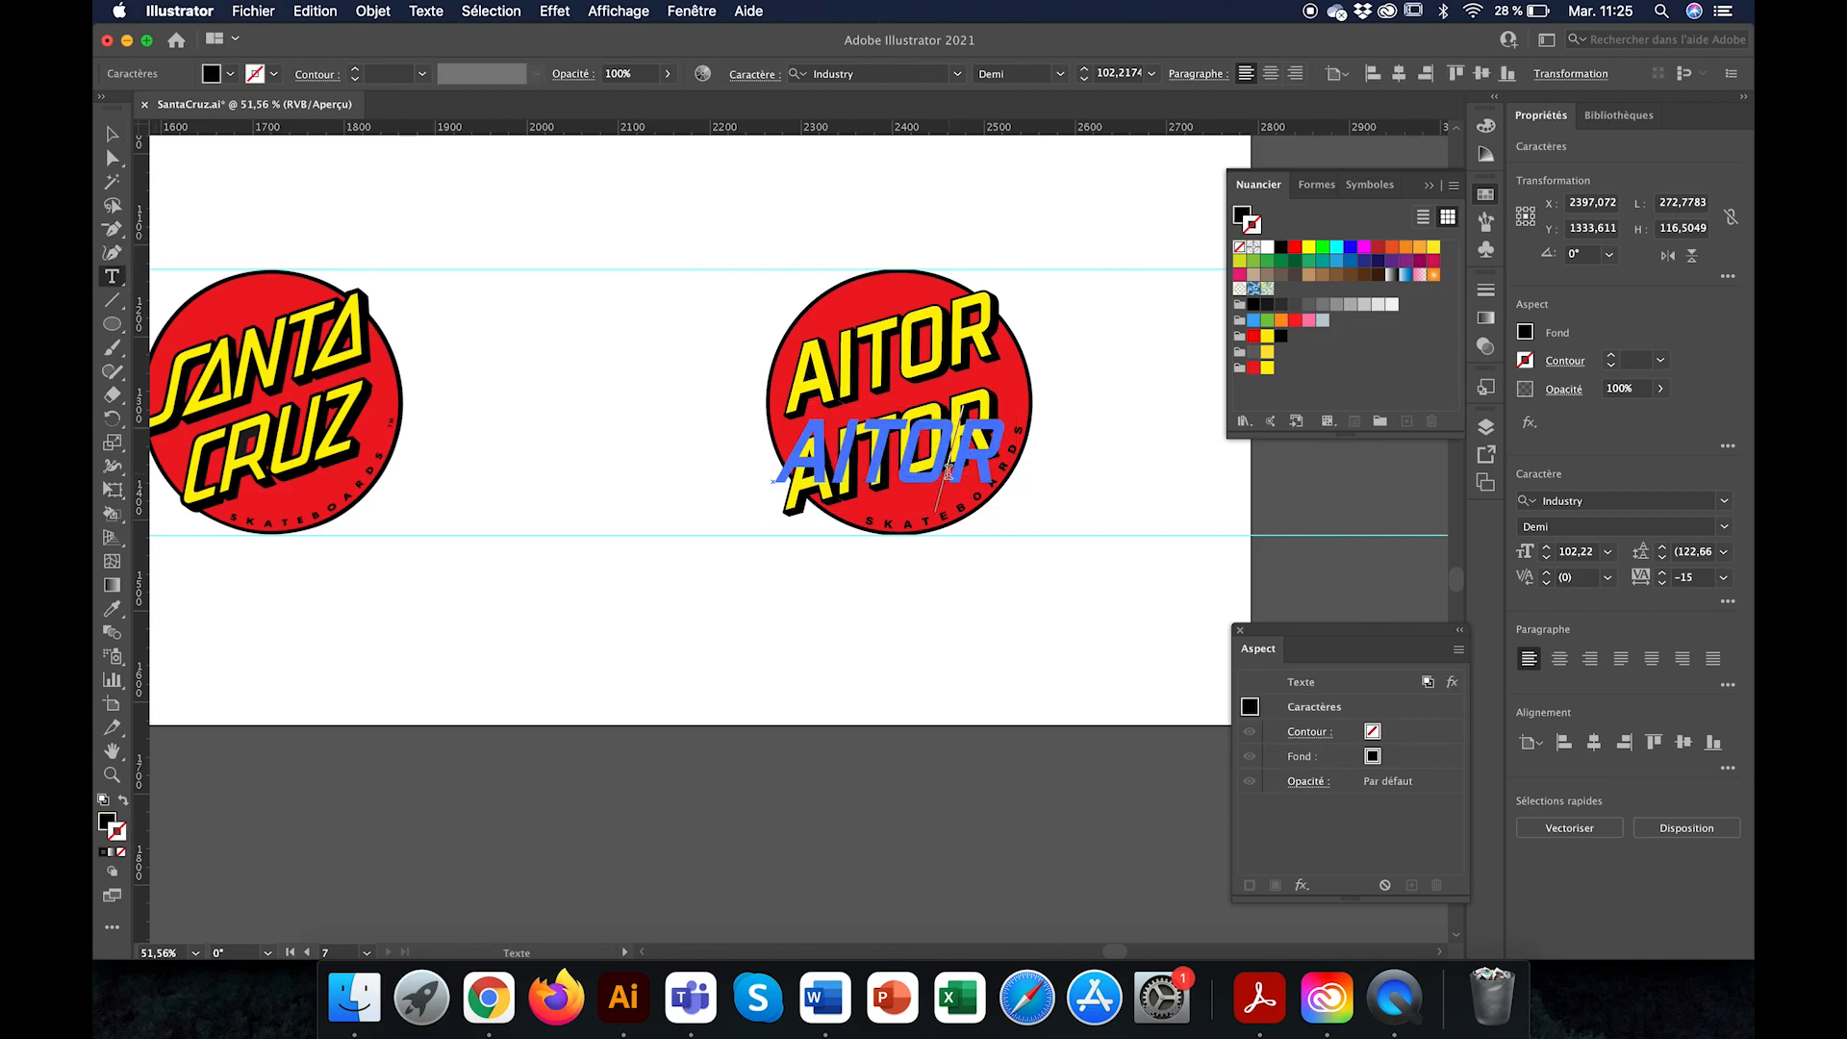
key(shift+Left)
key(shift+Left)
key(shift+Left)
key(shift+Left)
key(shift+Left)
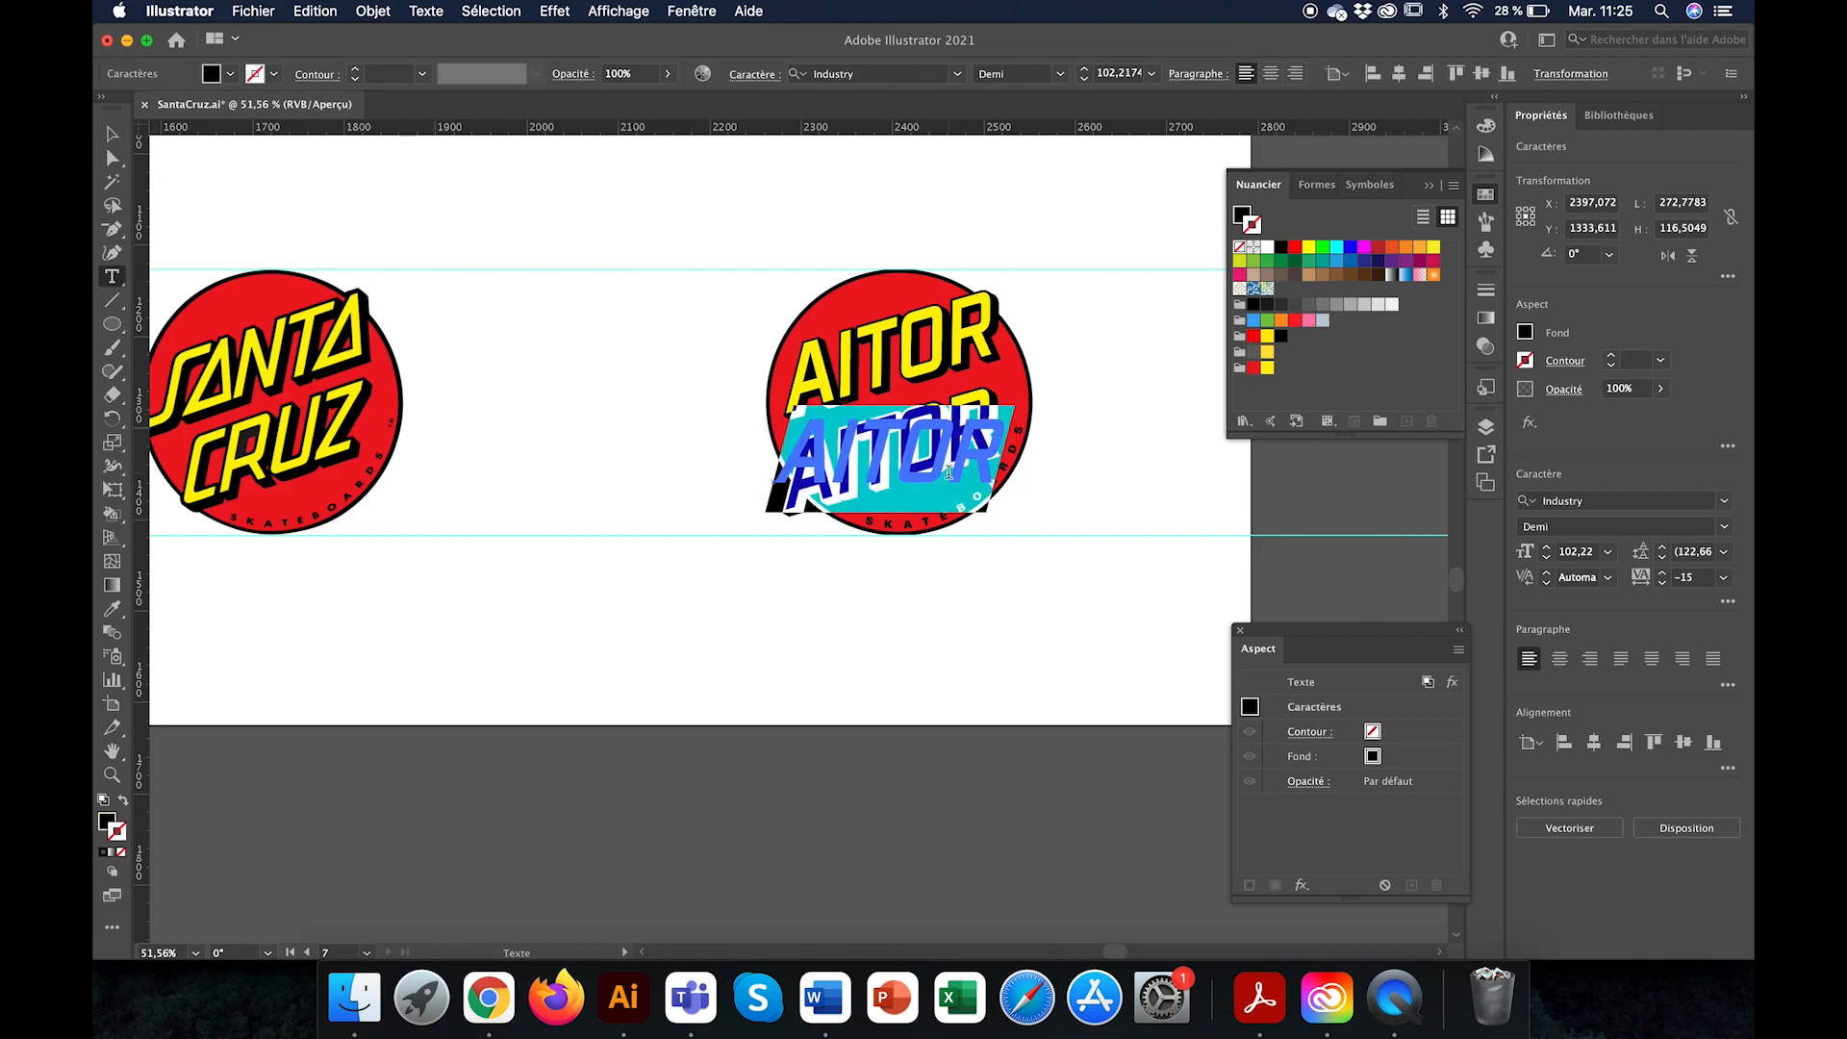
text(CRUZ)
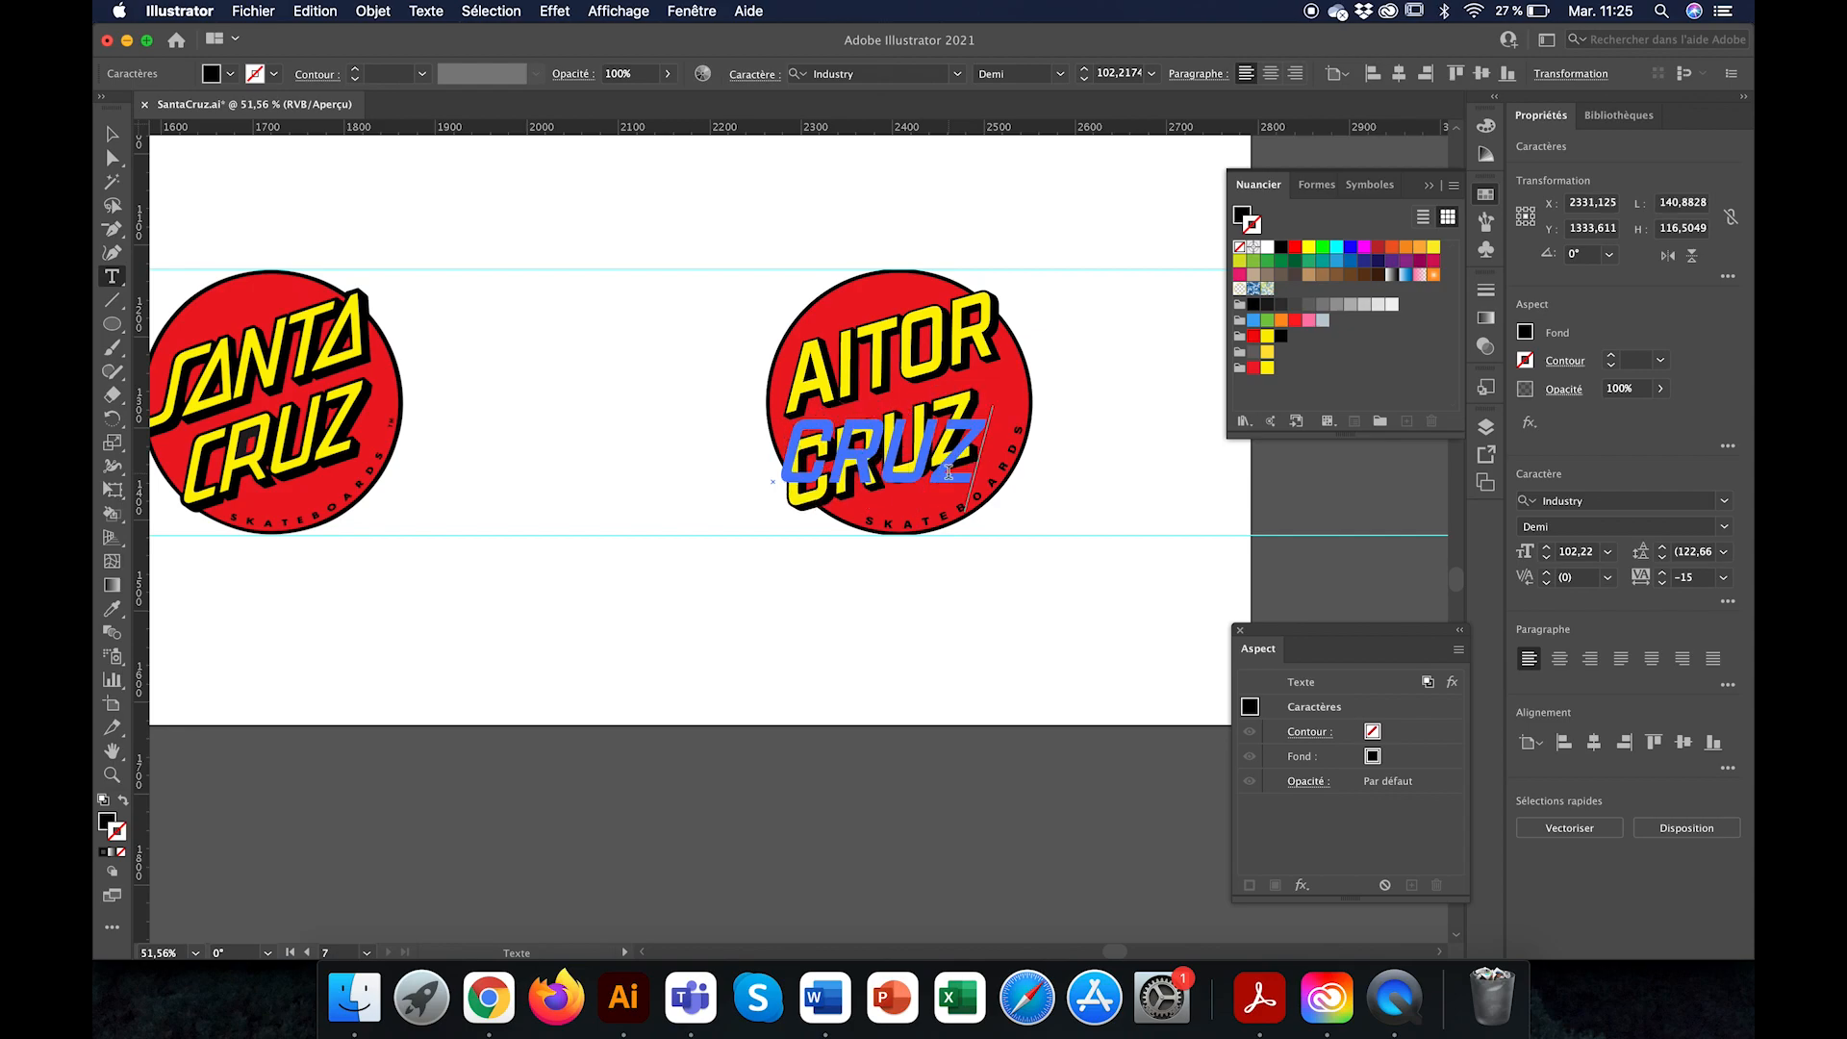
click(112, 133)
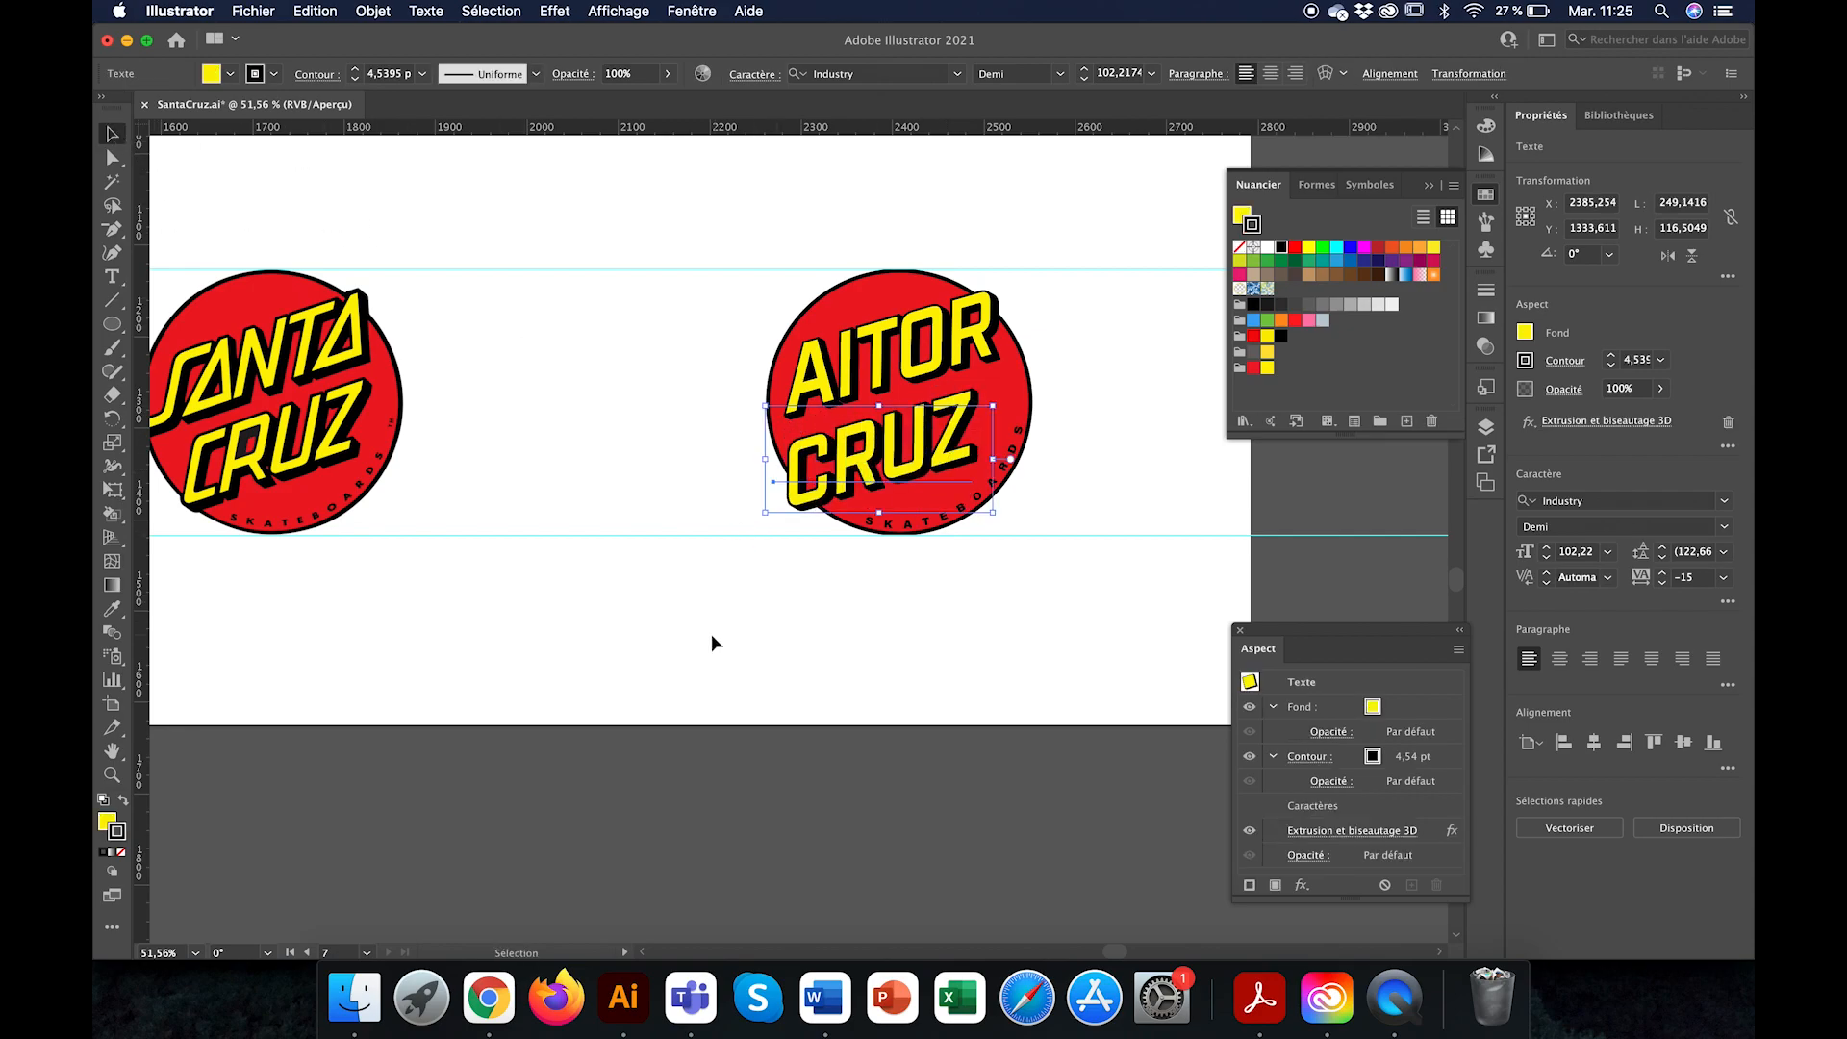
Step: Reposition CRUZ and the name line above it to balance both within the red circle
drag(885, 497, 935, 469)
click(896, 363)
drag(944, 377, 943, 373)
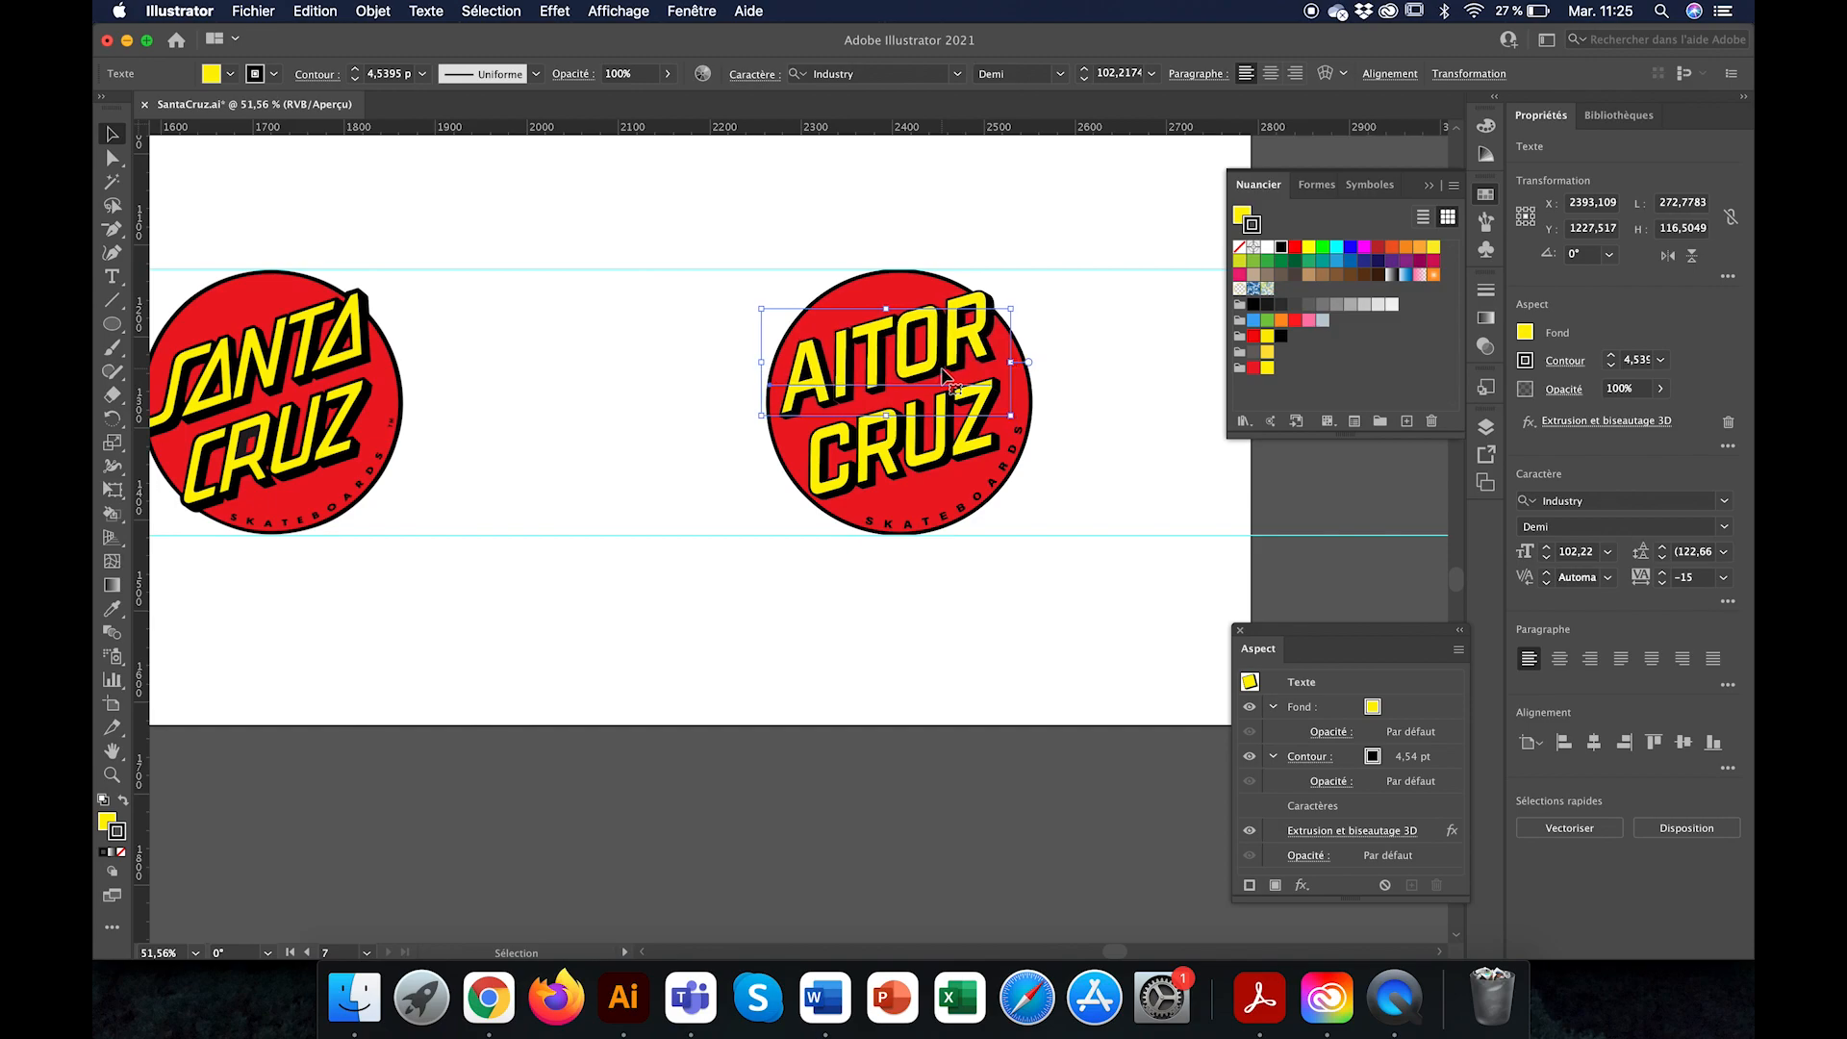
Step: Nudge the name line above CRUZ about 13 px to the left and 4 px down within the red circle
key(Left)
key(Left)
key(Left)
key(Left)
key(Left)
key(Left)
key(Left)
key(Left)
key(Left)
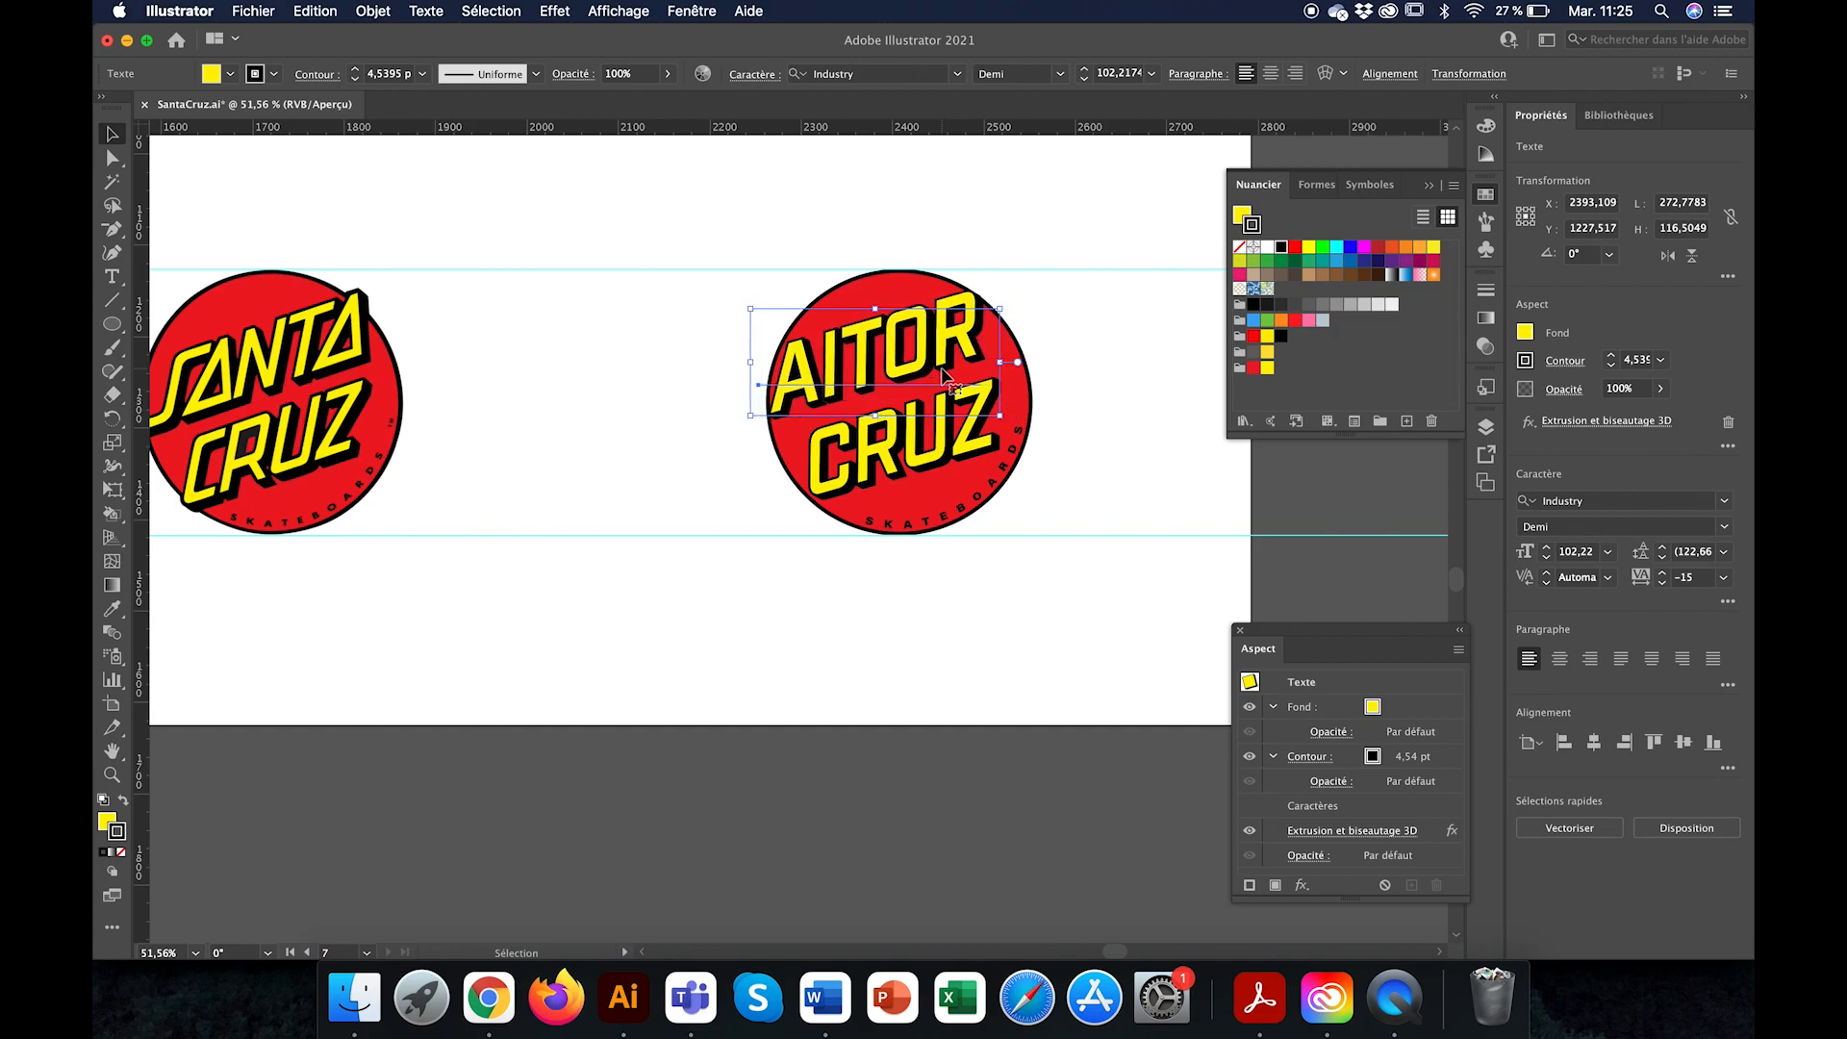
key(Left)
key(Down)
key(Down)
key(Down)
key(Down)
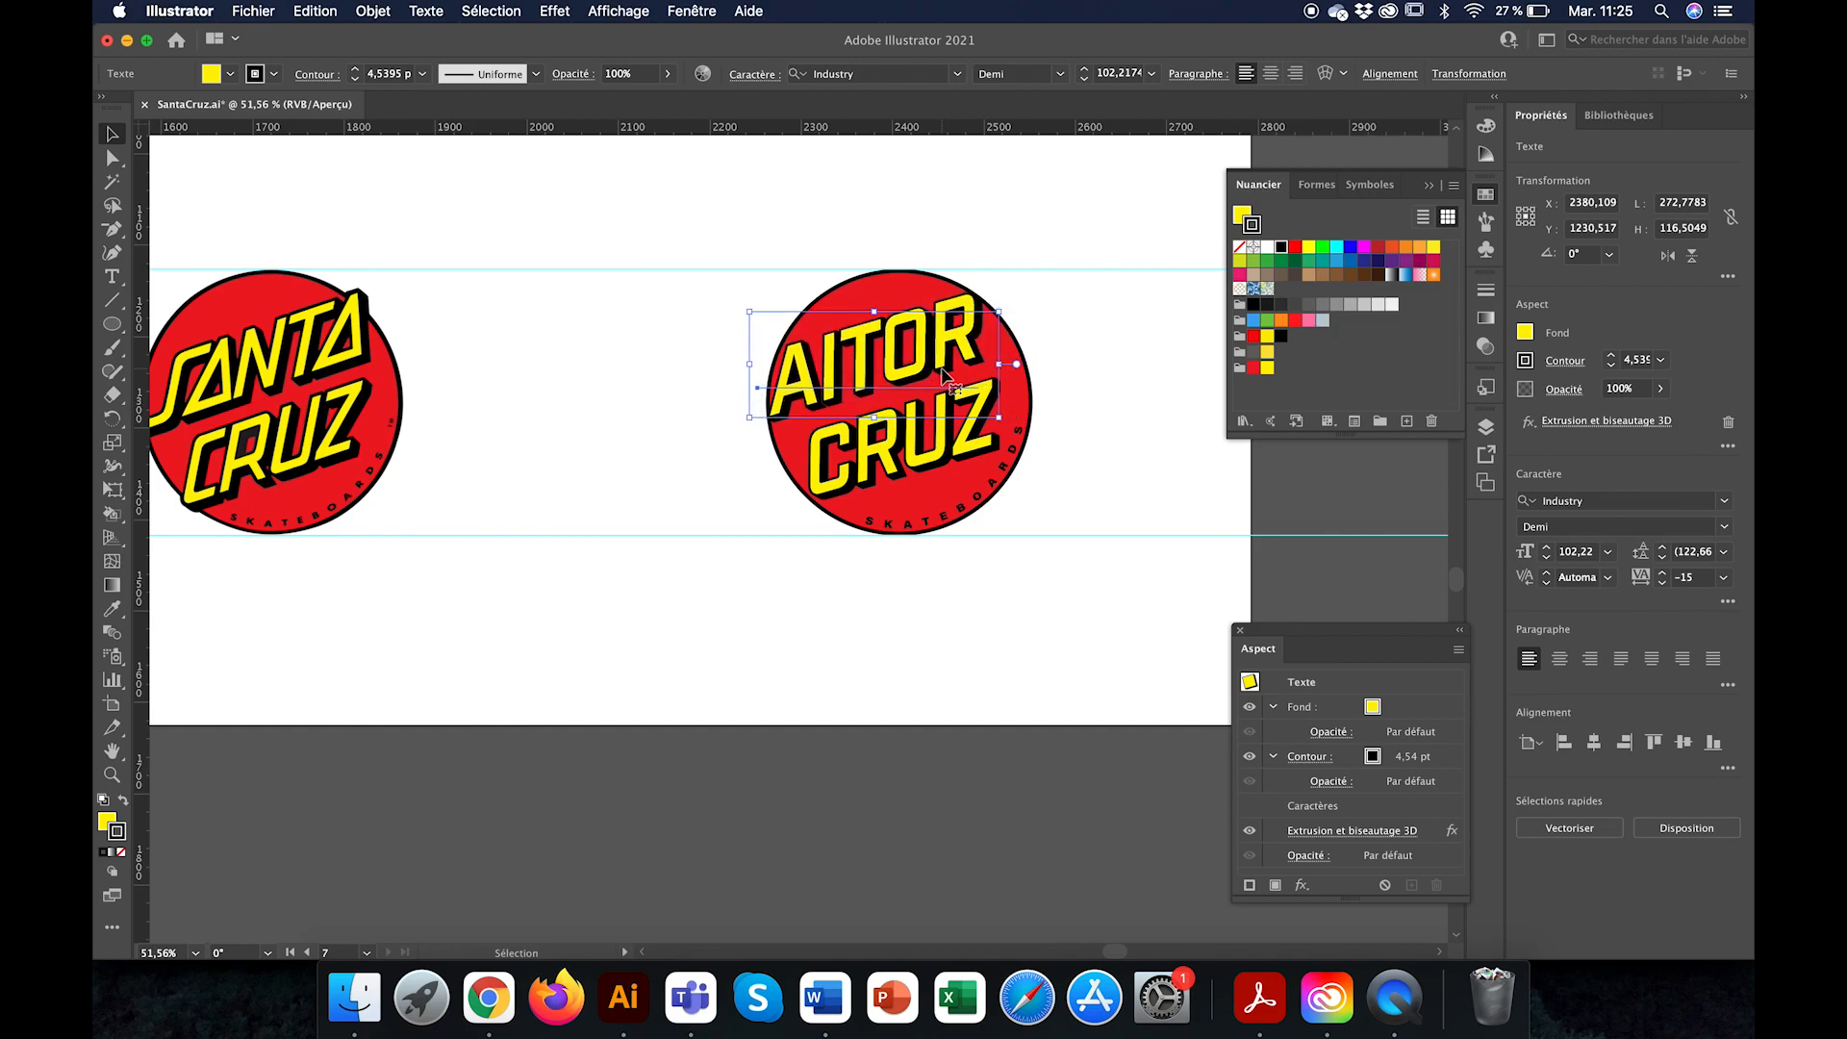
Step: Enlarge the name line and CRUZ together to about 300 px wide, then deselect them
click(976, 456)
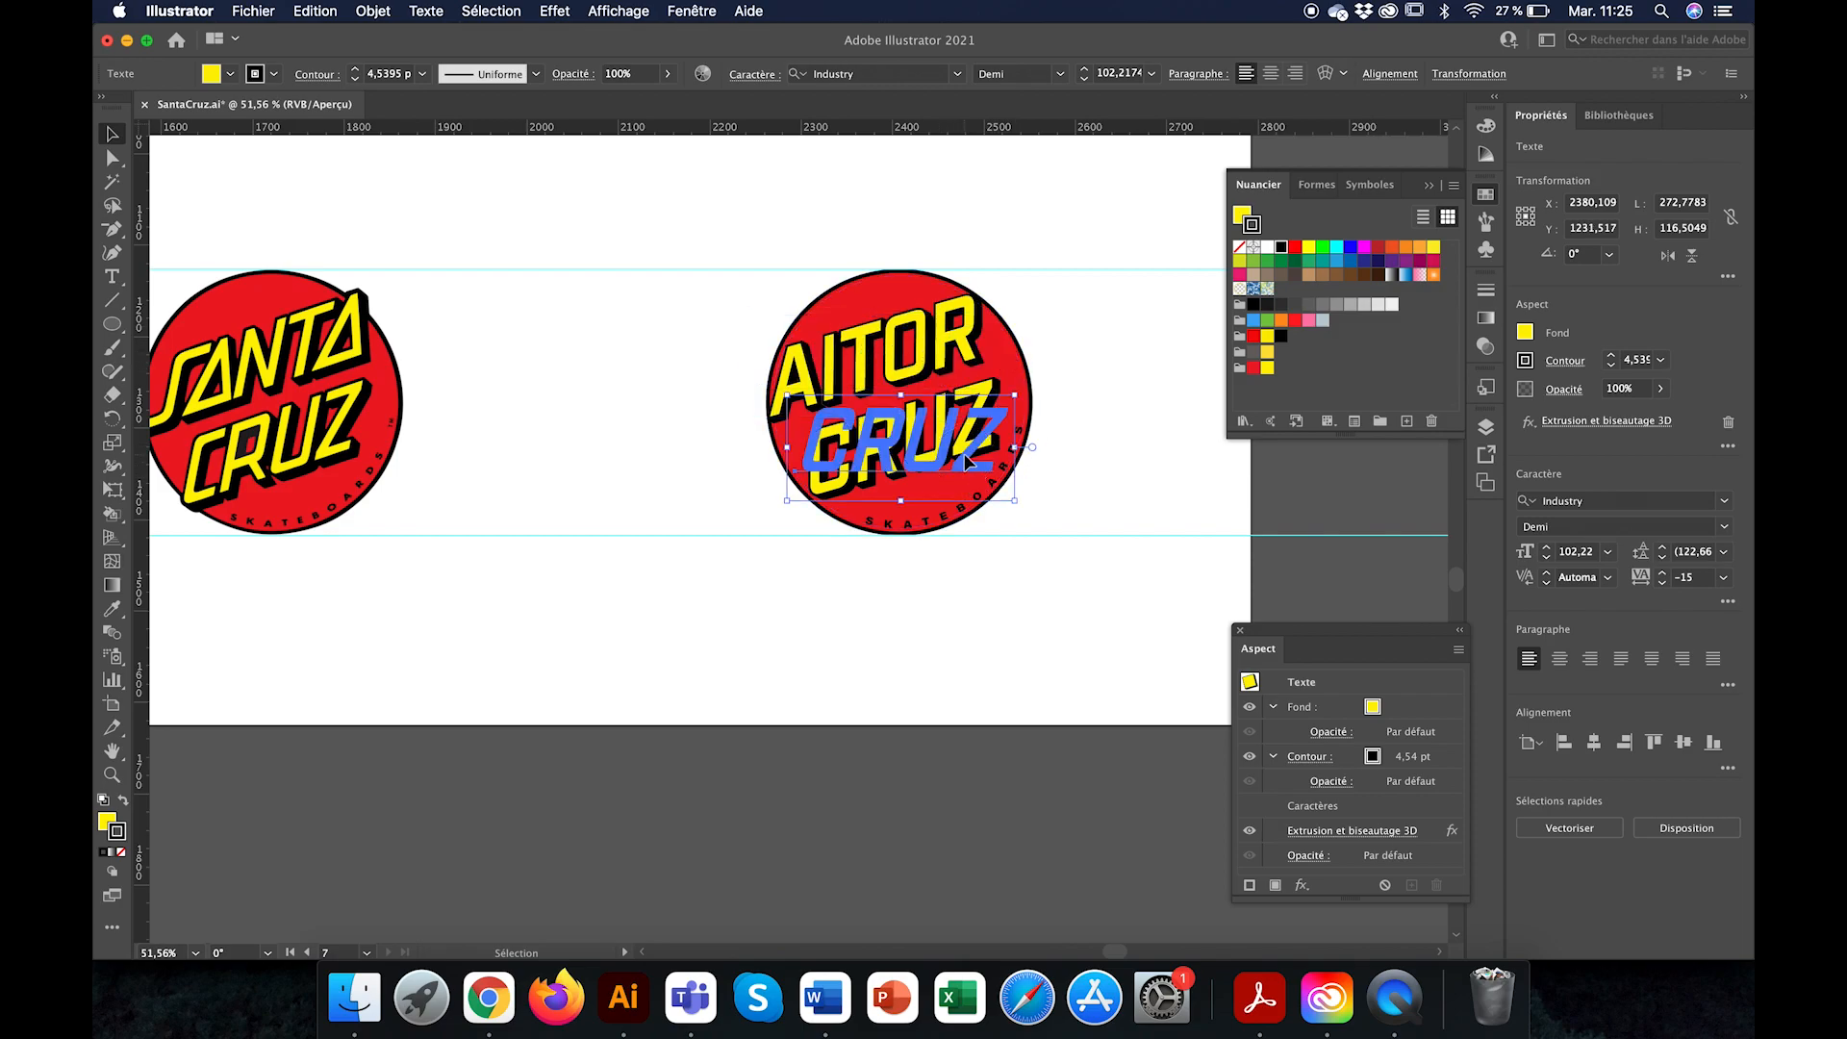
shift+click(935, 370)
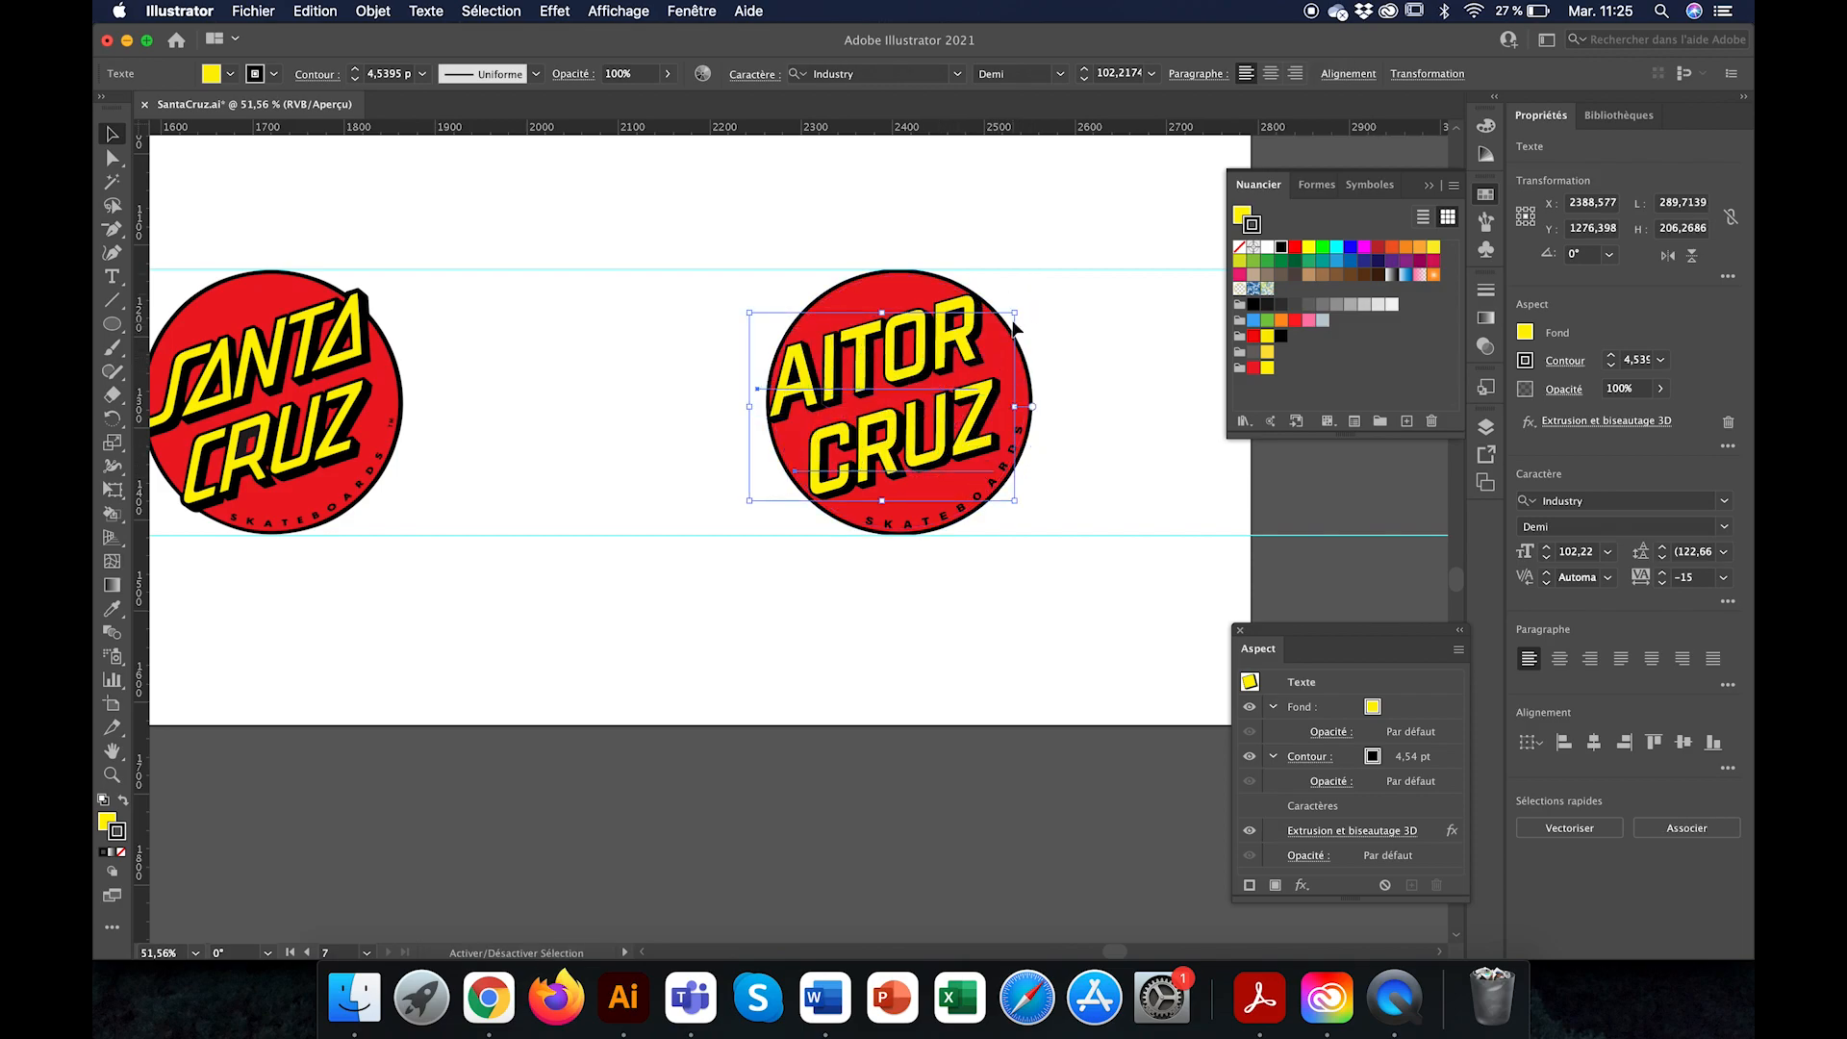
drag(1017, 311, 1026, 310)
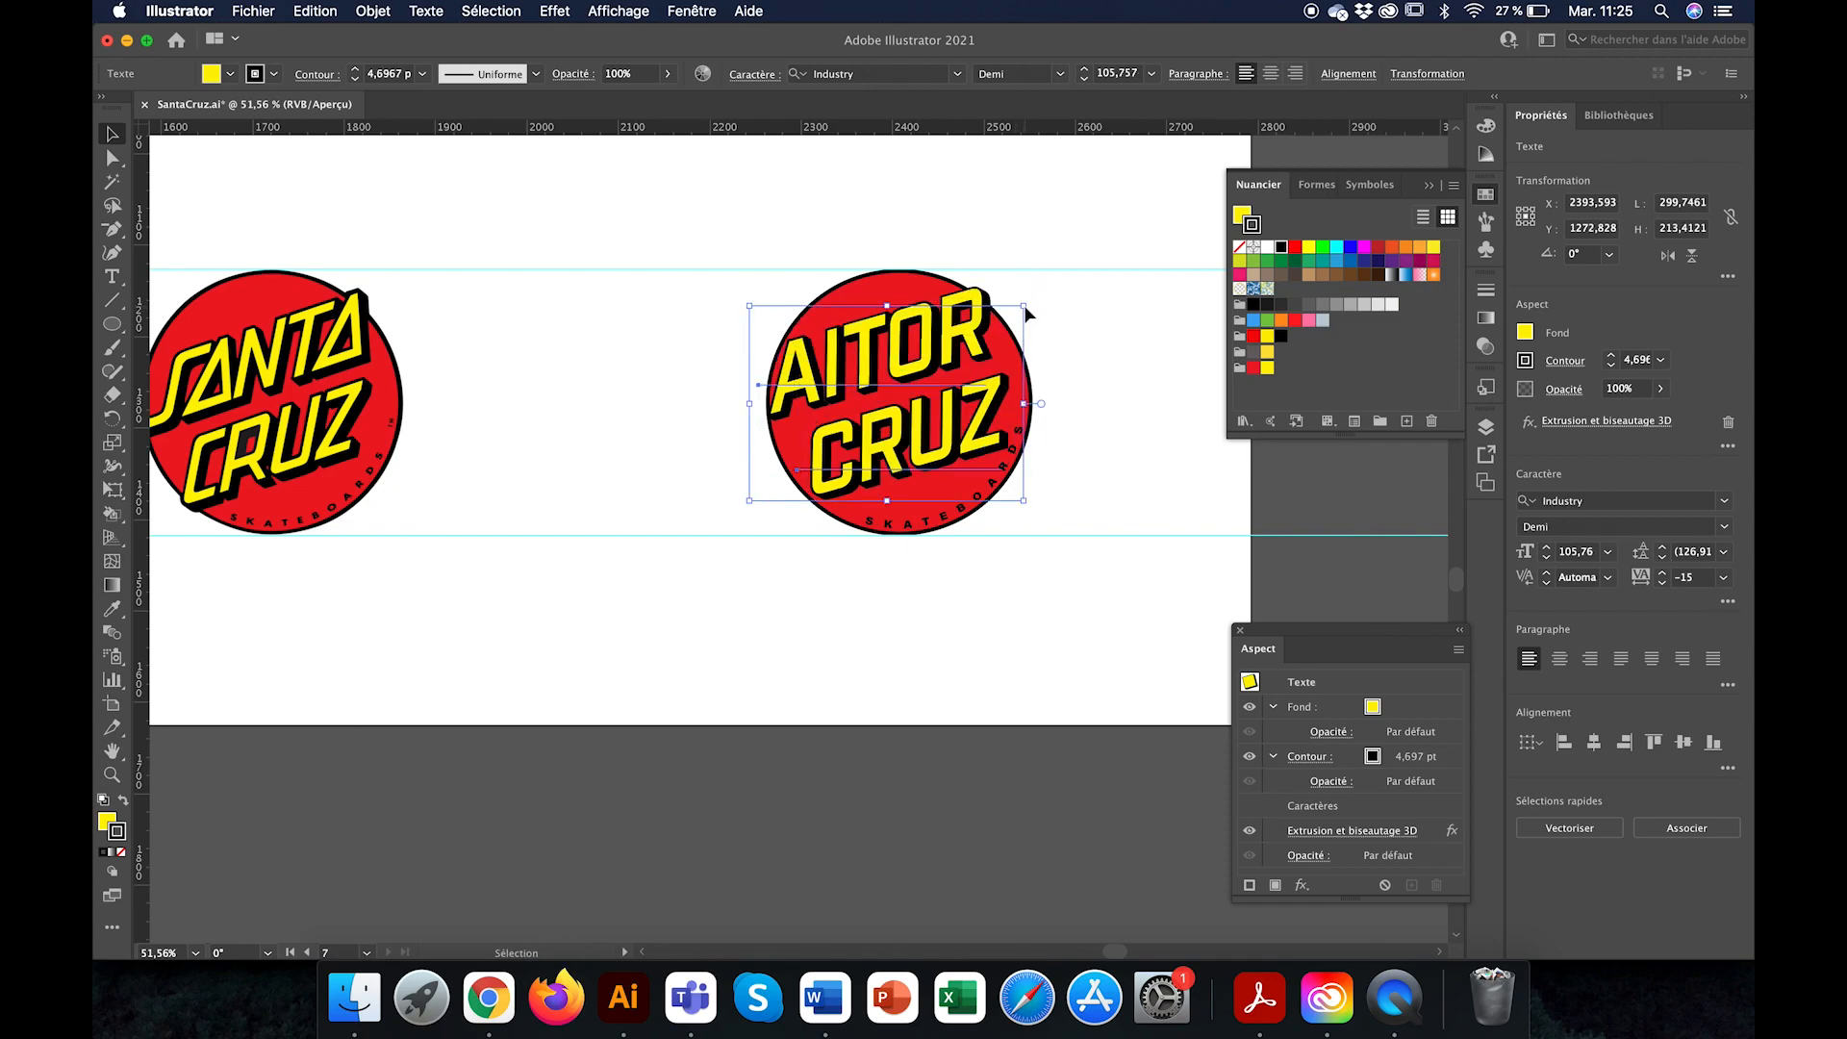
click(1135, 344)
scroll(1171, 473, down, 3)
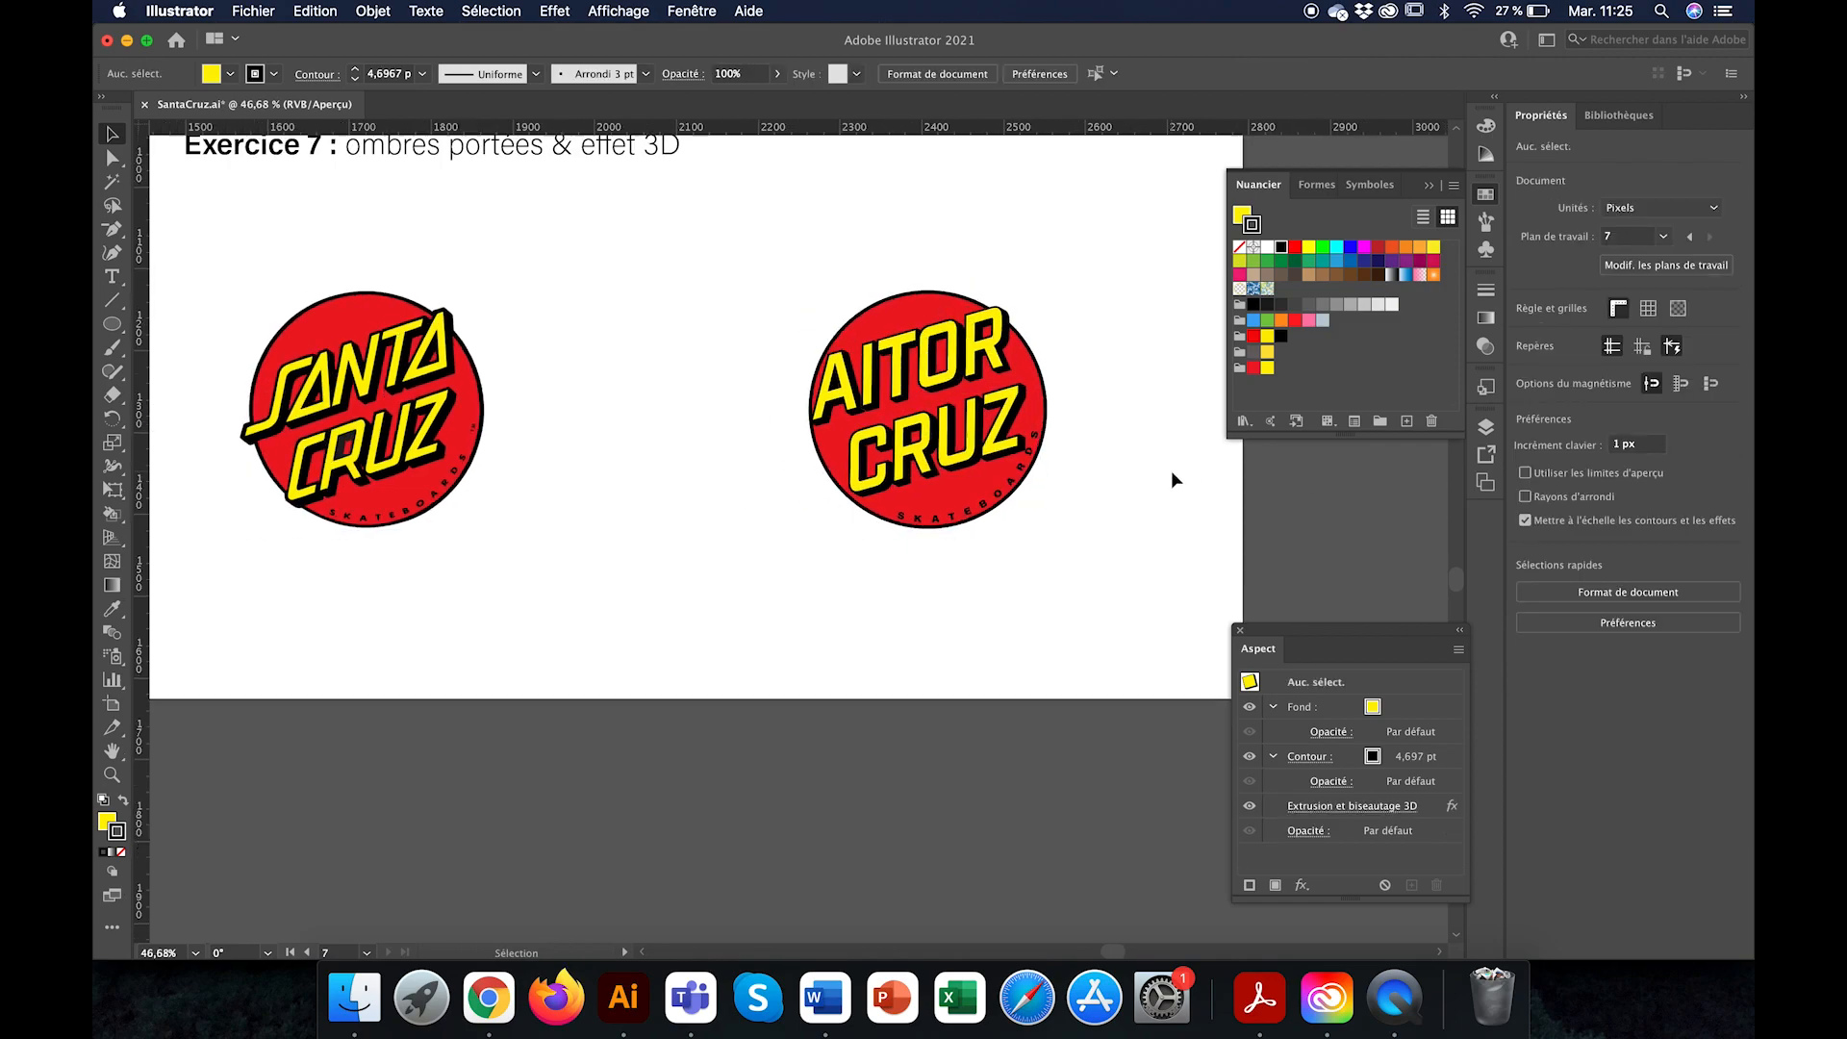